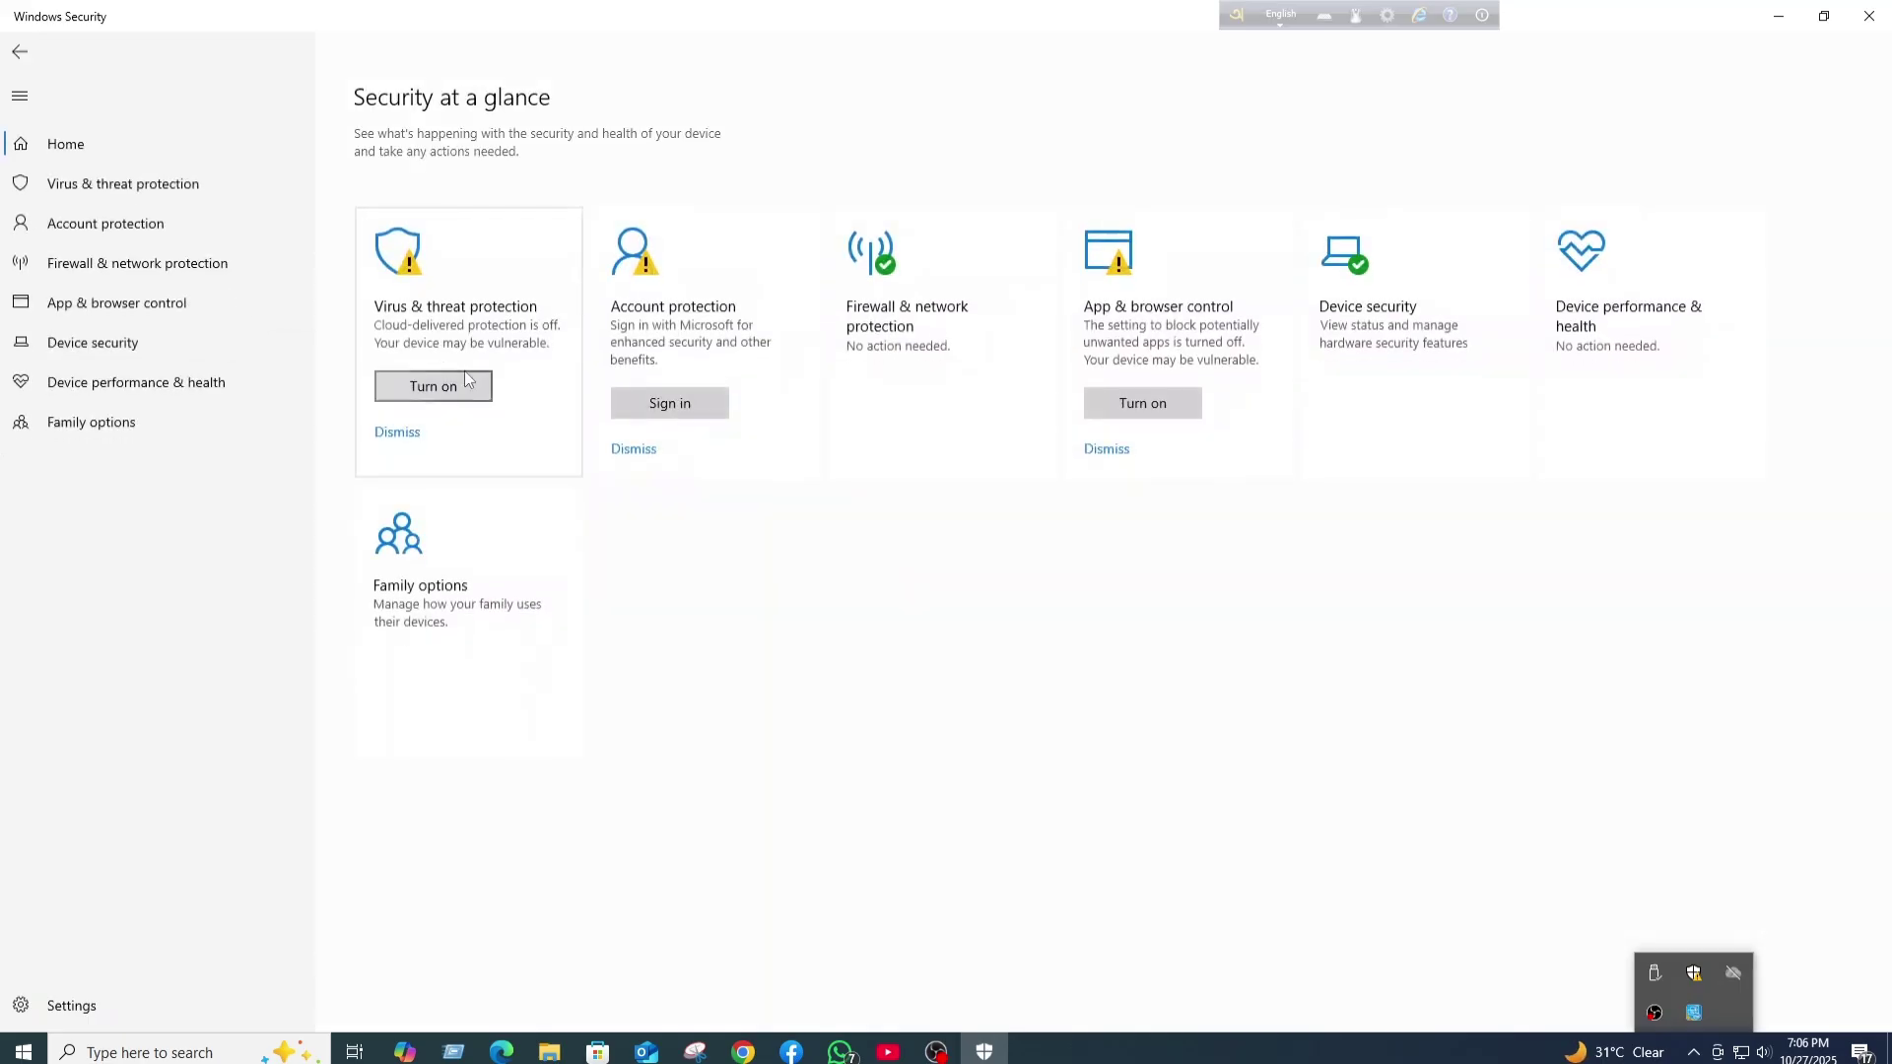
- Verify in Virus & threat protection settings that real-time and cloud-delivered protection are off, then close Windows Security
click(465, 376)
click(431, 646)
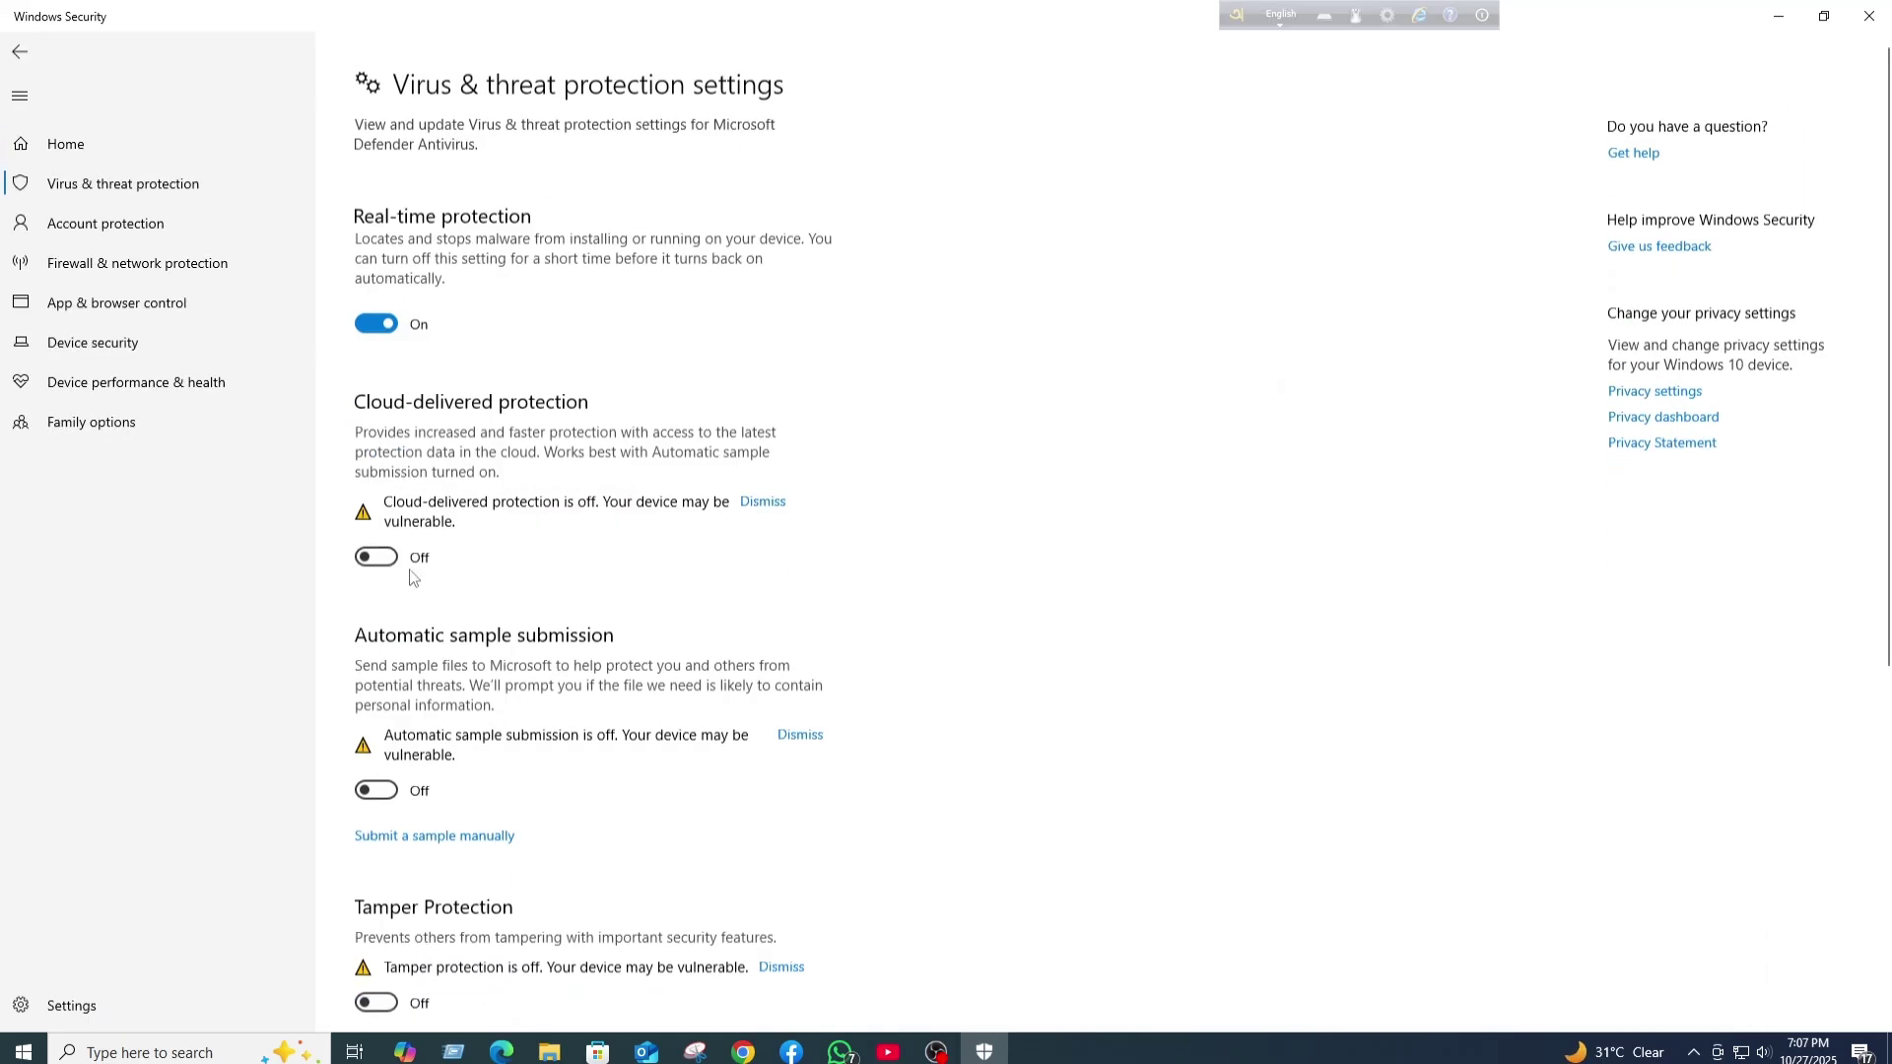
click(1869, 16)
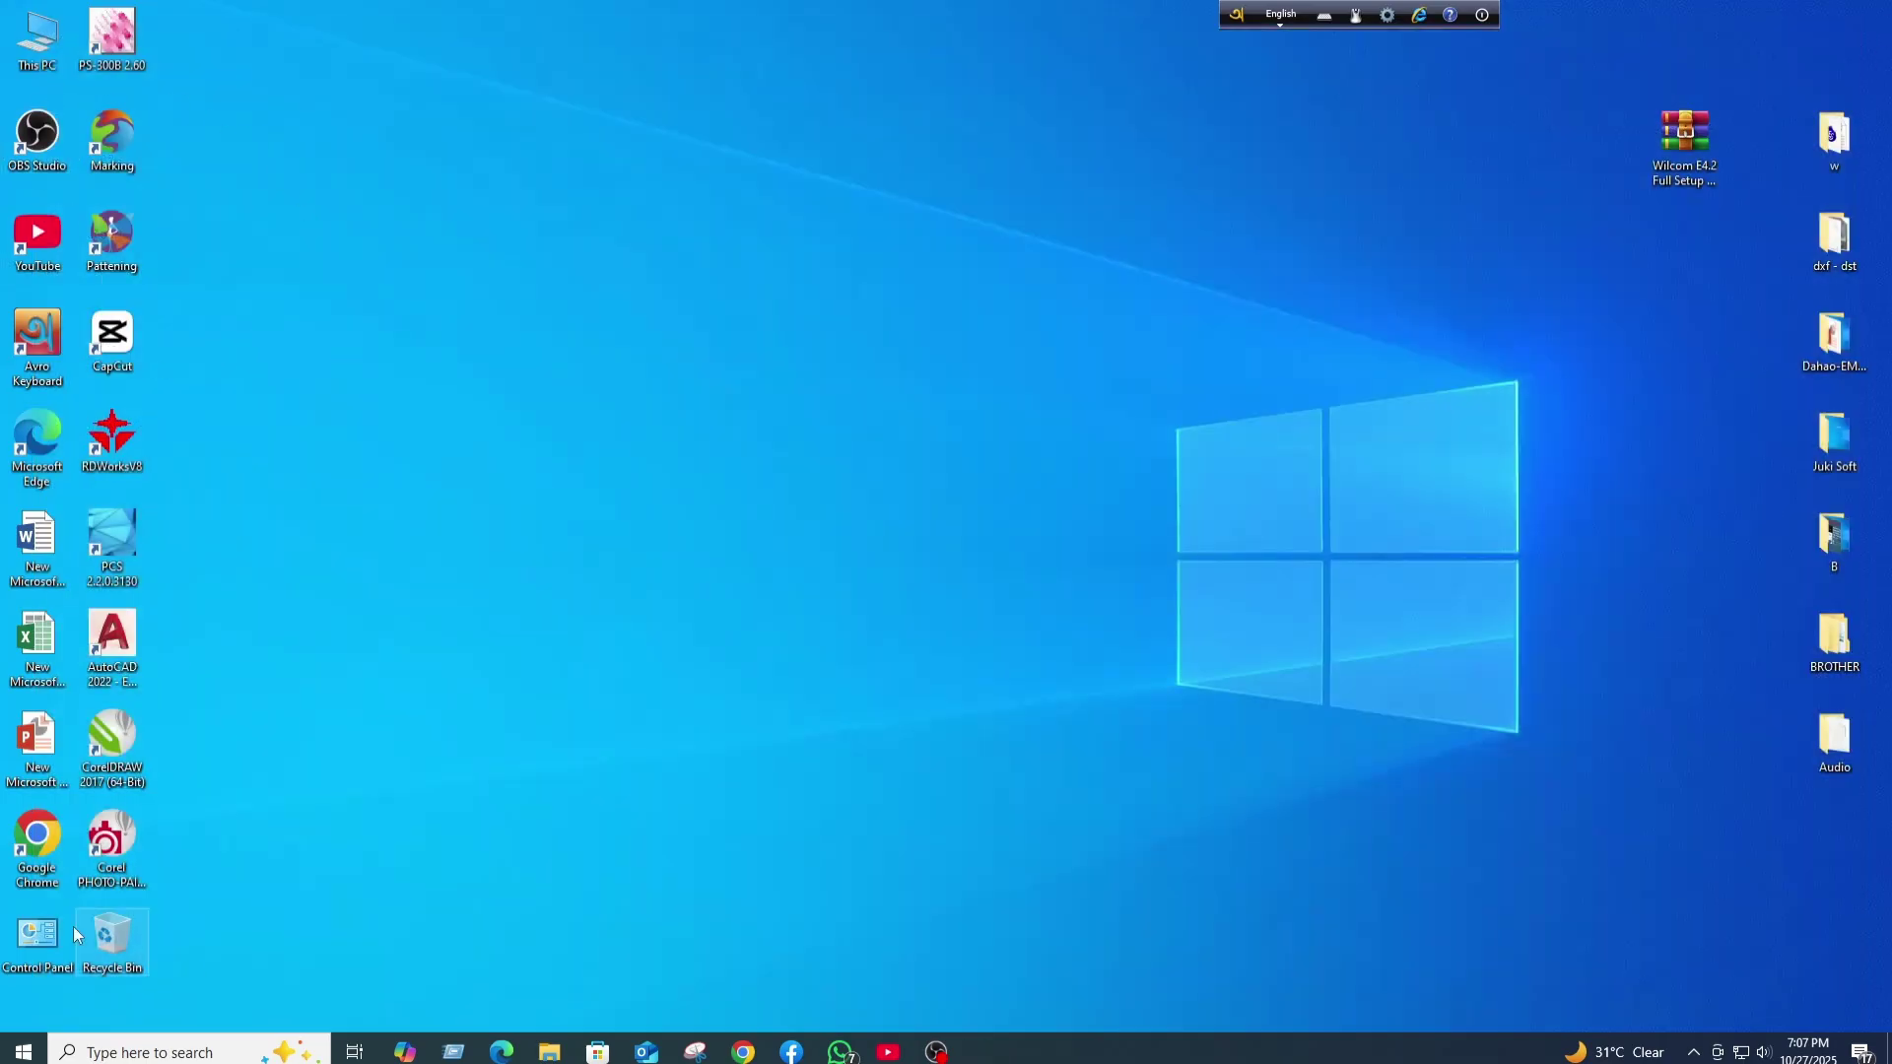
- Disable the Ethernet 3 adapter from Control Panel's adapter settings, then close the network windows
double_click(38, 936)
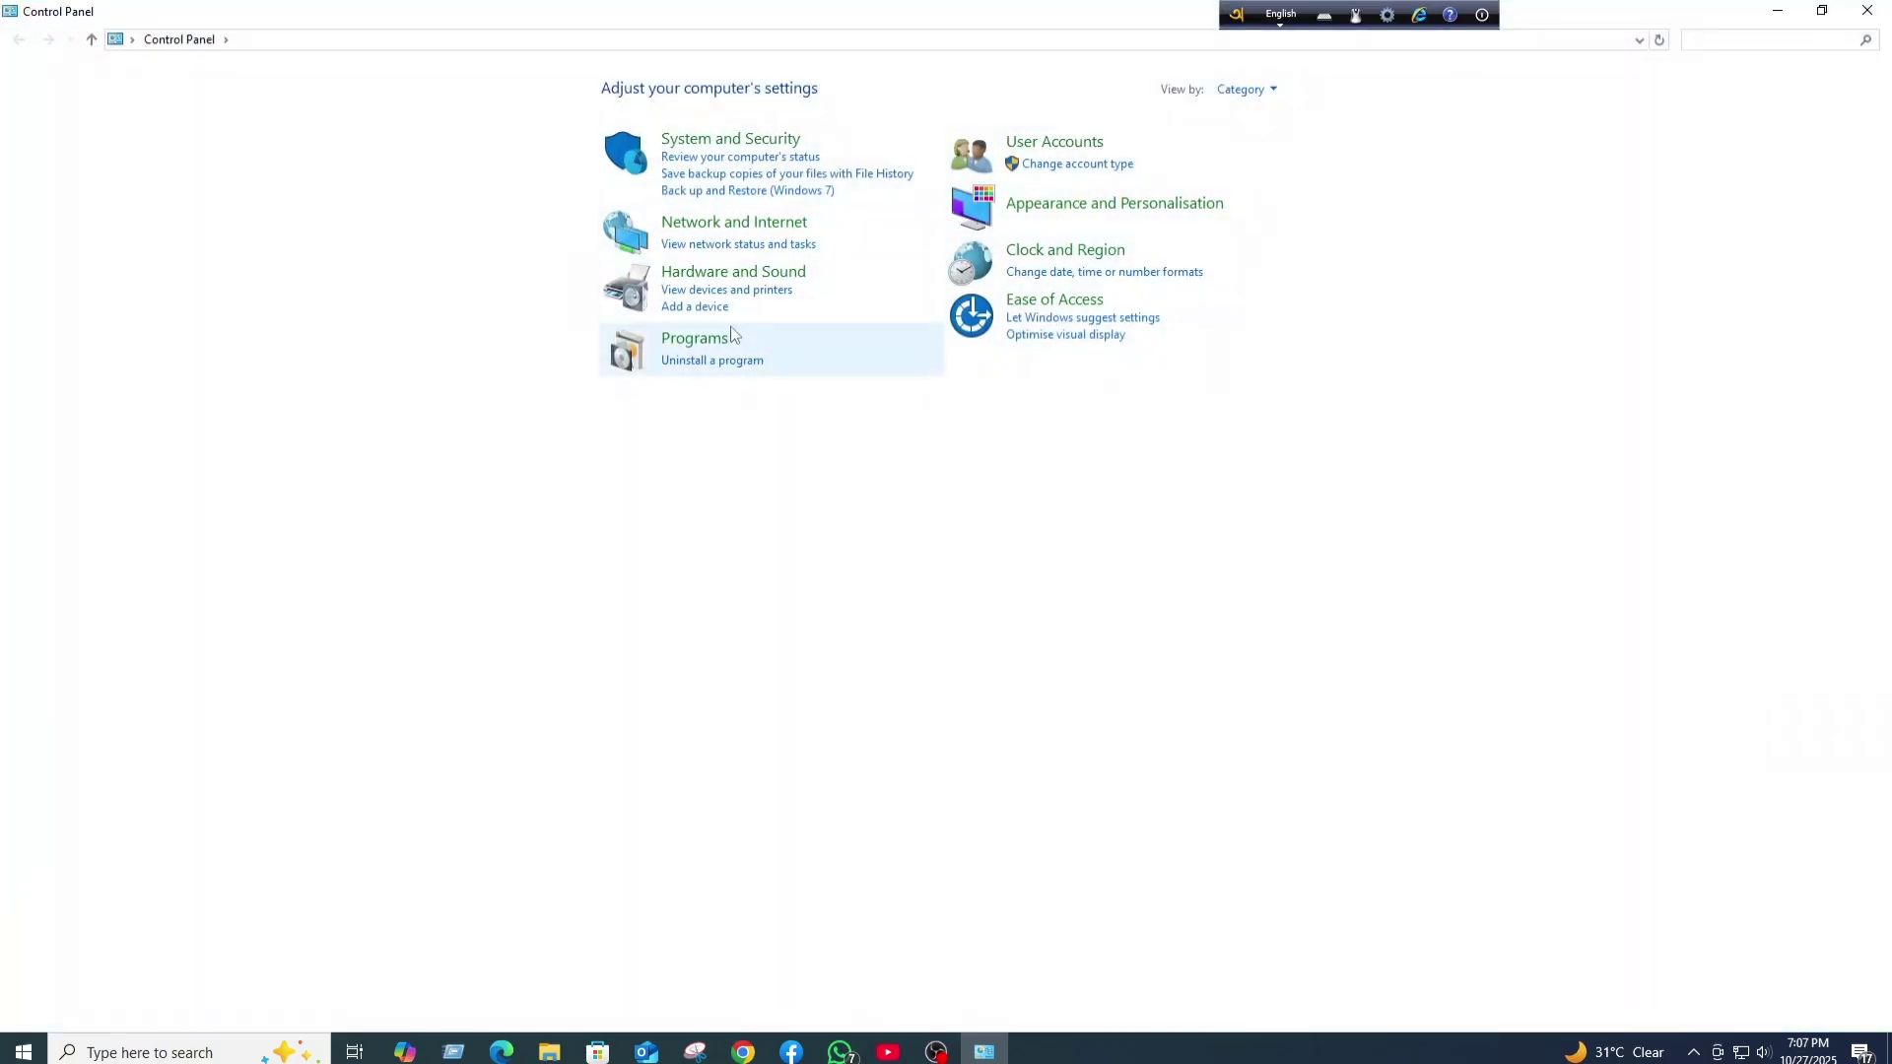
click(722, 223)
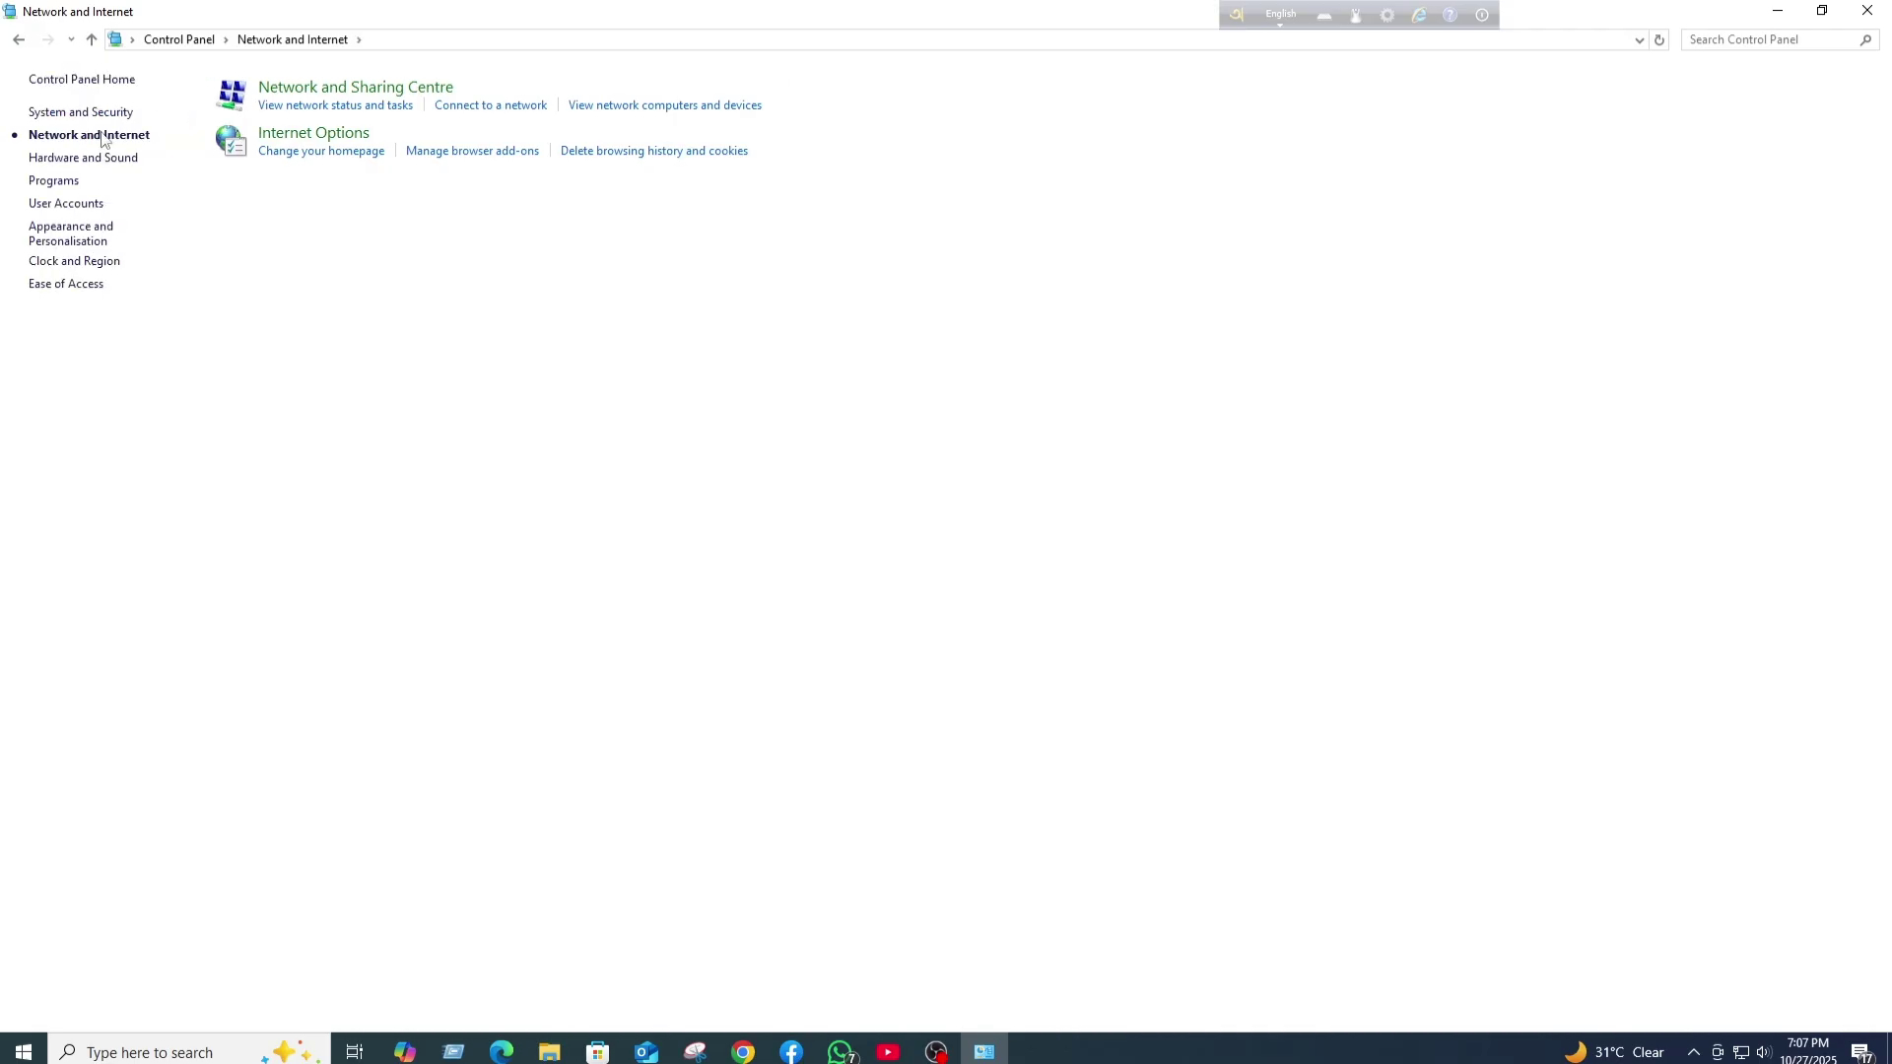
click(283, 87)
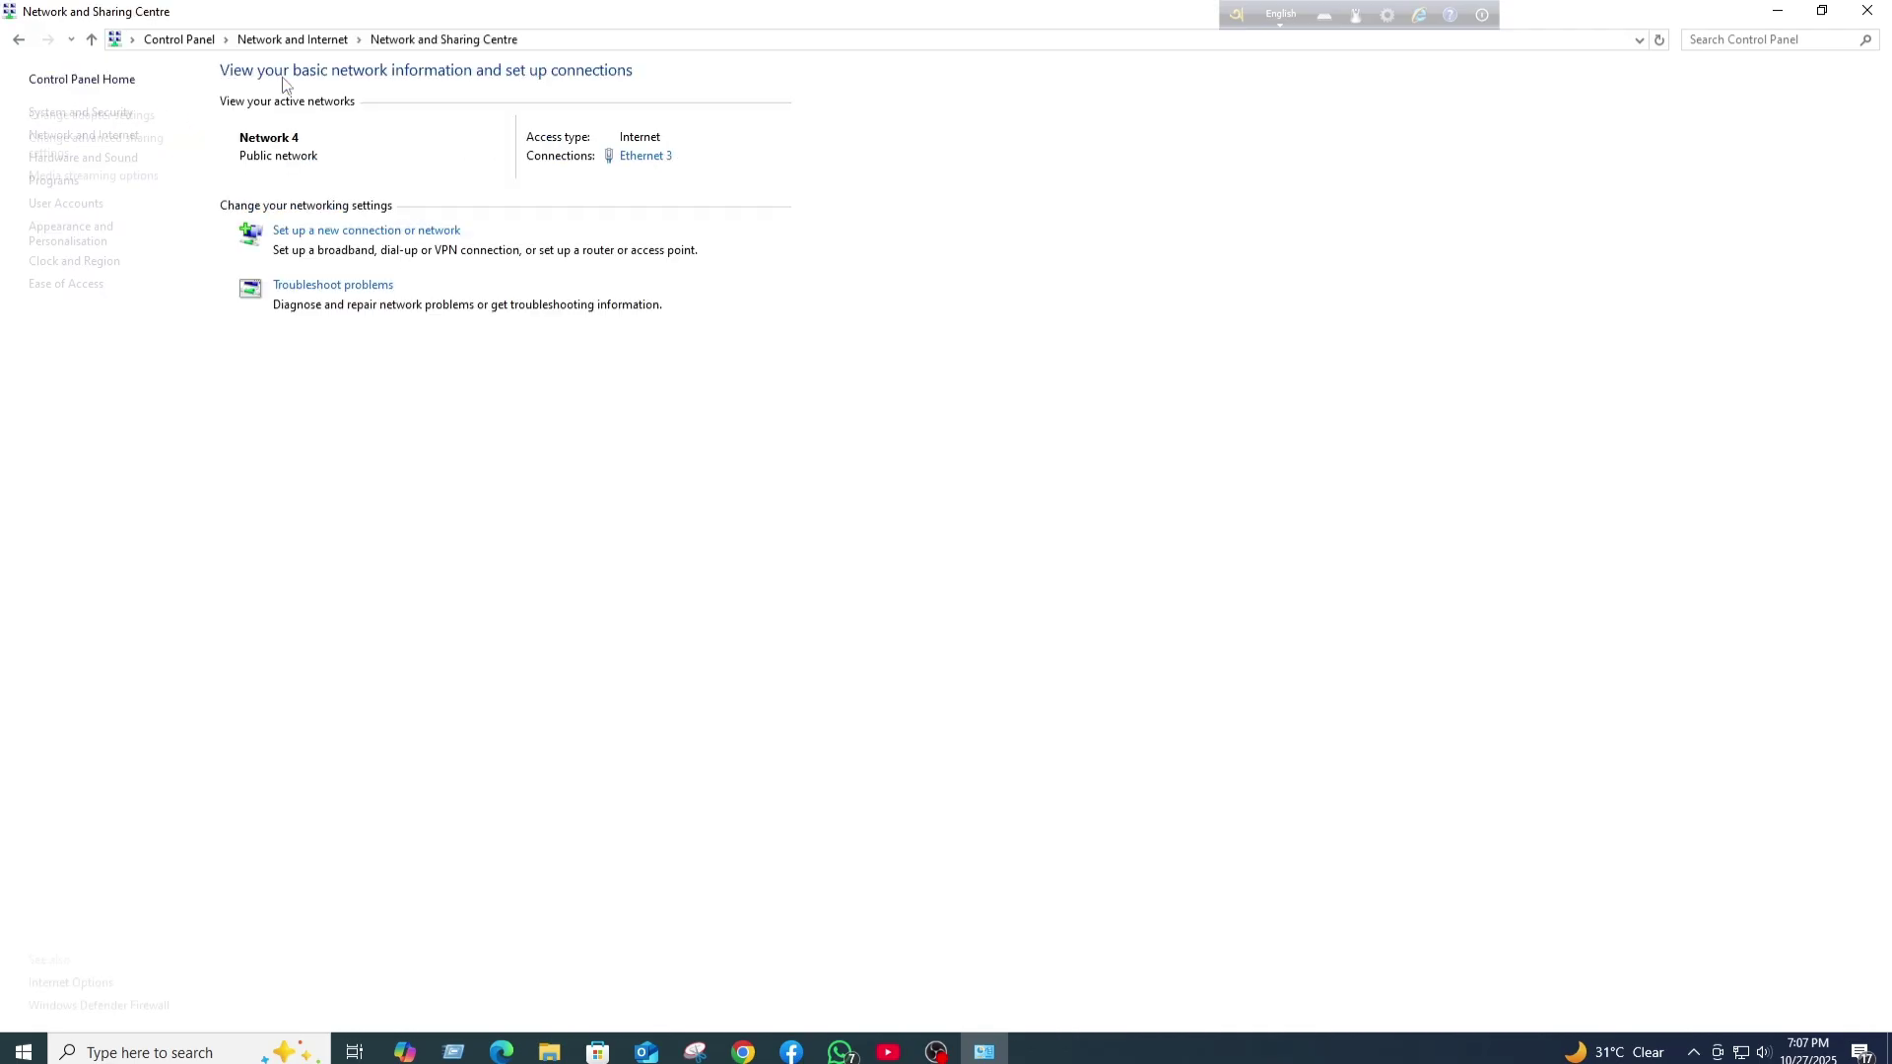
click(131, 116)
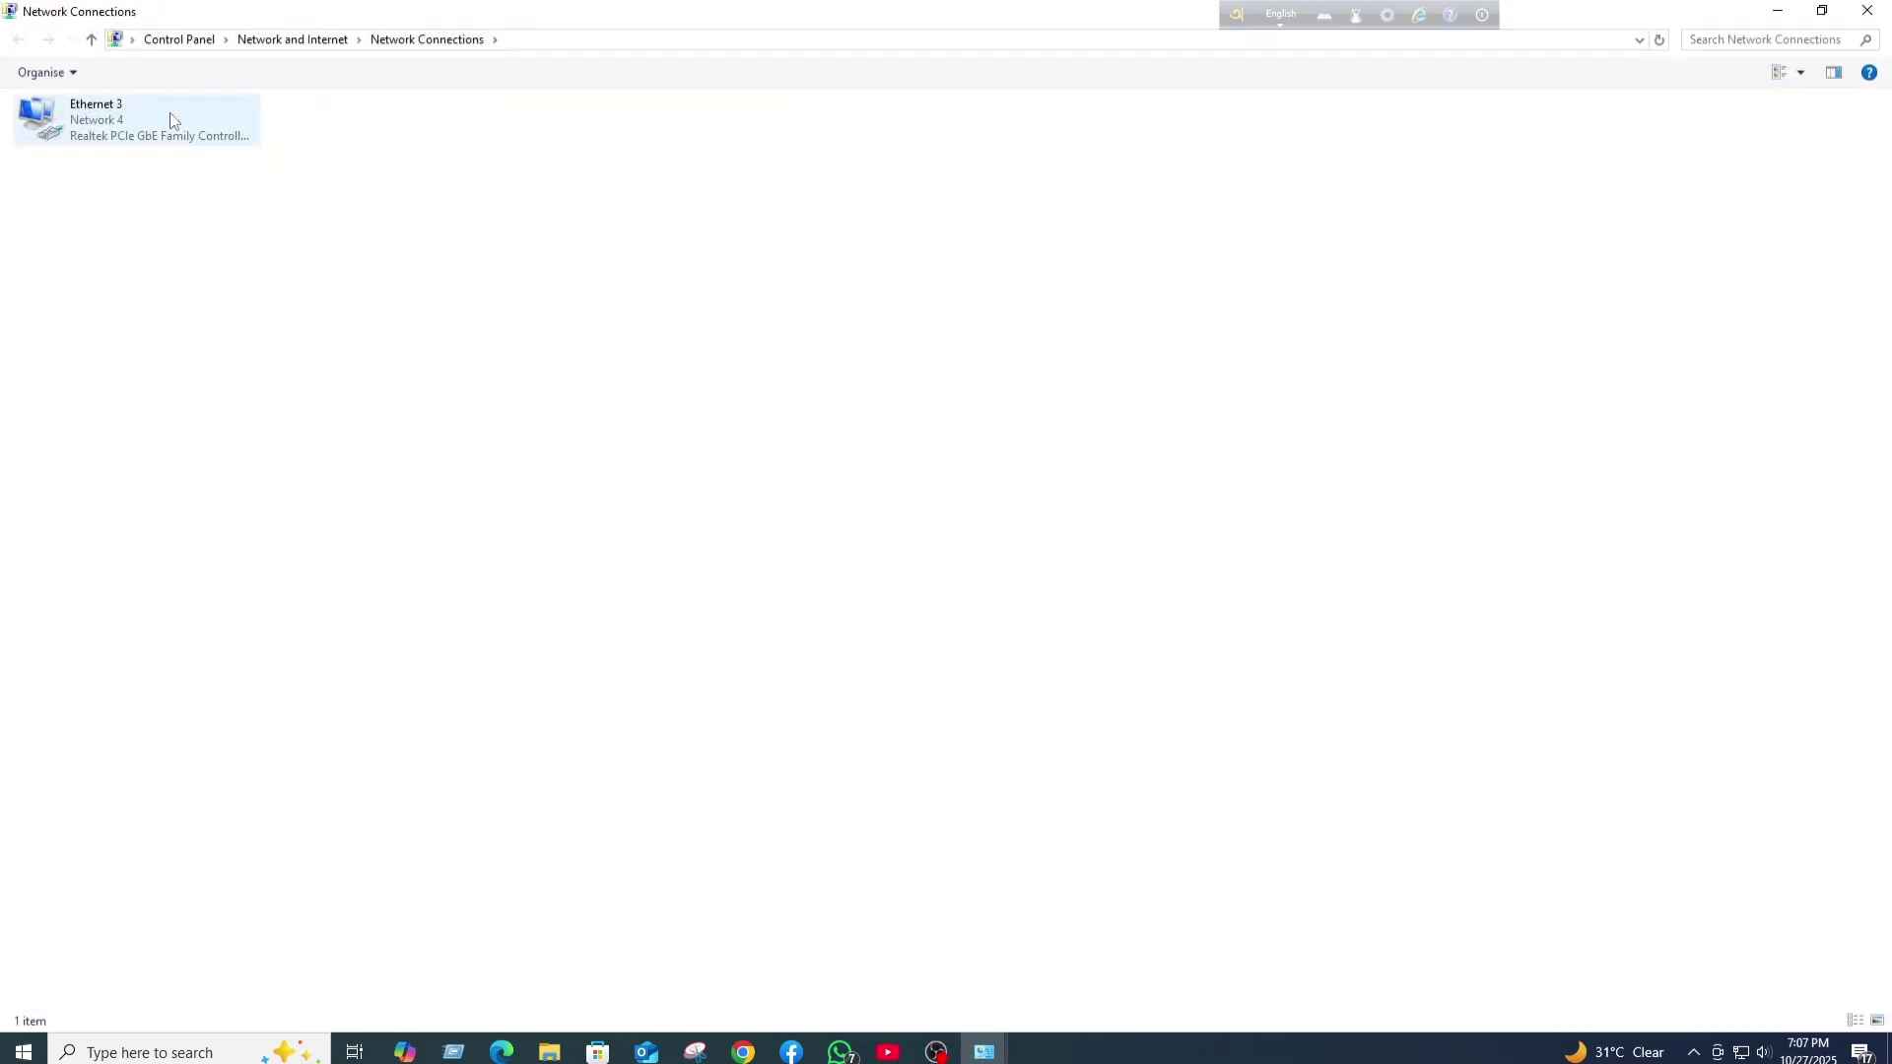
click(171, 119)
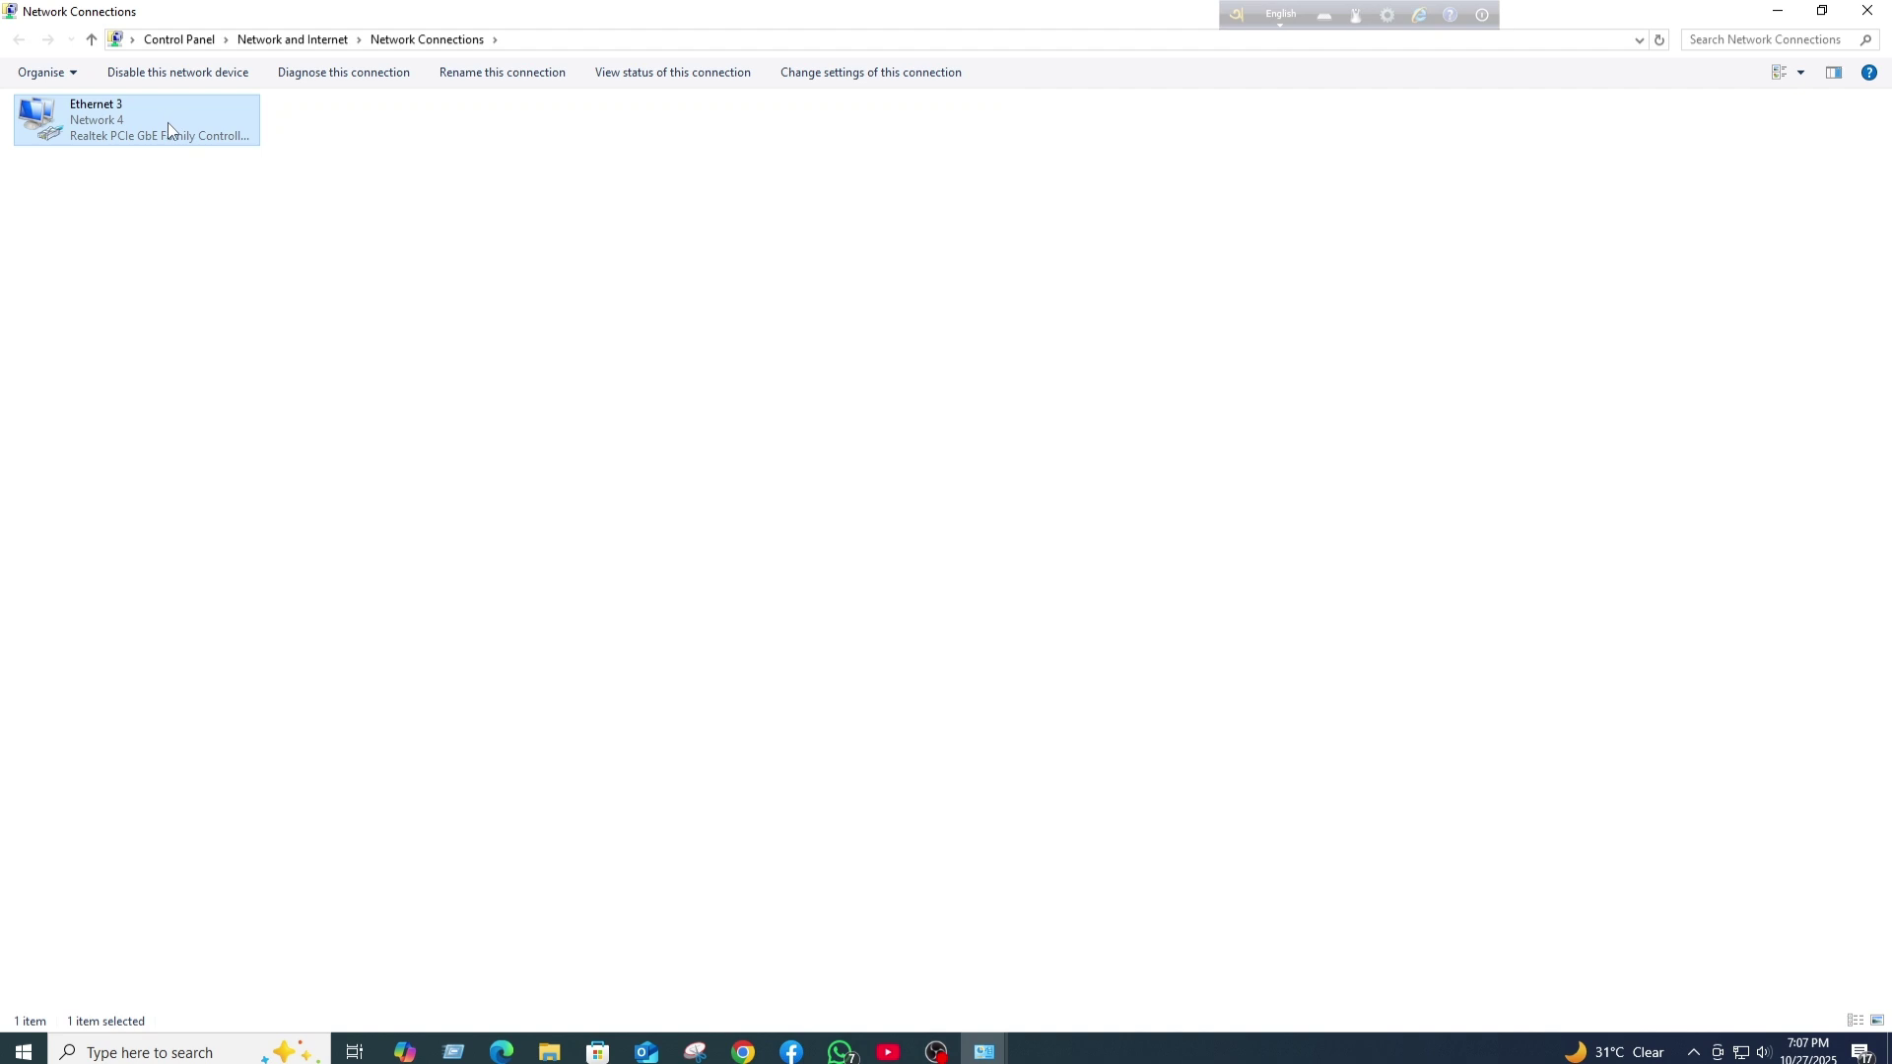
right_click(168, 122)
click(223, 138)
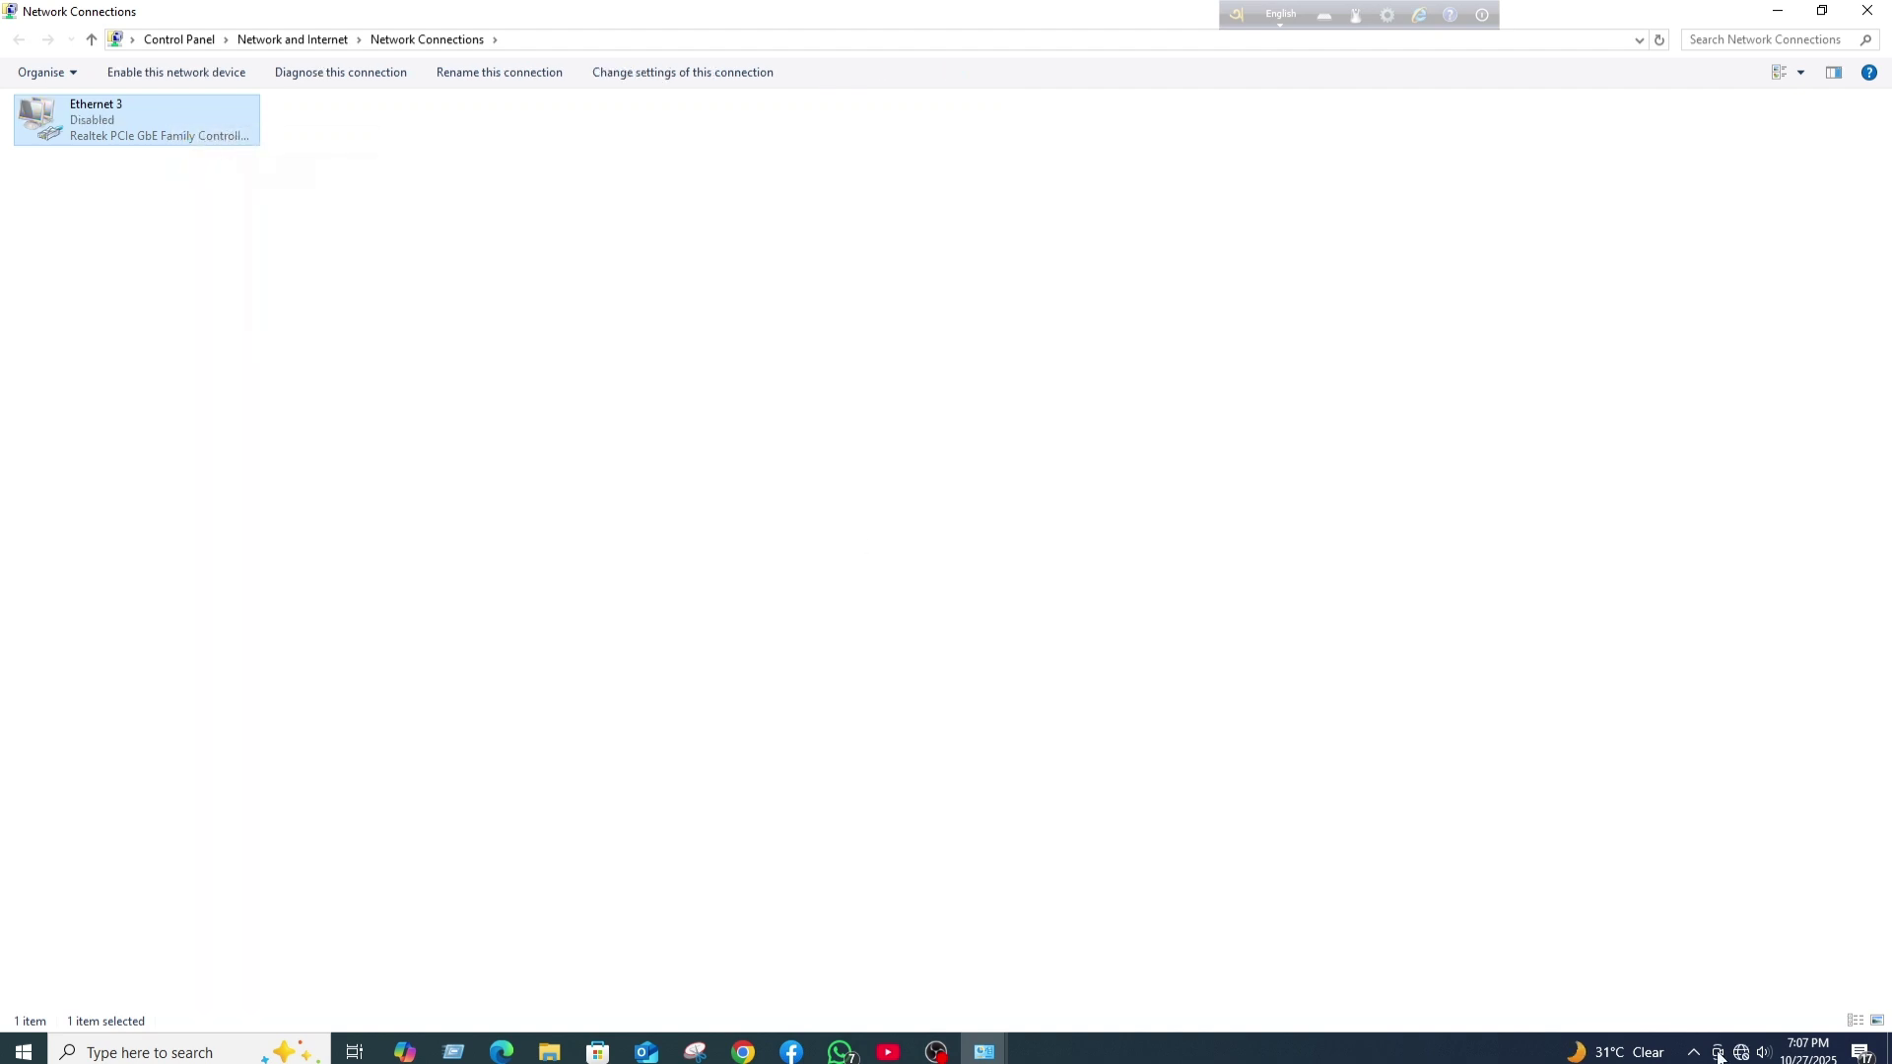
mouse_move(1739, 1056)
click(1867, 11)
click(1867, 11)
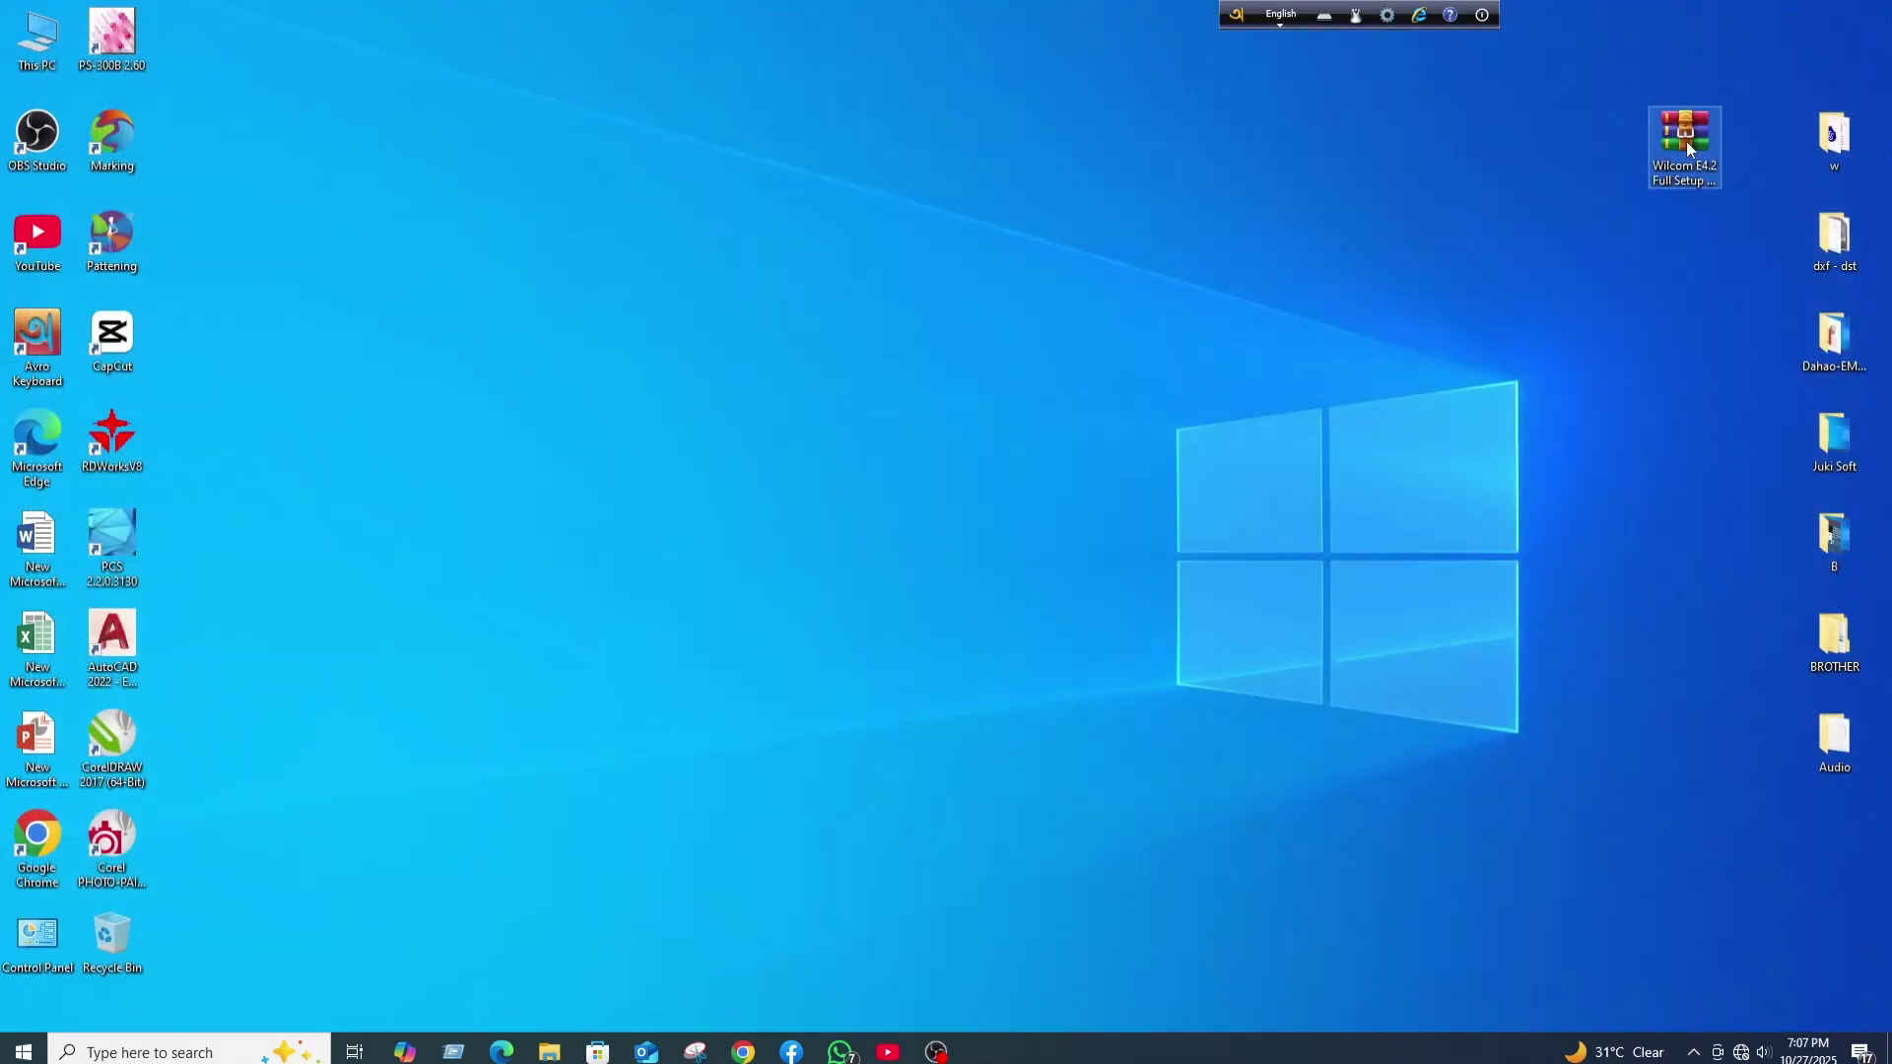
- Extract Wilcom E4.2 Full Setup + Keygen.rar with WinRAR to the default desktop folder
right_click(1687, 140)
click(1635, 200)
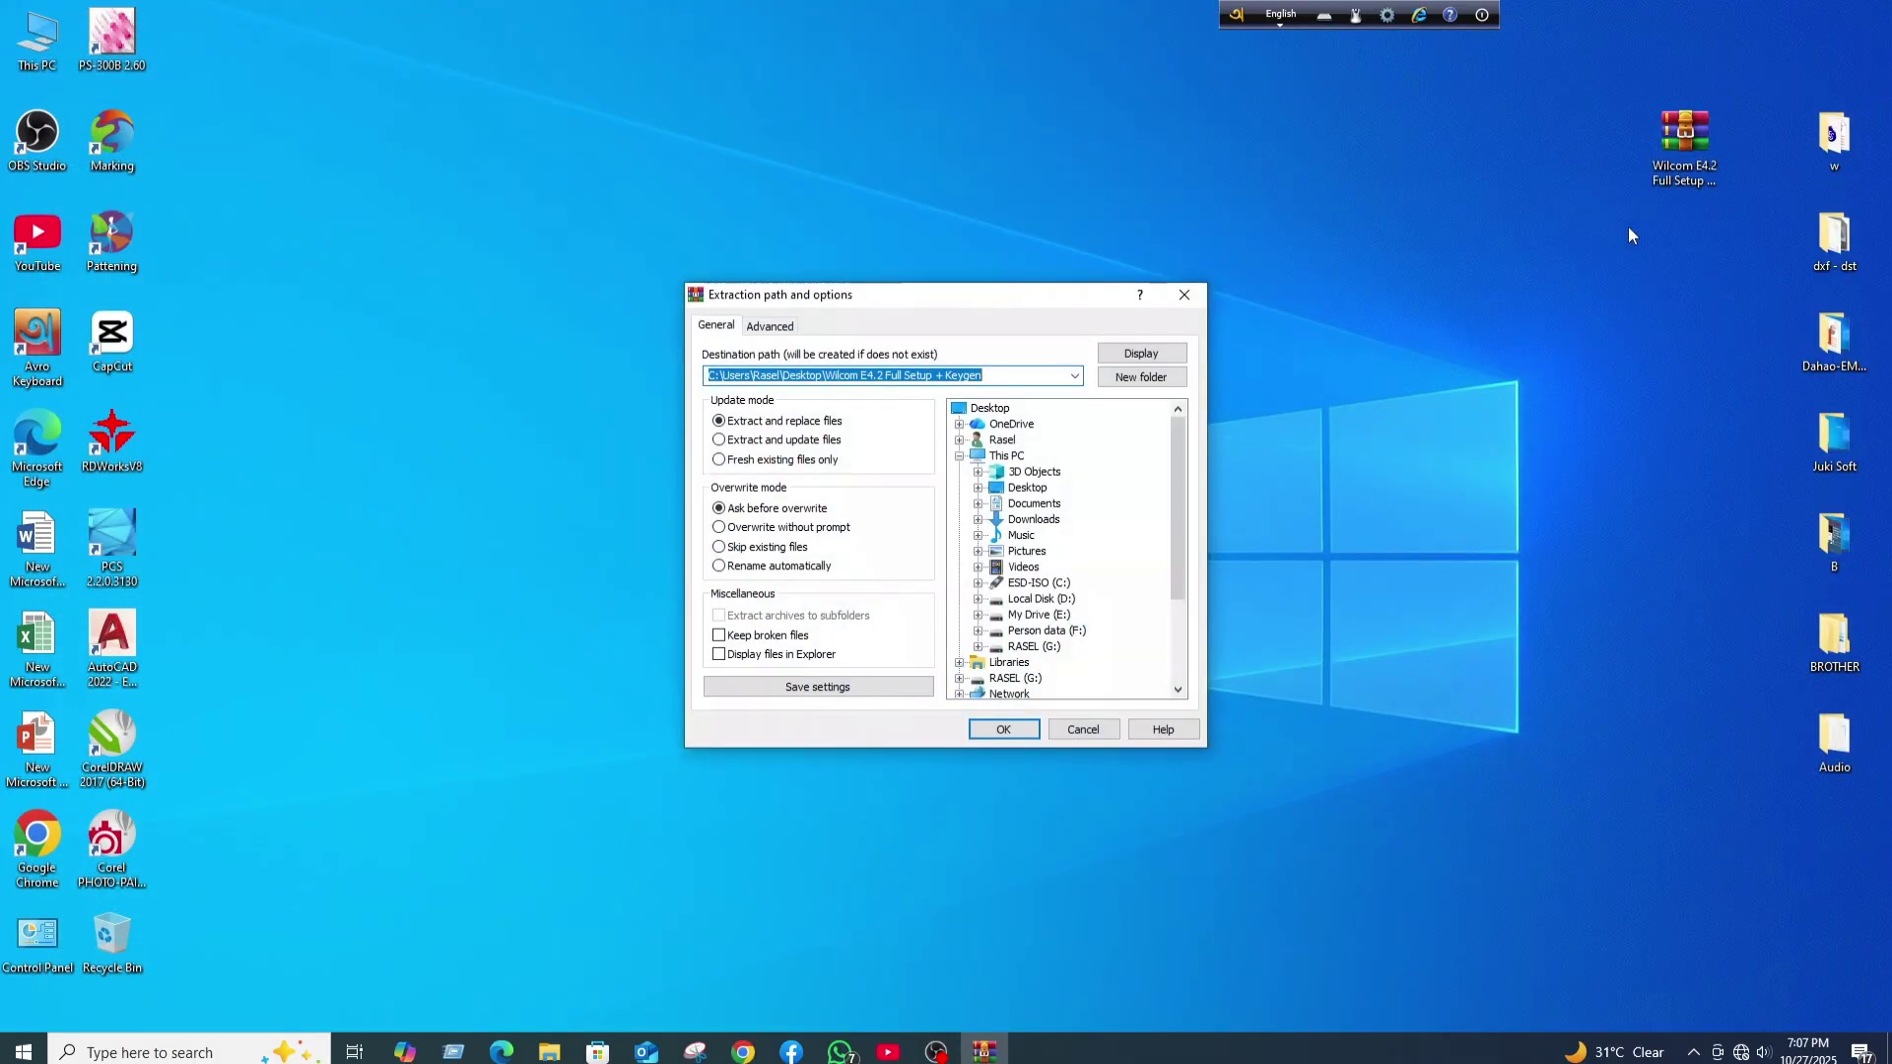
click(980, 731)
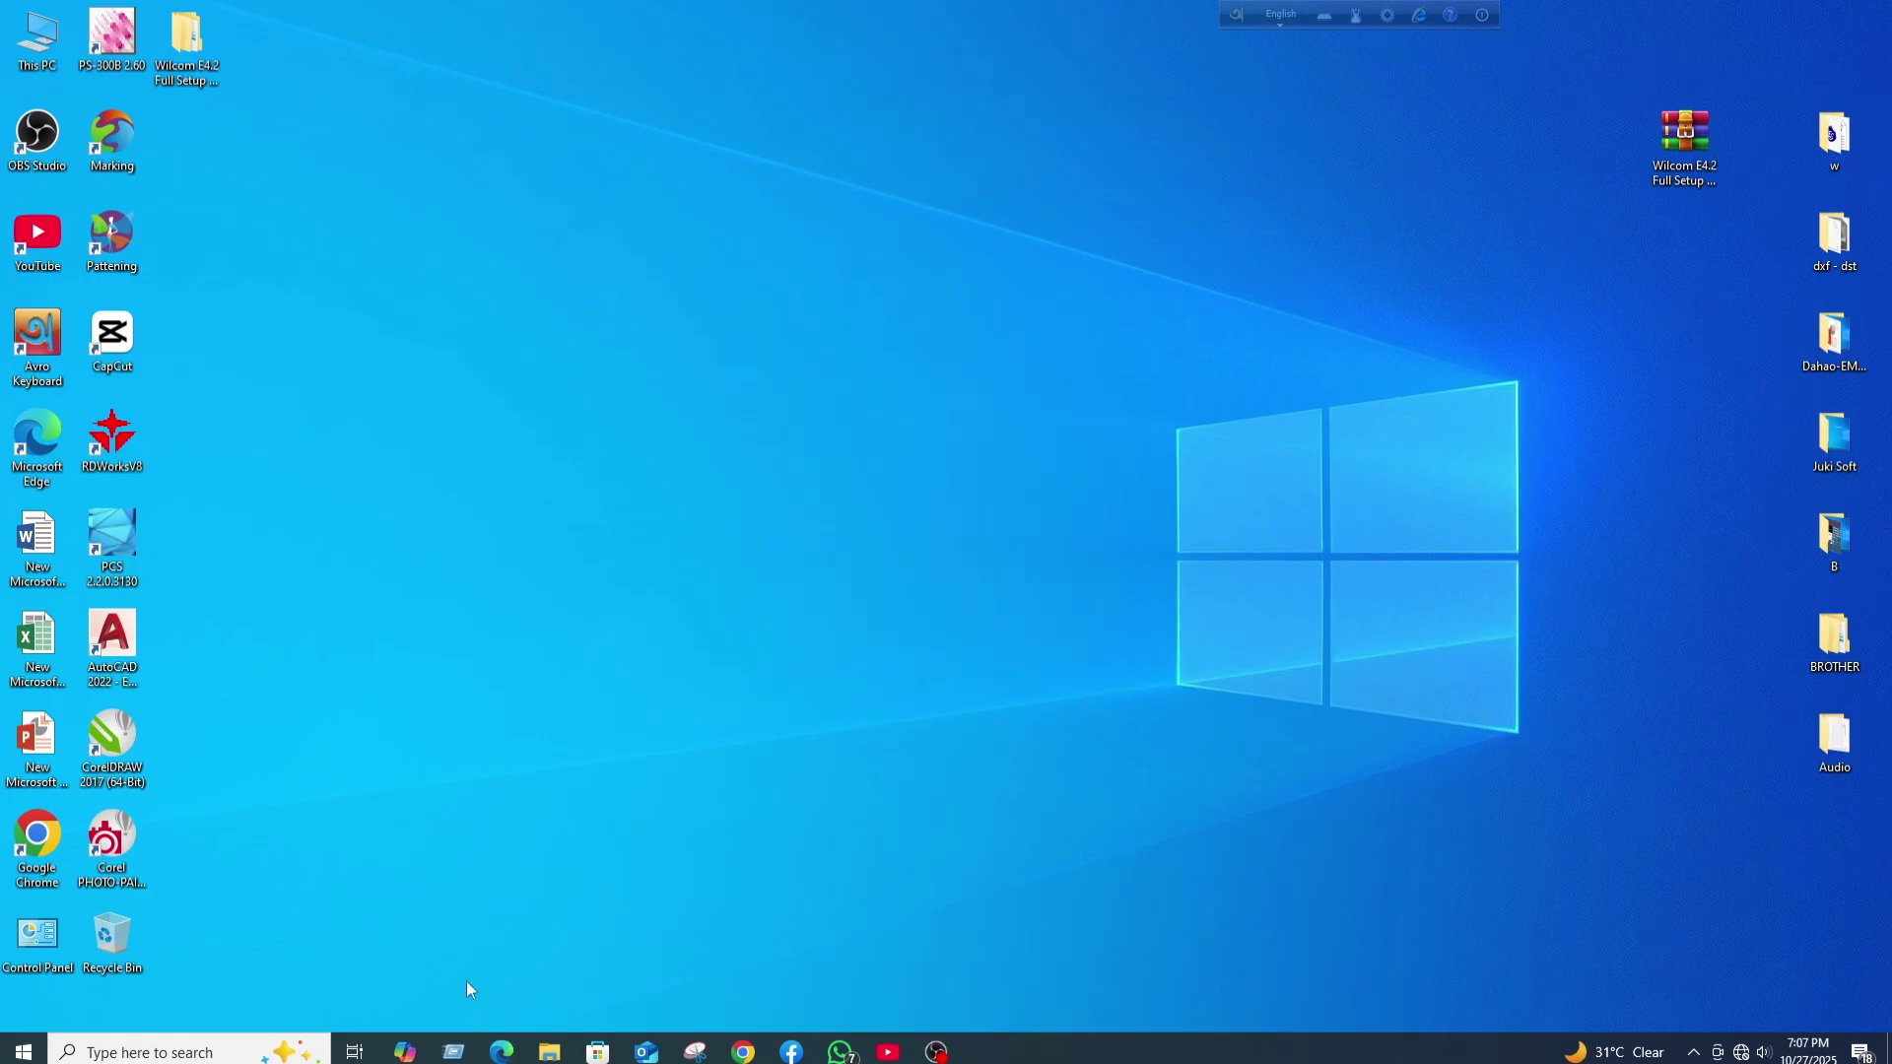
- Refresh the desktop twice so the extracted Wilcom folder shows, and move it mid-desktop
right_click(504, 75)
click(666, 140)
right_click(641, 80)
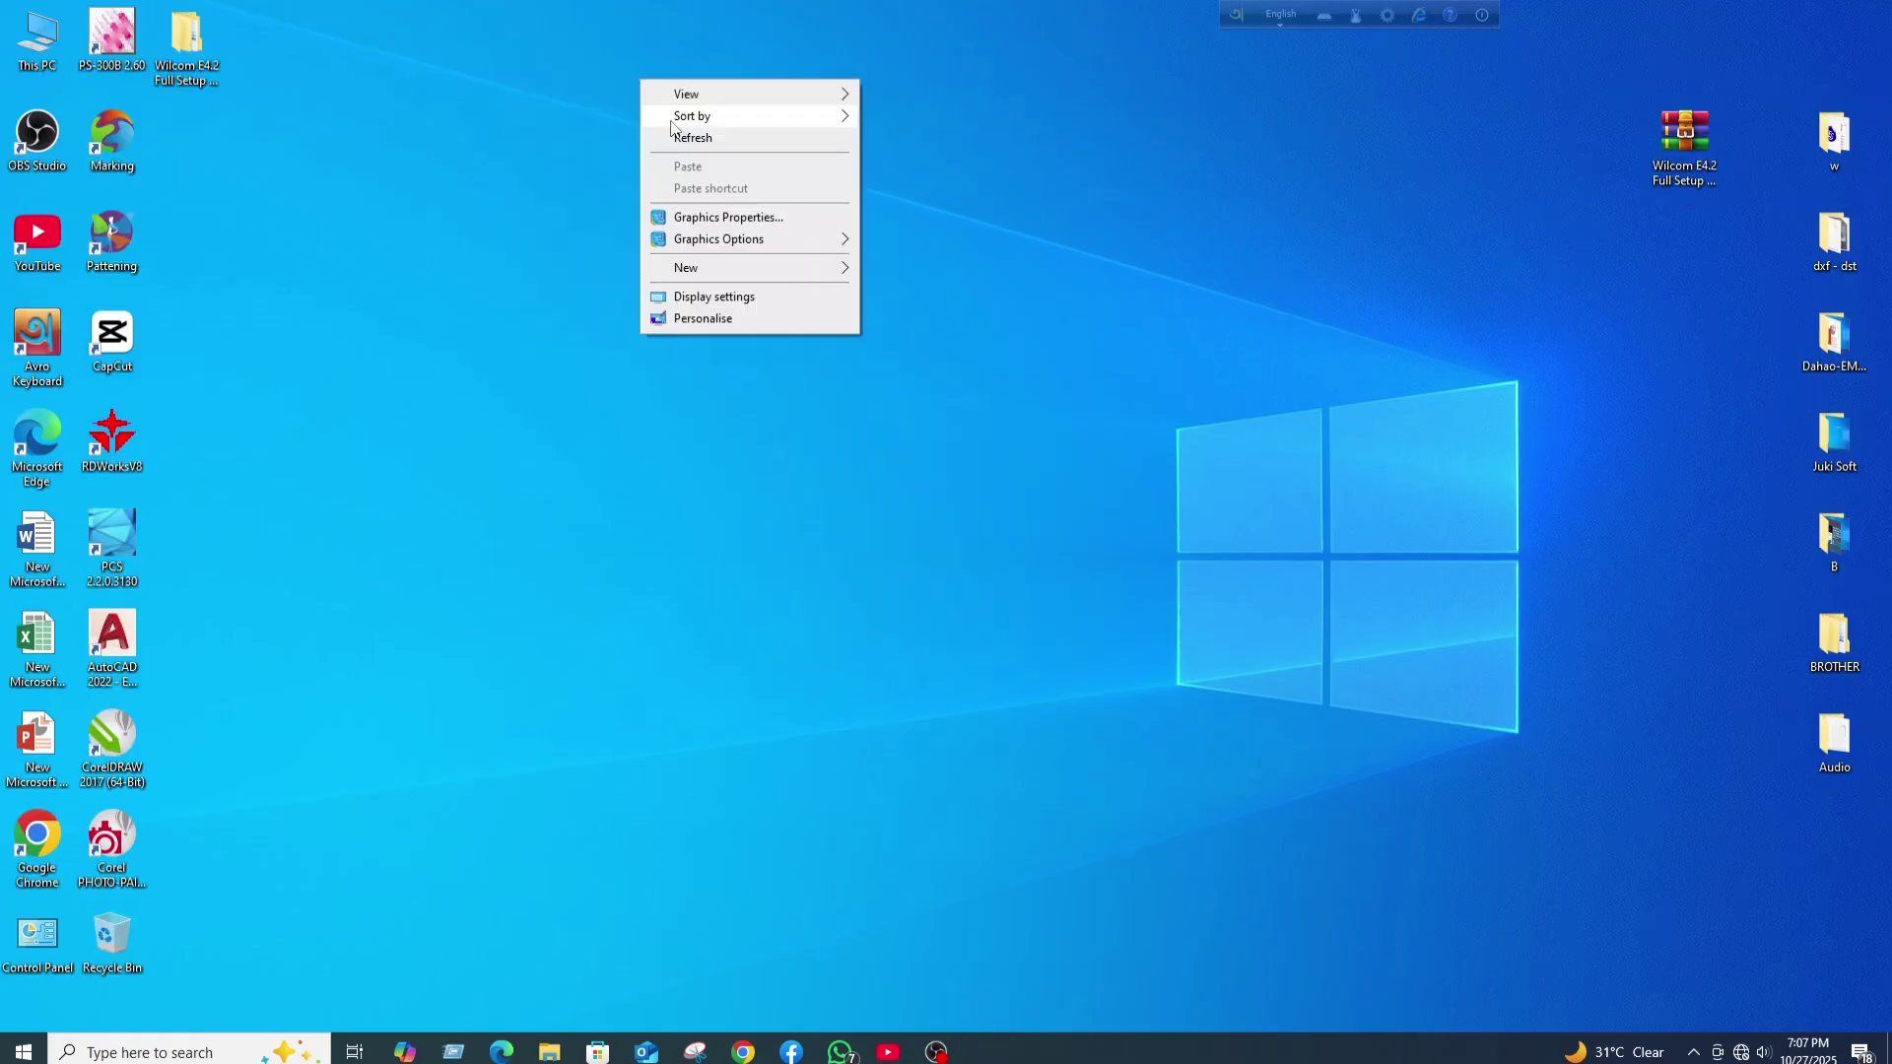
click(671, 139)
drag(842, 212, 840, 208)
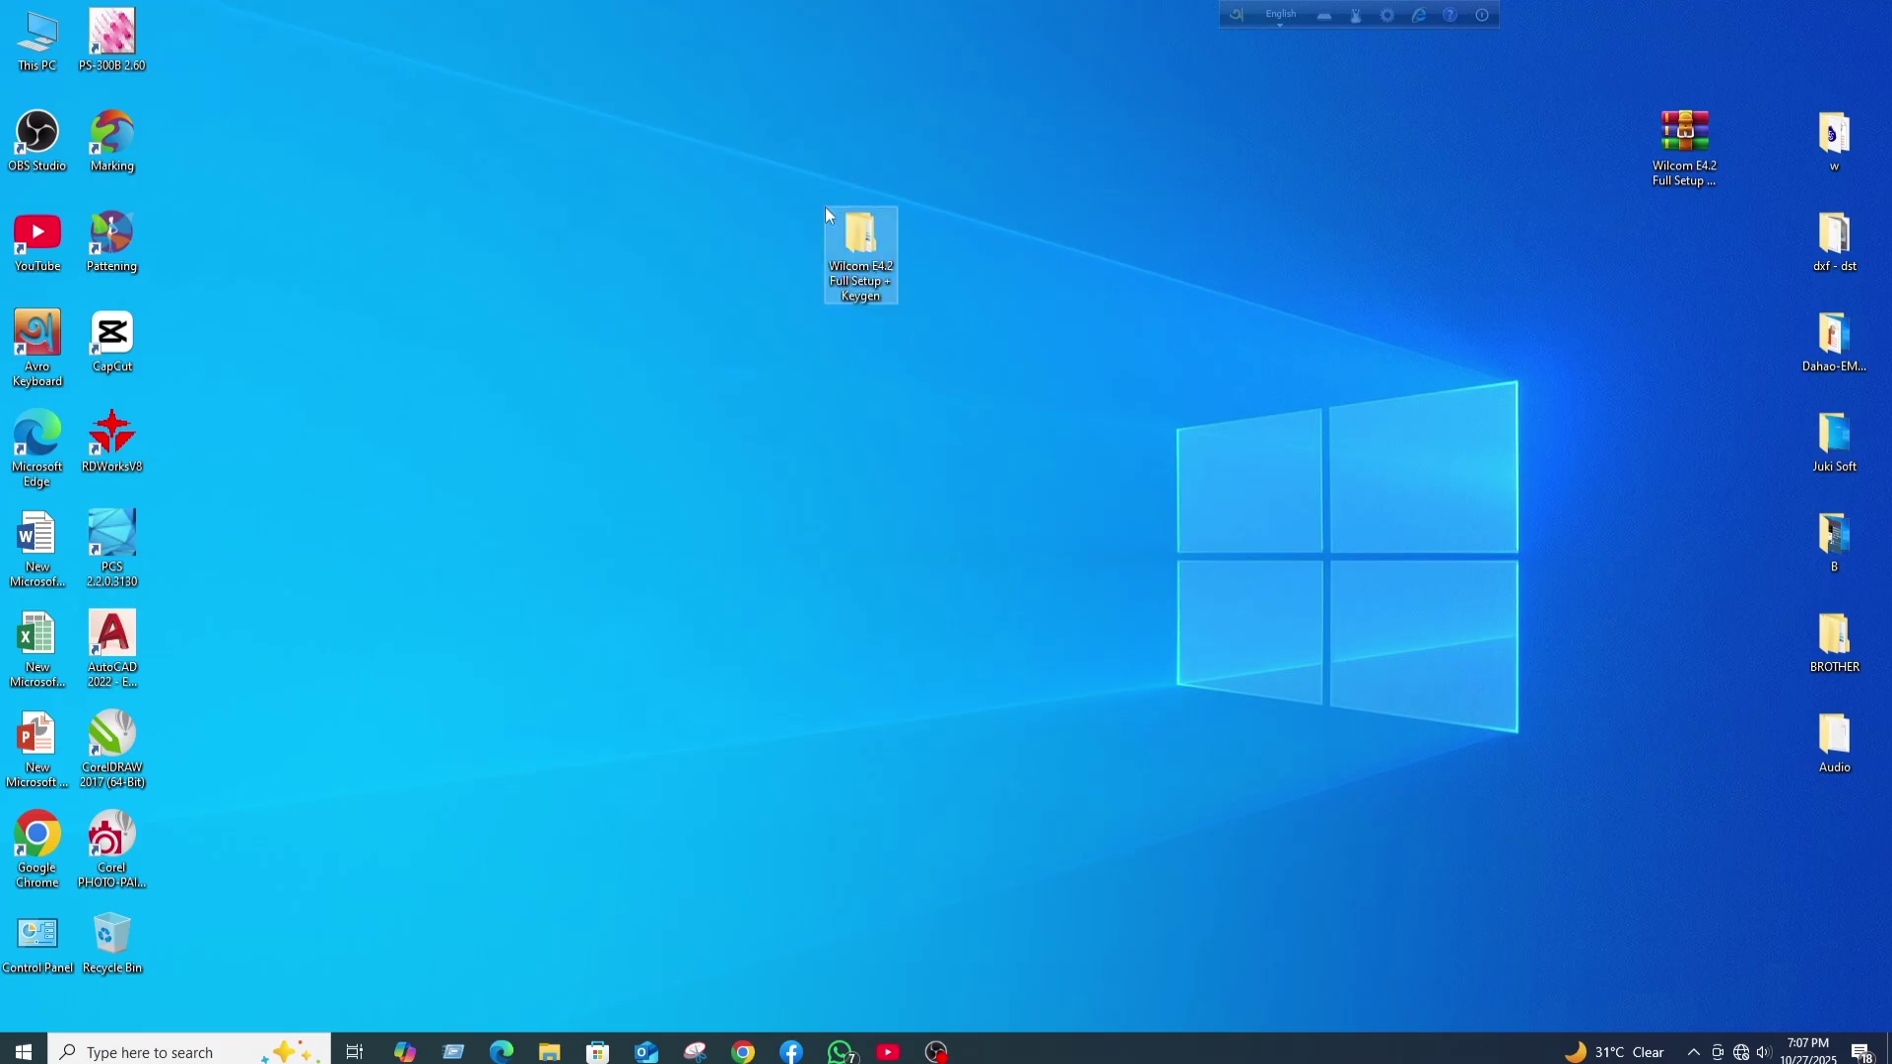
- Run Wilcom_EmbroideryStudio_e4.2F_Setup from E4_Full_Setup_Update_+_Crack\Full_Setup as administrator
double_click(842, 215)
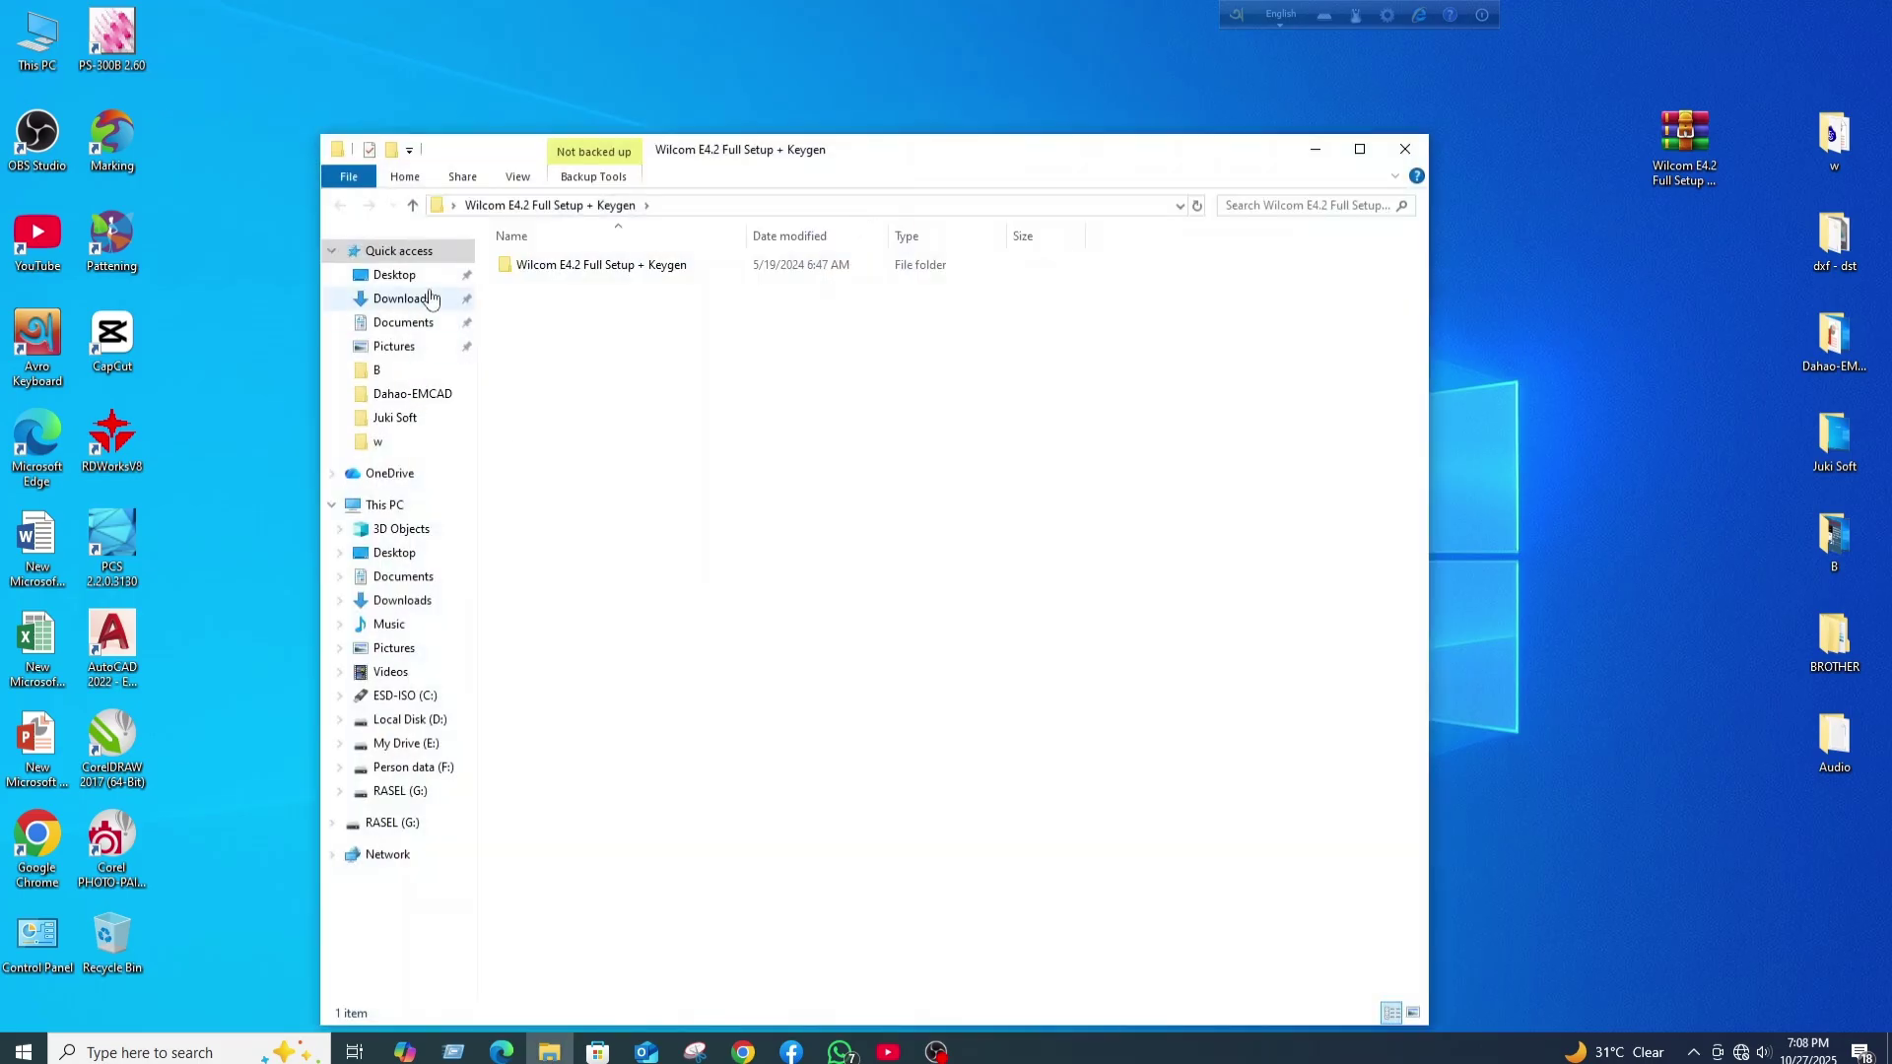
double_click(552, 264)
click(569, 266)
double_click(568, 266)
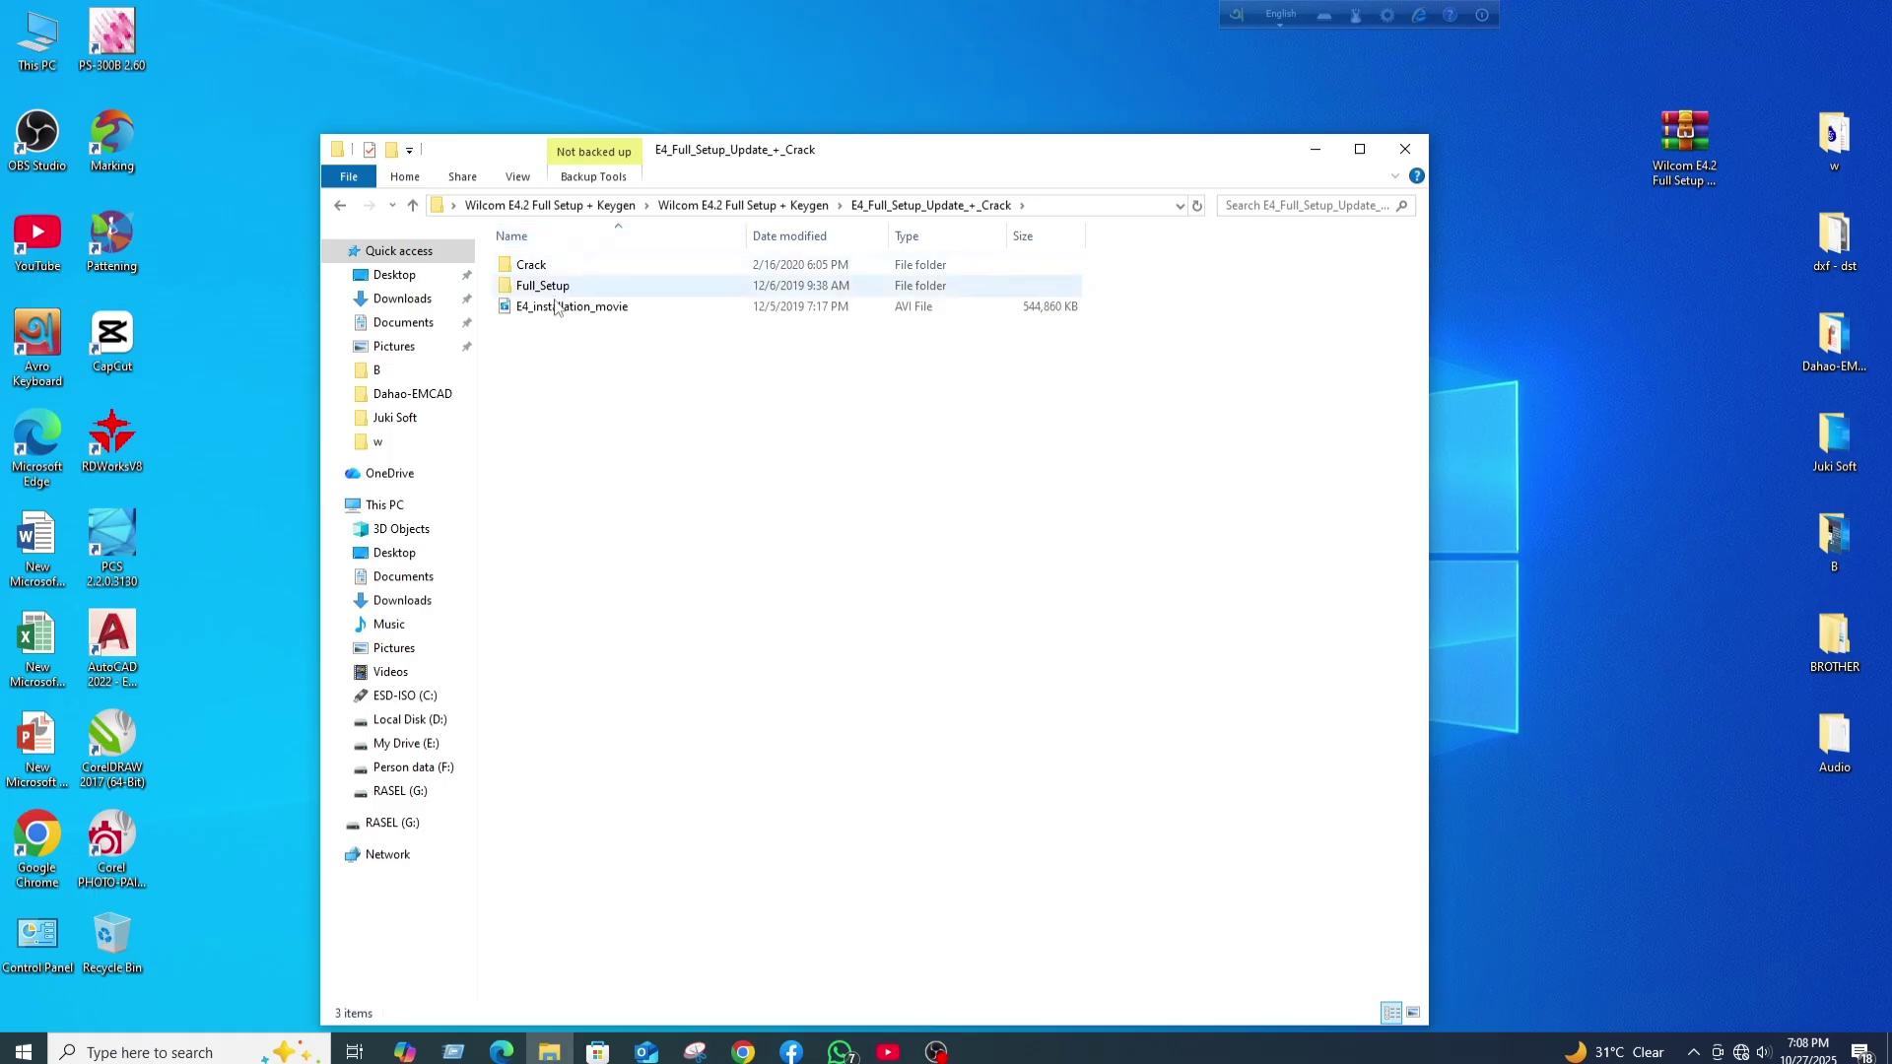
double_click(552, 286)
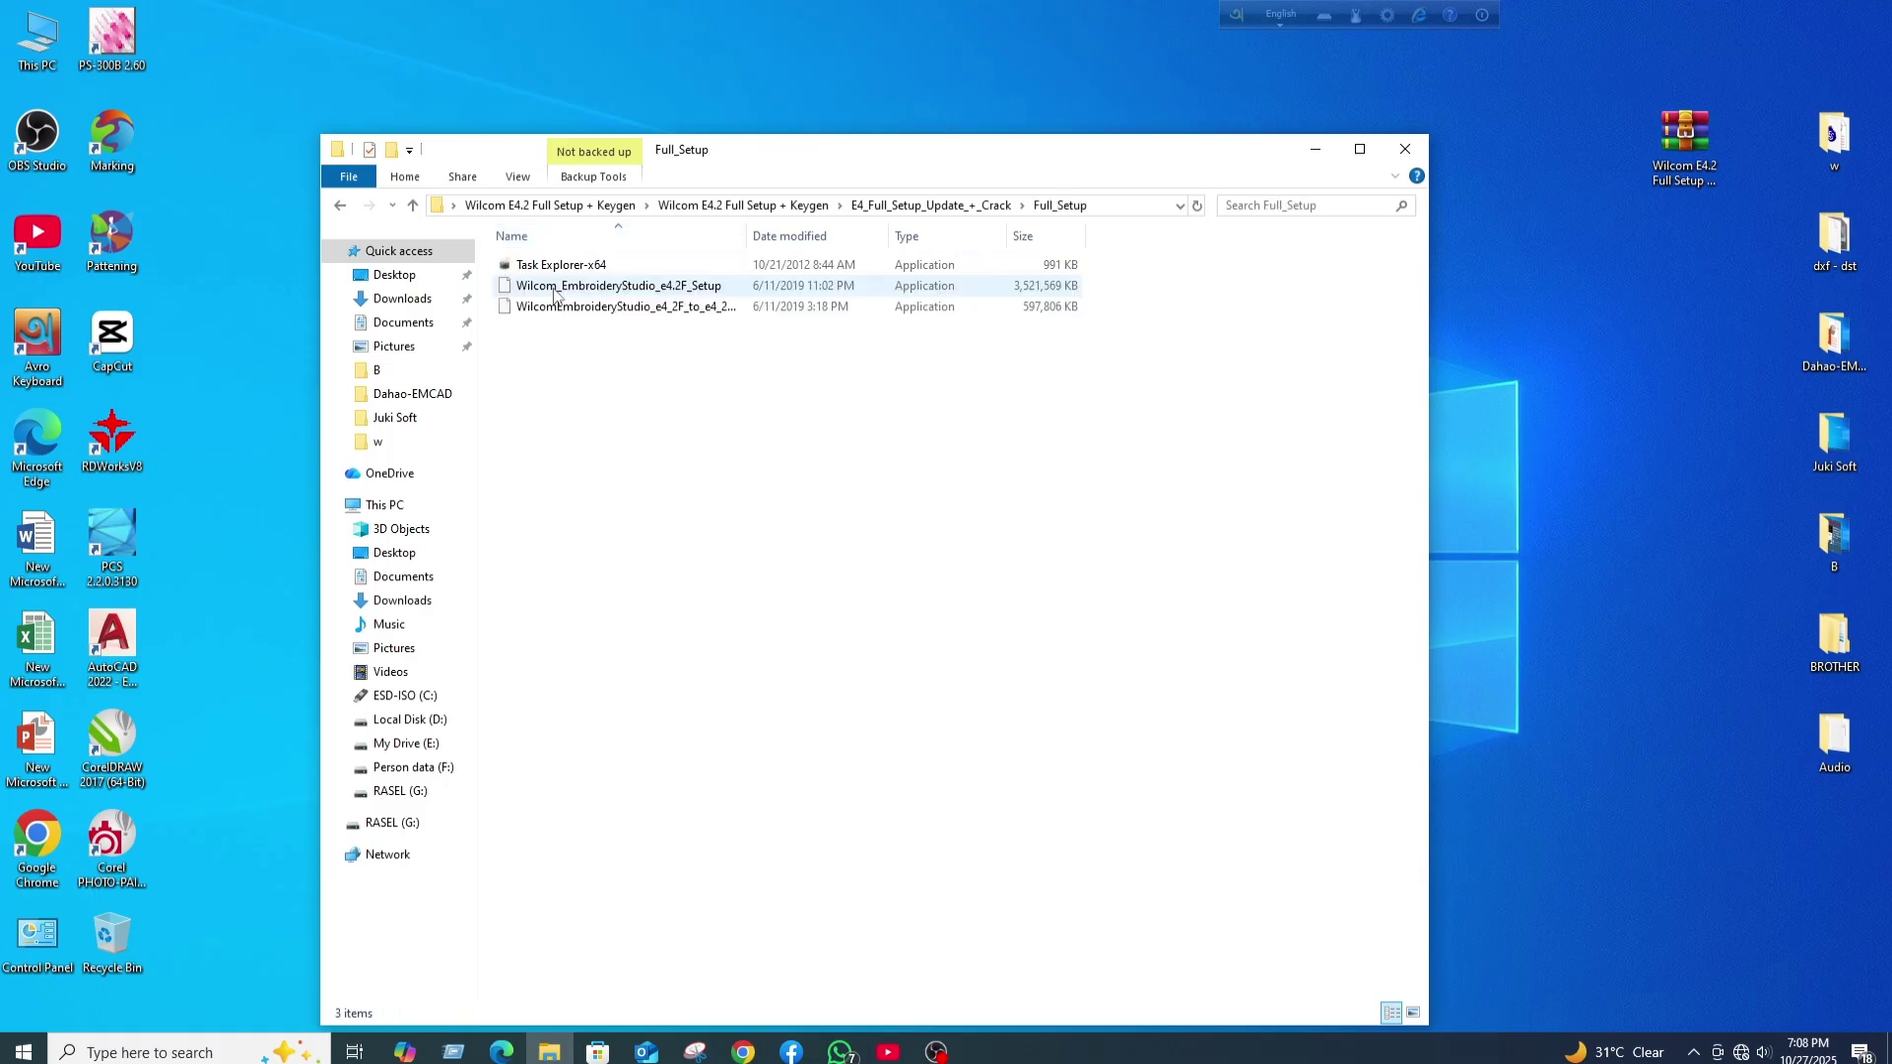
right_click(657, 294)
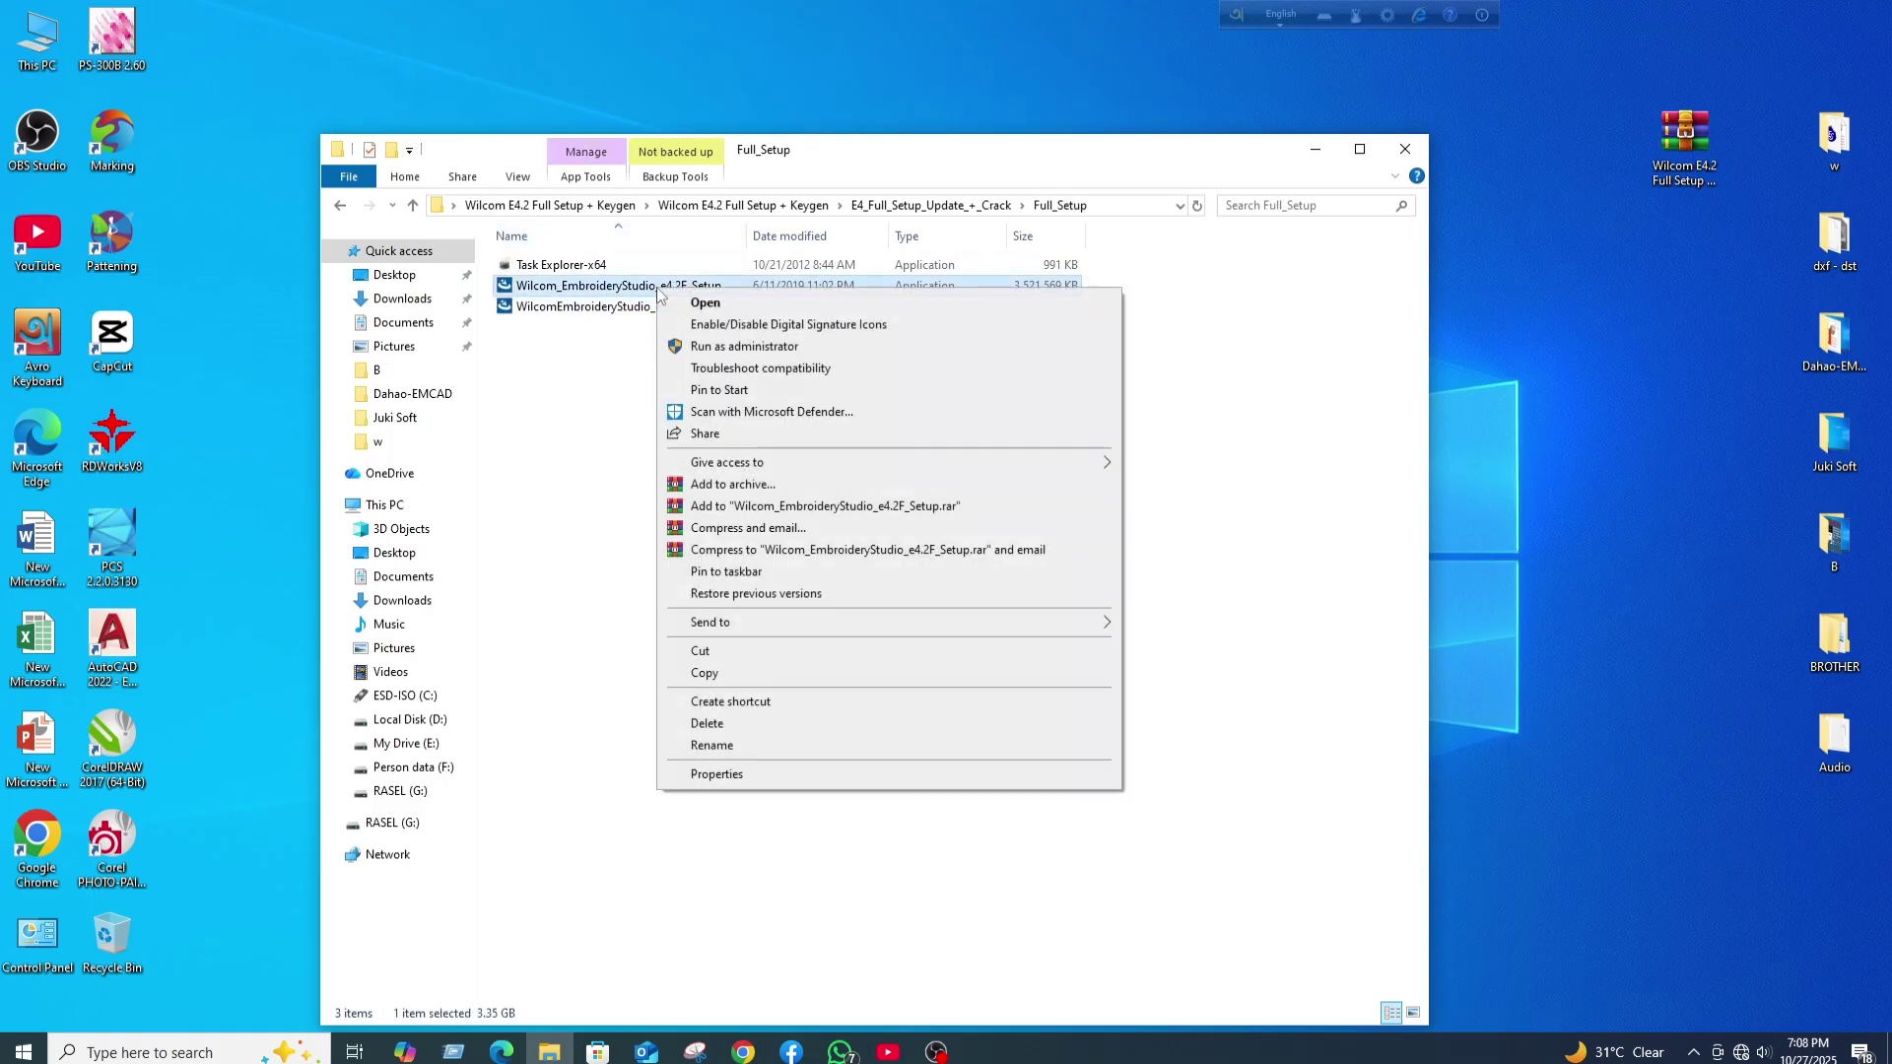
click(729, 344)
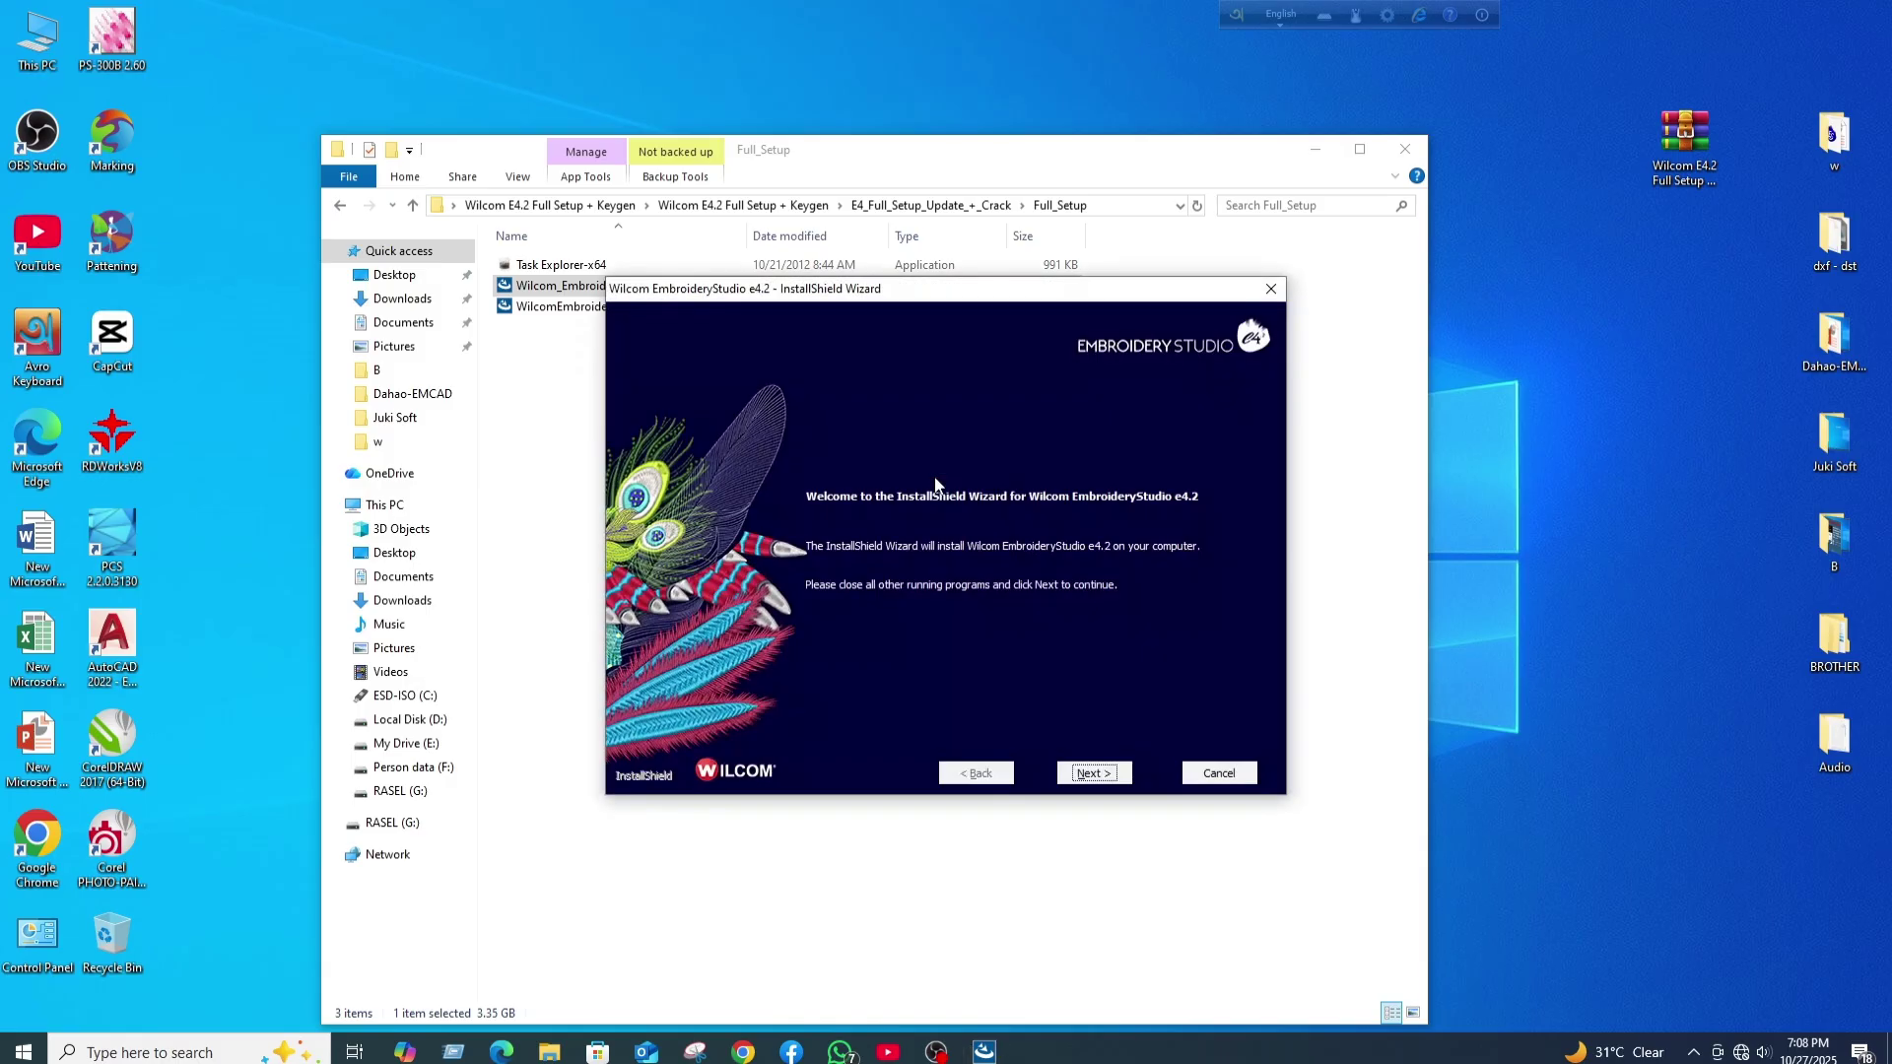
- Advance past the welcome page and accept the licence agreement terms
click(1090, 774)
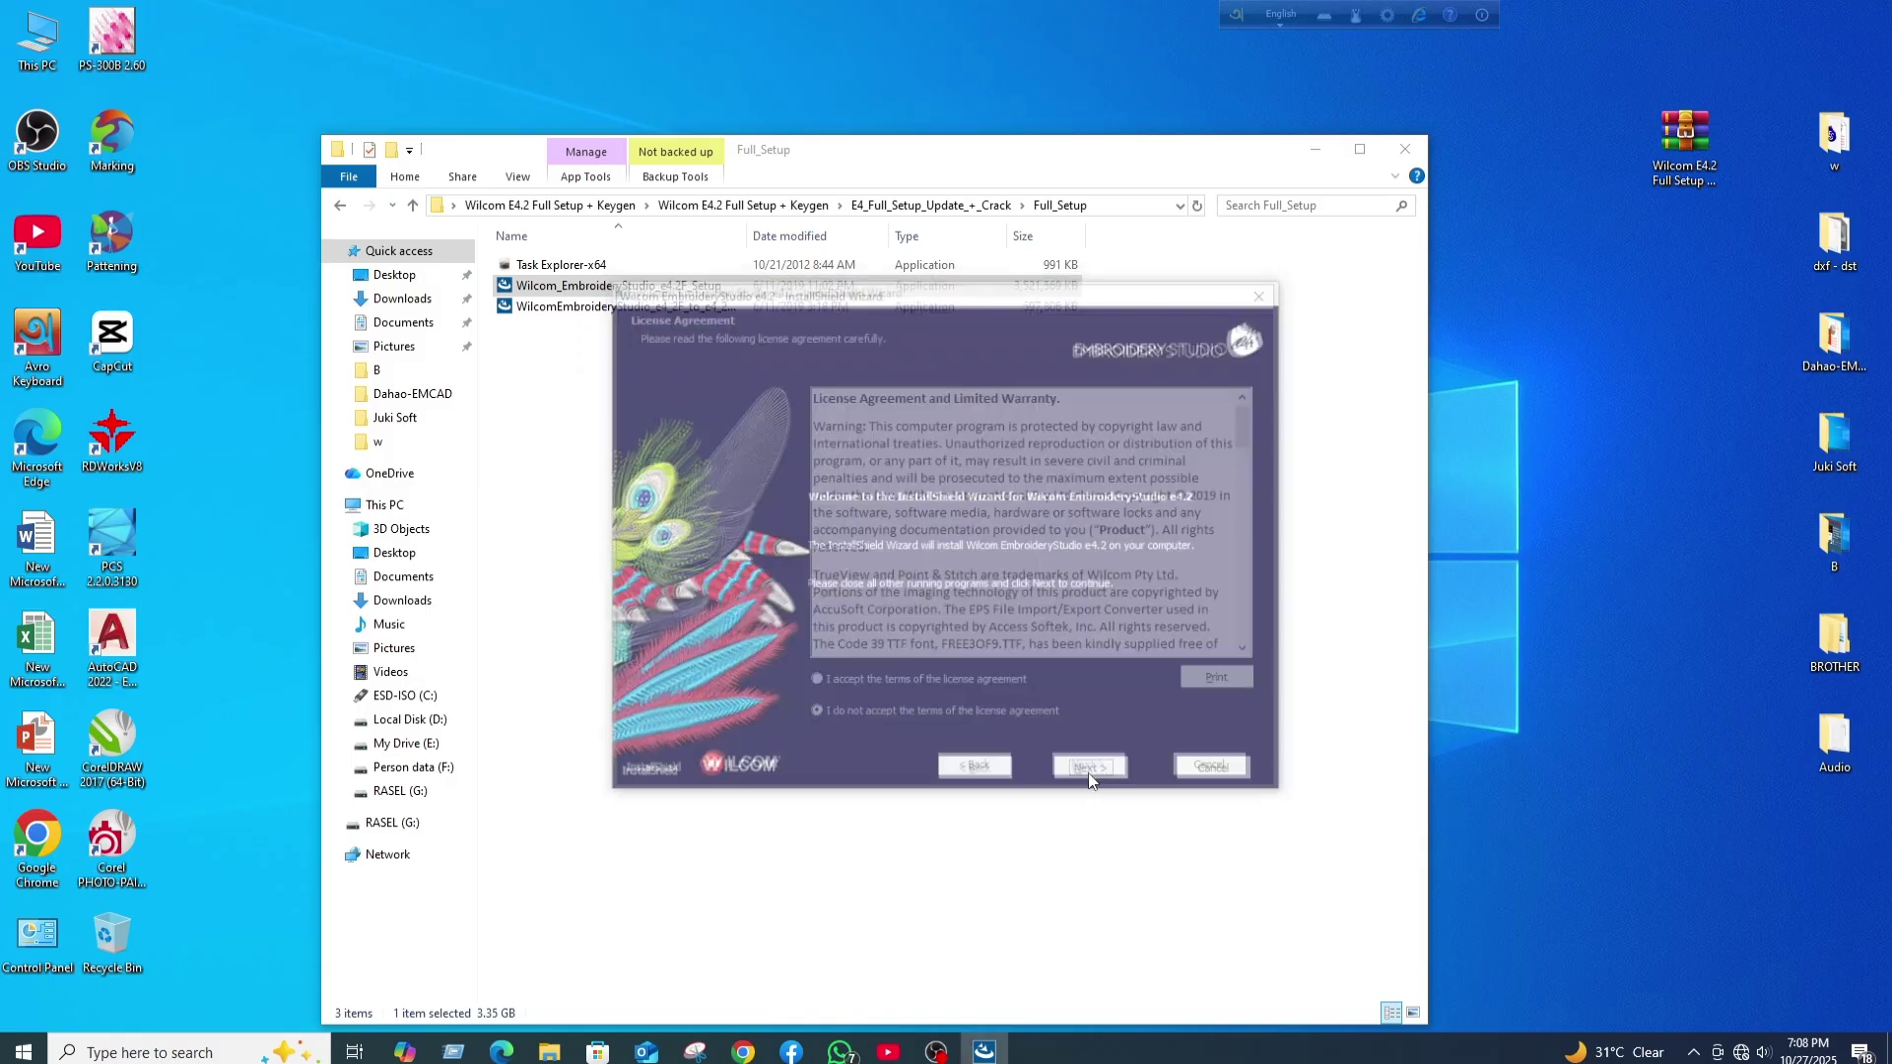
click(825, 685)
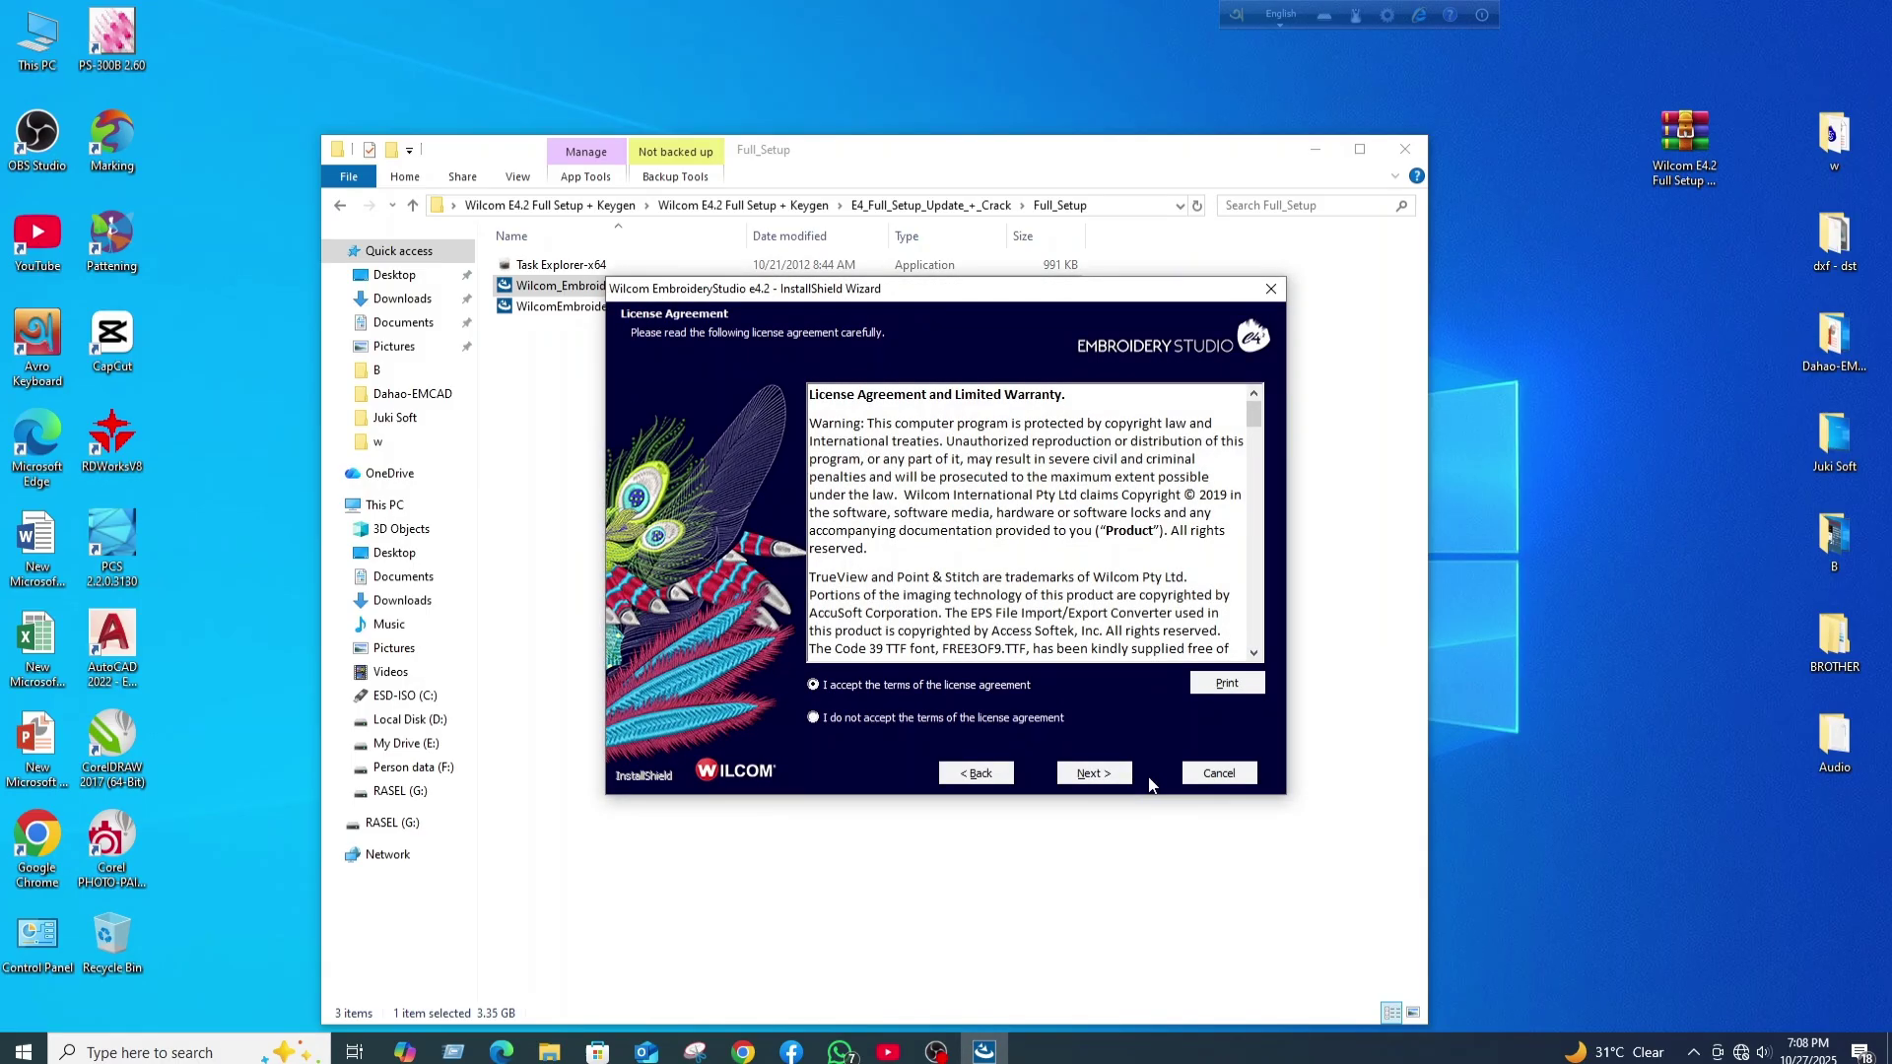
click(1093, 773)
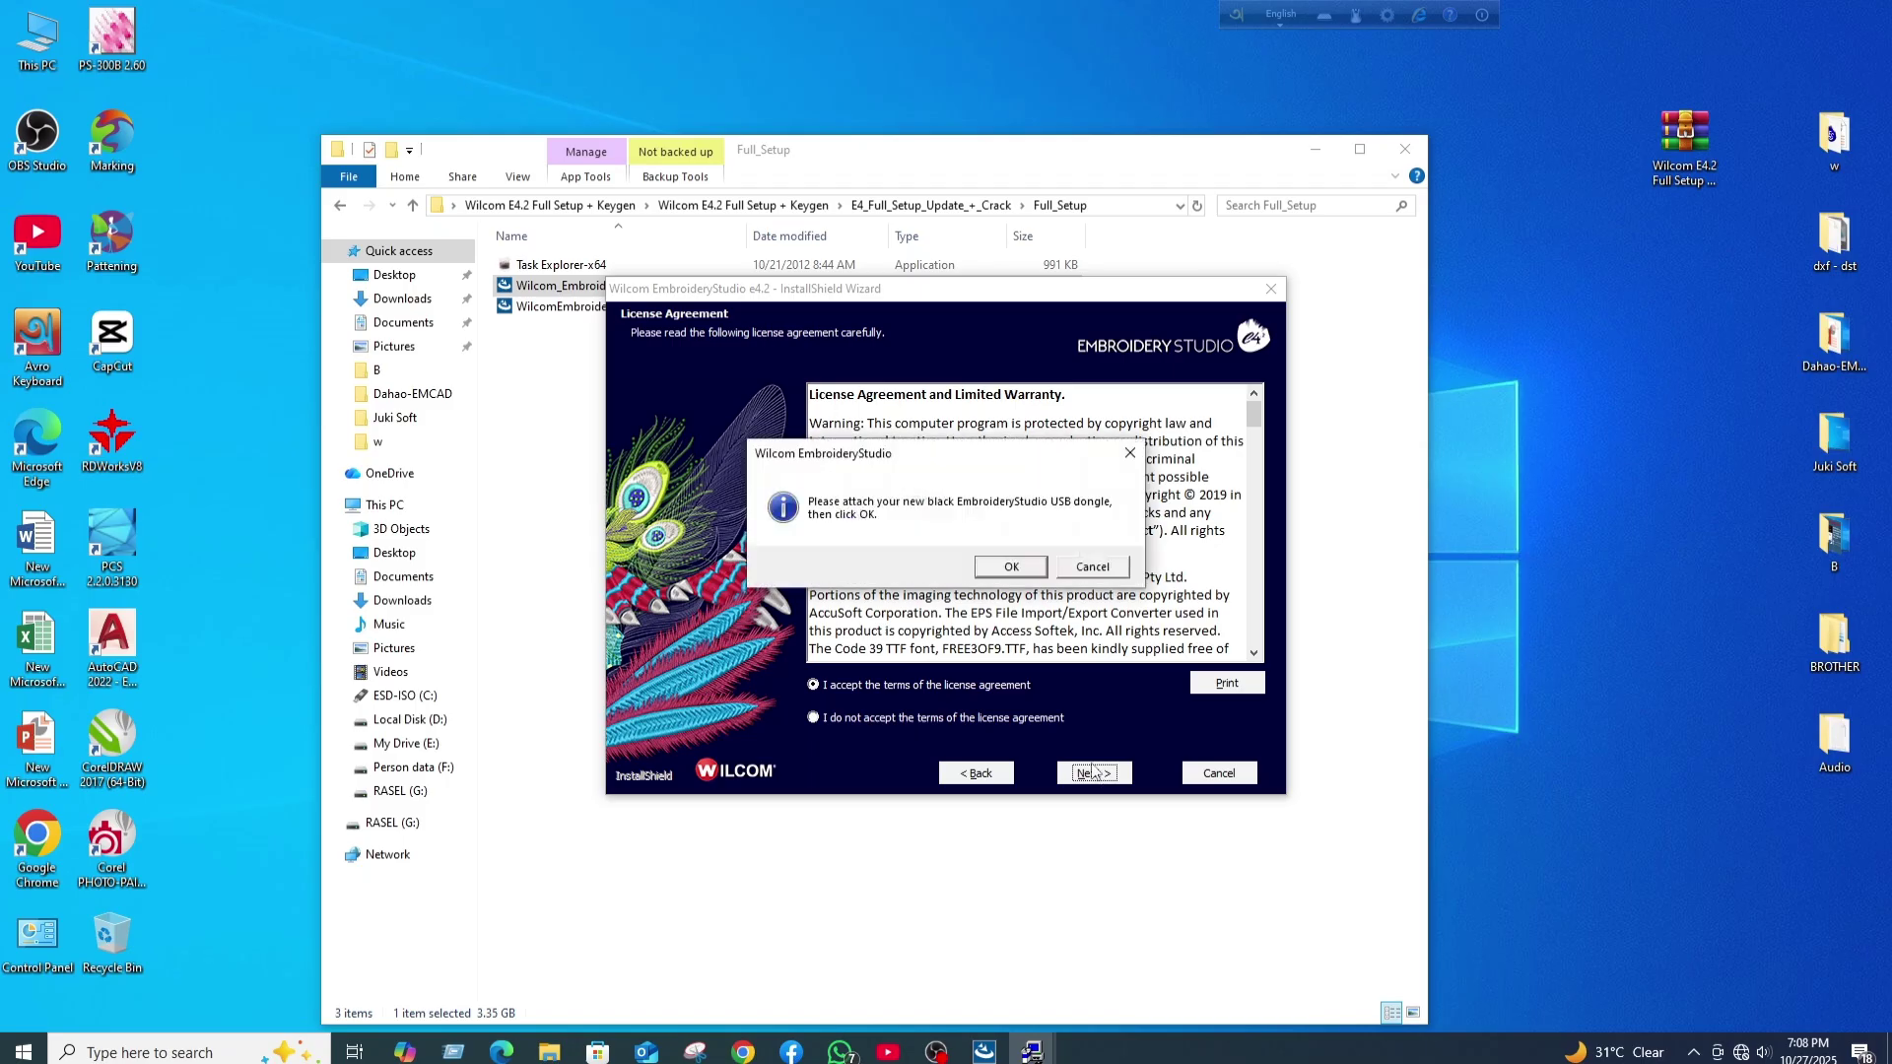
- Dismiss the USB dongle message, move it aside, and select Task Explorer-x64 for launching
click(1008, 568)
click(1007, 569)
drag(955, 465, 1044, 482)
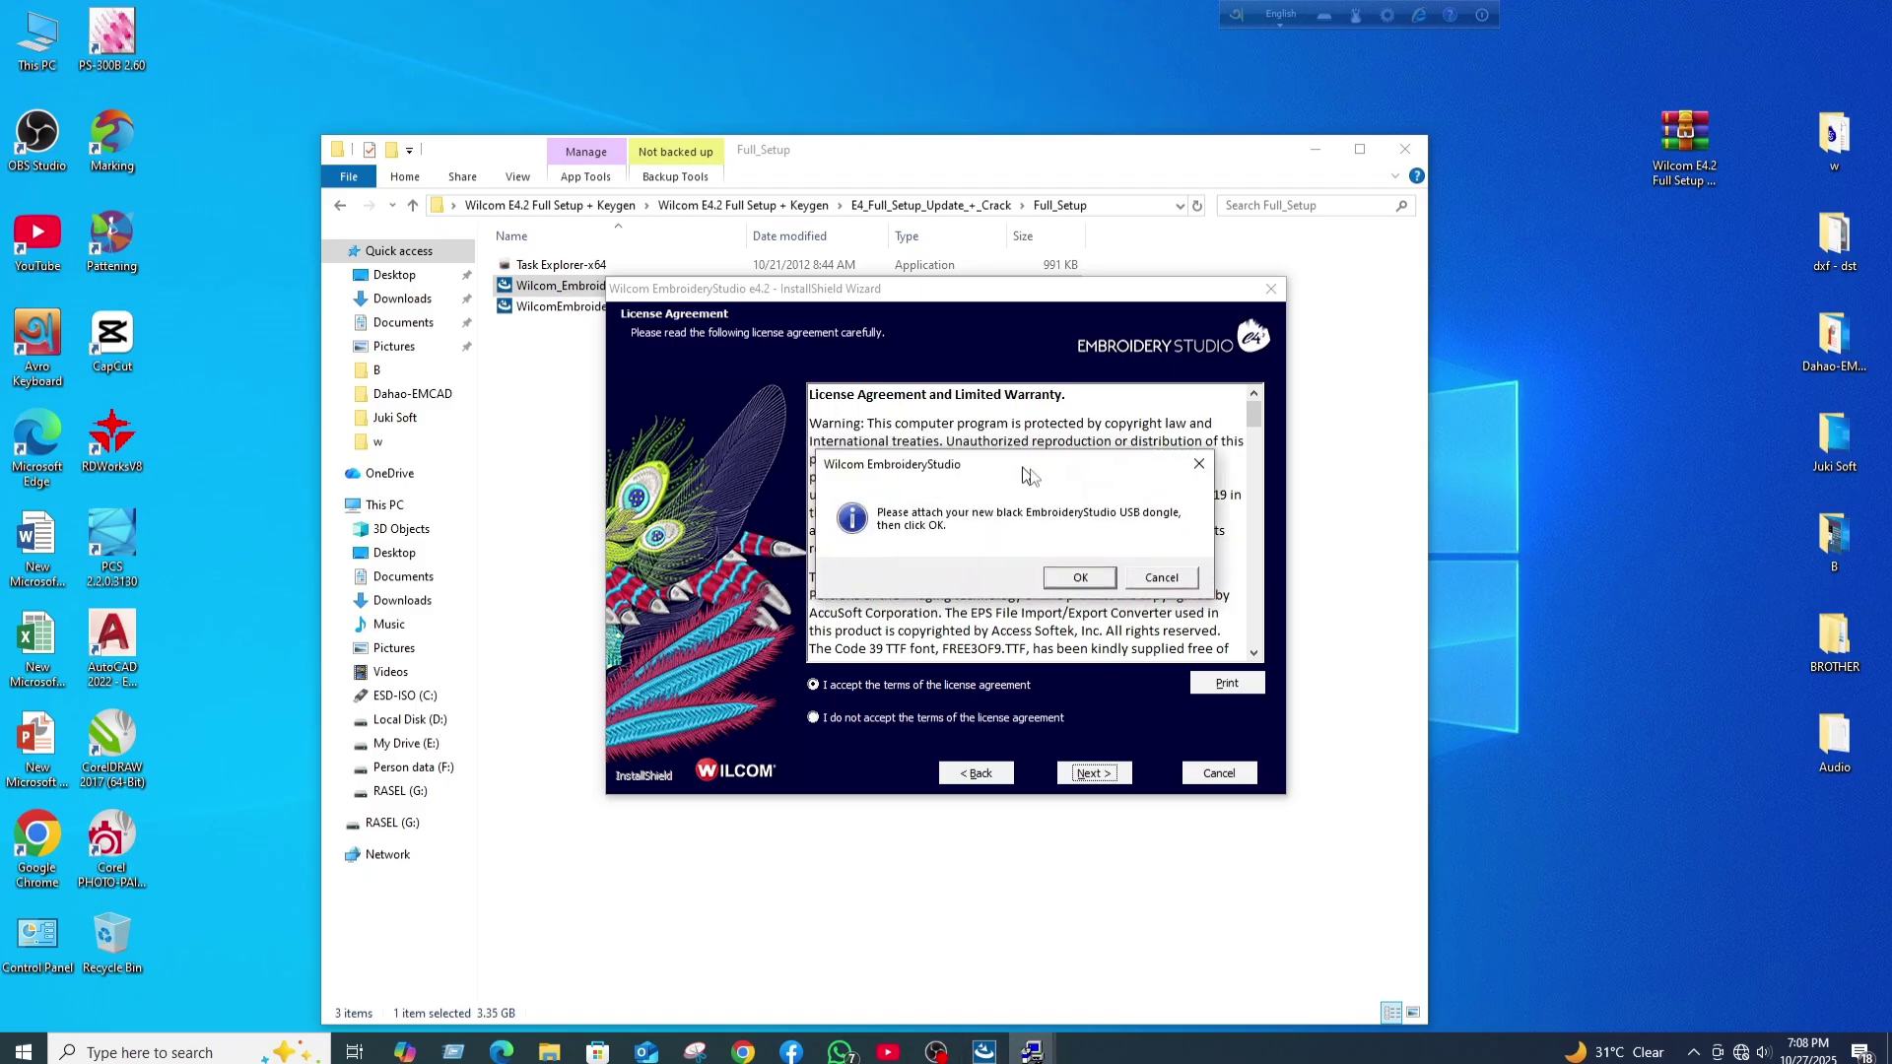
click(537, 266)
right_click(536, 269)
- Run Task Explorer-x64 as administrator and kill the DataGather process, confirming the prompt
click(607, 330)
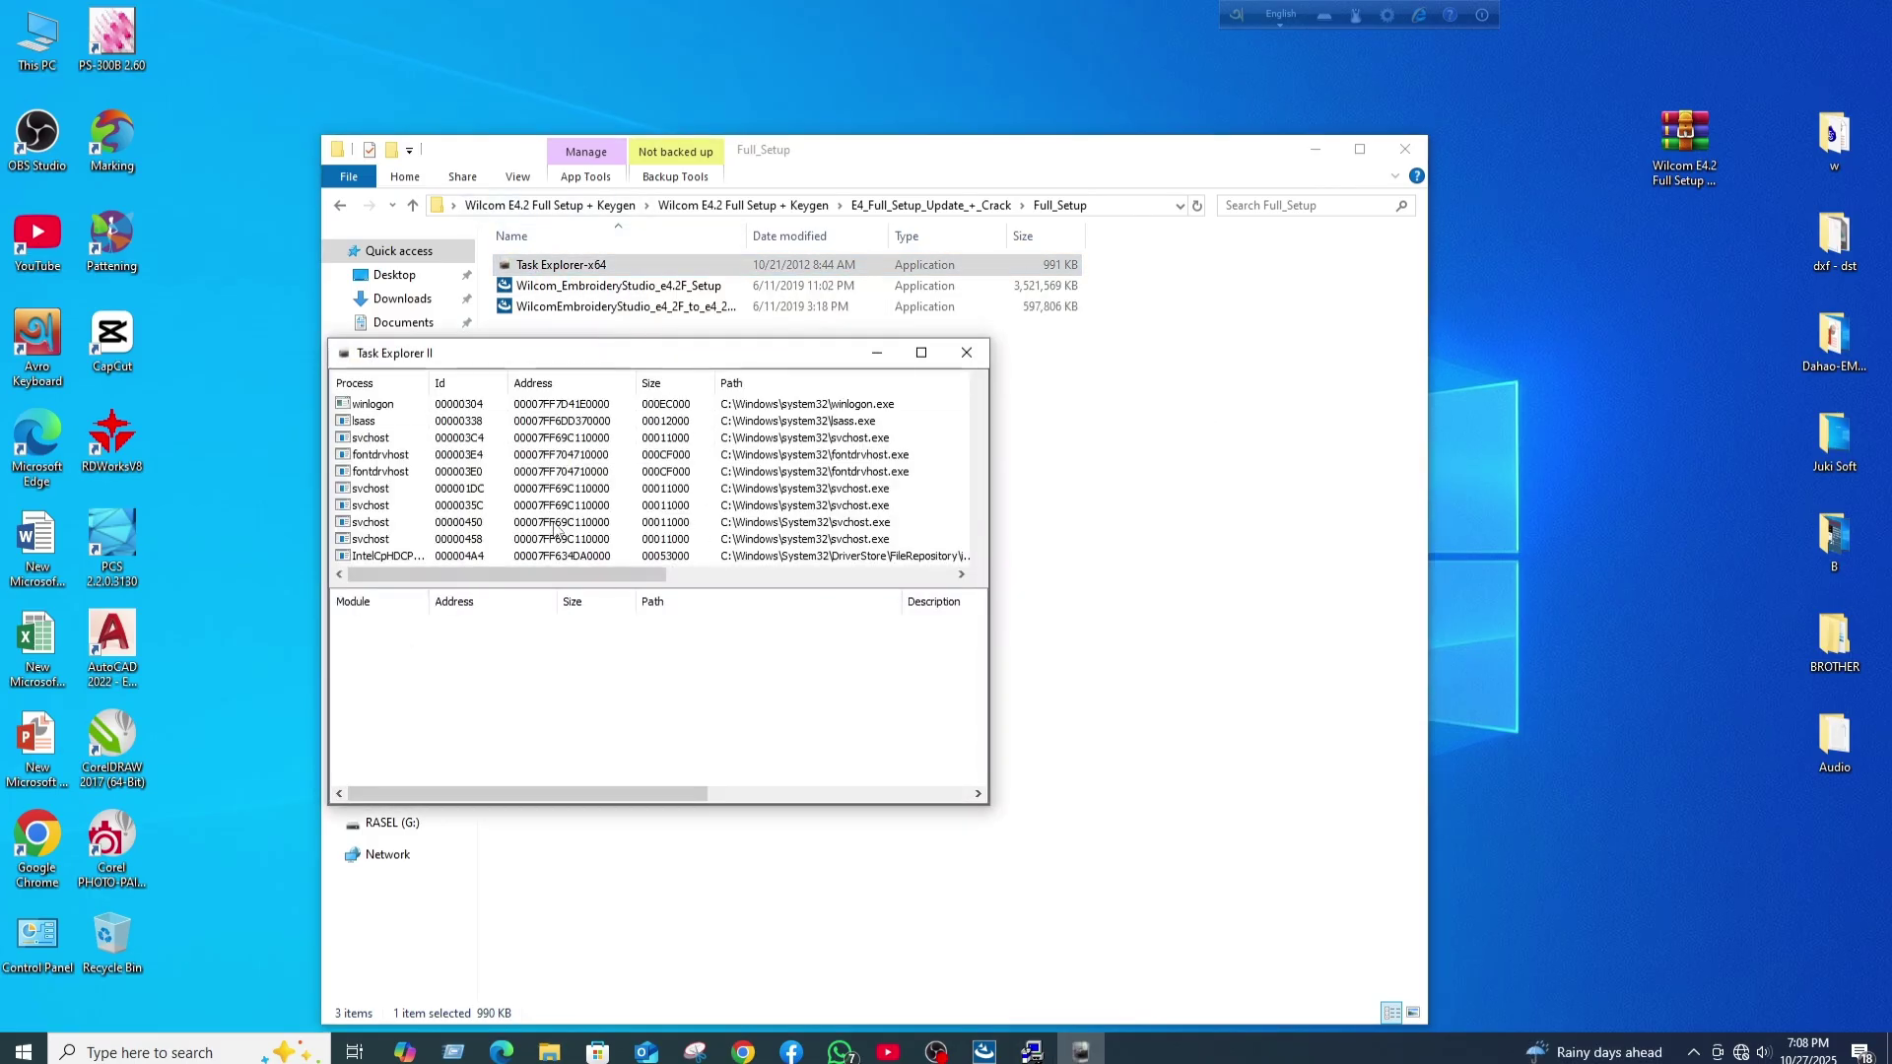
scroll(557, 529, down, 8)
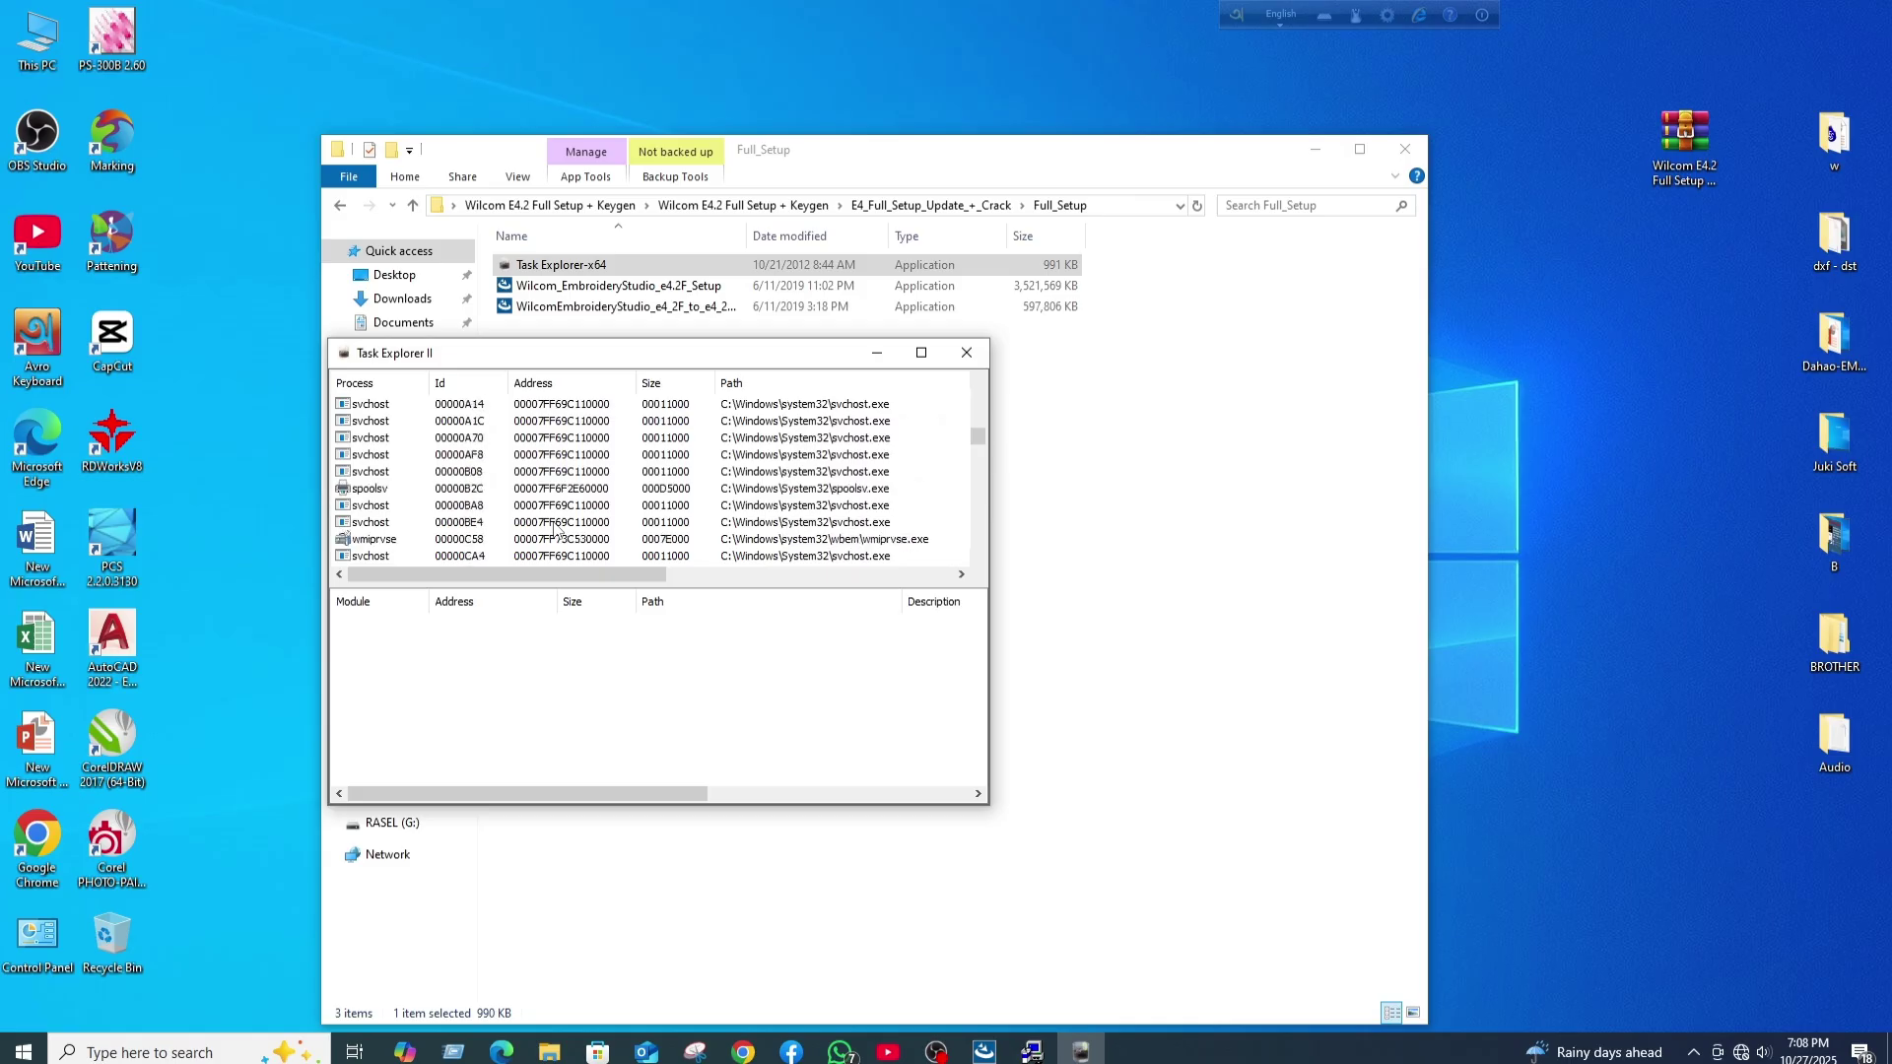
scroll(557, 529, down, 10)
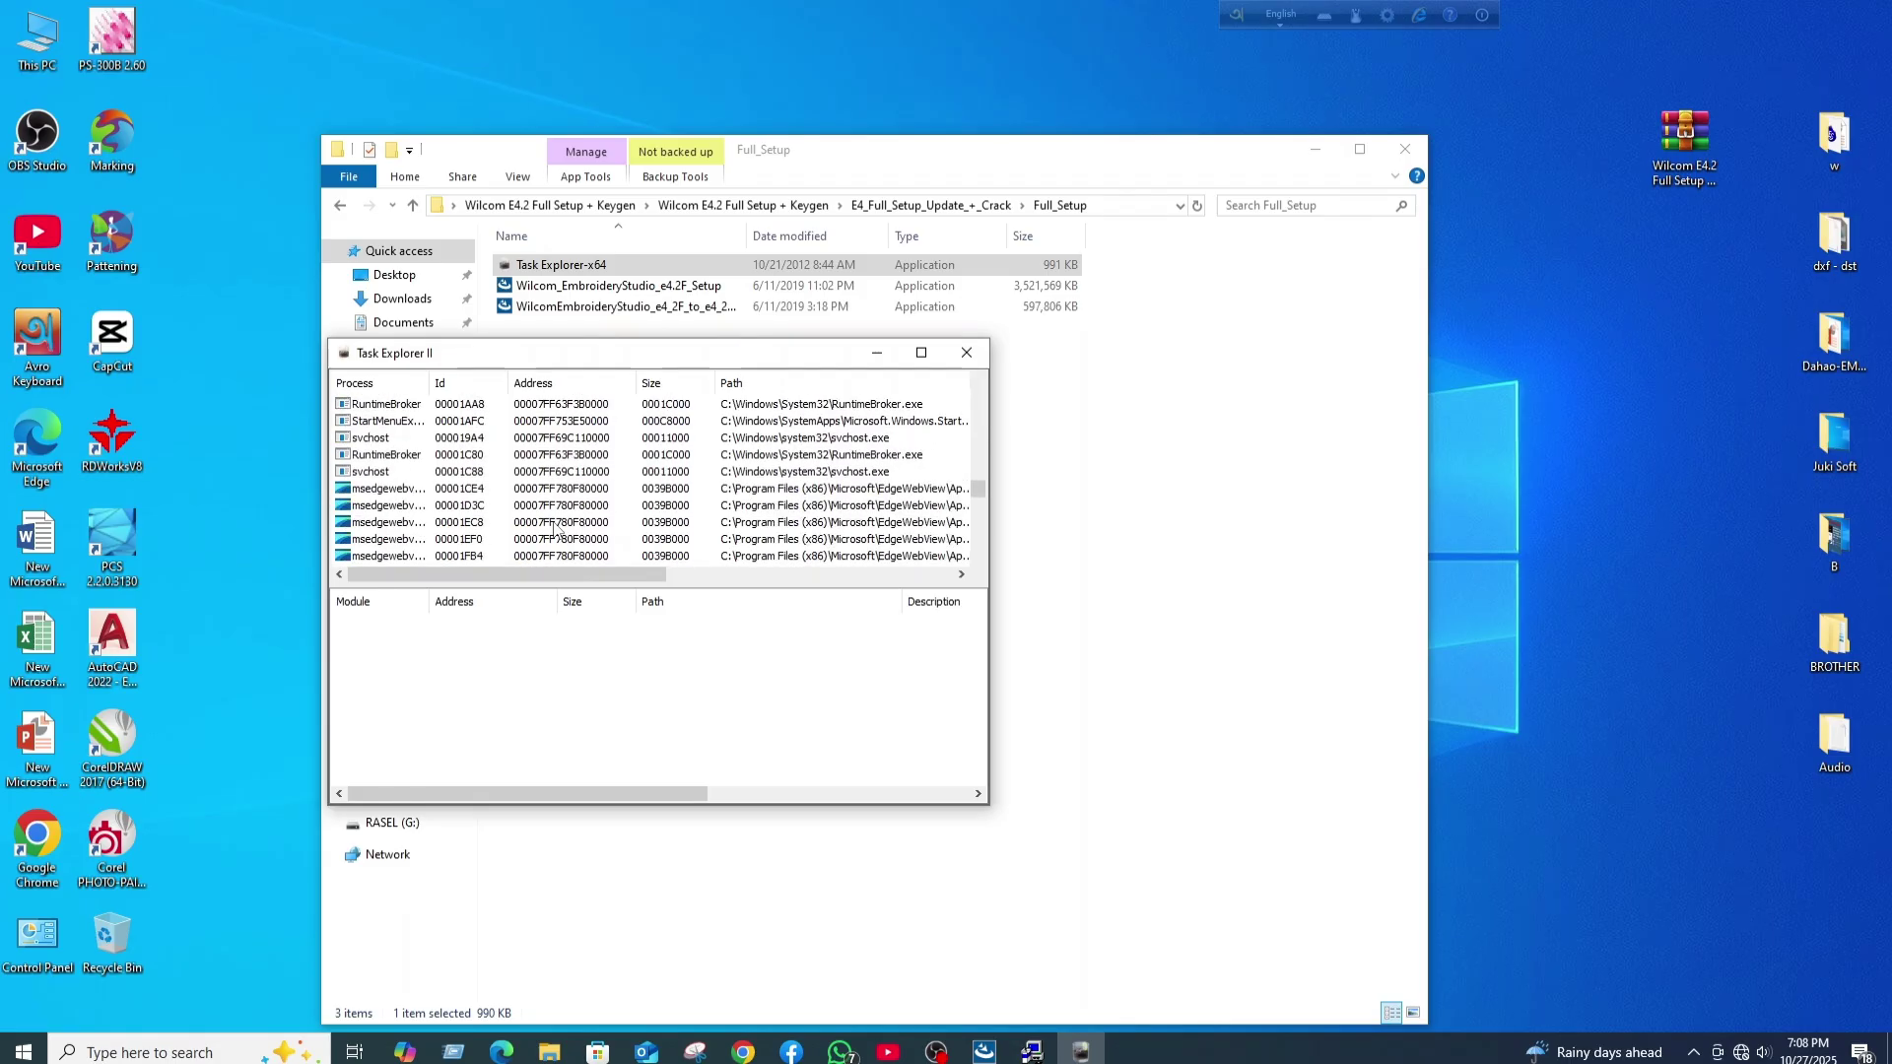
scroll(557, 529, down, 10)
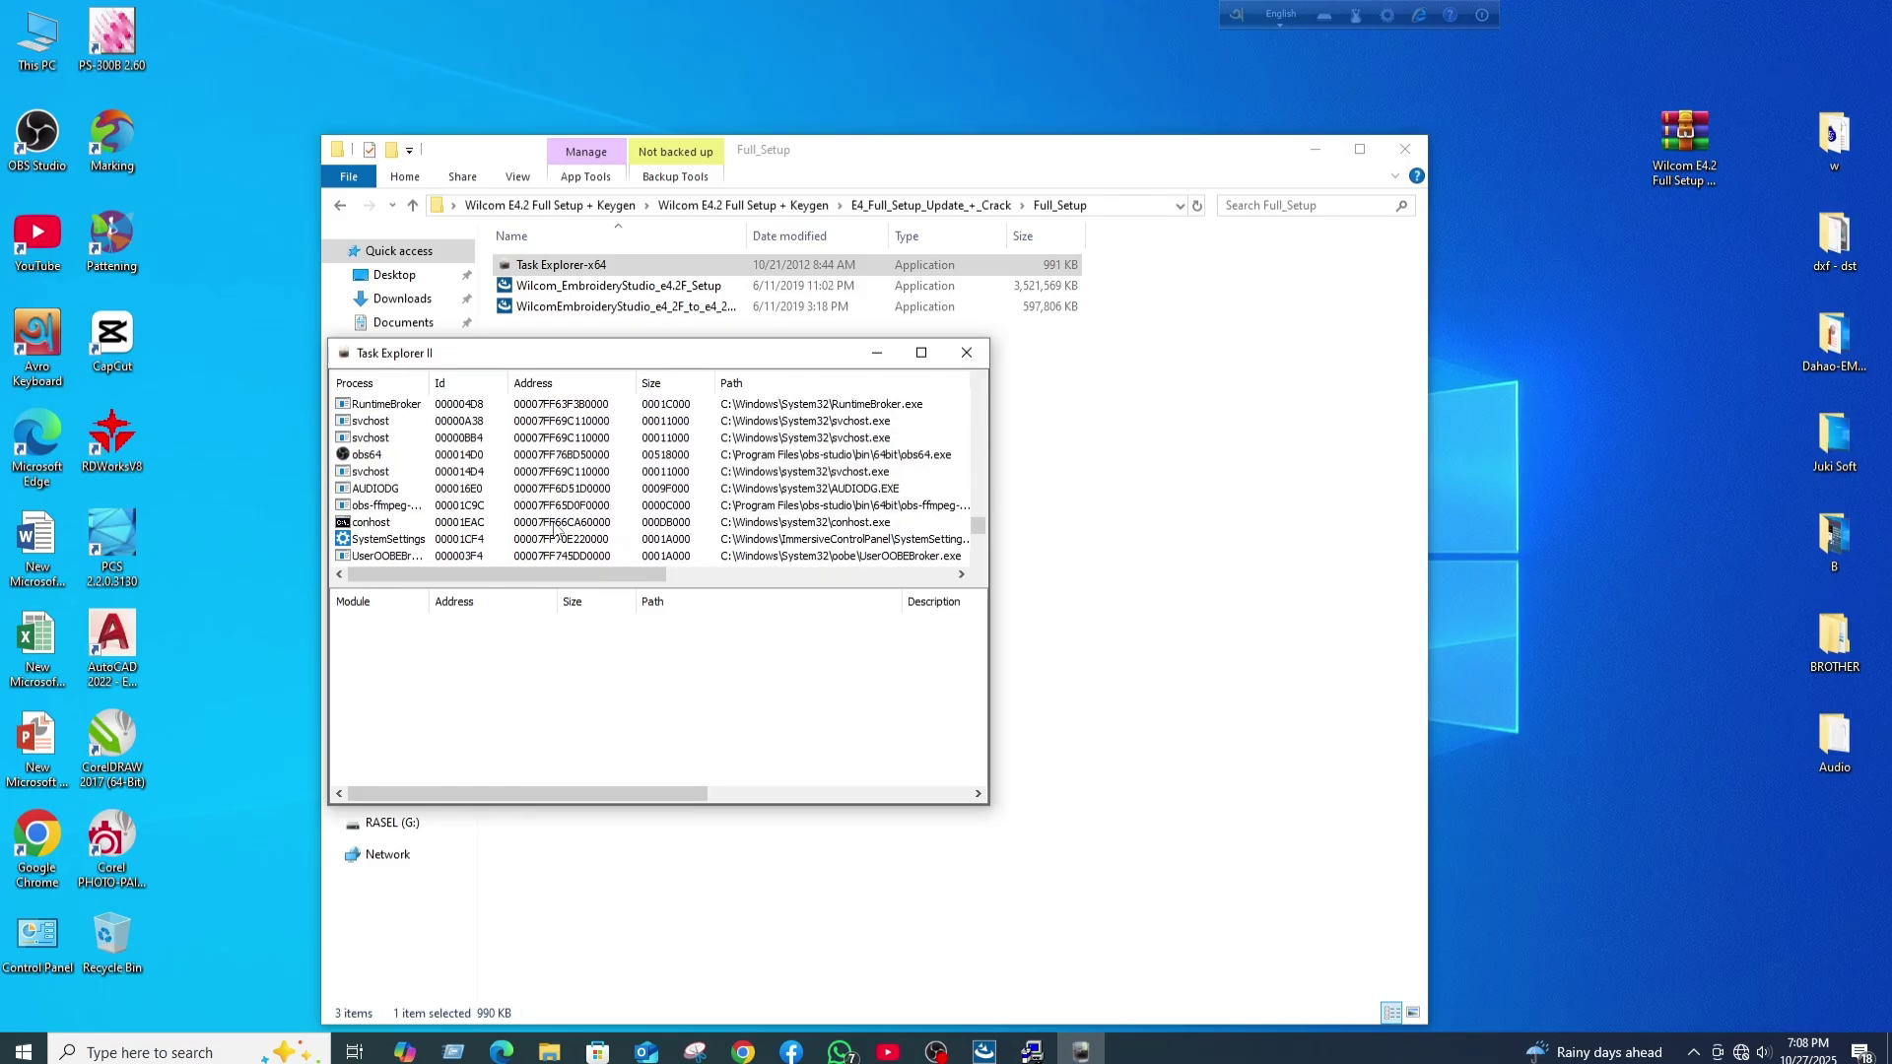
scroll(556, 529, down, 4)
scroll(556, 529, down, 1)
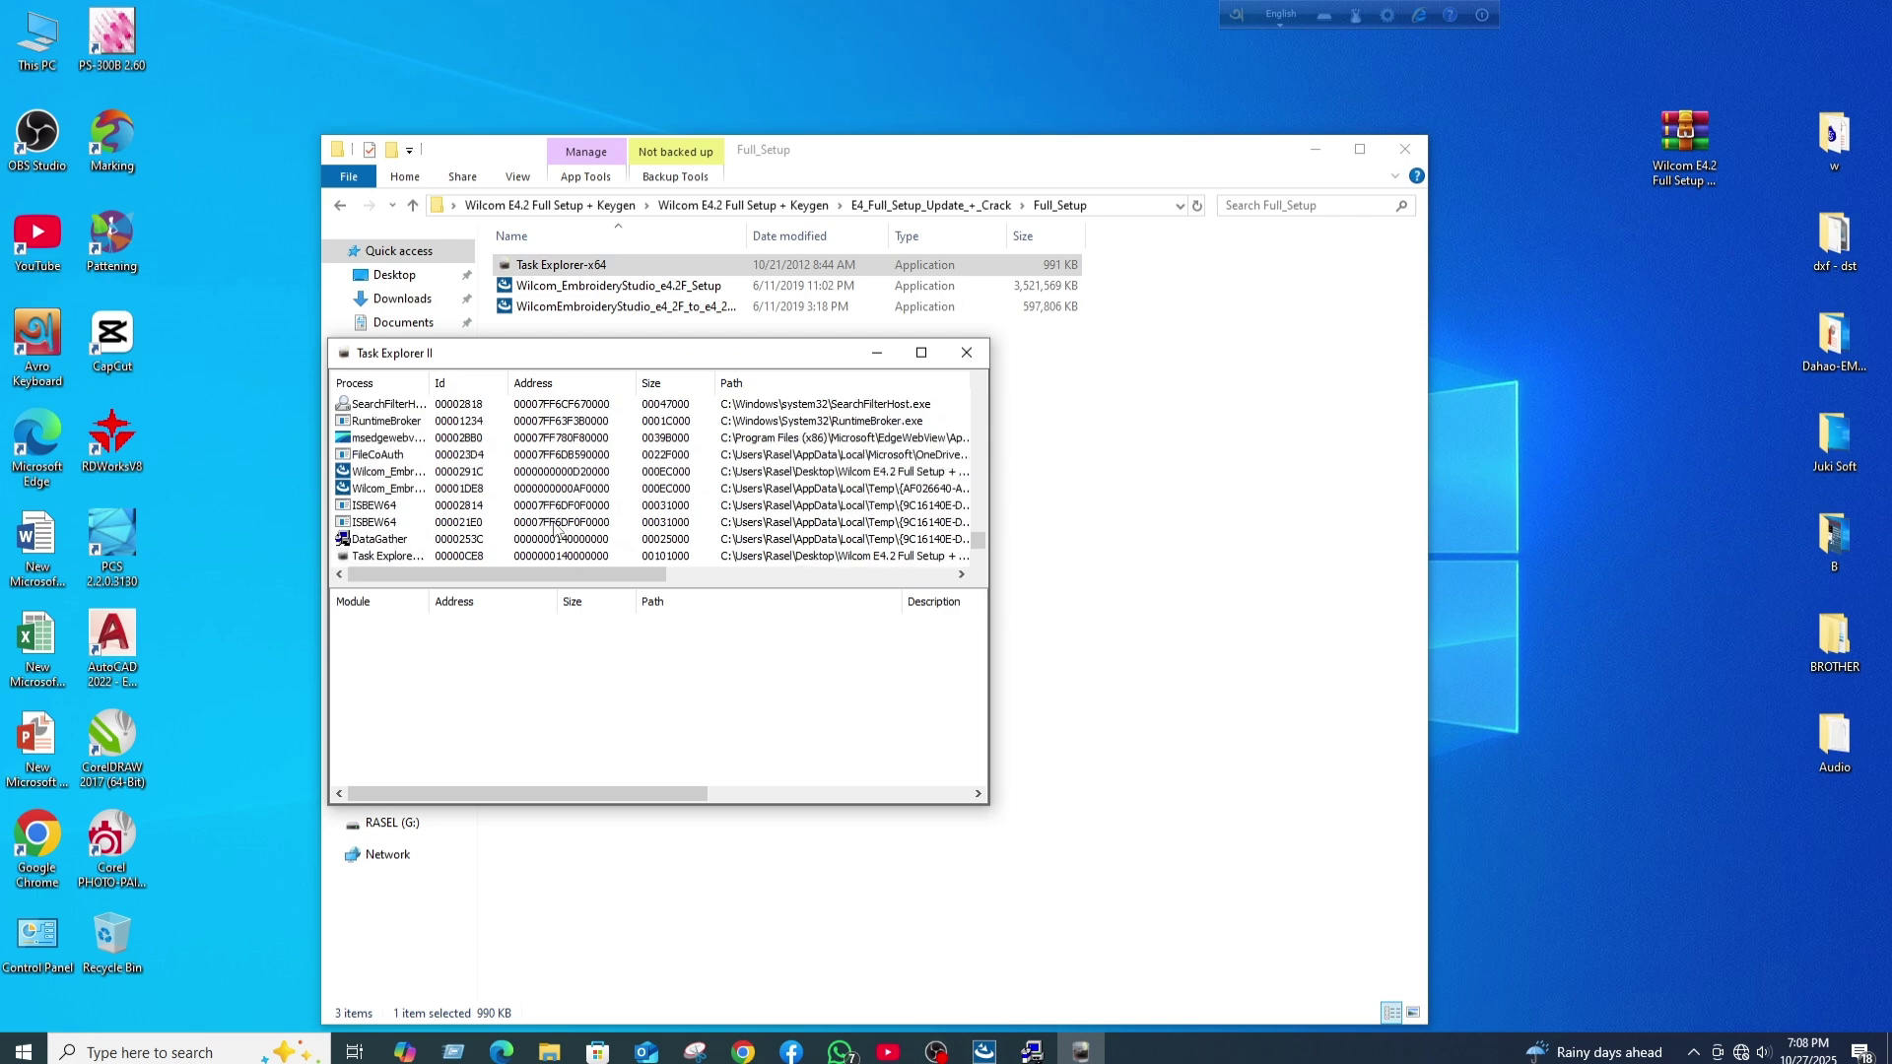
right_click(372, 542)
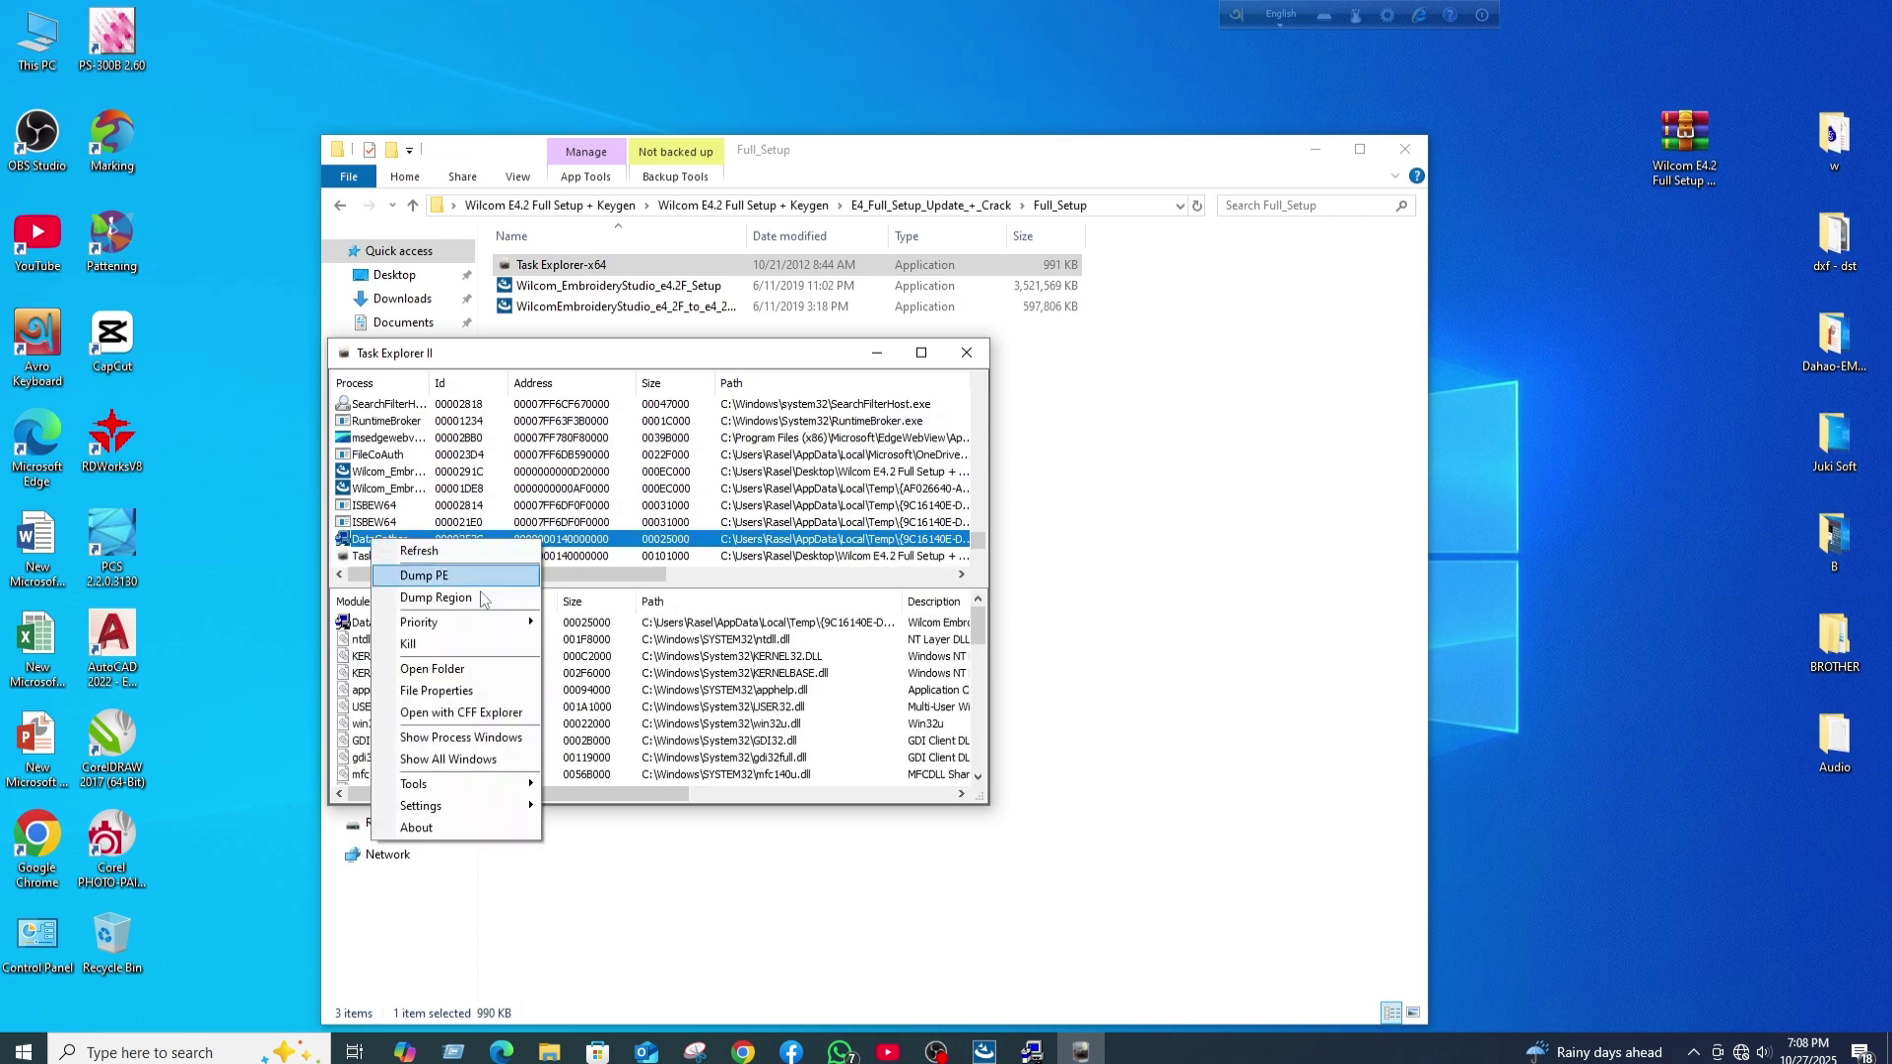
click(460, 646)
click(677, 627)
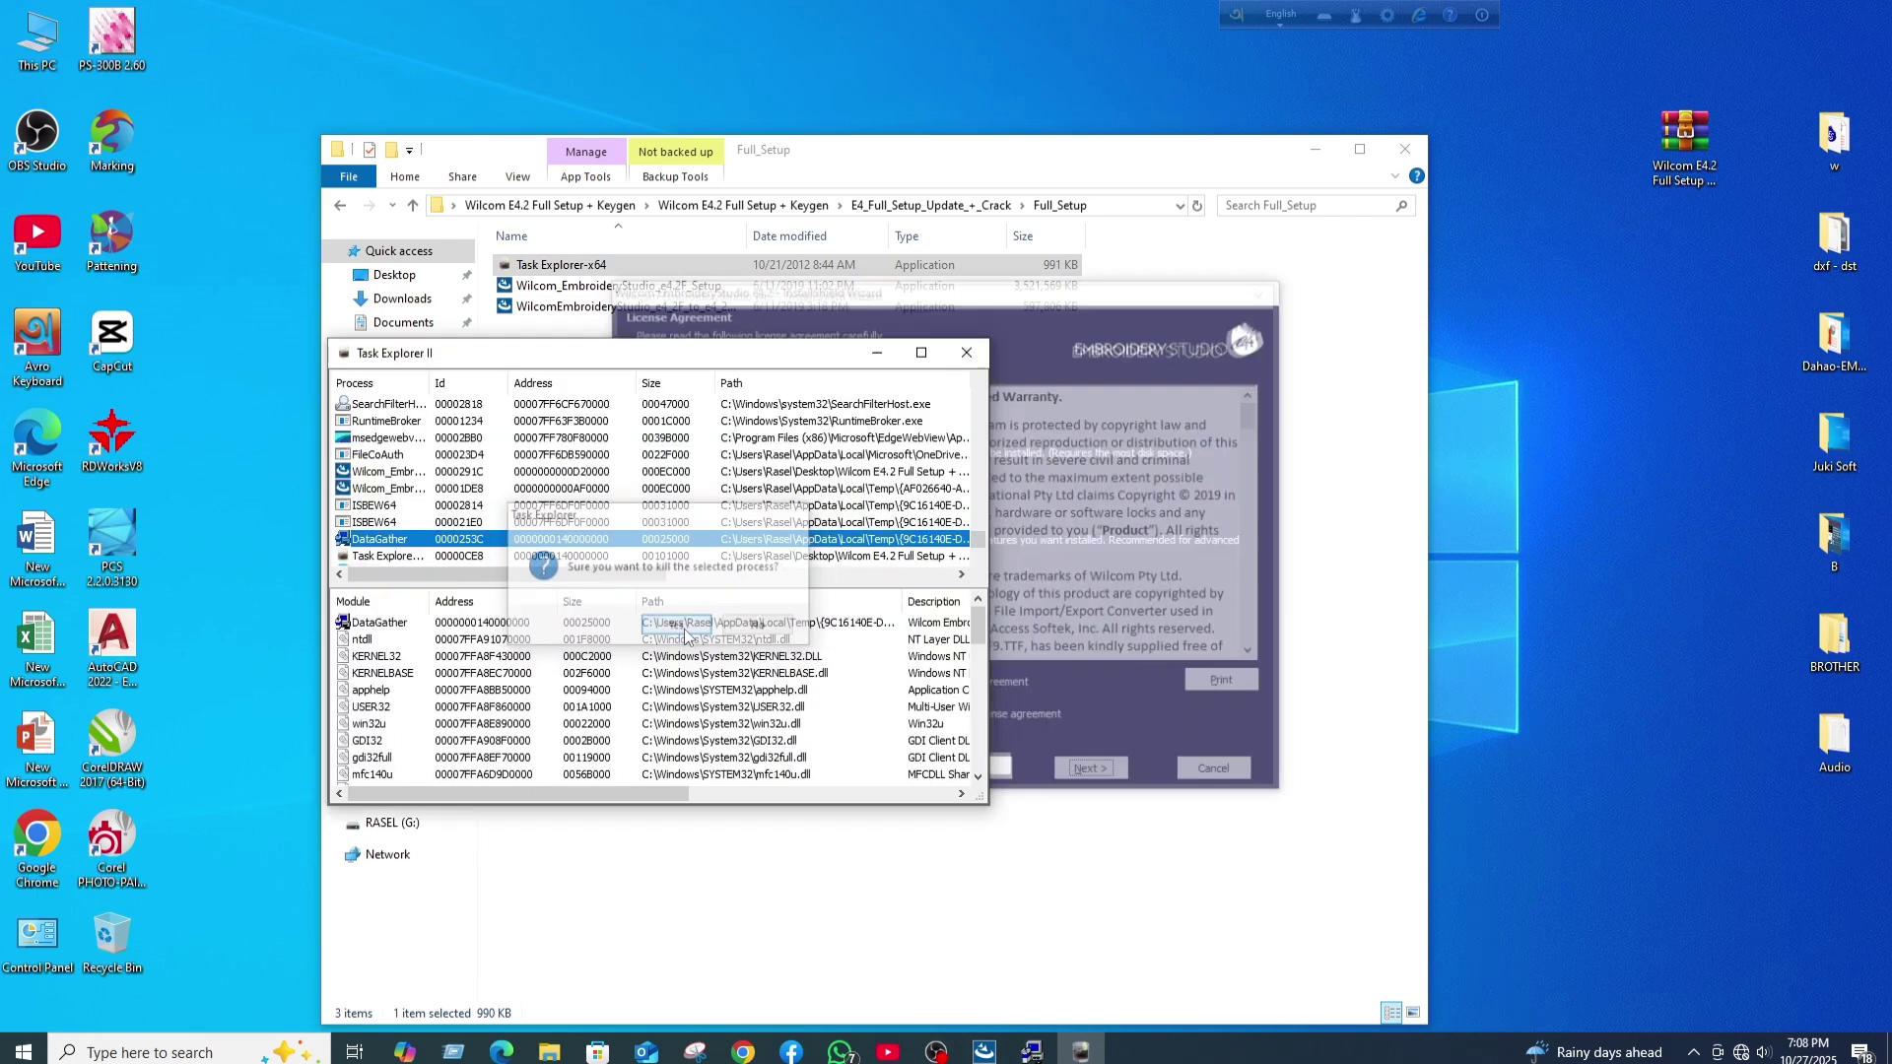
- Install with setup type Complete, no extra languages, and the default destination folder
click(1036, 306)
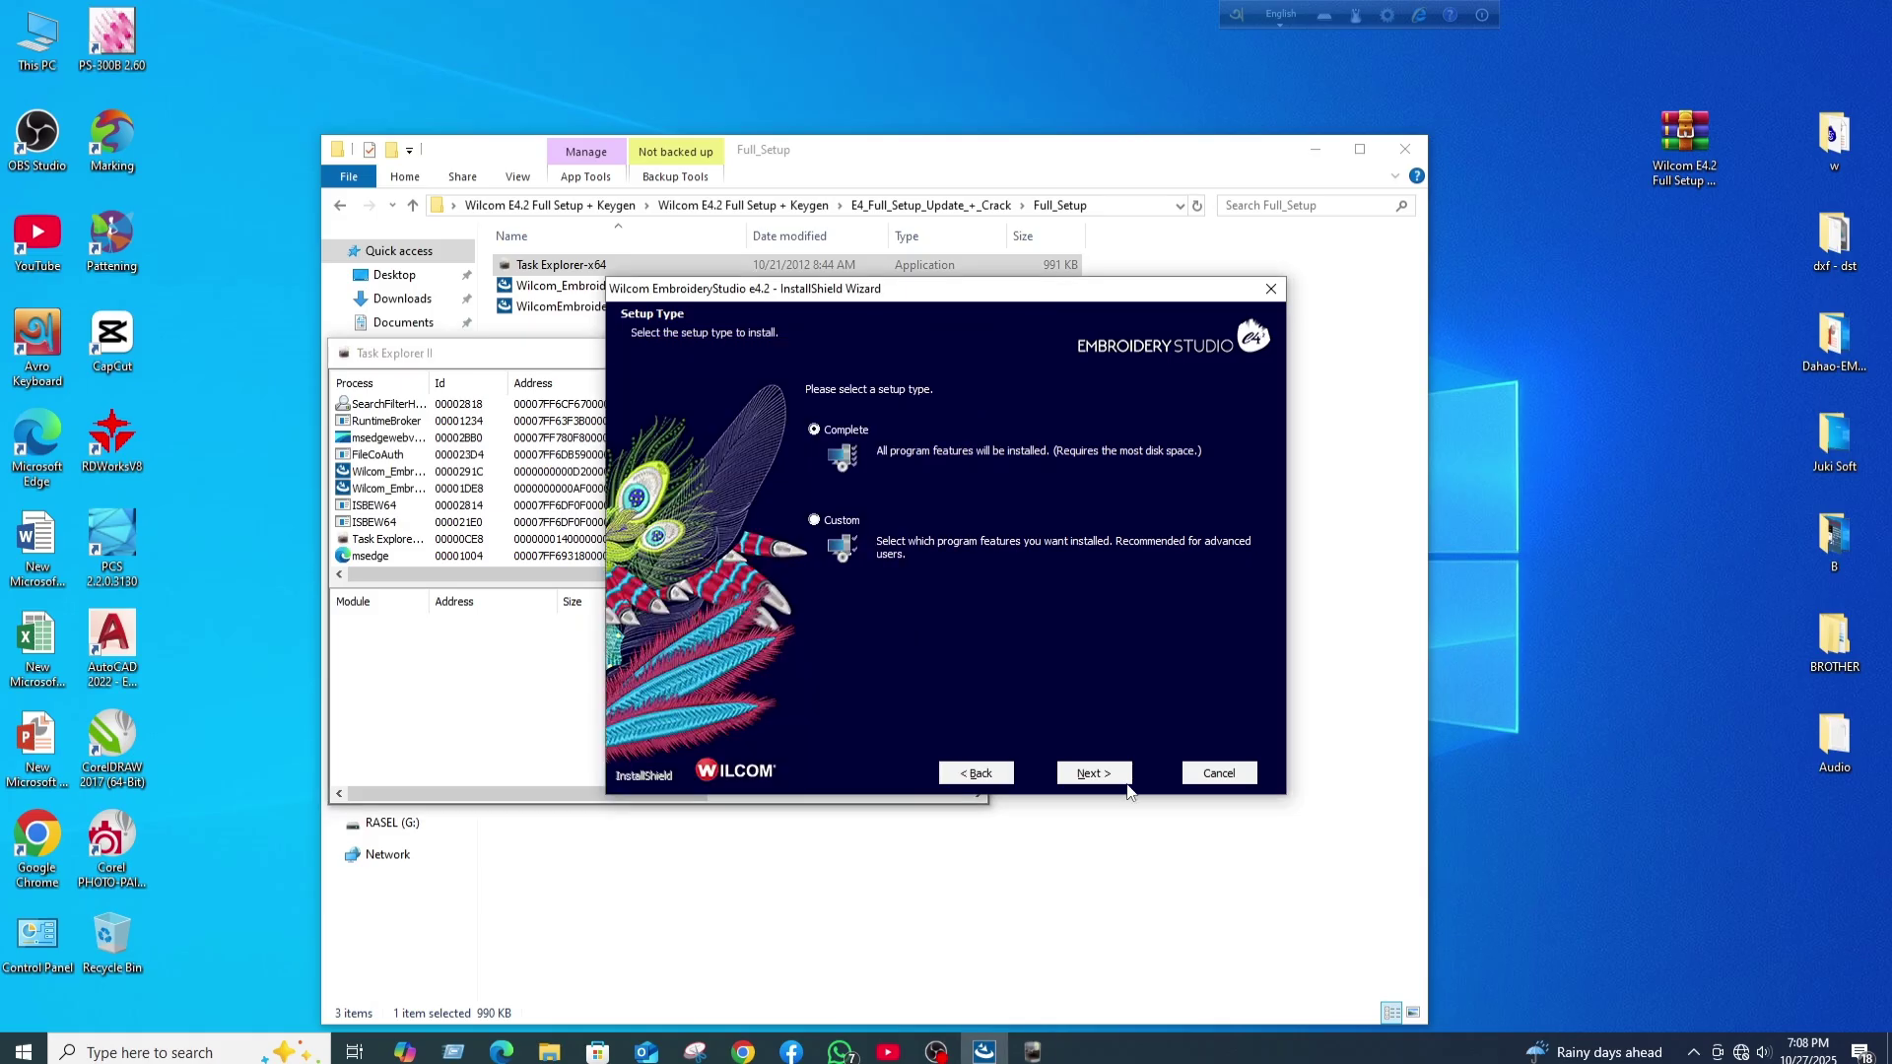
click(1106, 777)
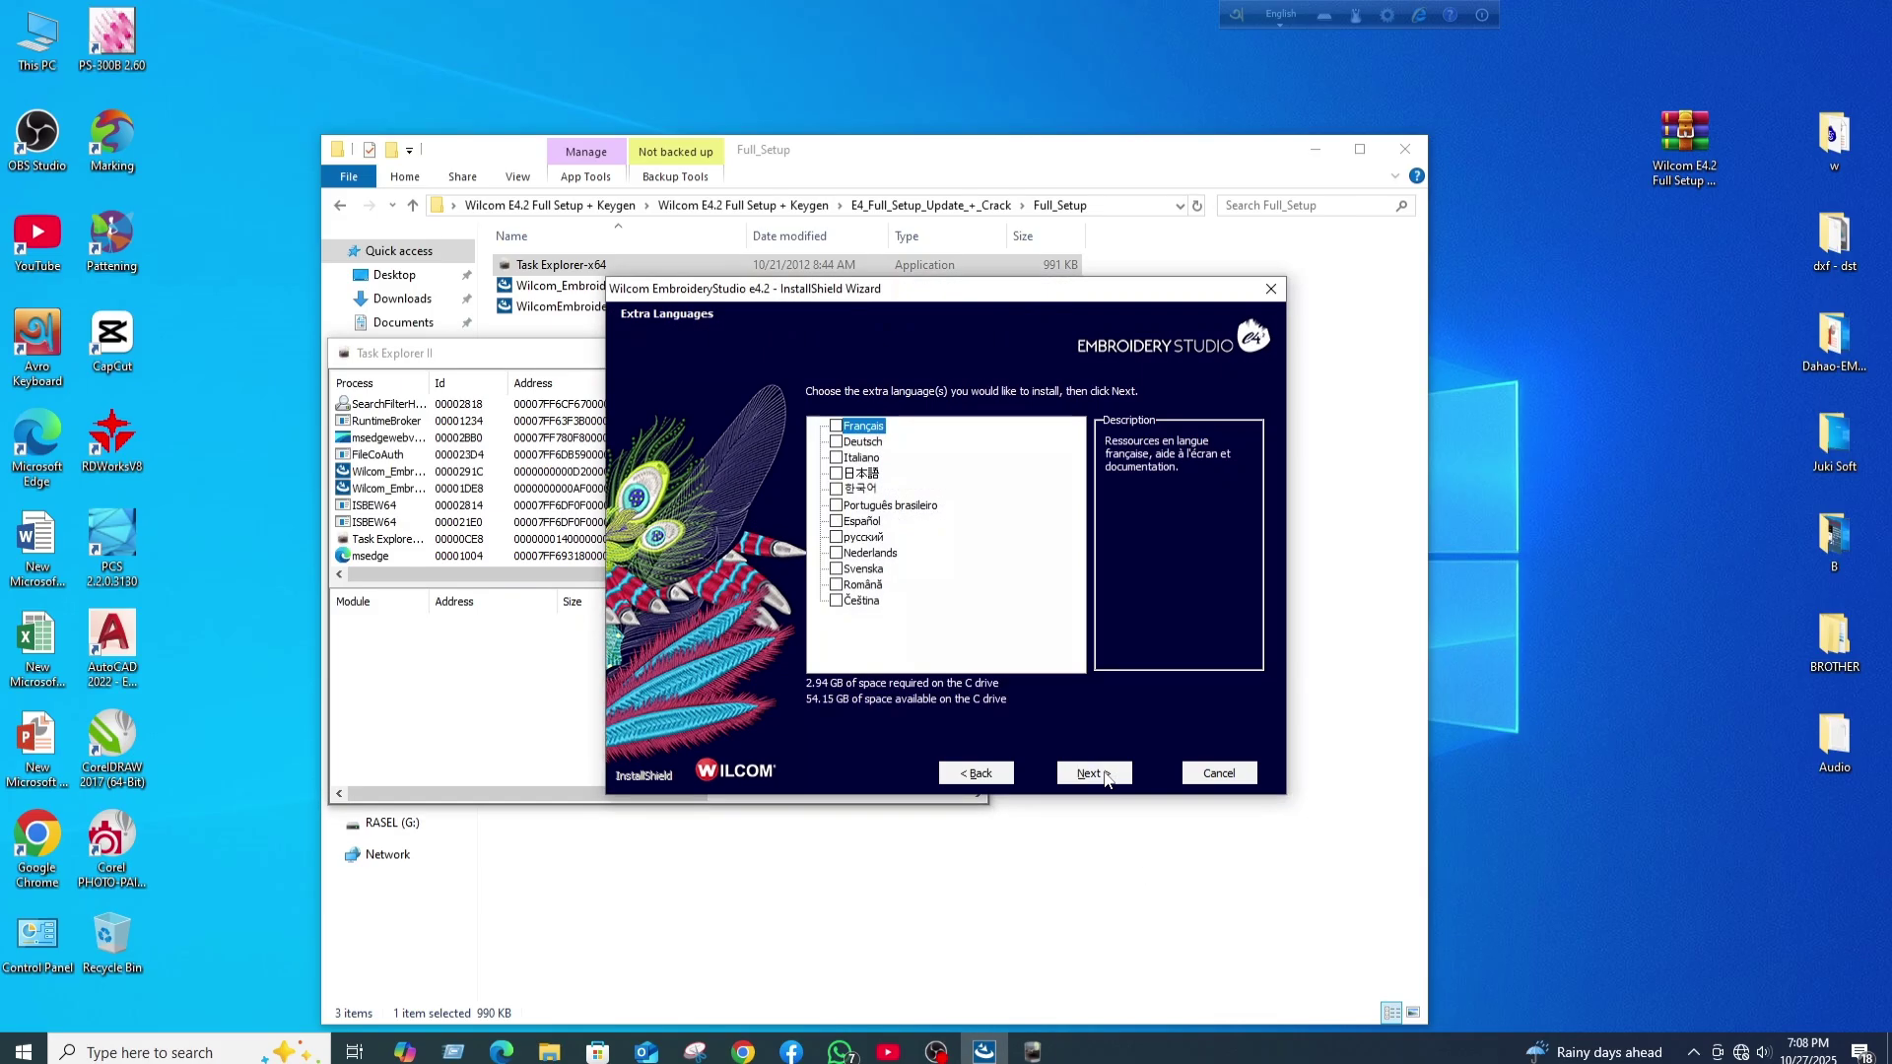
click(1105, 776)
click(1105, 776)
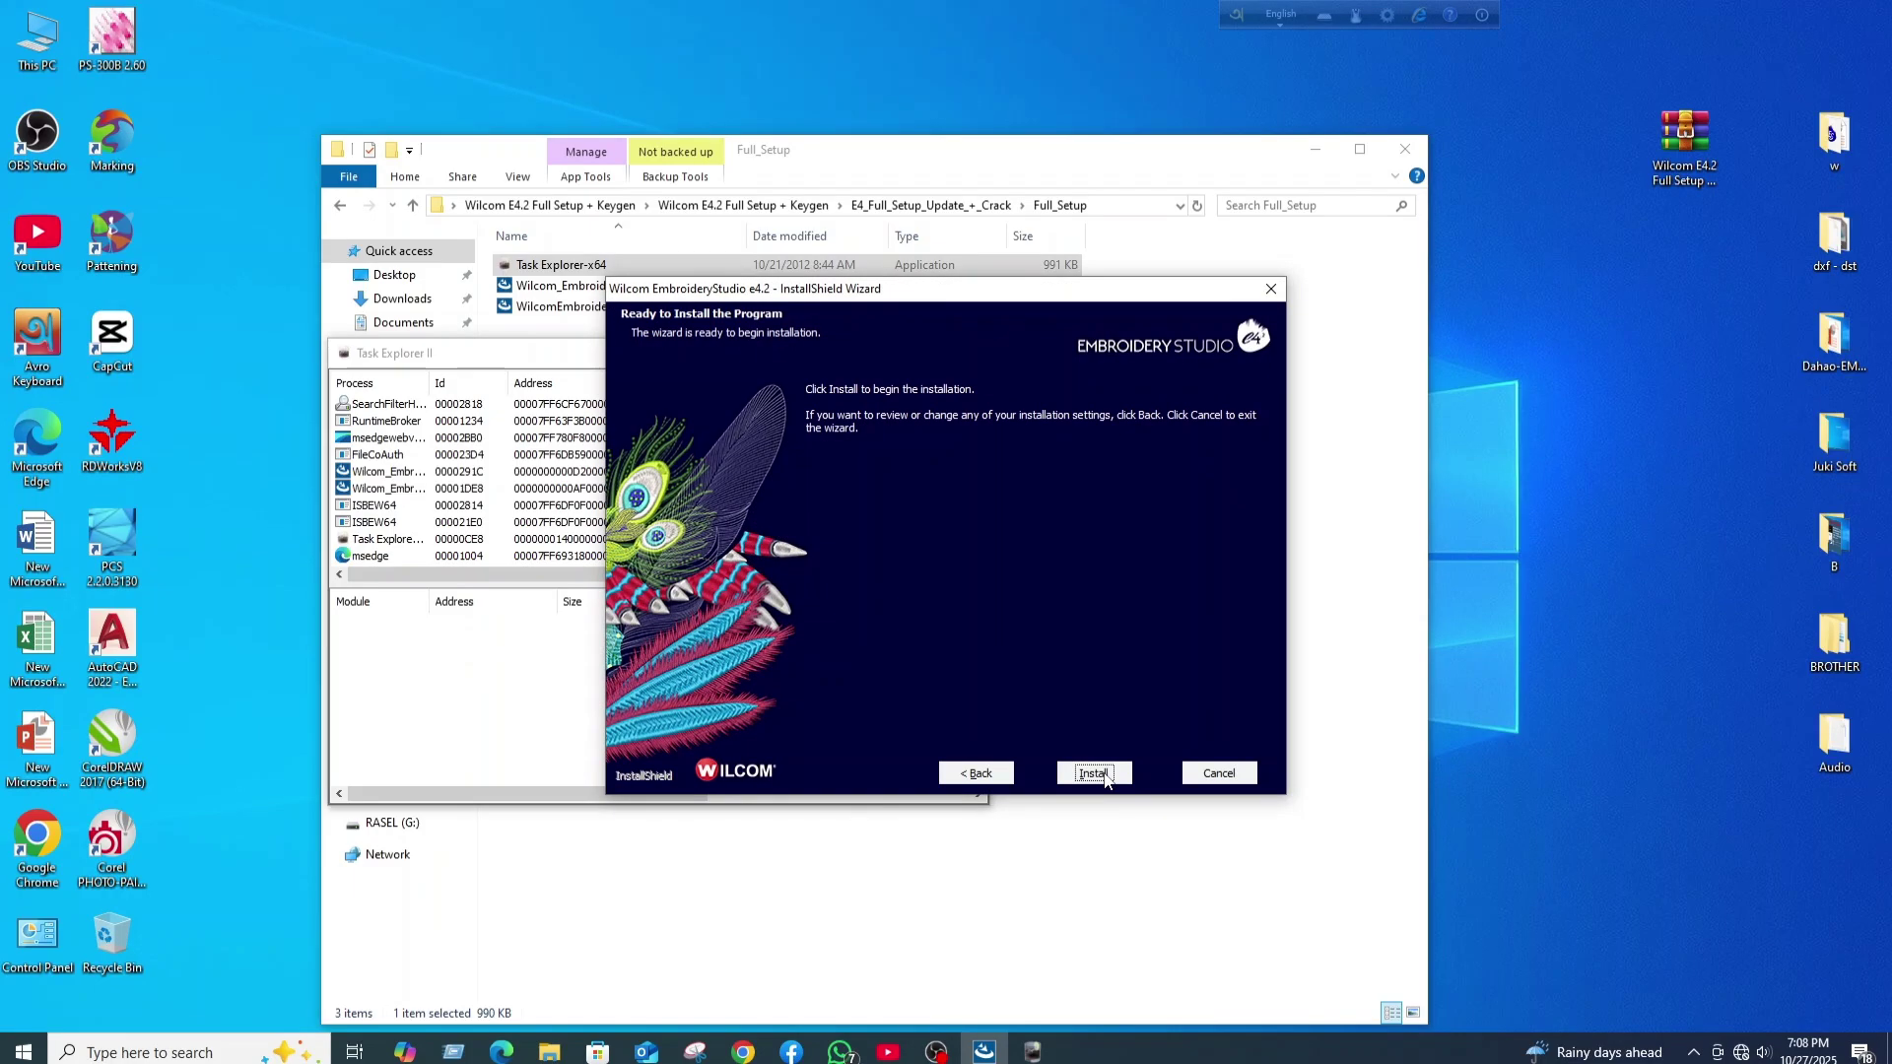
click(1106, 776)
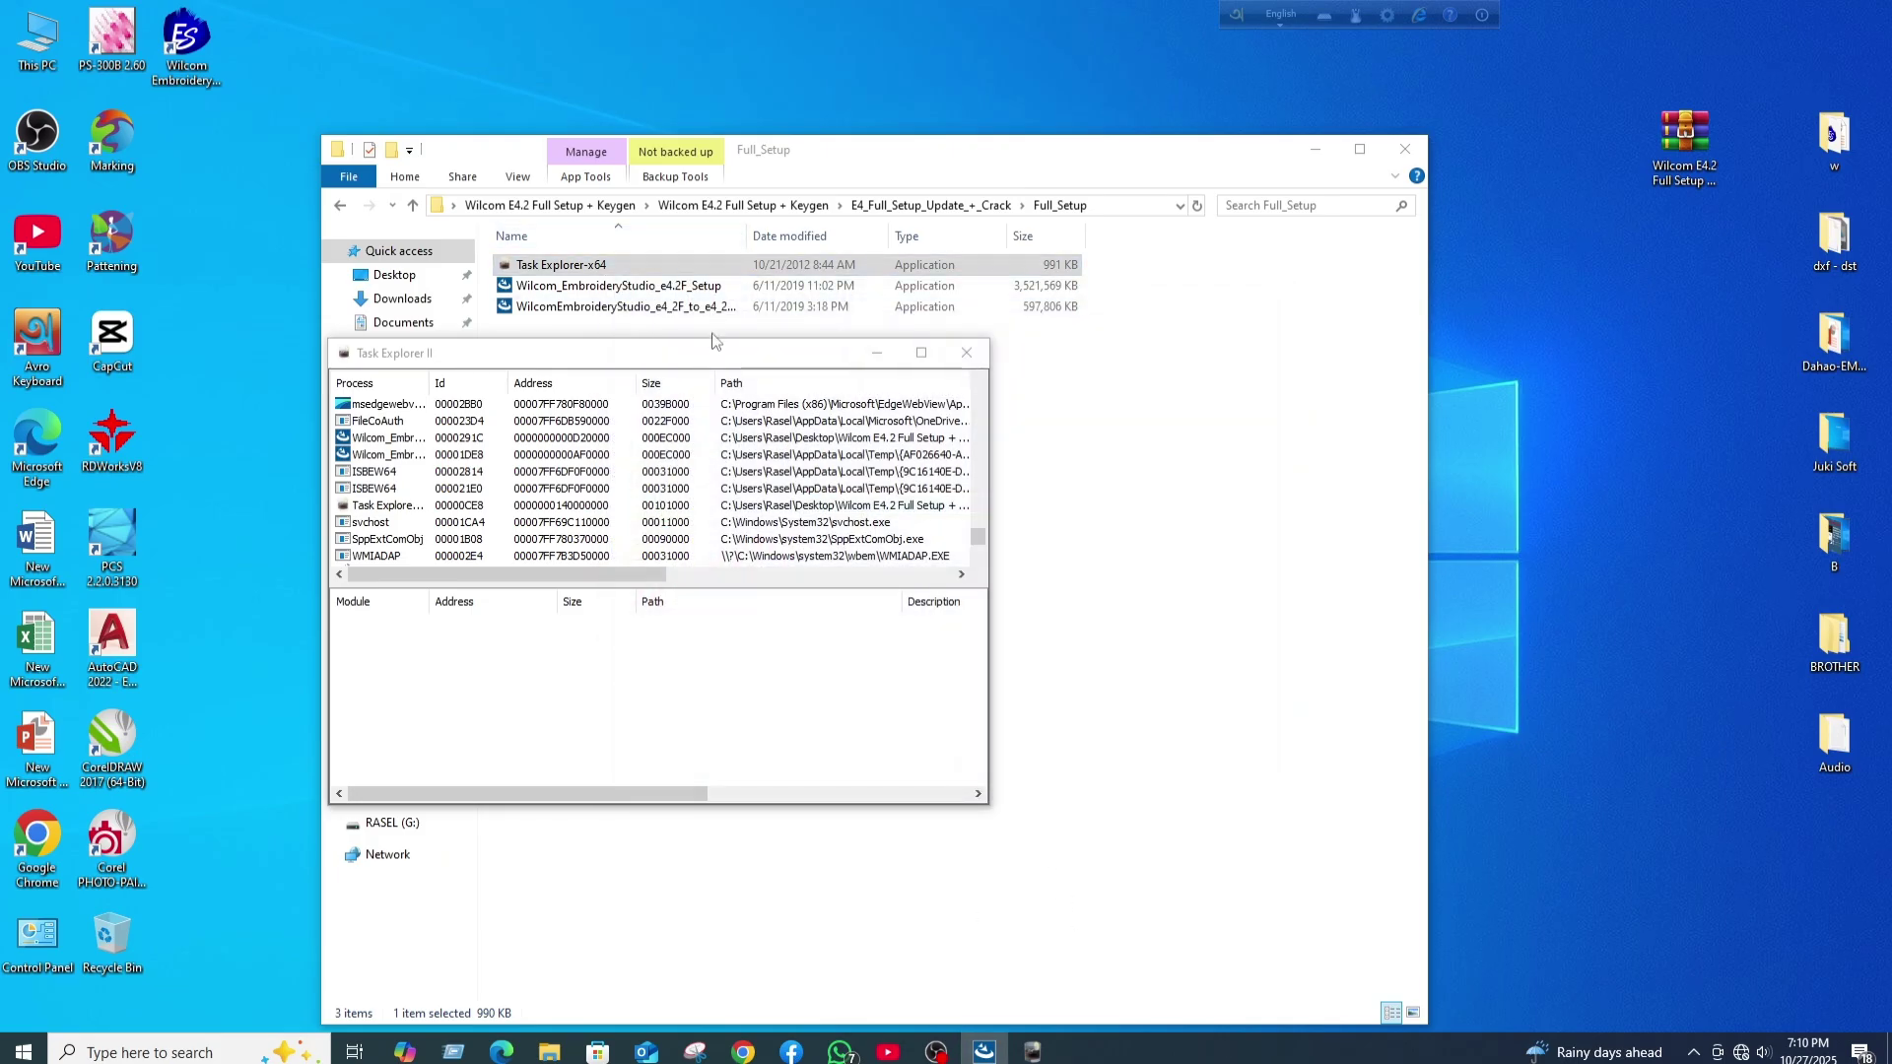
- Close Task Explorer II and File Explorer, then acknowledge the Installation Complete message
drag(715, 345, 541, 177)
click(785, 174)
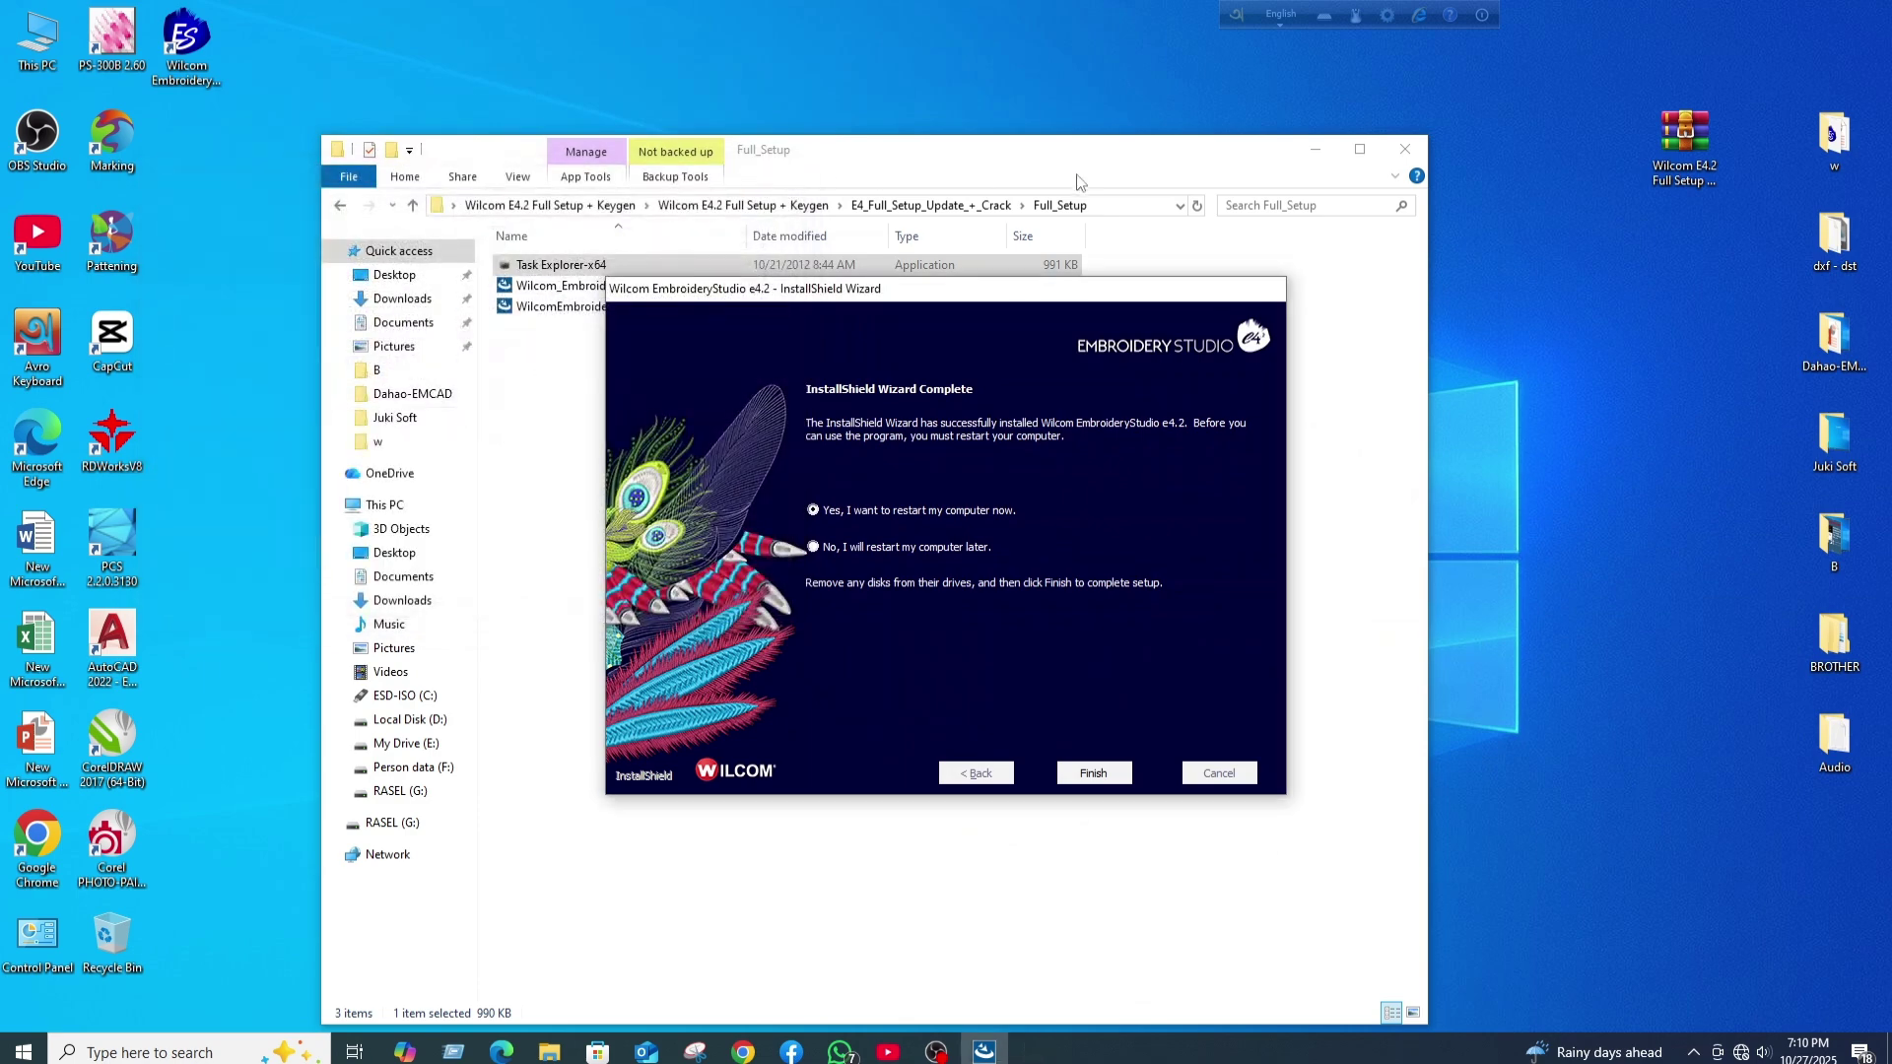
click(1406, 150)
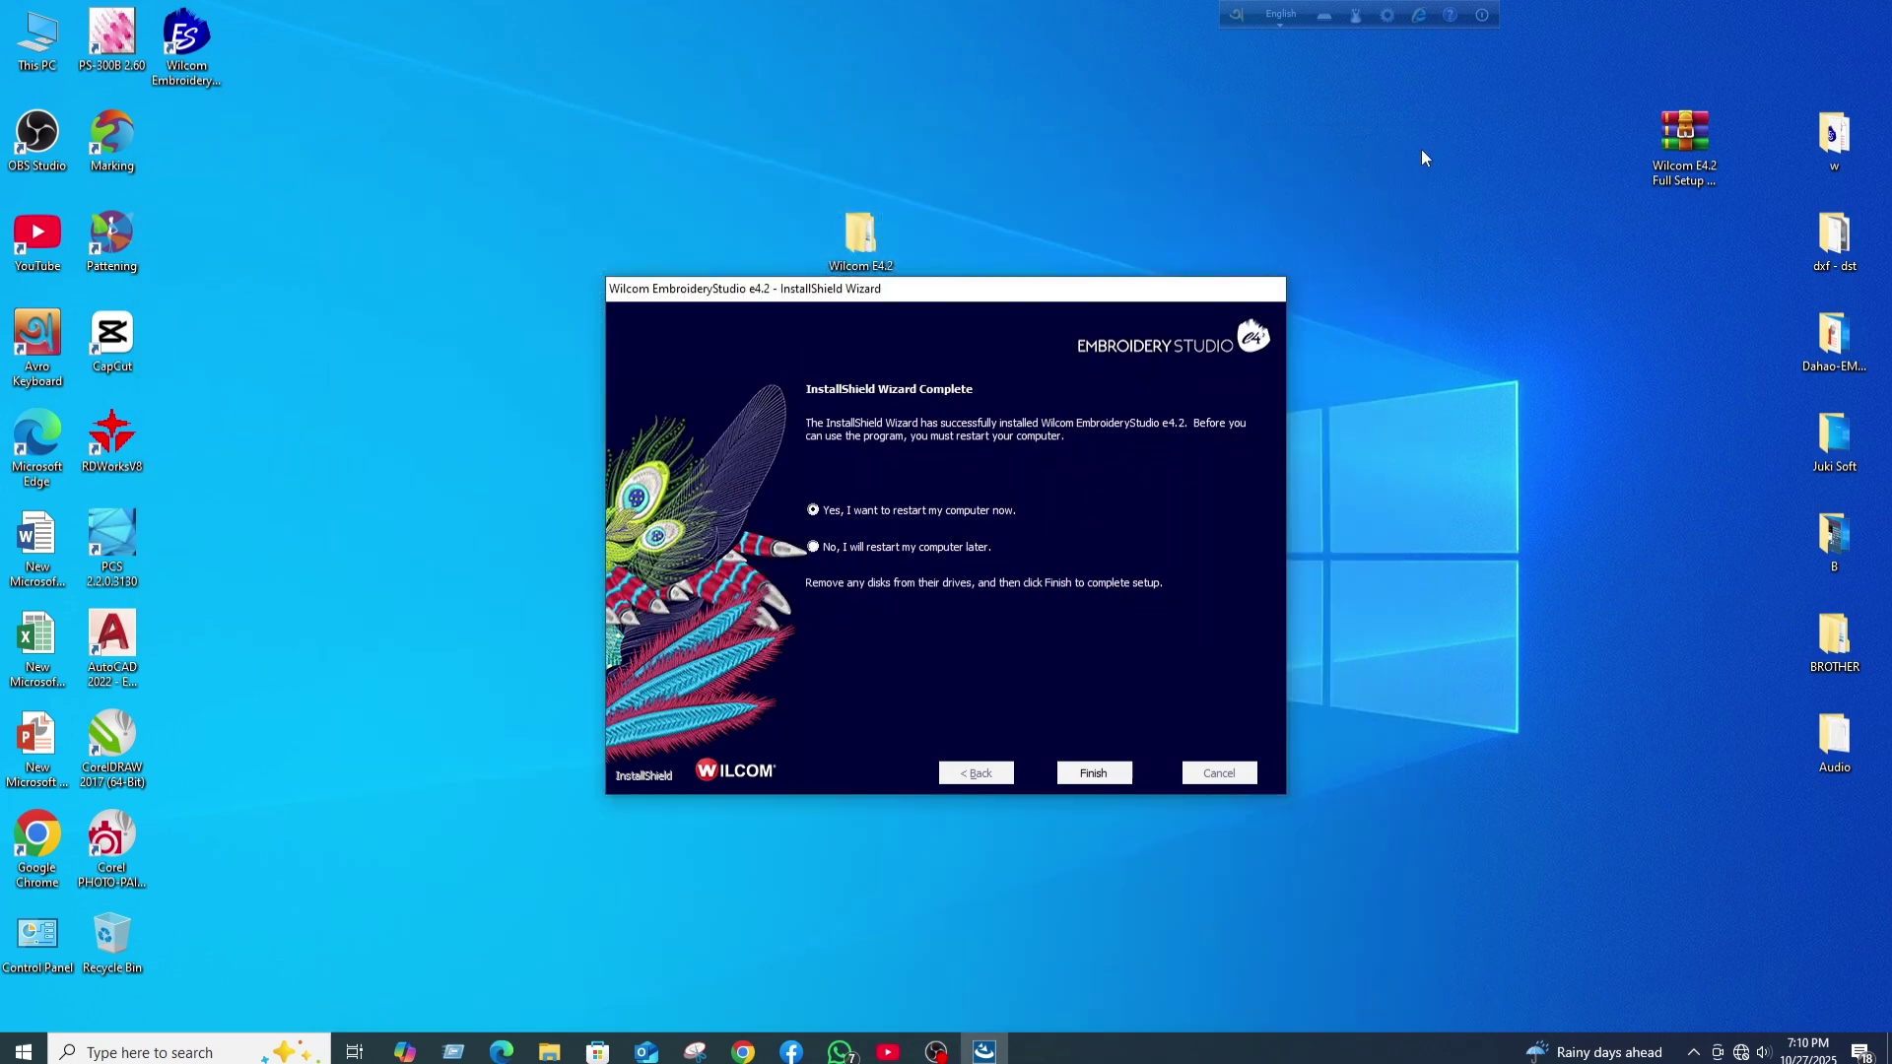
drag(1007, 291, 884, 342)
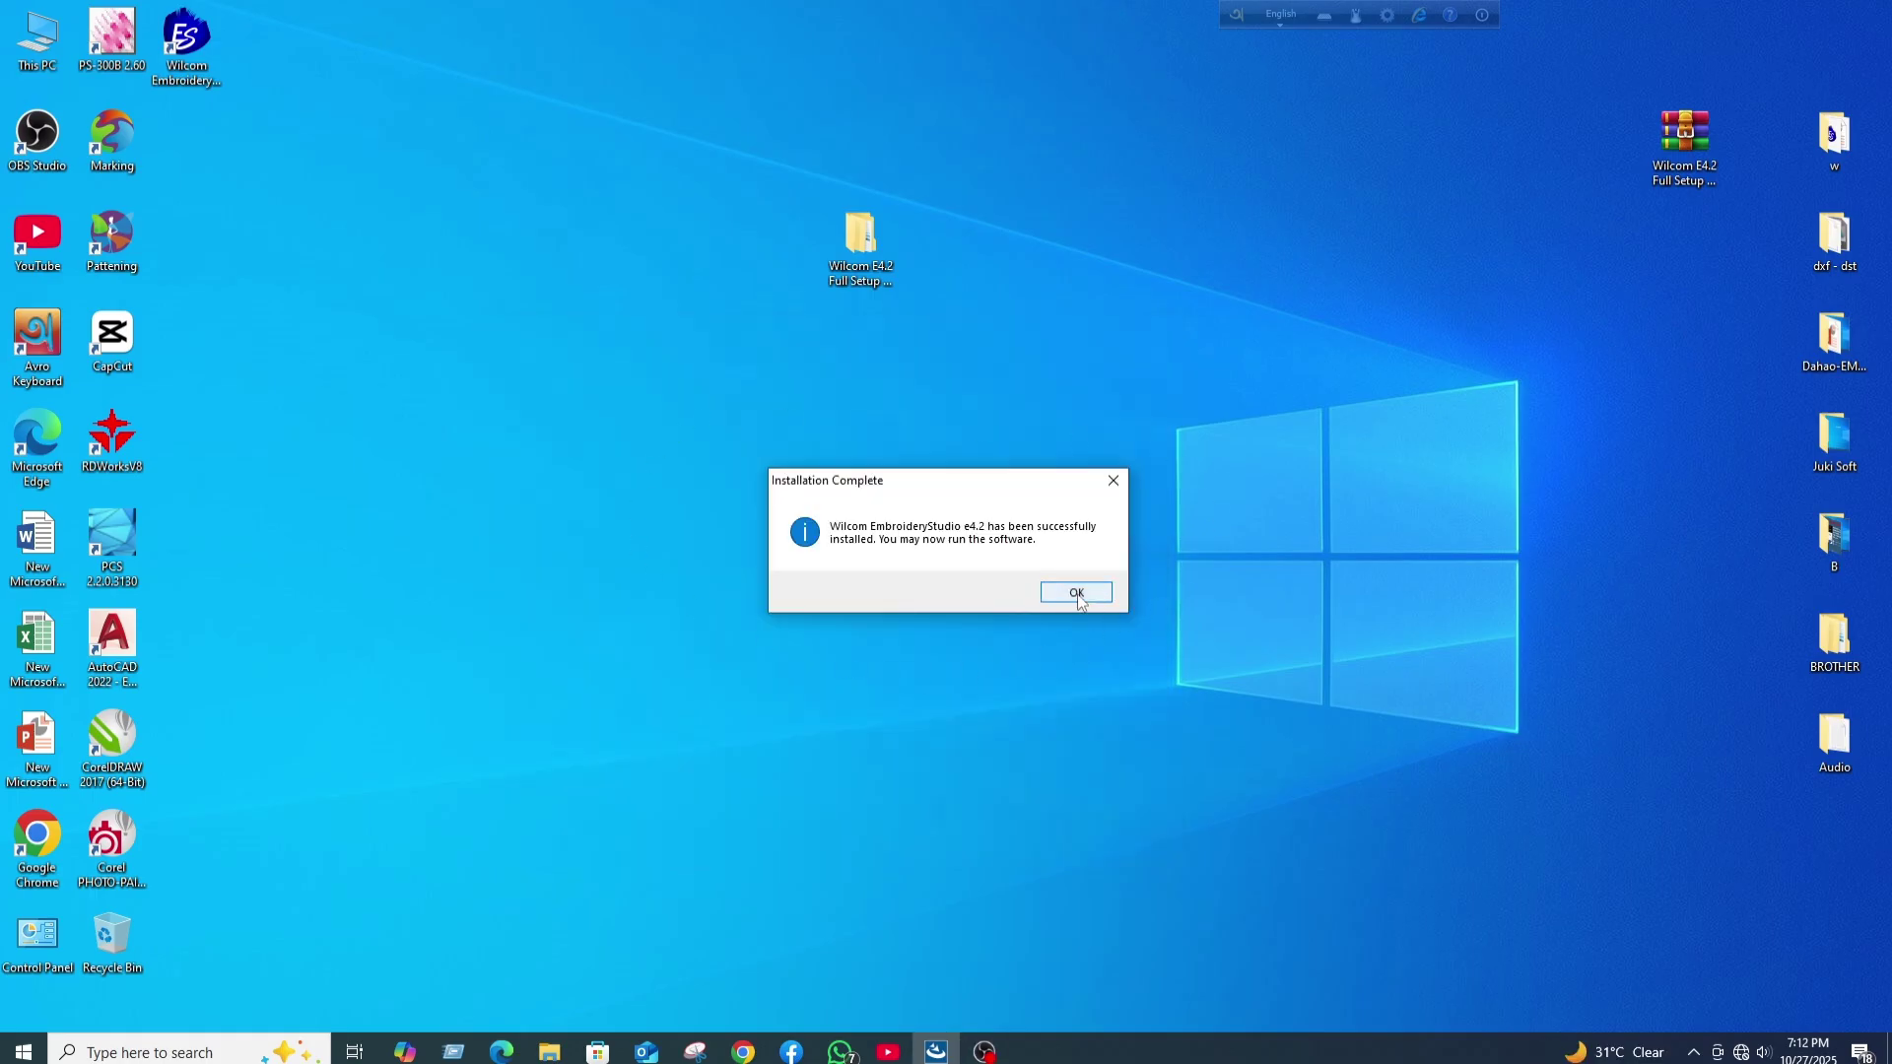
click(1076, 592)
- Run the e4_2F_to_e4_2H update installer from the Full_Setup folder as administrator
double_click(863, 234)
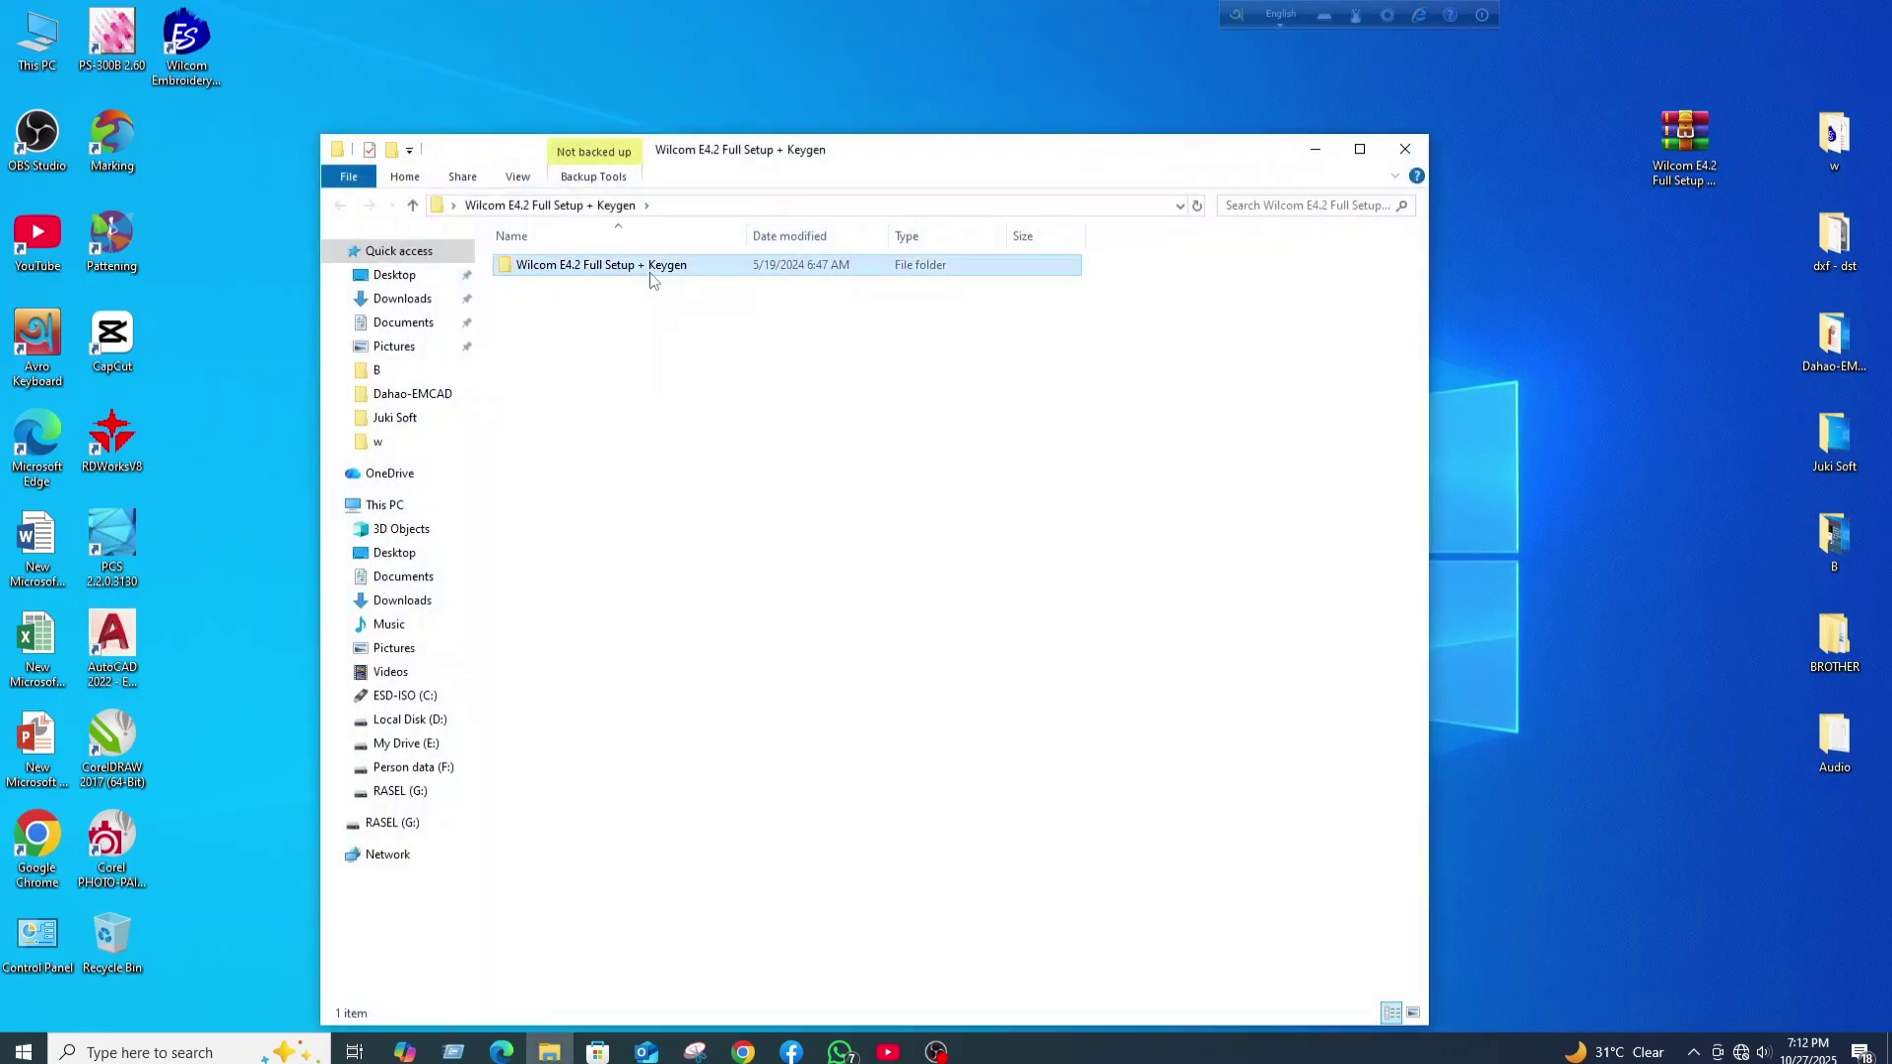
double_click(650, 268)
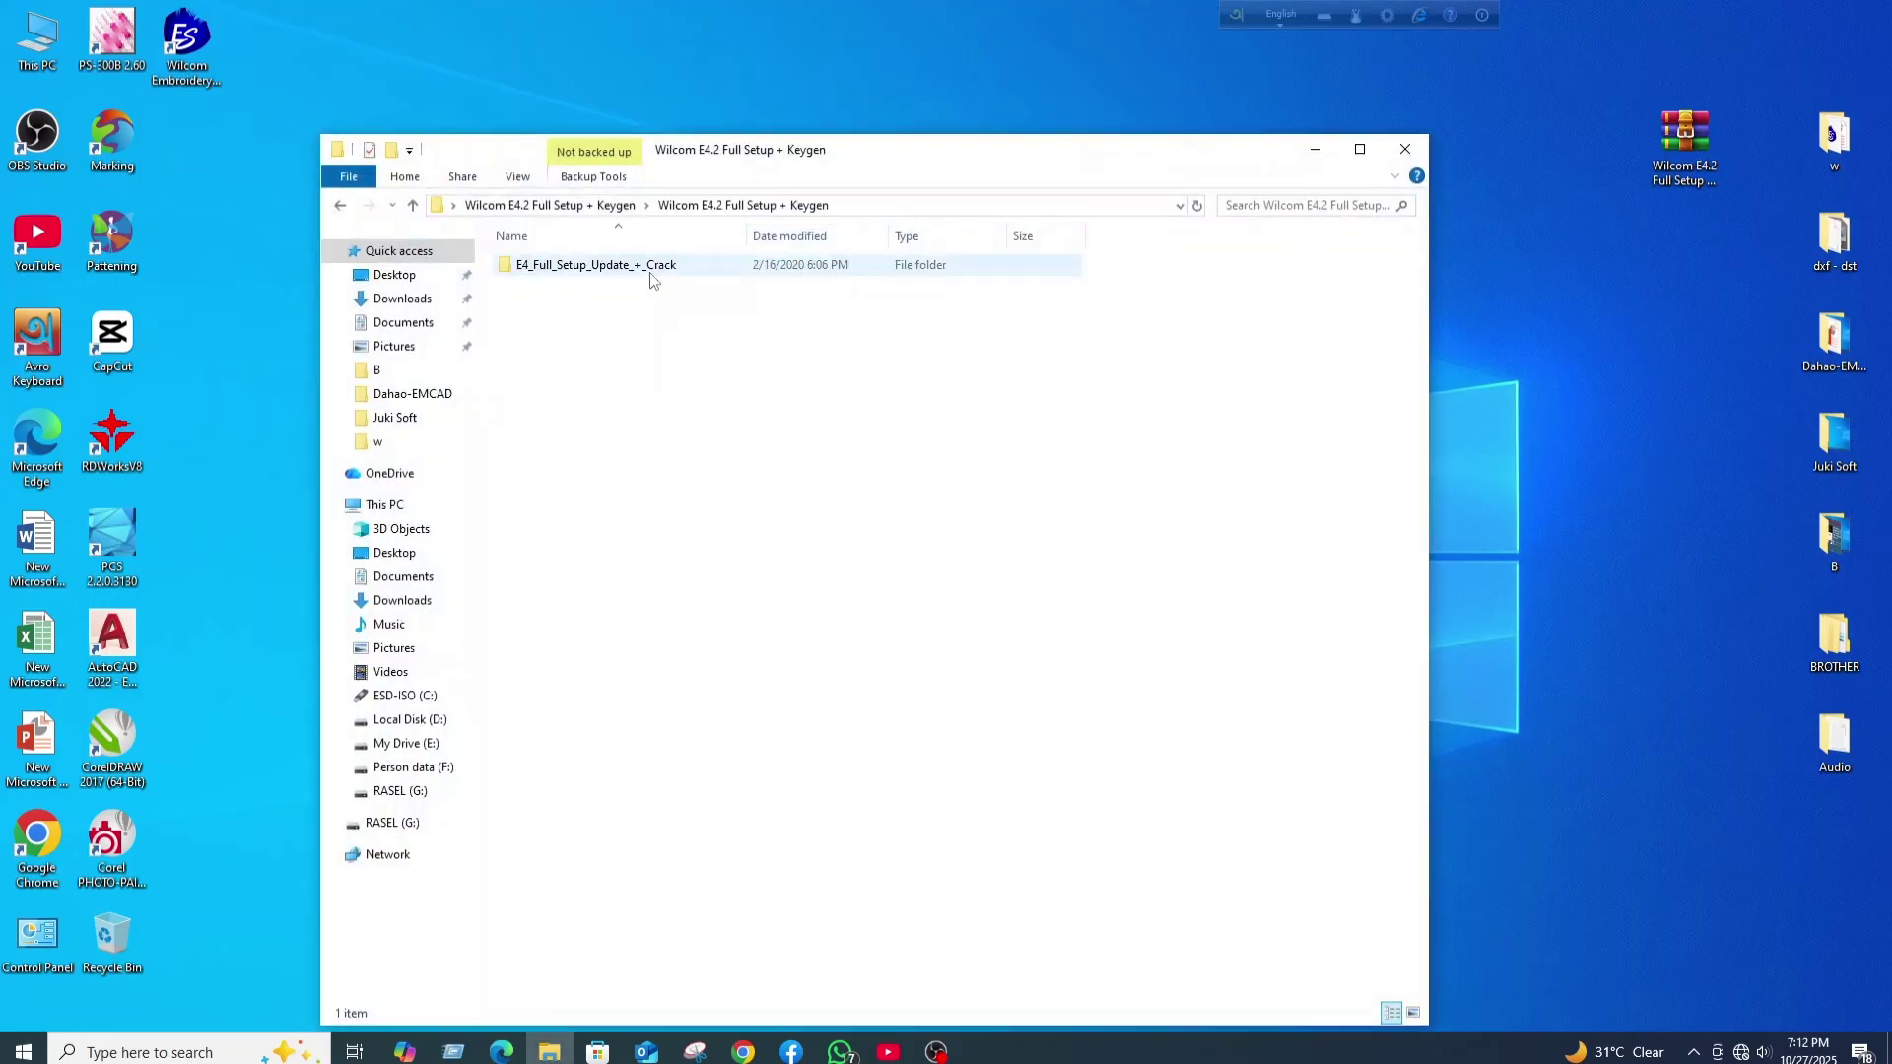
double_click(650, 266)
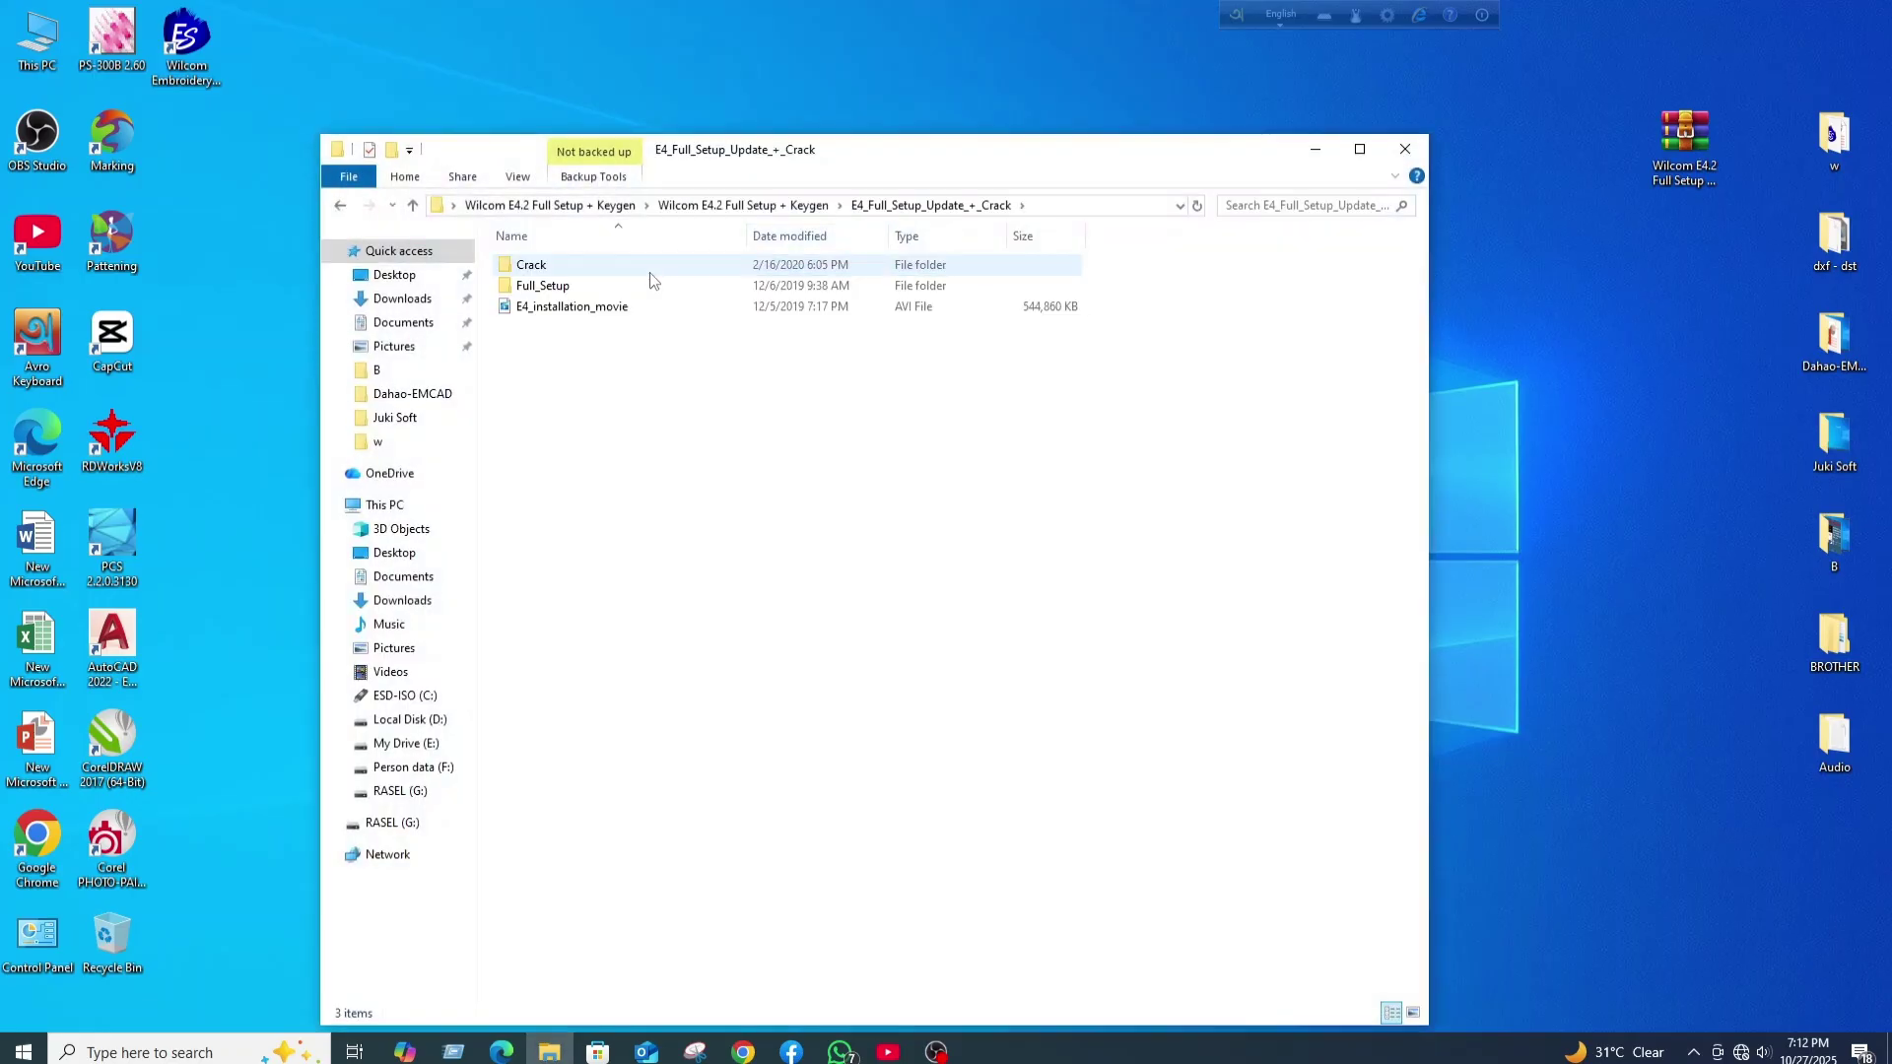
double_click(549, 286)
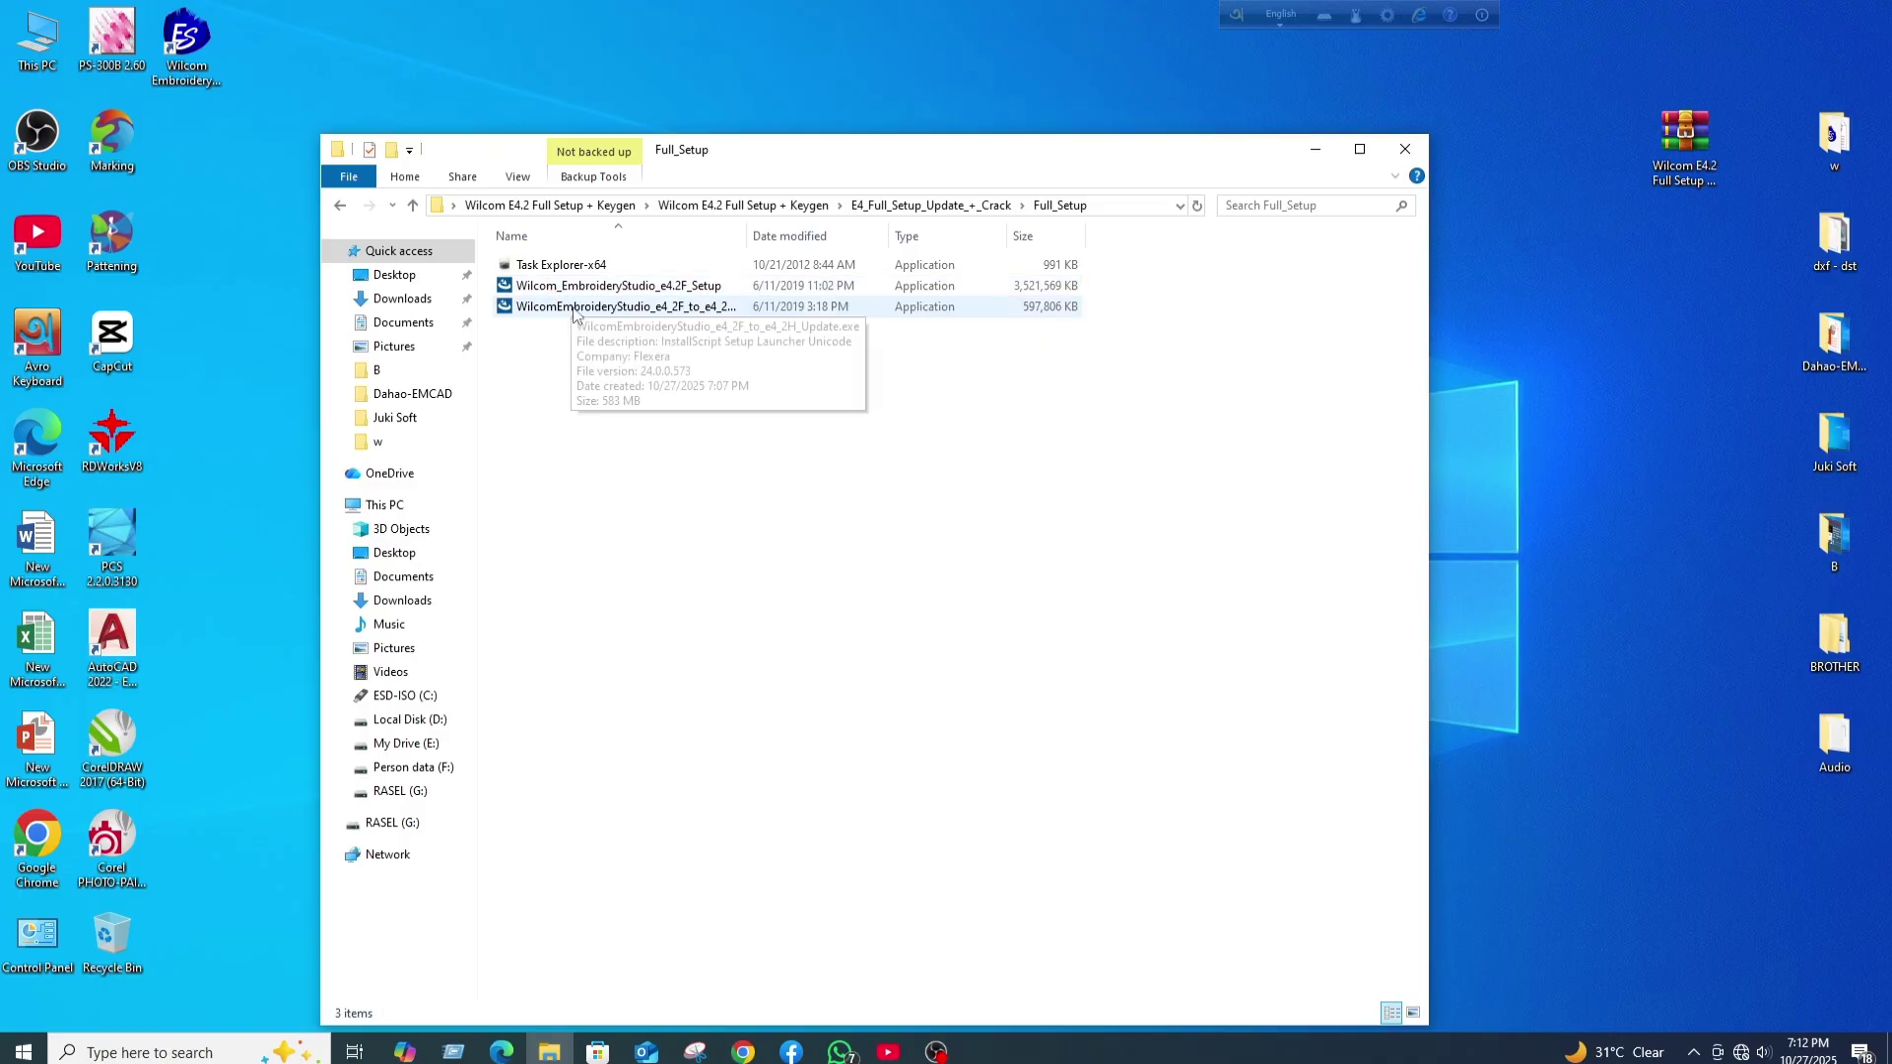
click(576, 311)
right_click(576, 308)
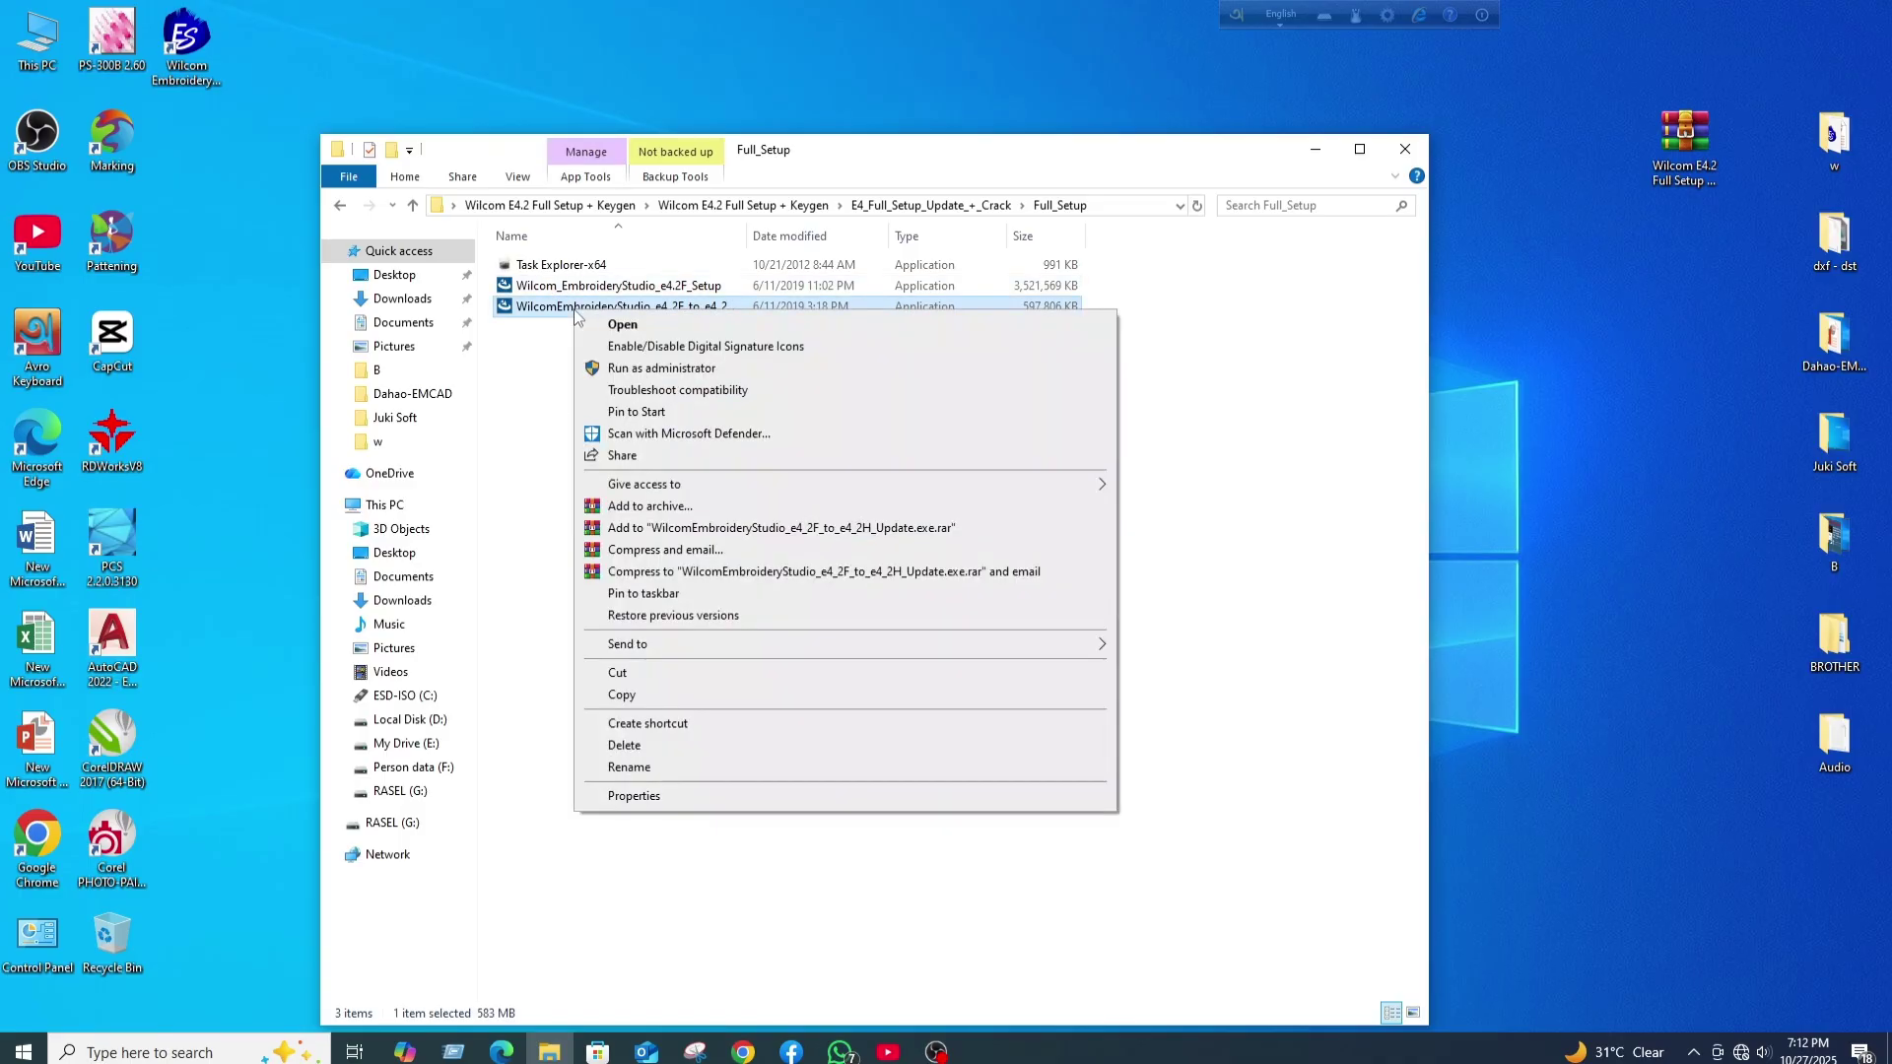
click(687, 370)
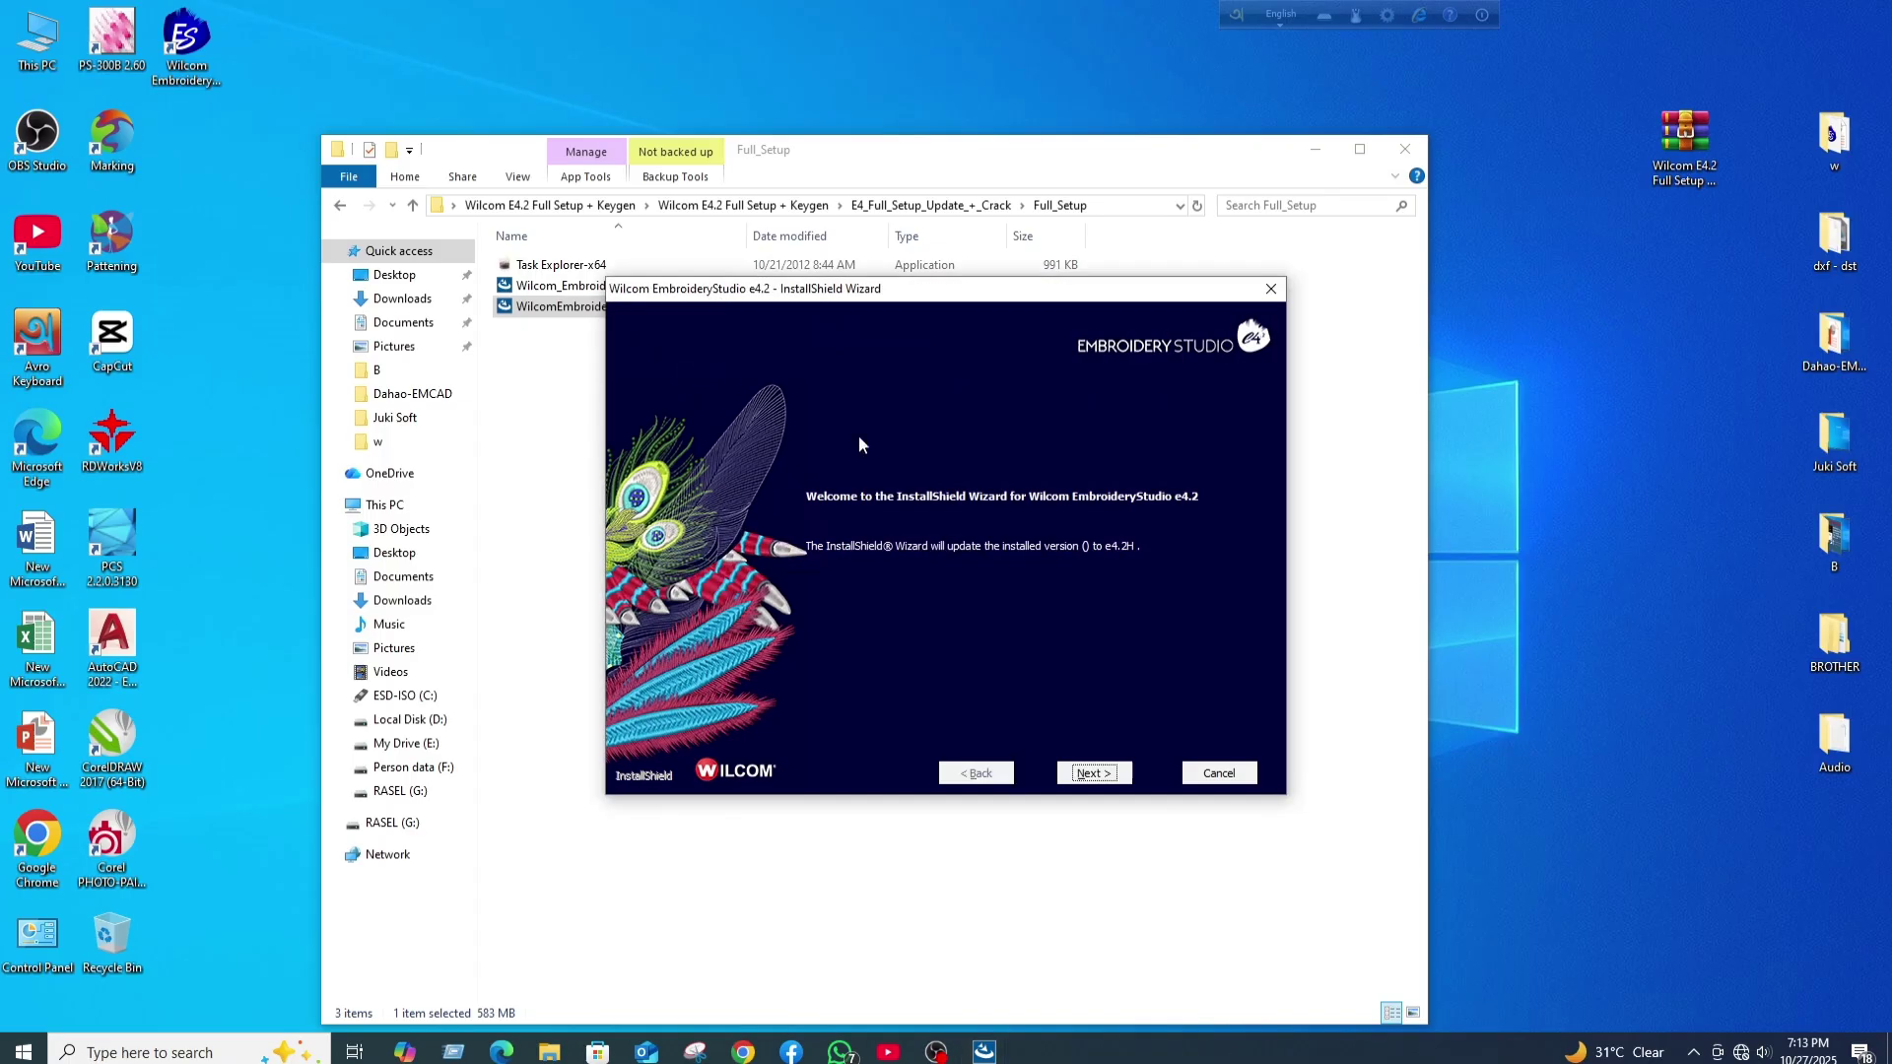
- Continue past the update welcome page and run Task Explorer-x64 as administrator
click(1092, 774)
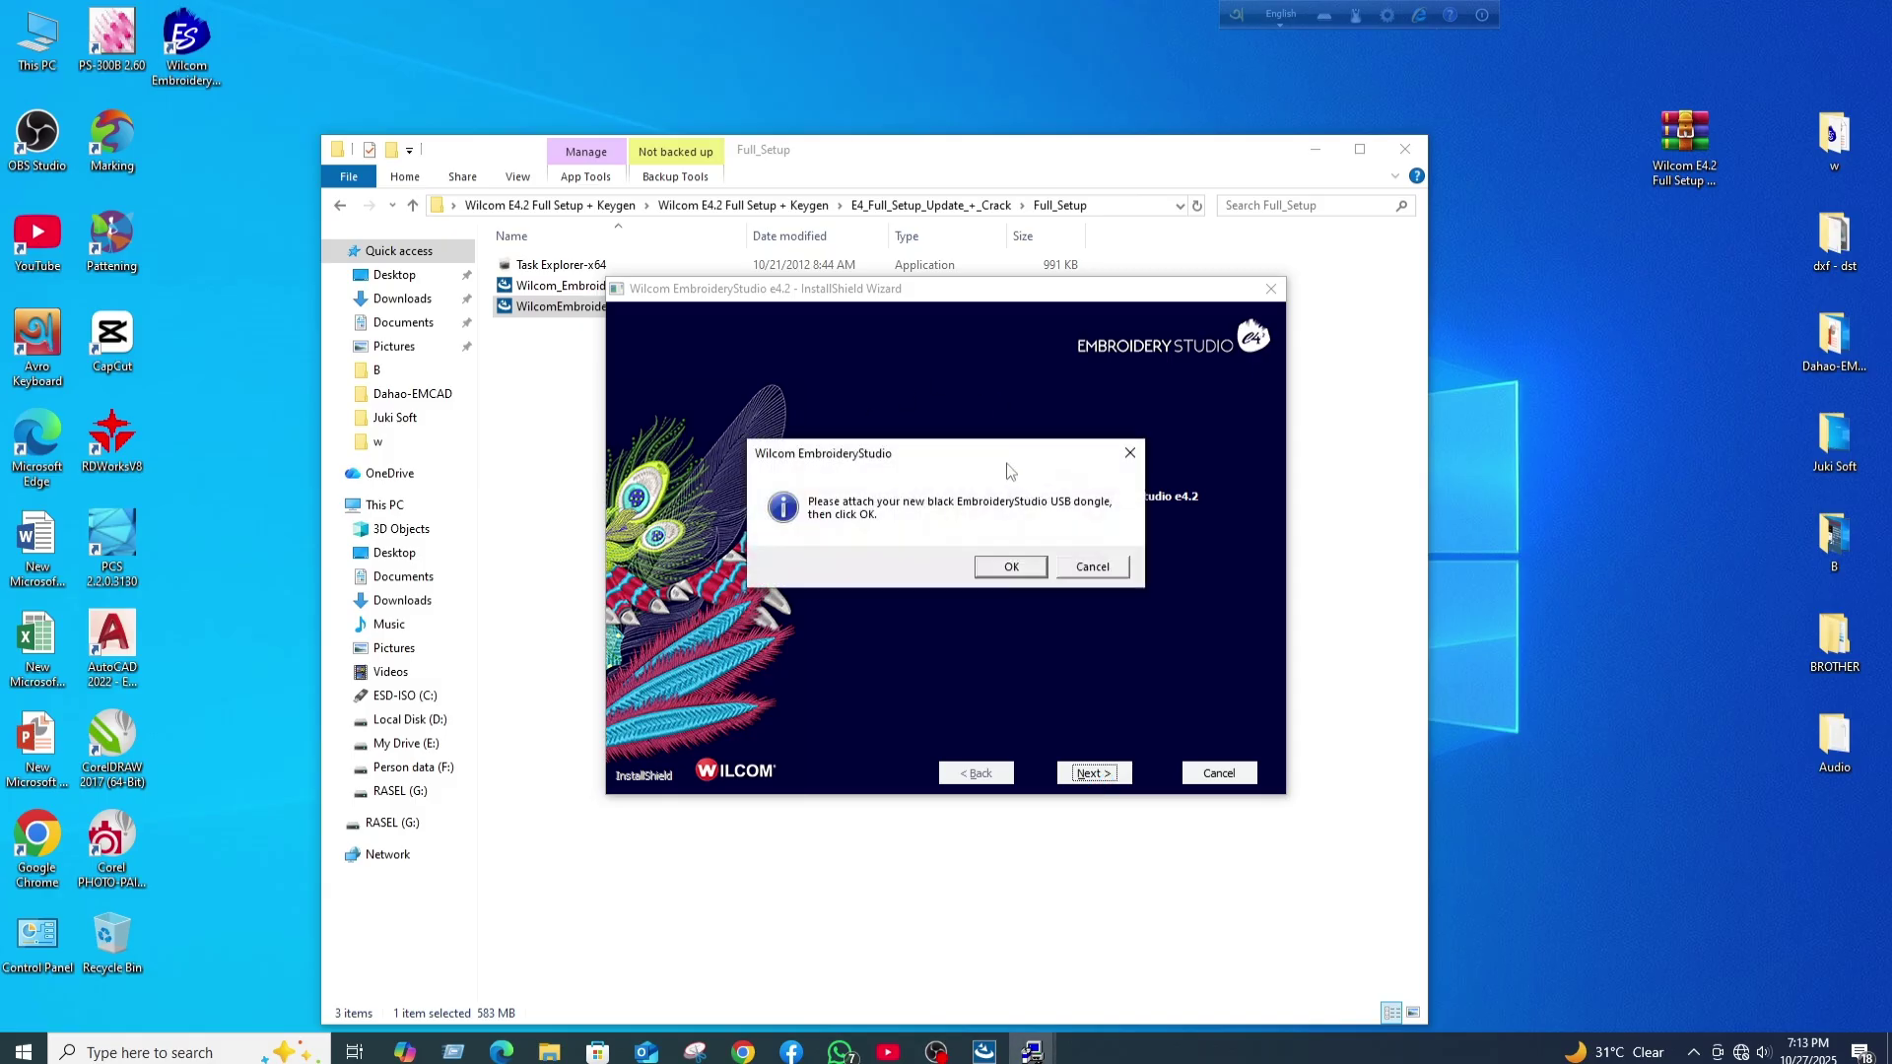
drag(965, 471, 1038, 470)
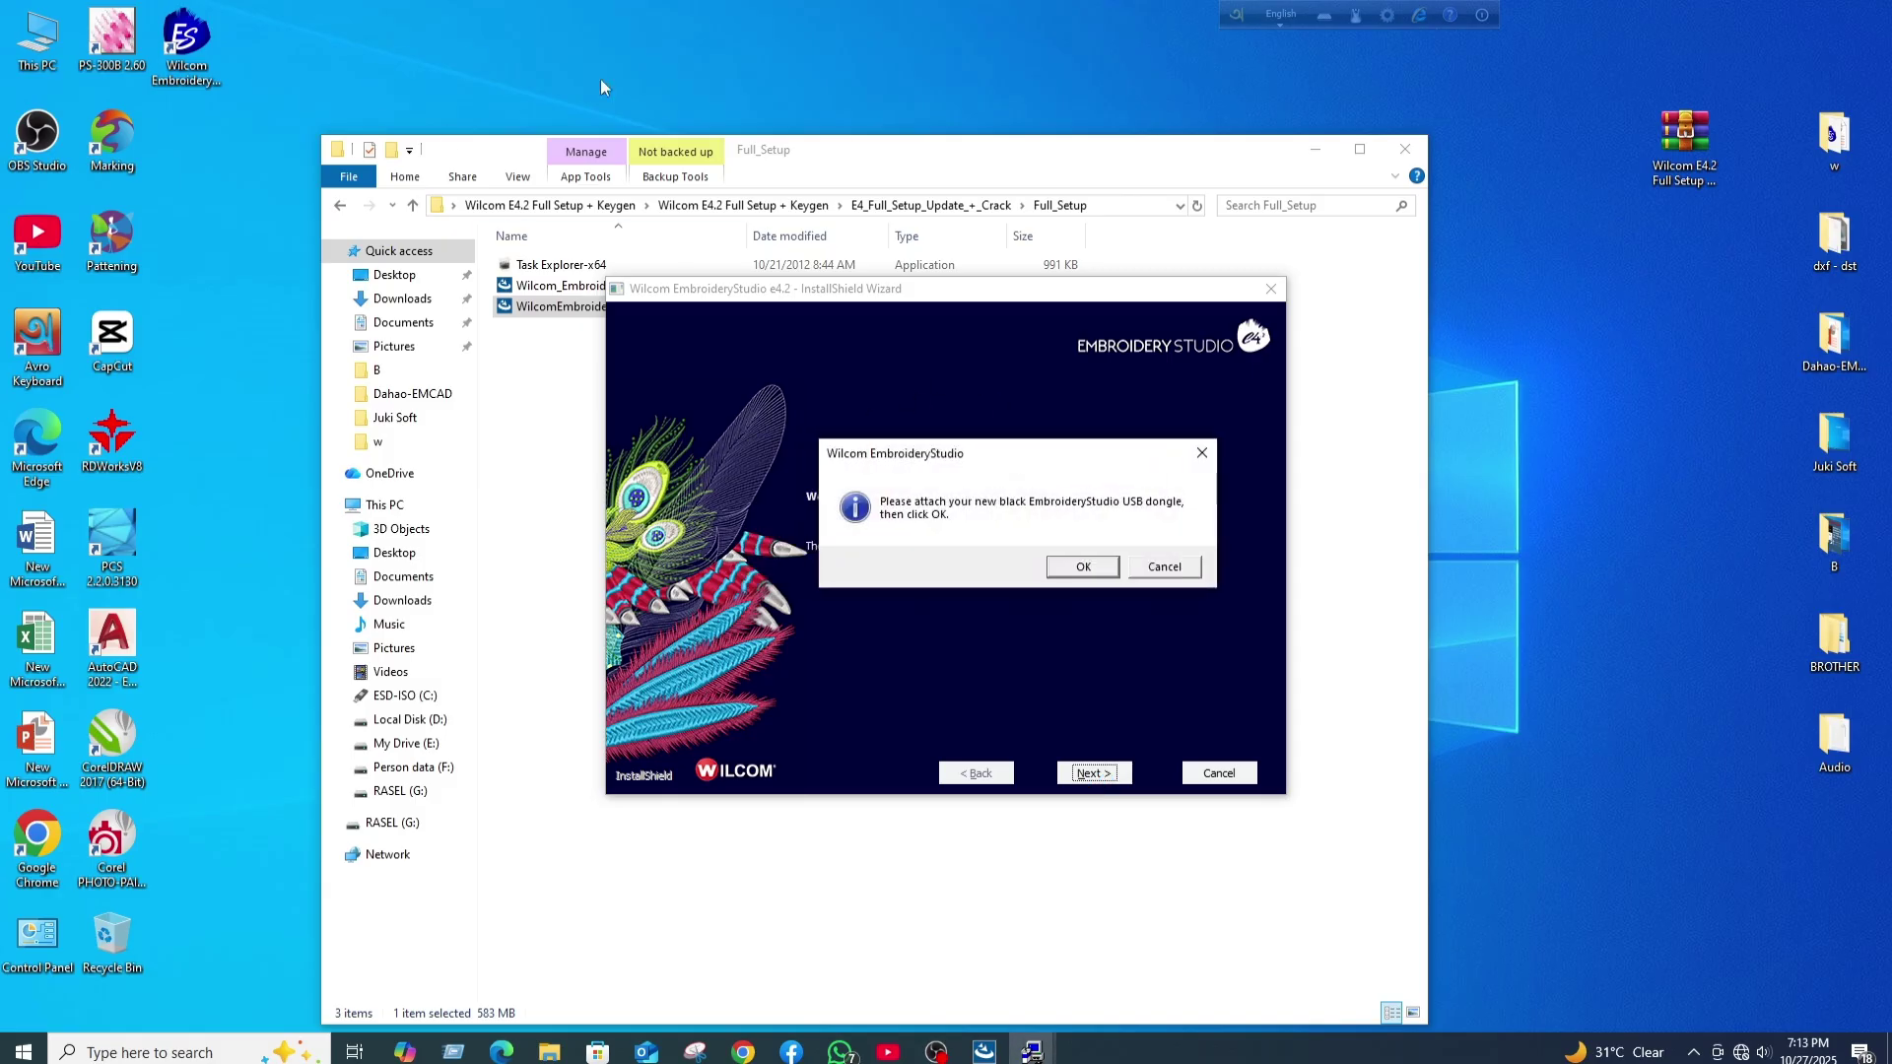
right_click(541, 264)
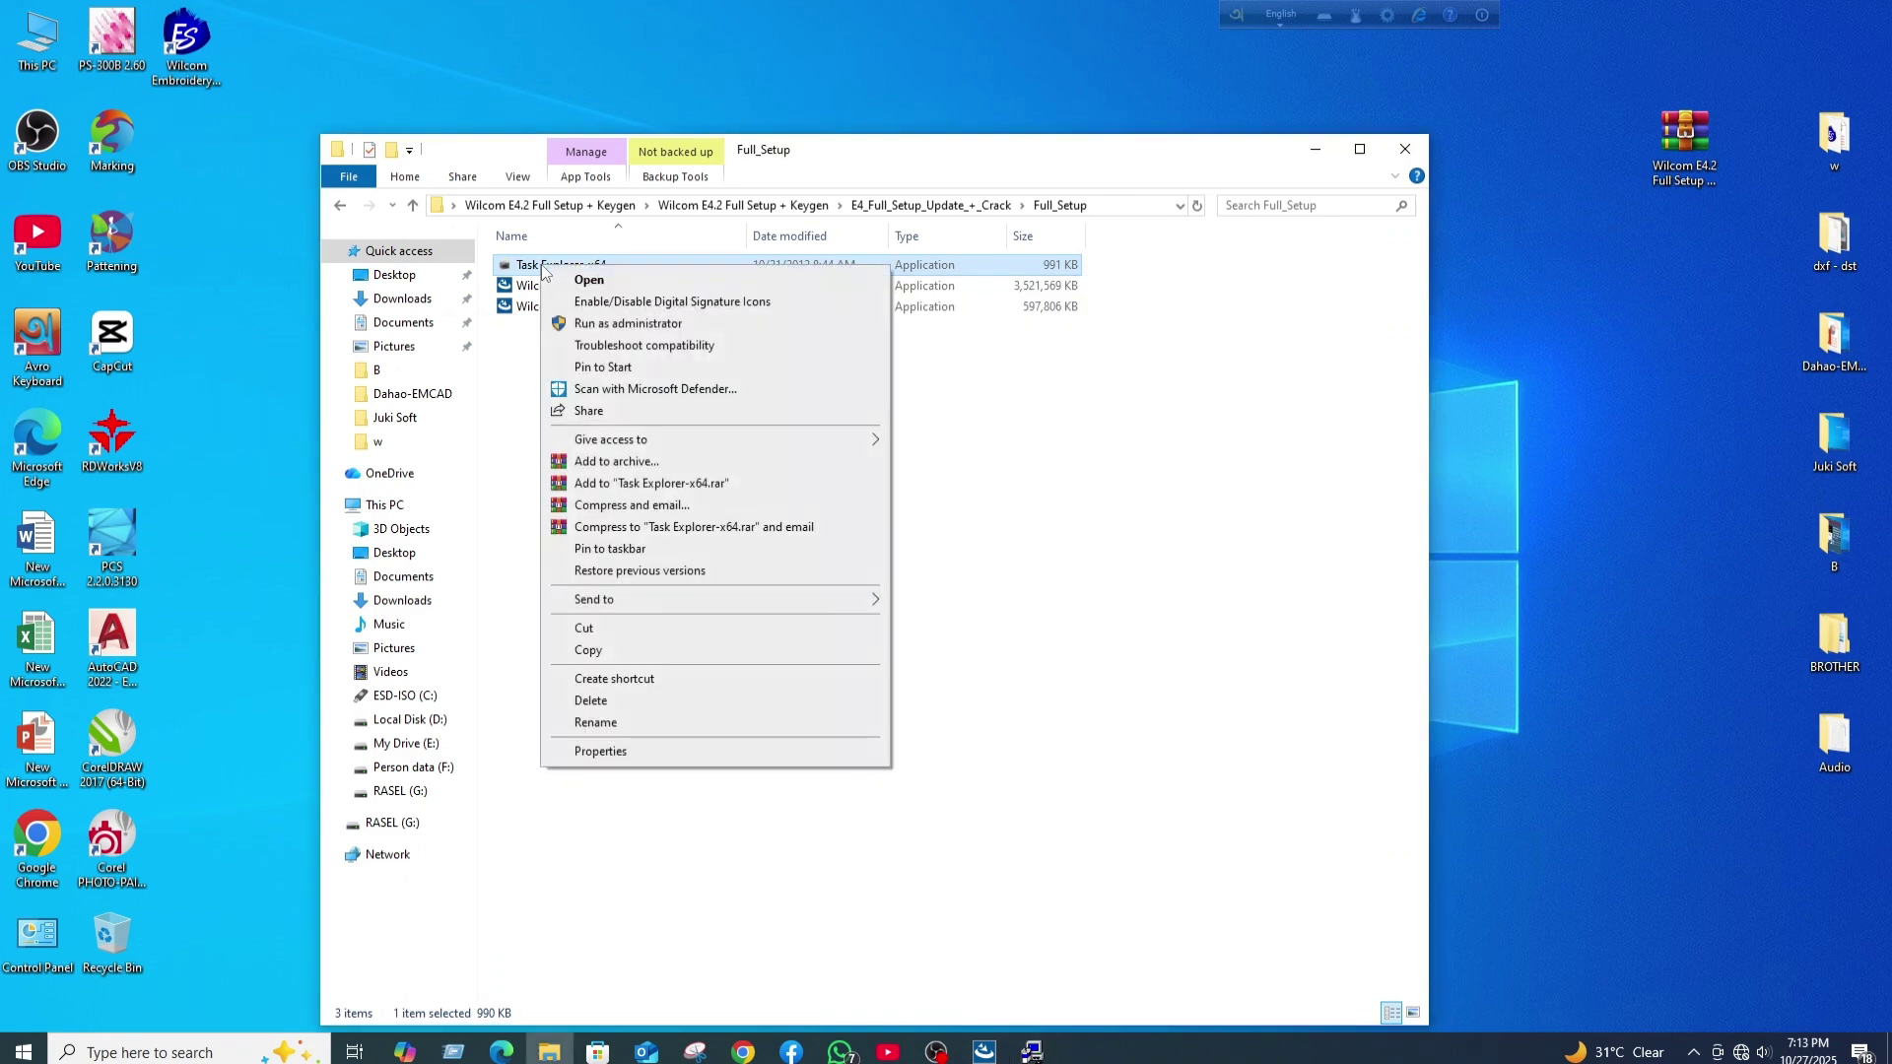
click(596, 325)
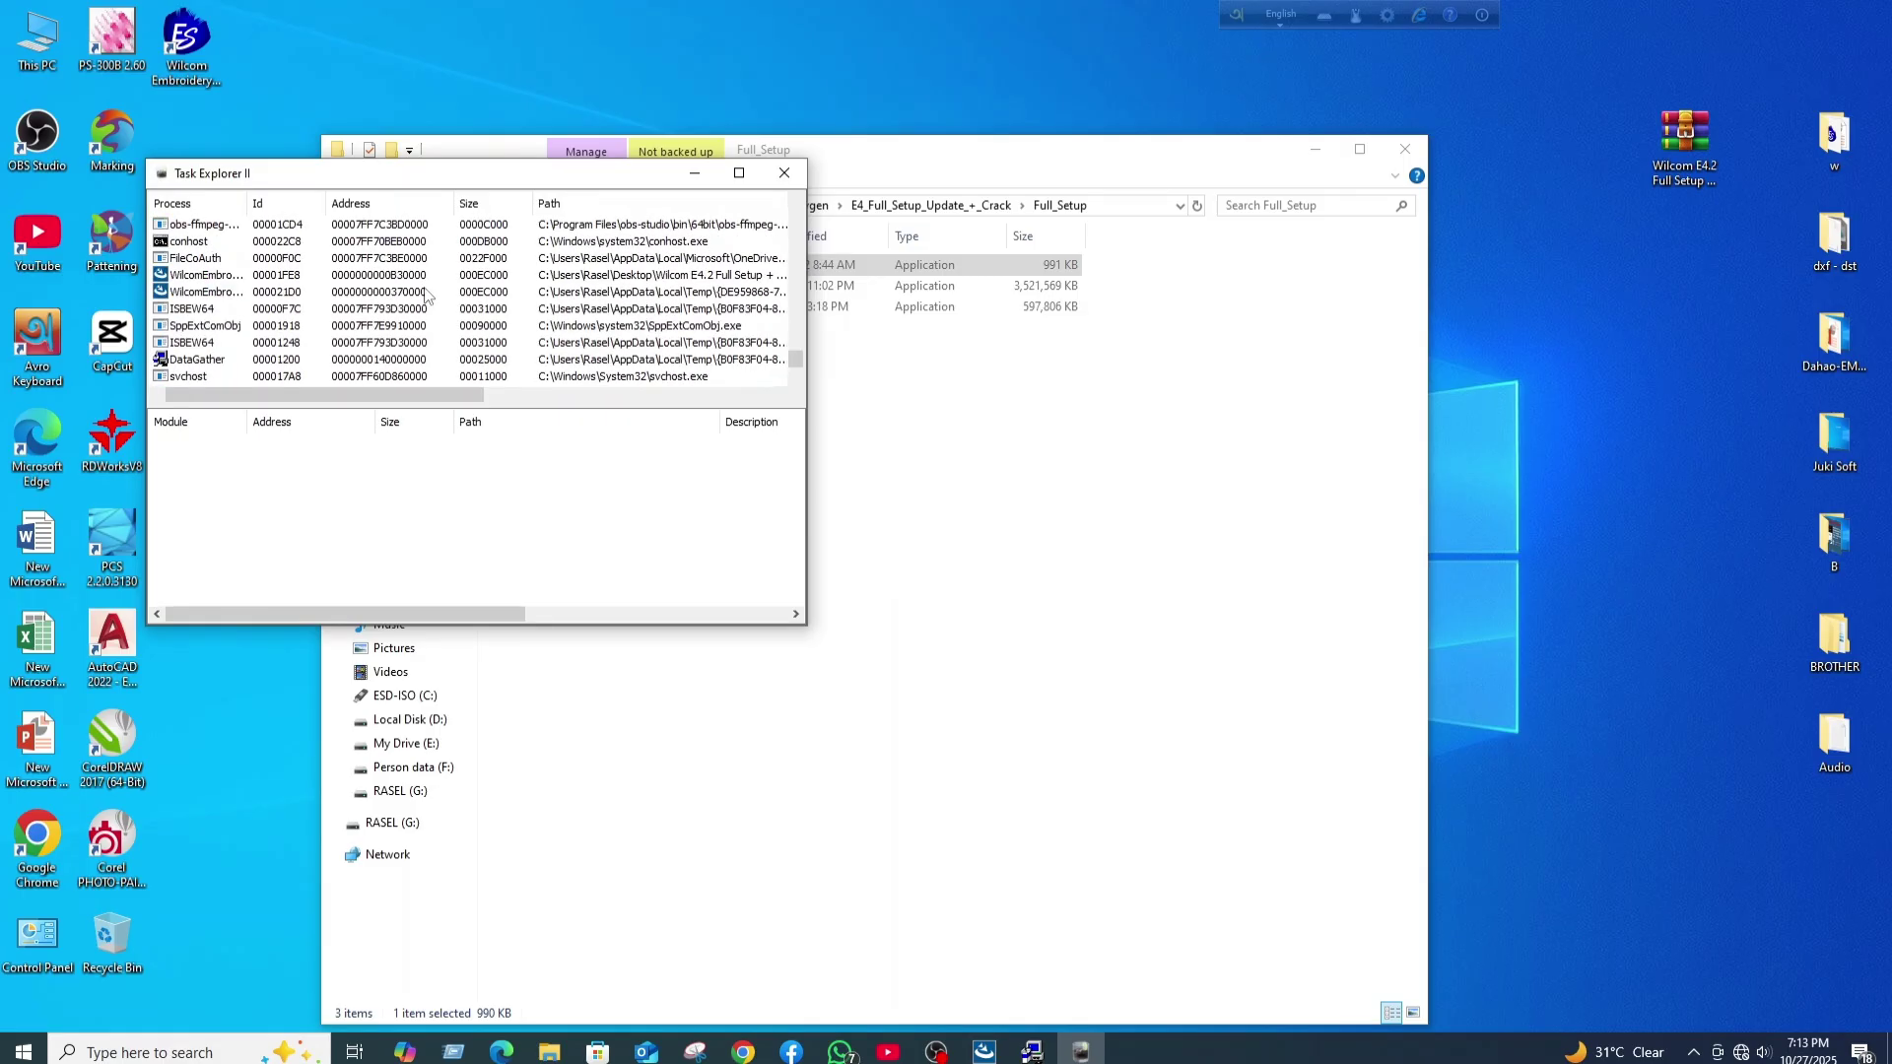
- Kill the DataGather process and minimize Task Explorer II to reveal the installer
right_click(211, 359)
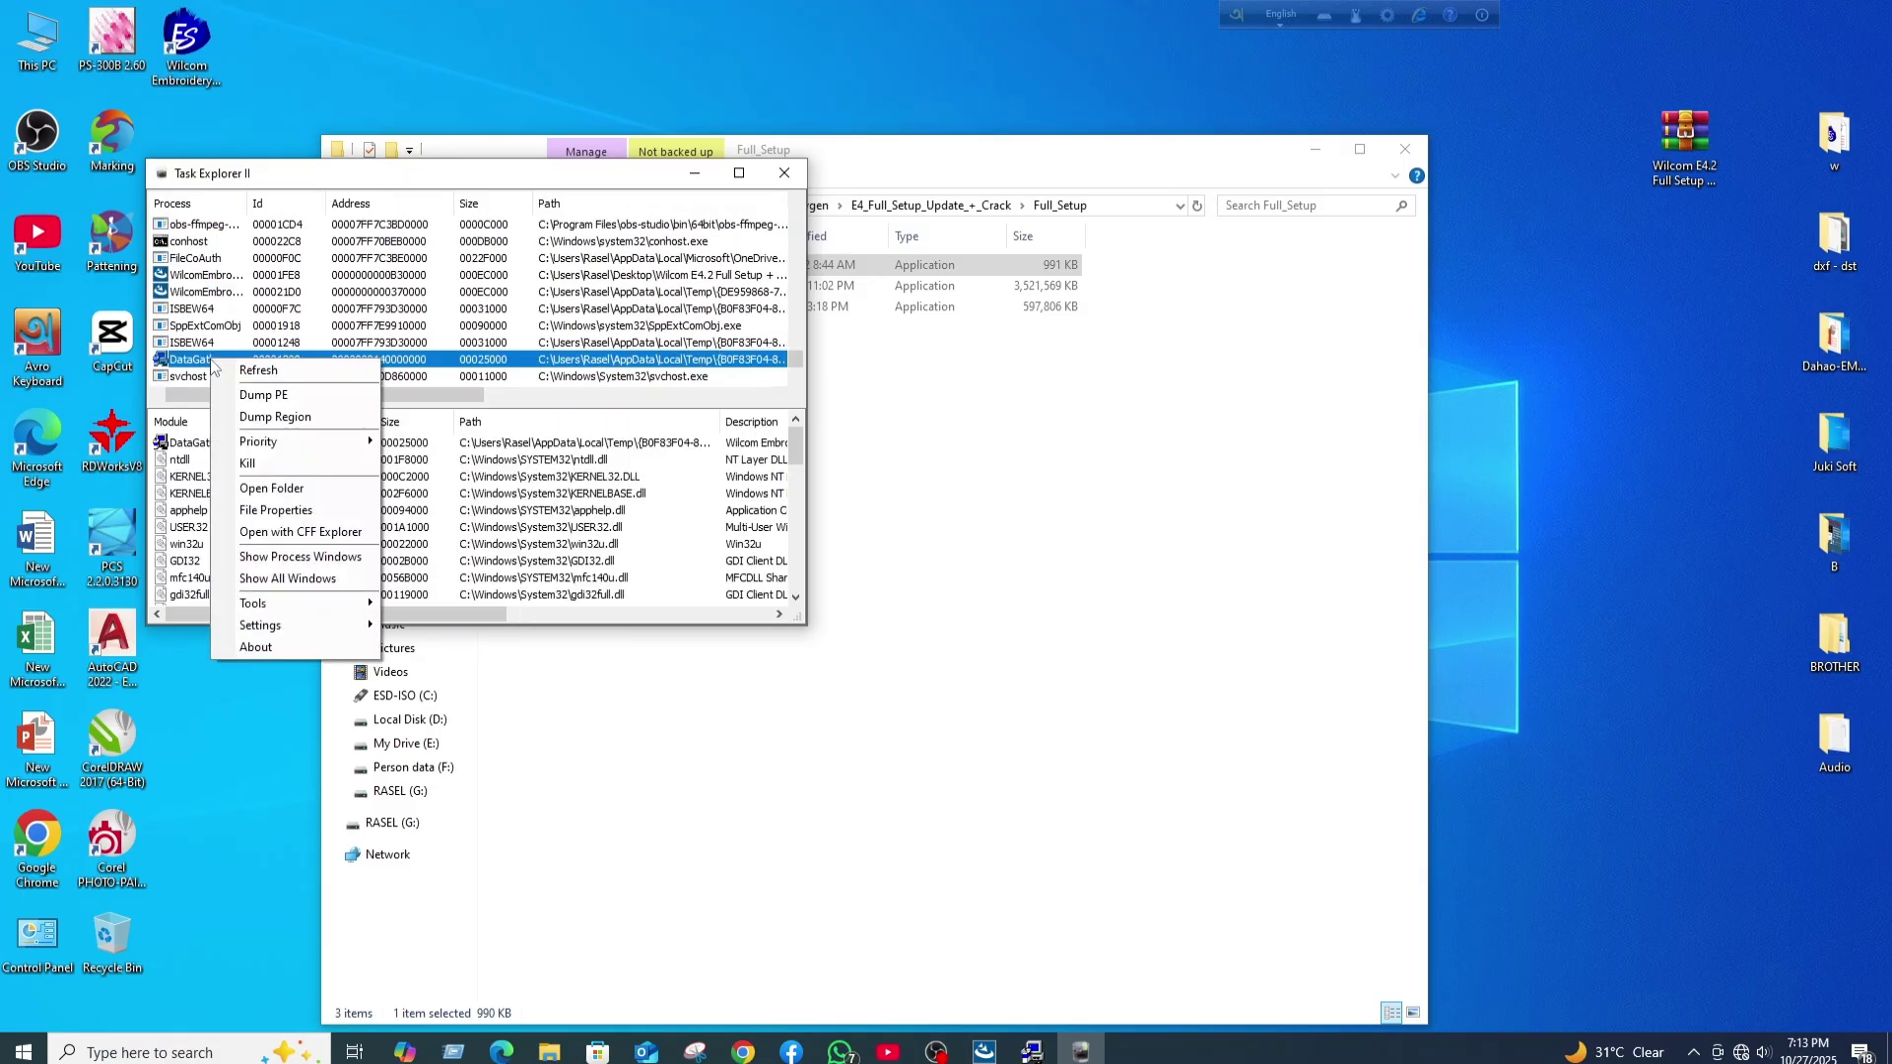
click(291, 467)
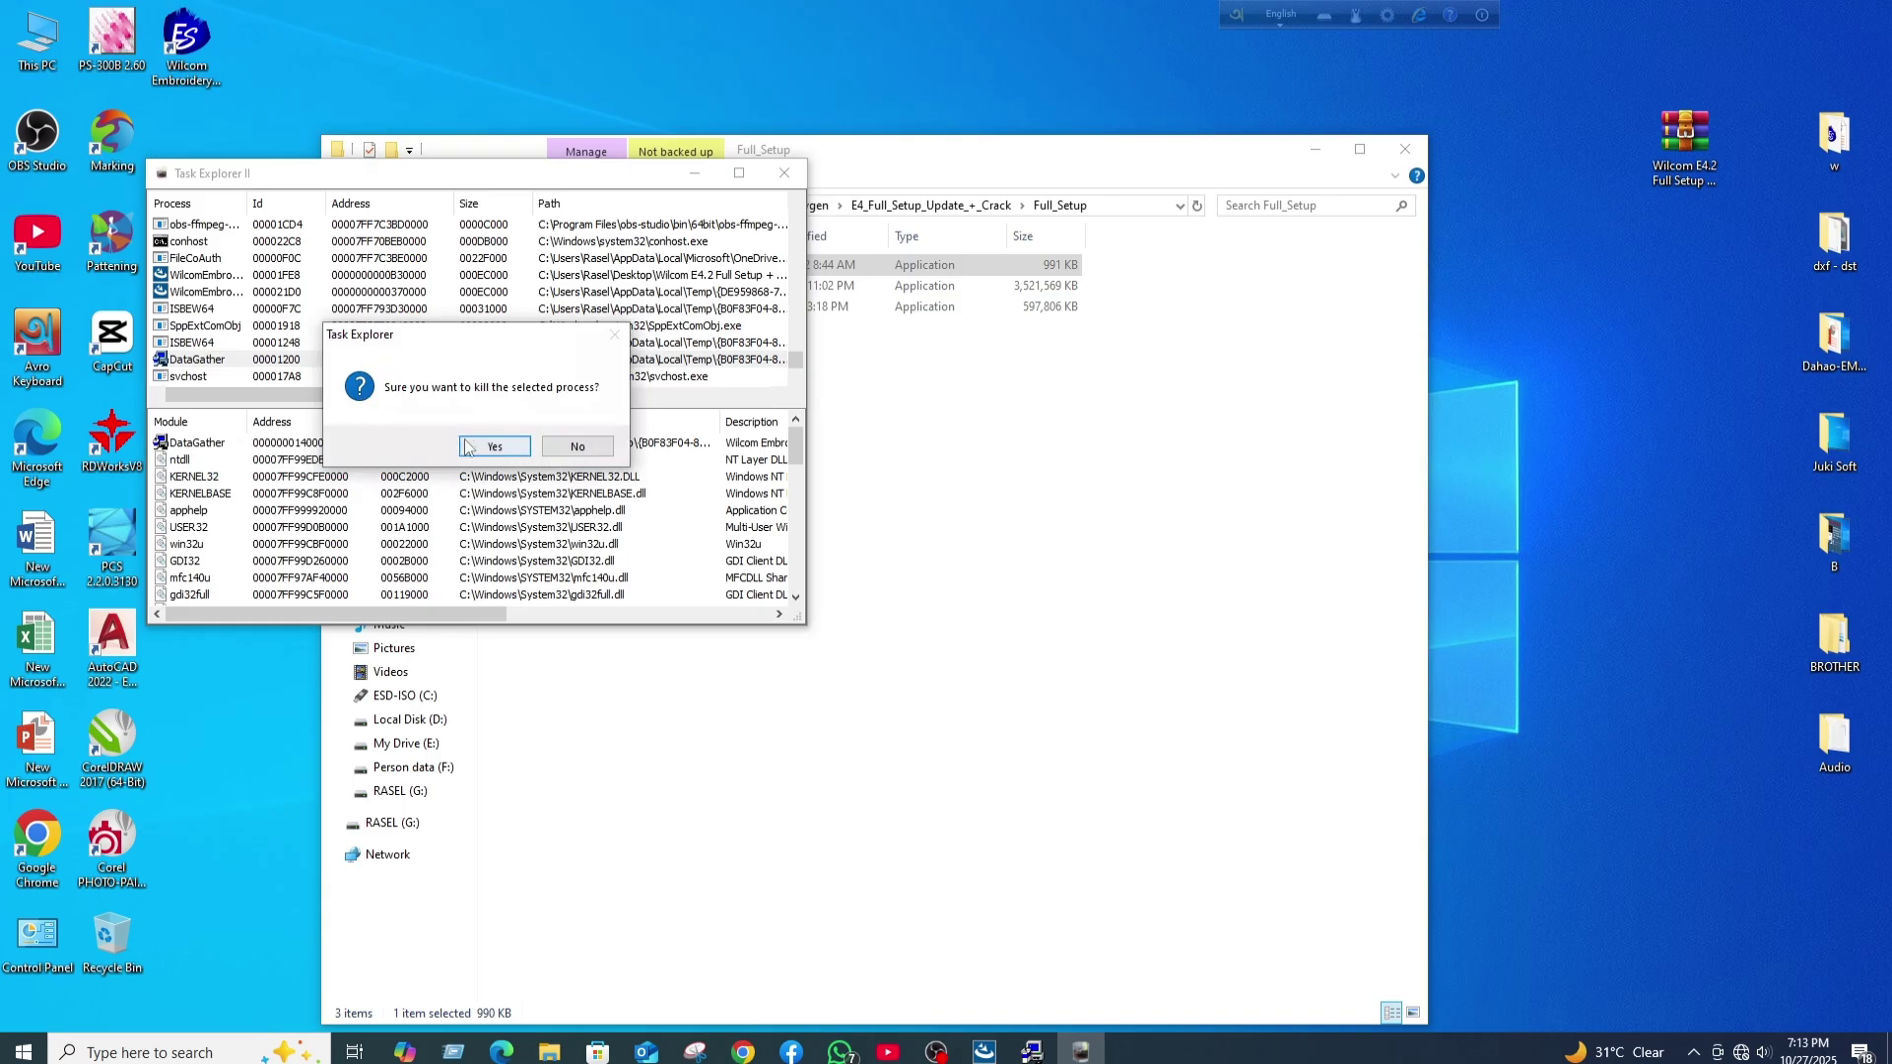
click(498, 444)
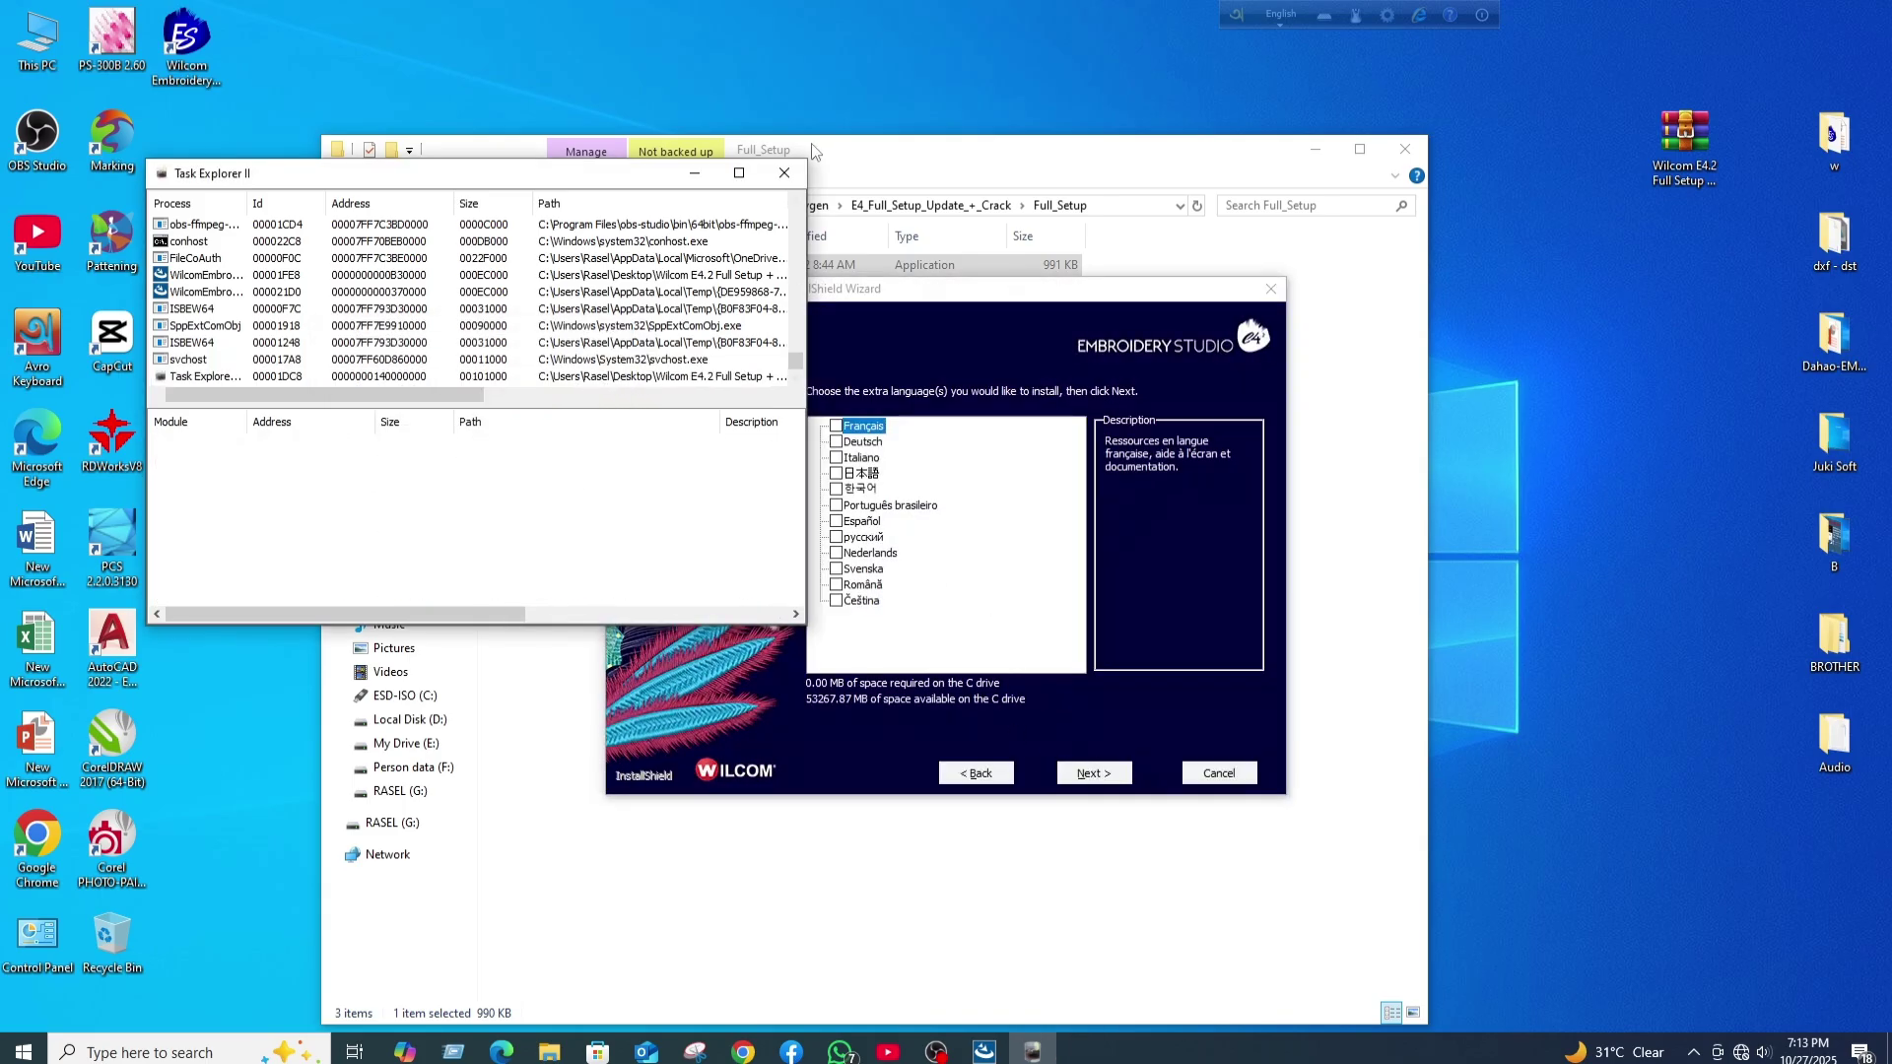
click(695, 173)
- Skip extra languages and install the EmbroideryStudio e4.2 update through to the completion message
click(1092, 774)
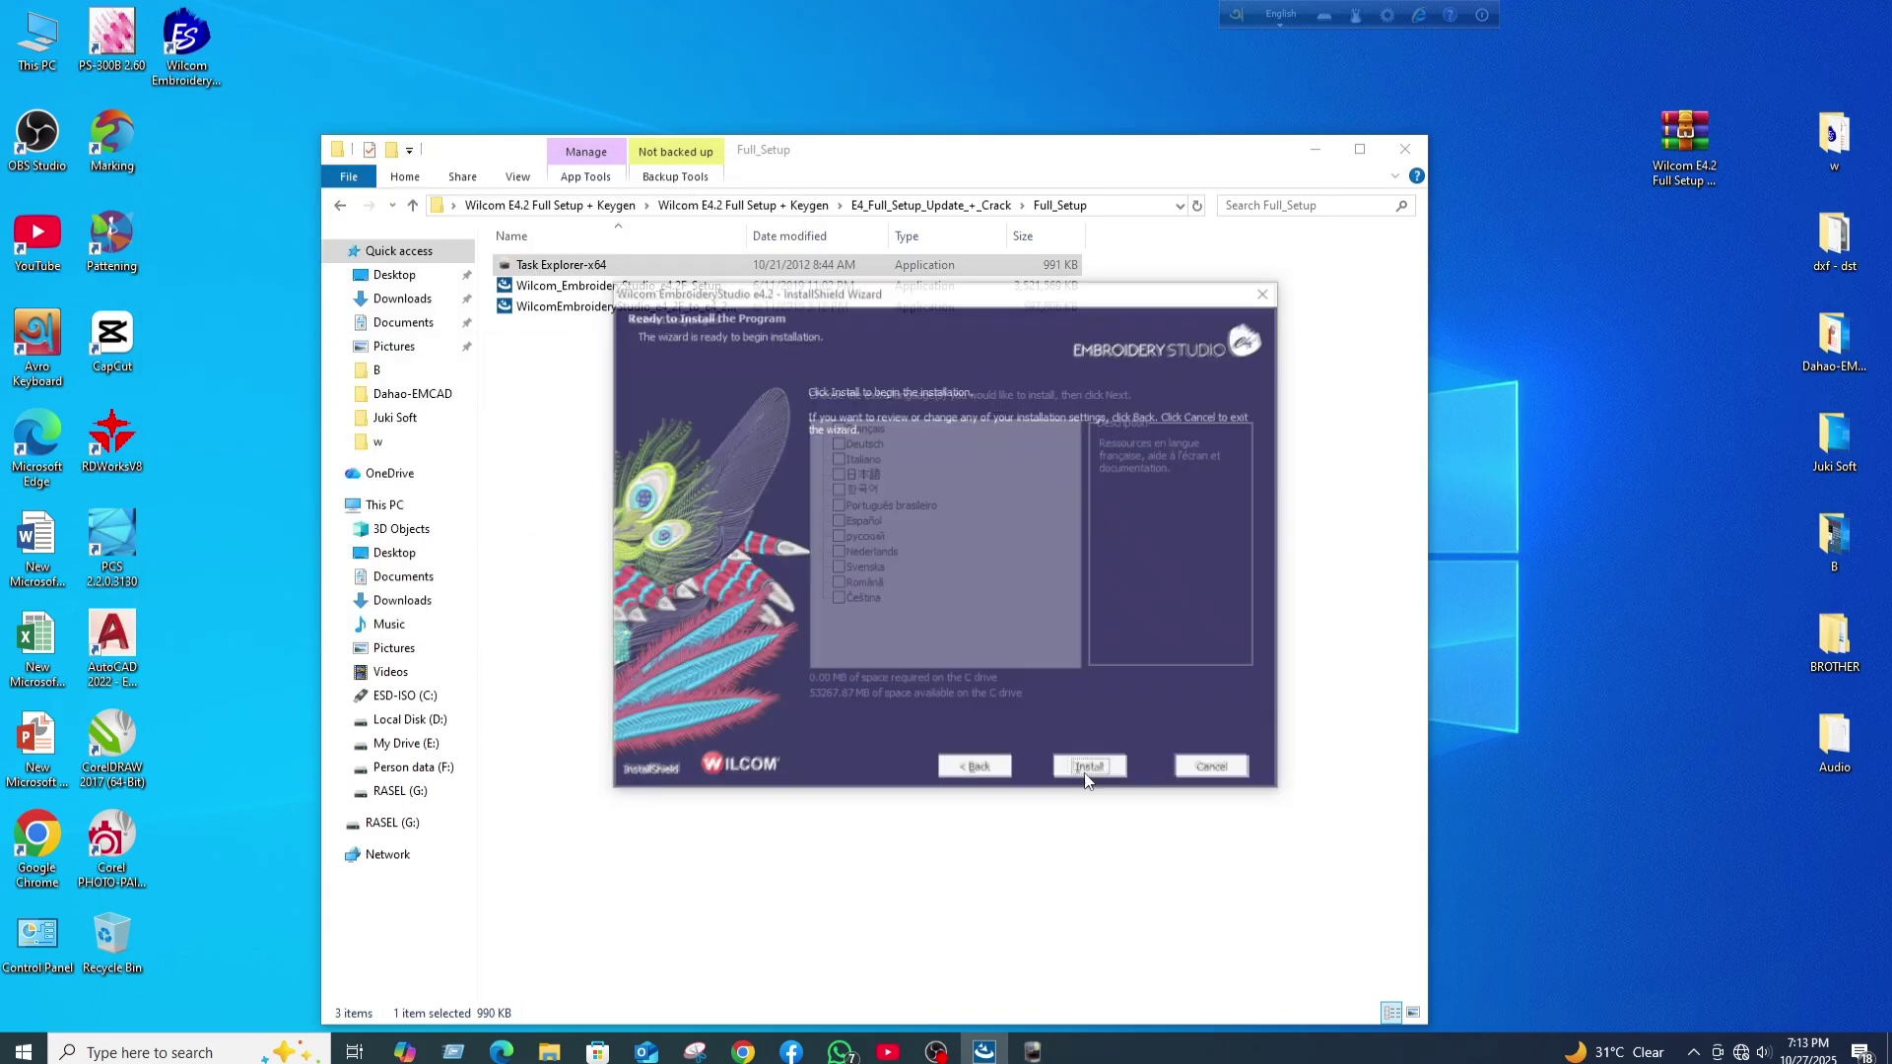
click(1084, 784)
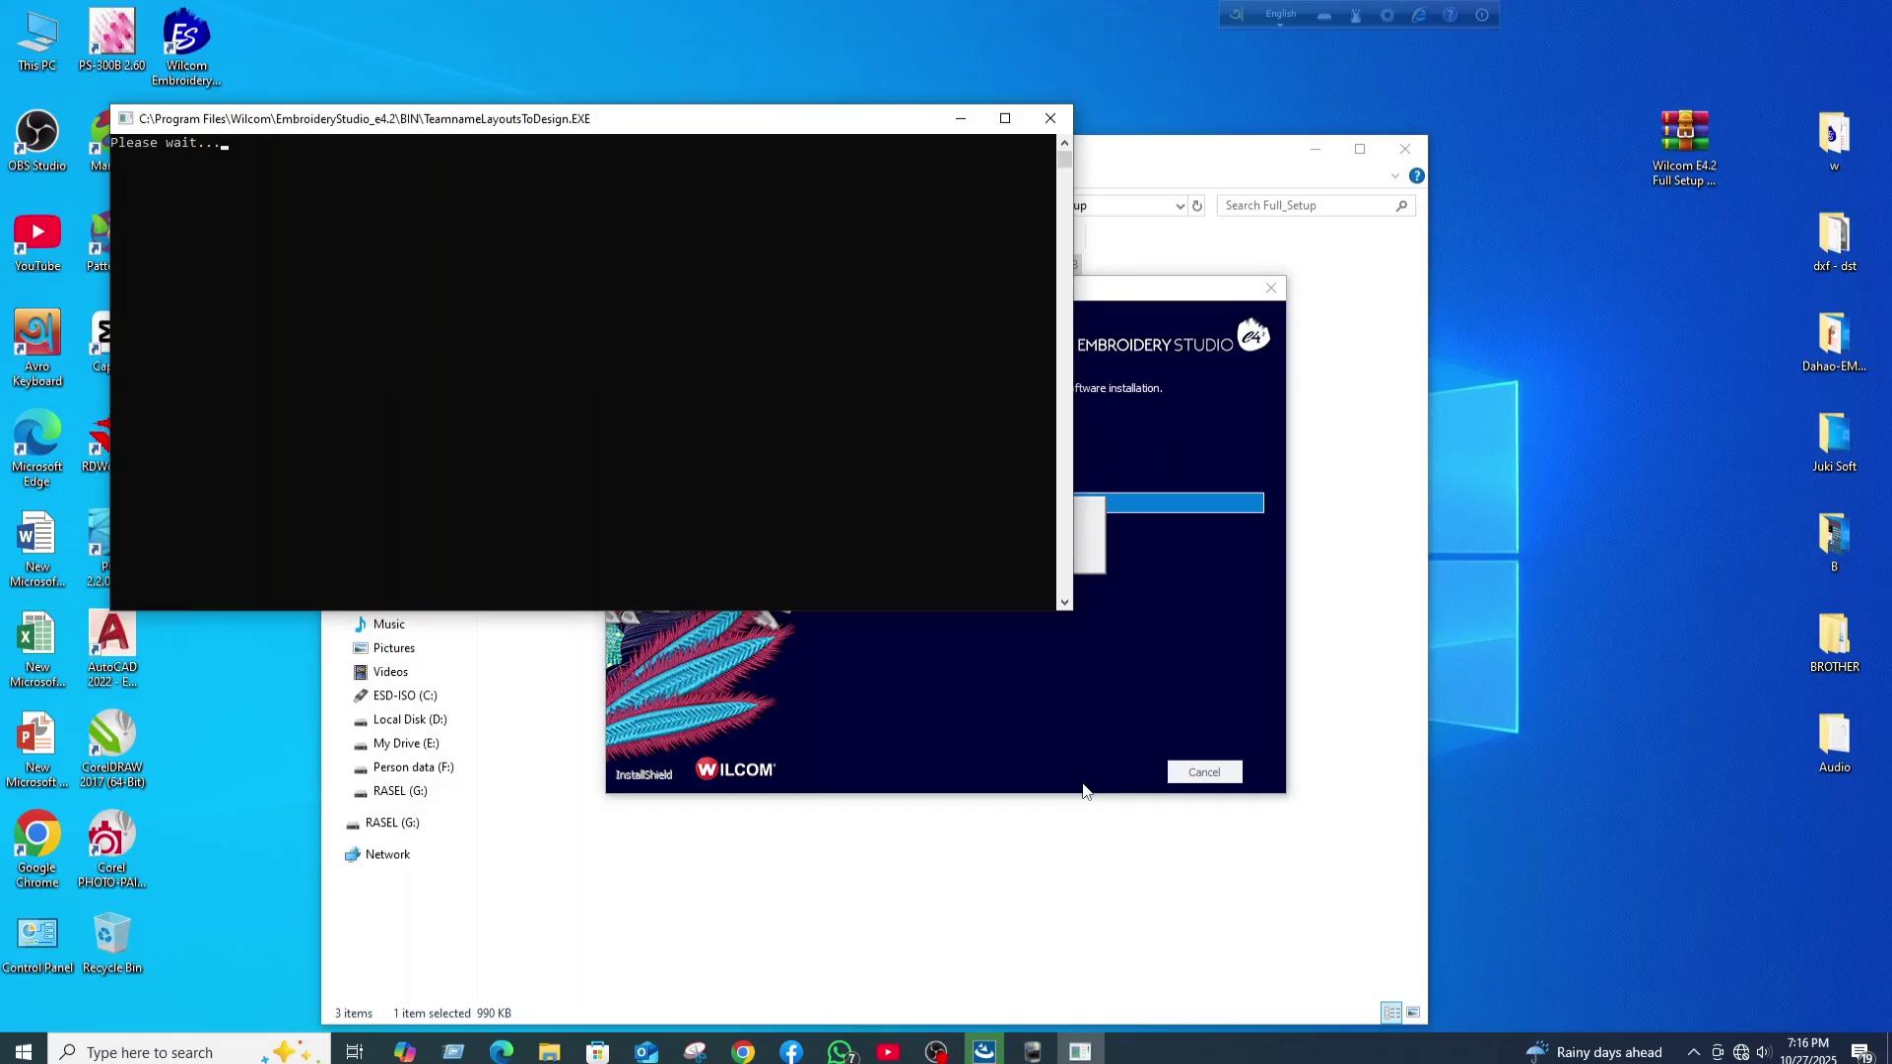
click(1159, 301)
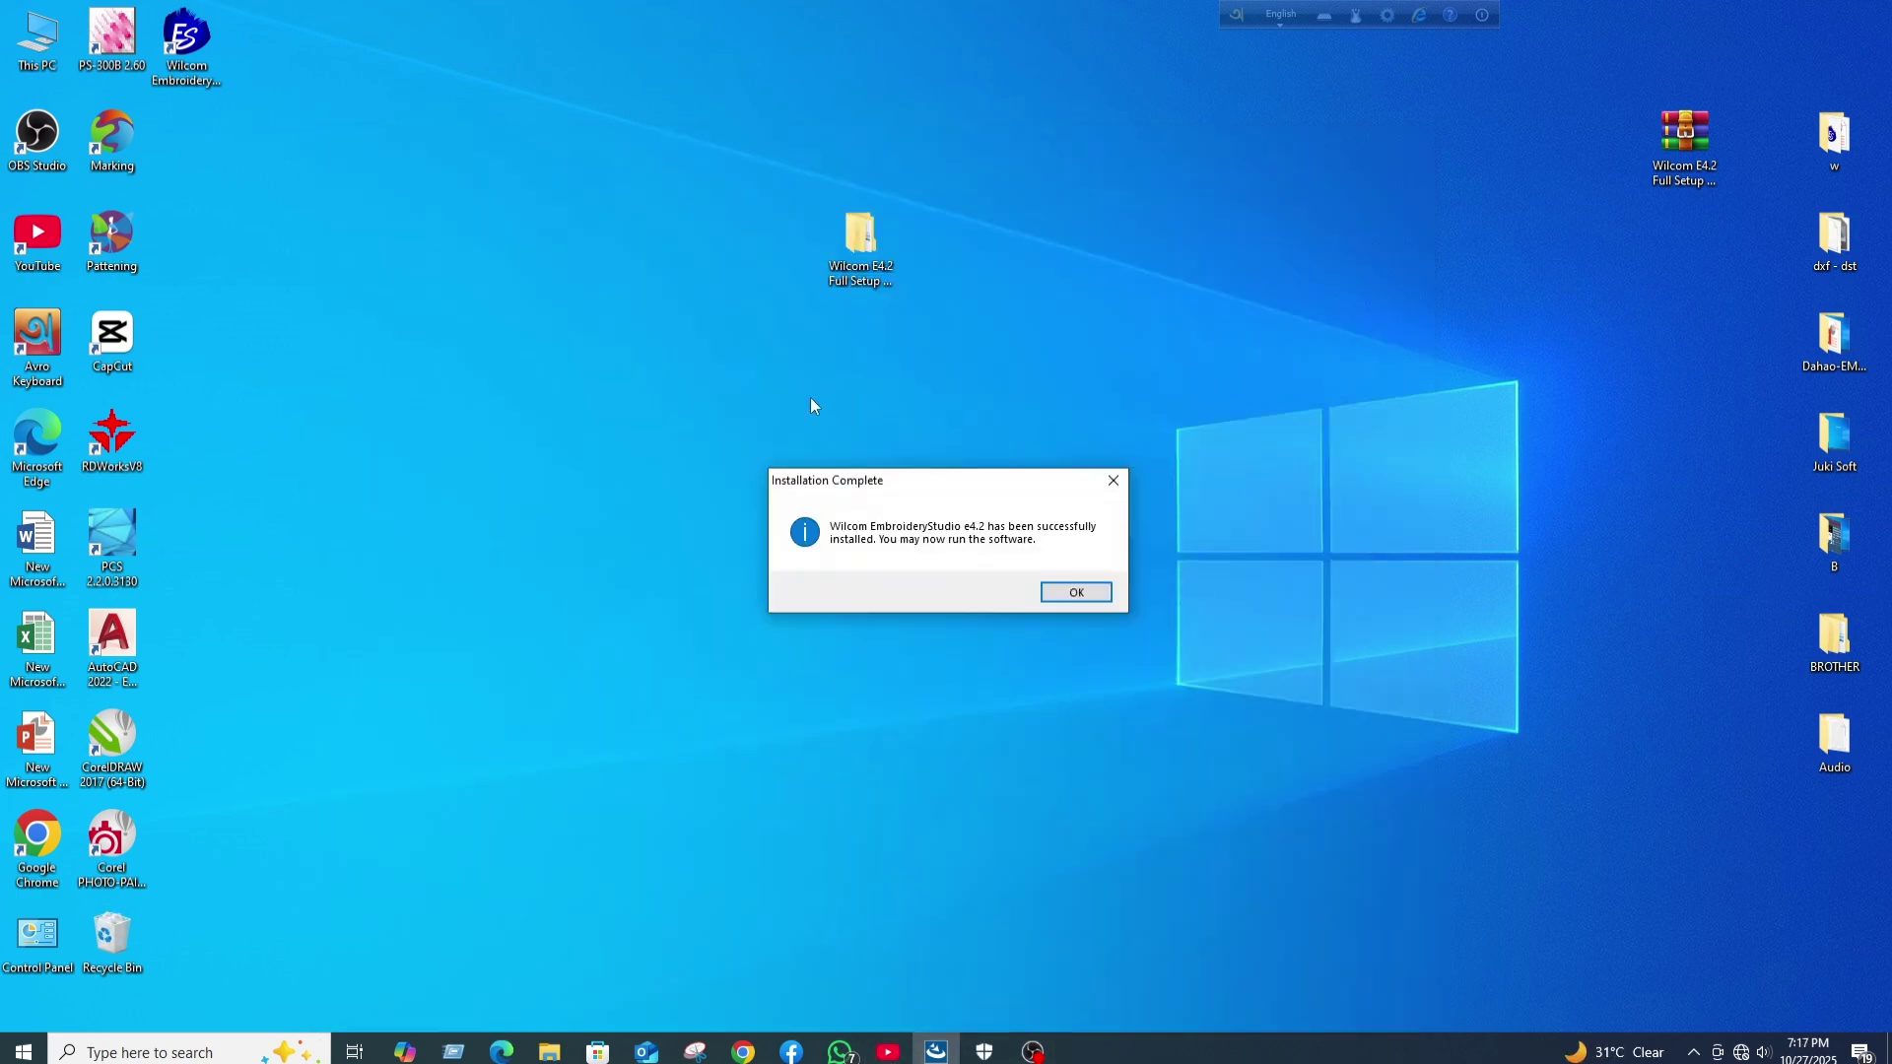
- Dismiss the completion message and browse from the desktop Wilcom E4.2 setup folder into E4_Full_Setup_Update_+_Crack\Crack
click(1075, 593)
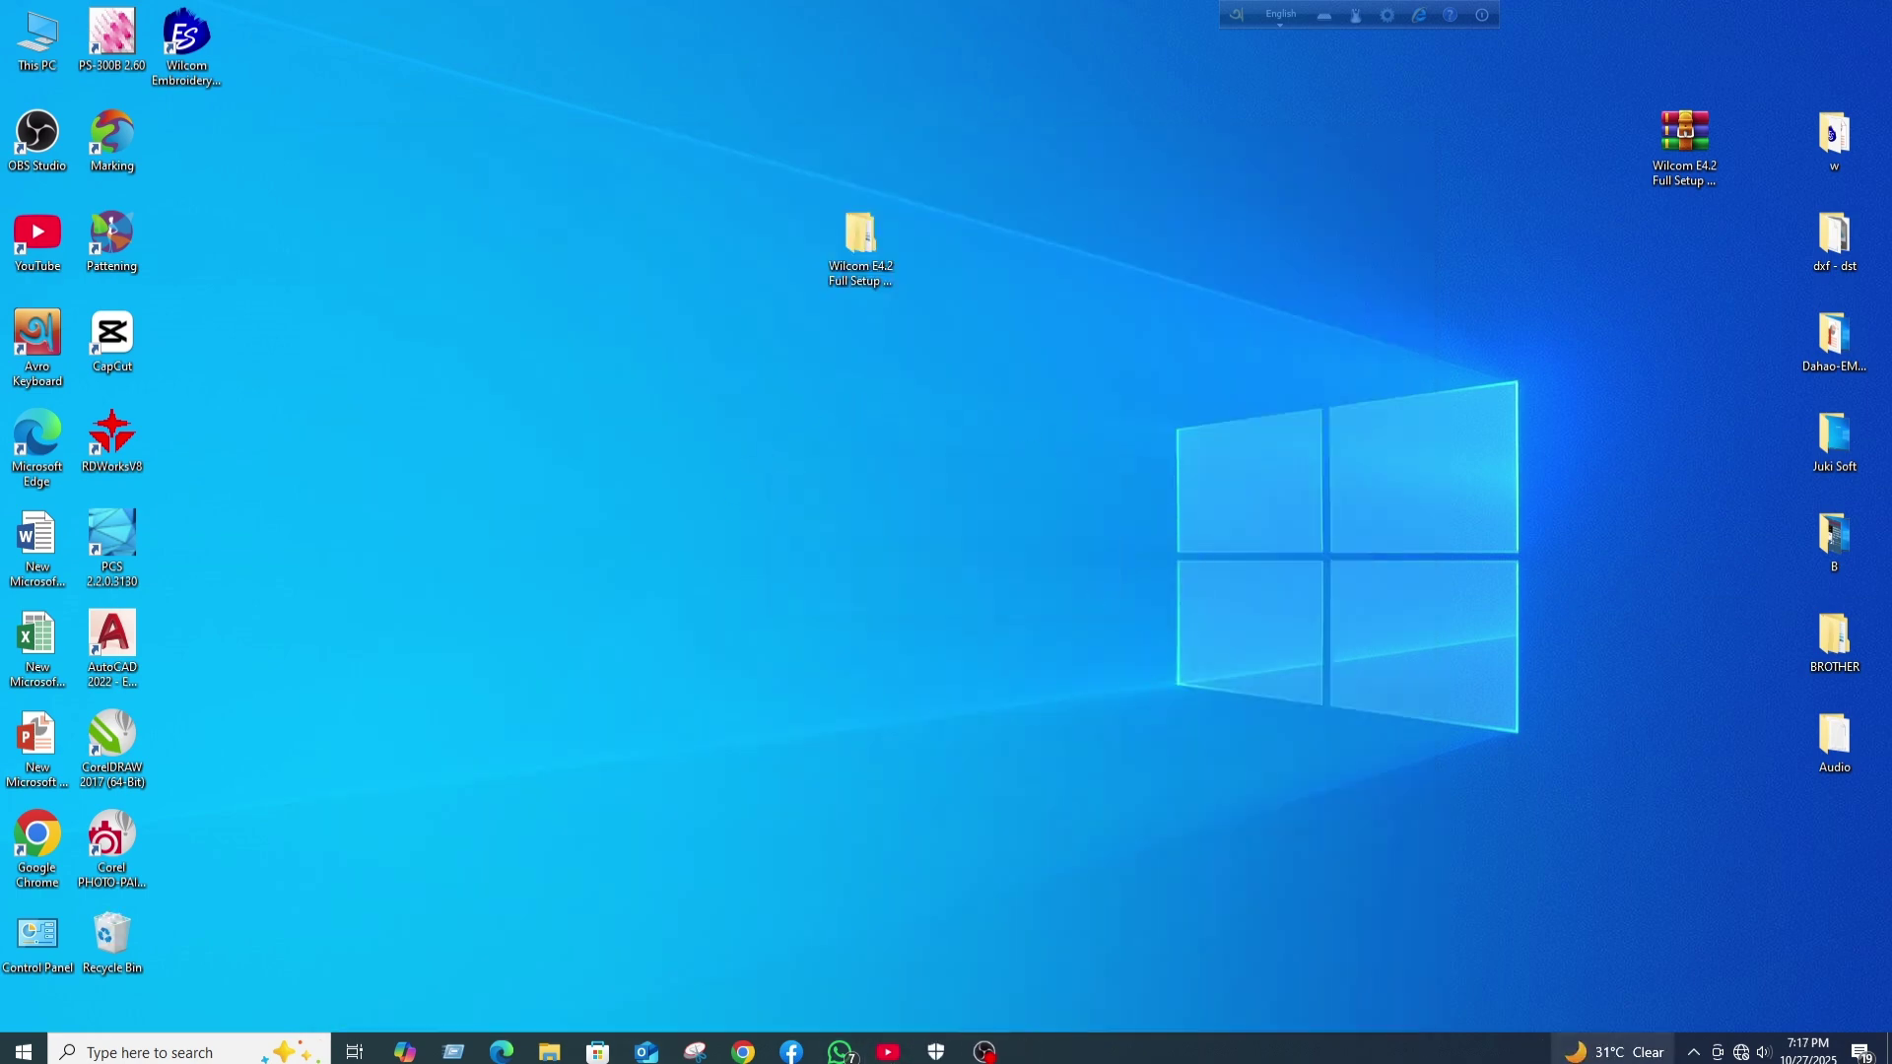
double_click(855, 224)
double_click(624, 268)
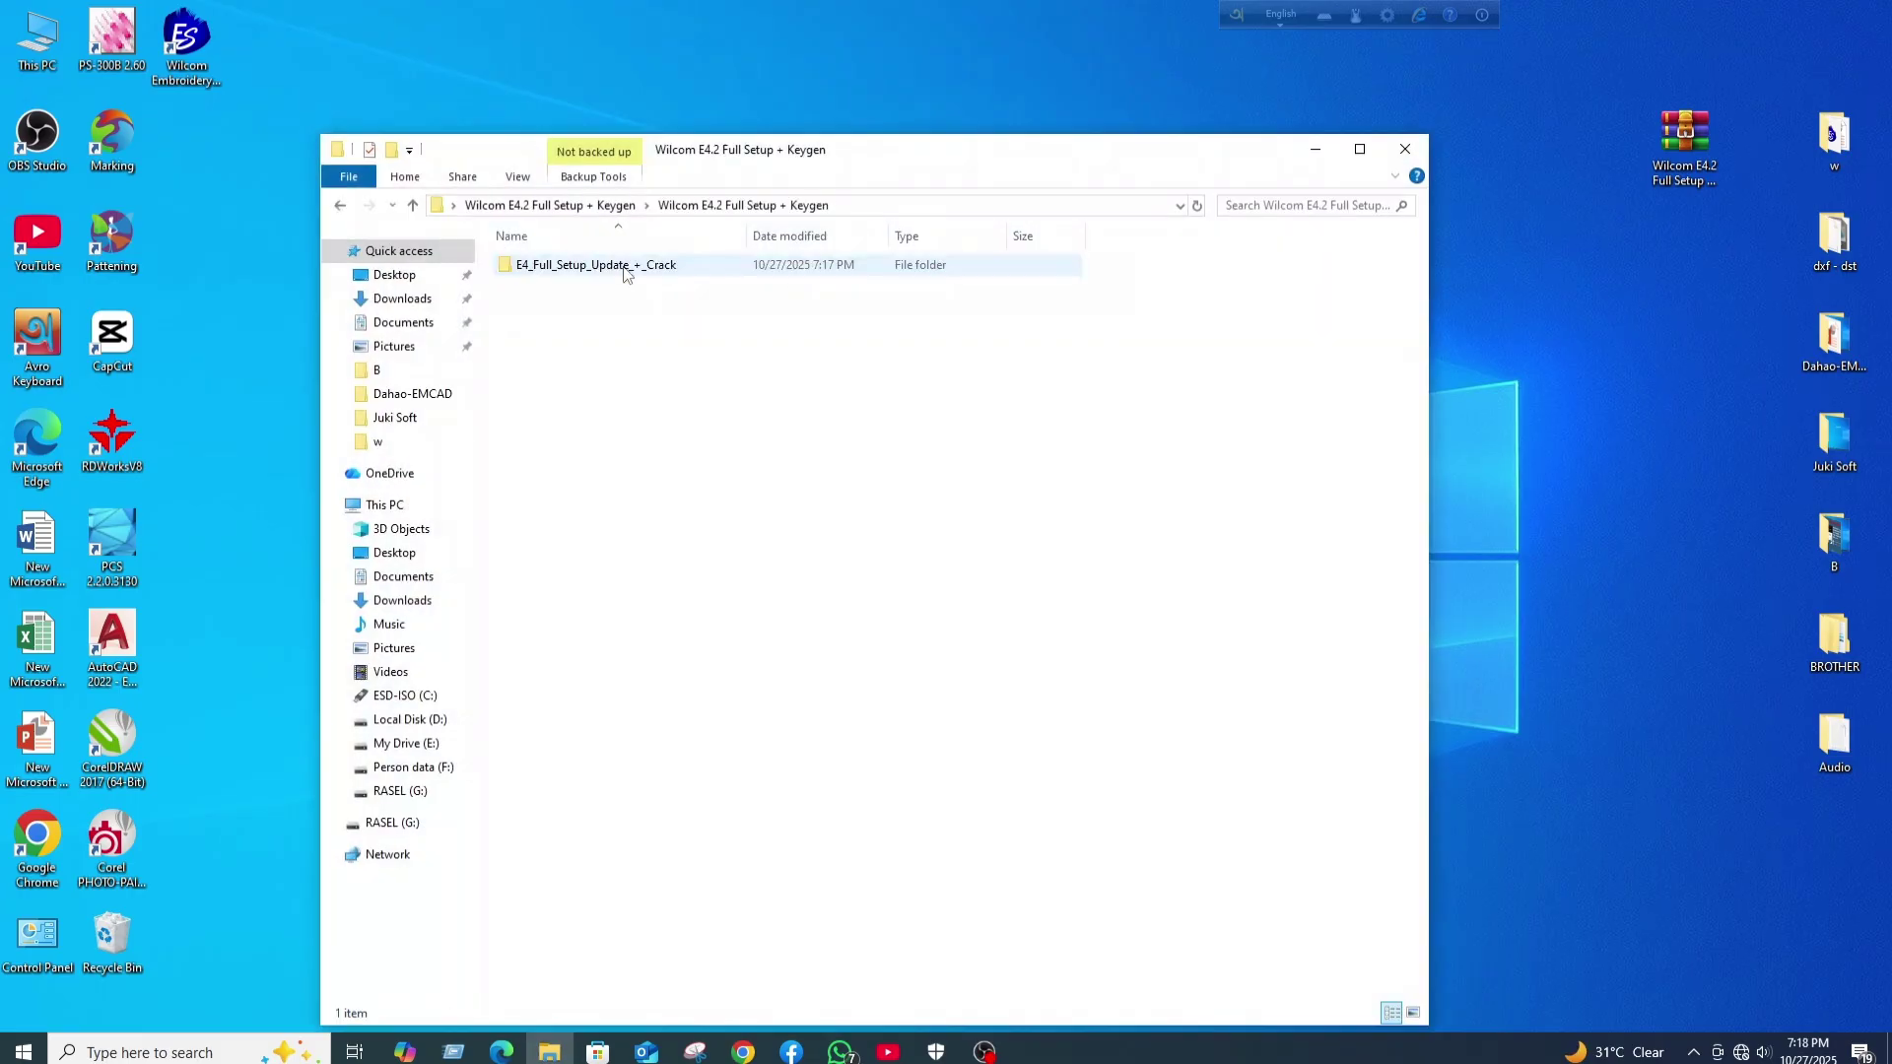
double_click(625, 268)
drag(817, 160, 891, 162)
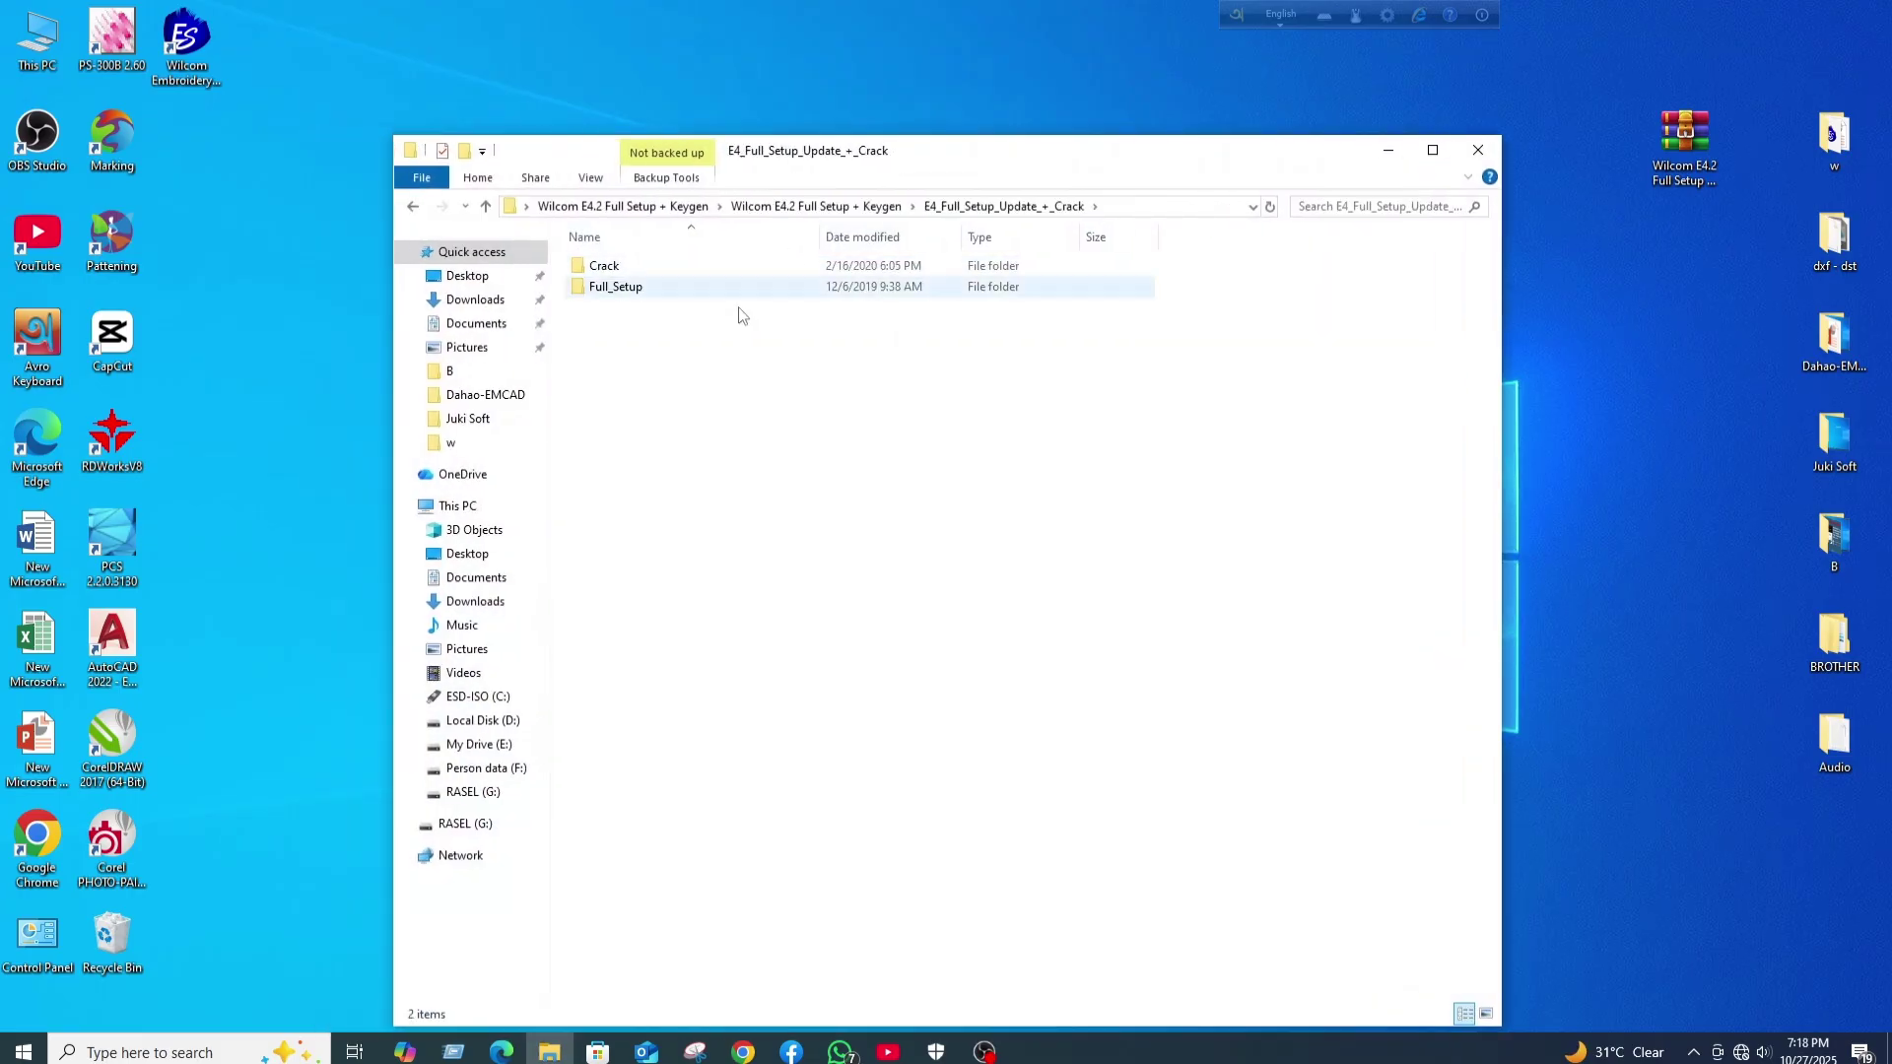
double_click(626, 268)
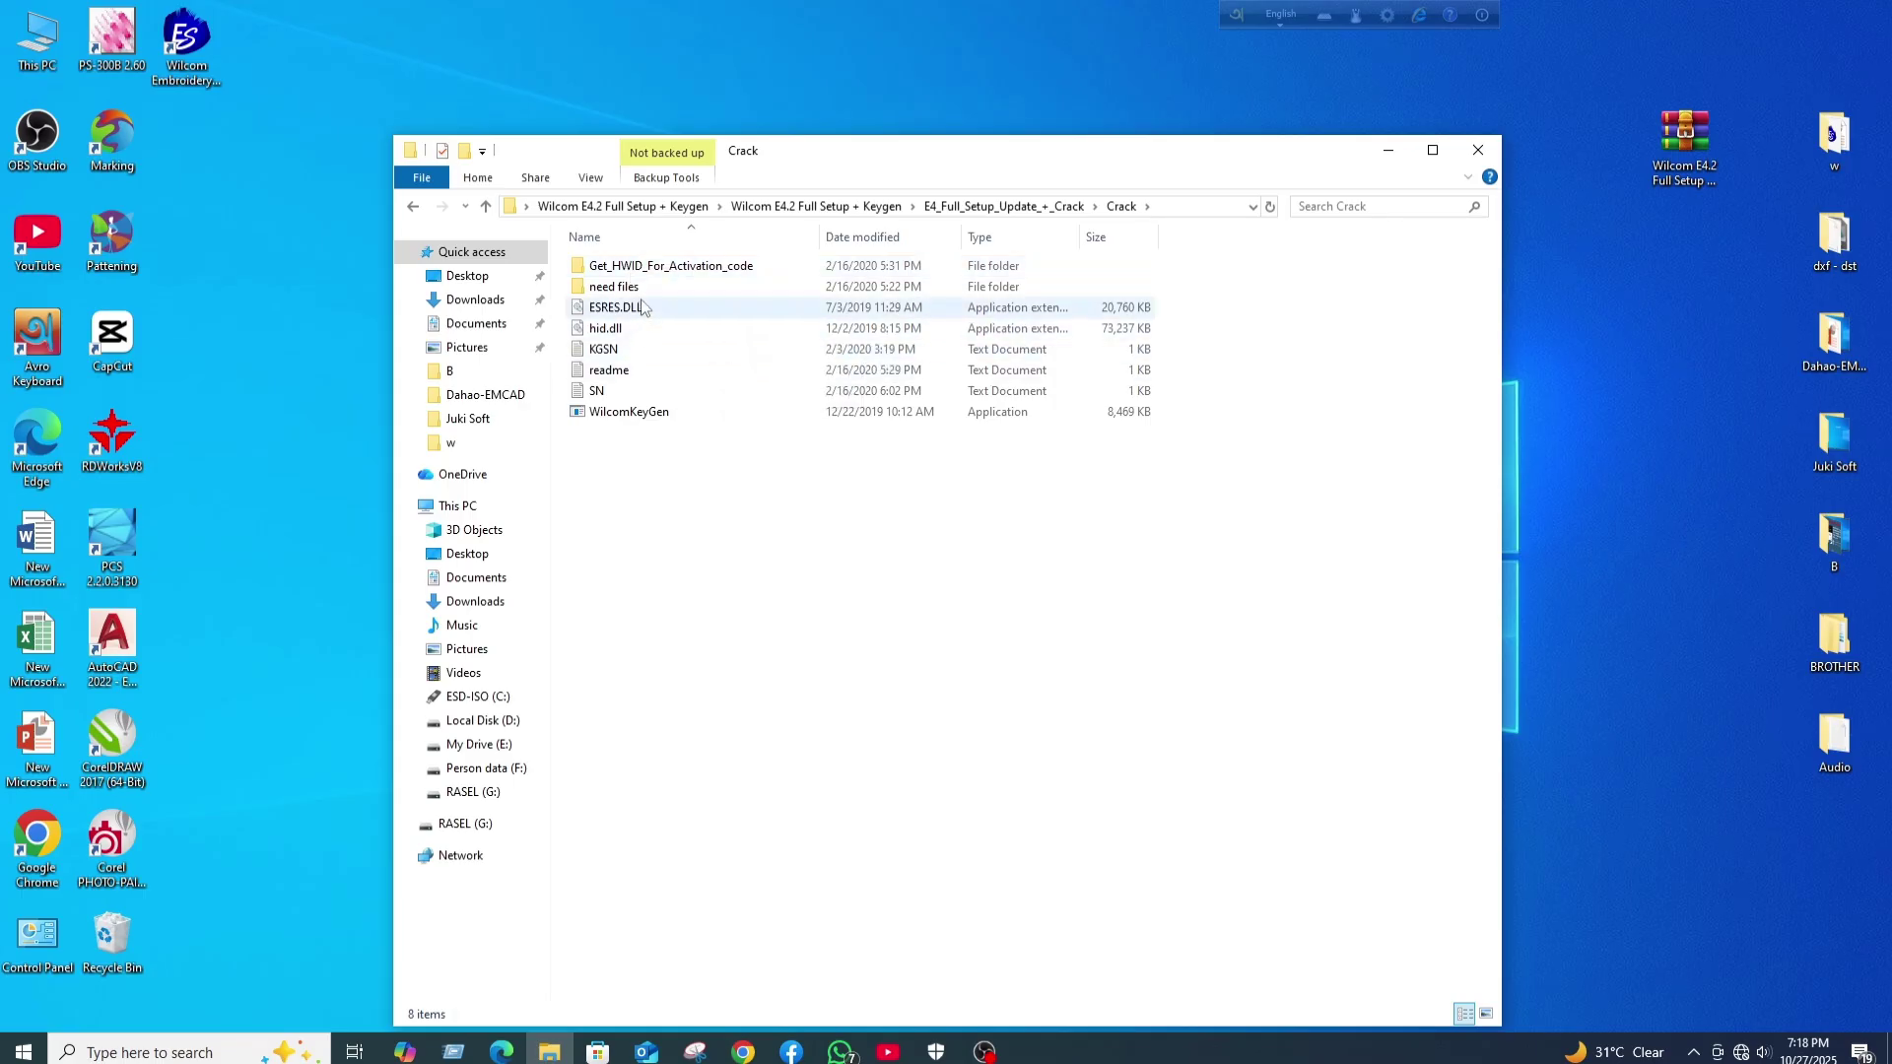
- Copy ESRES.DLL, hid.dll, KGSN and readme from the Crack folder
click(640, 314)
key(shift+Down)
key(shift+Down)
key(shift+Down)
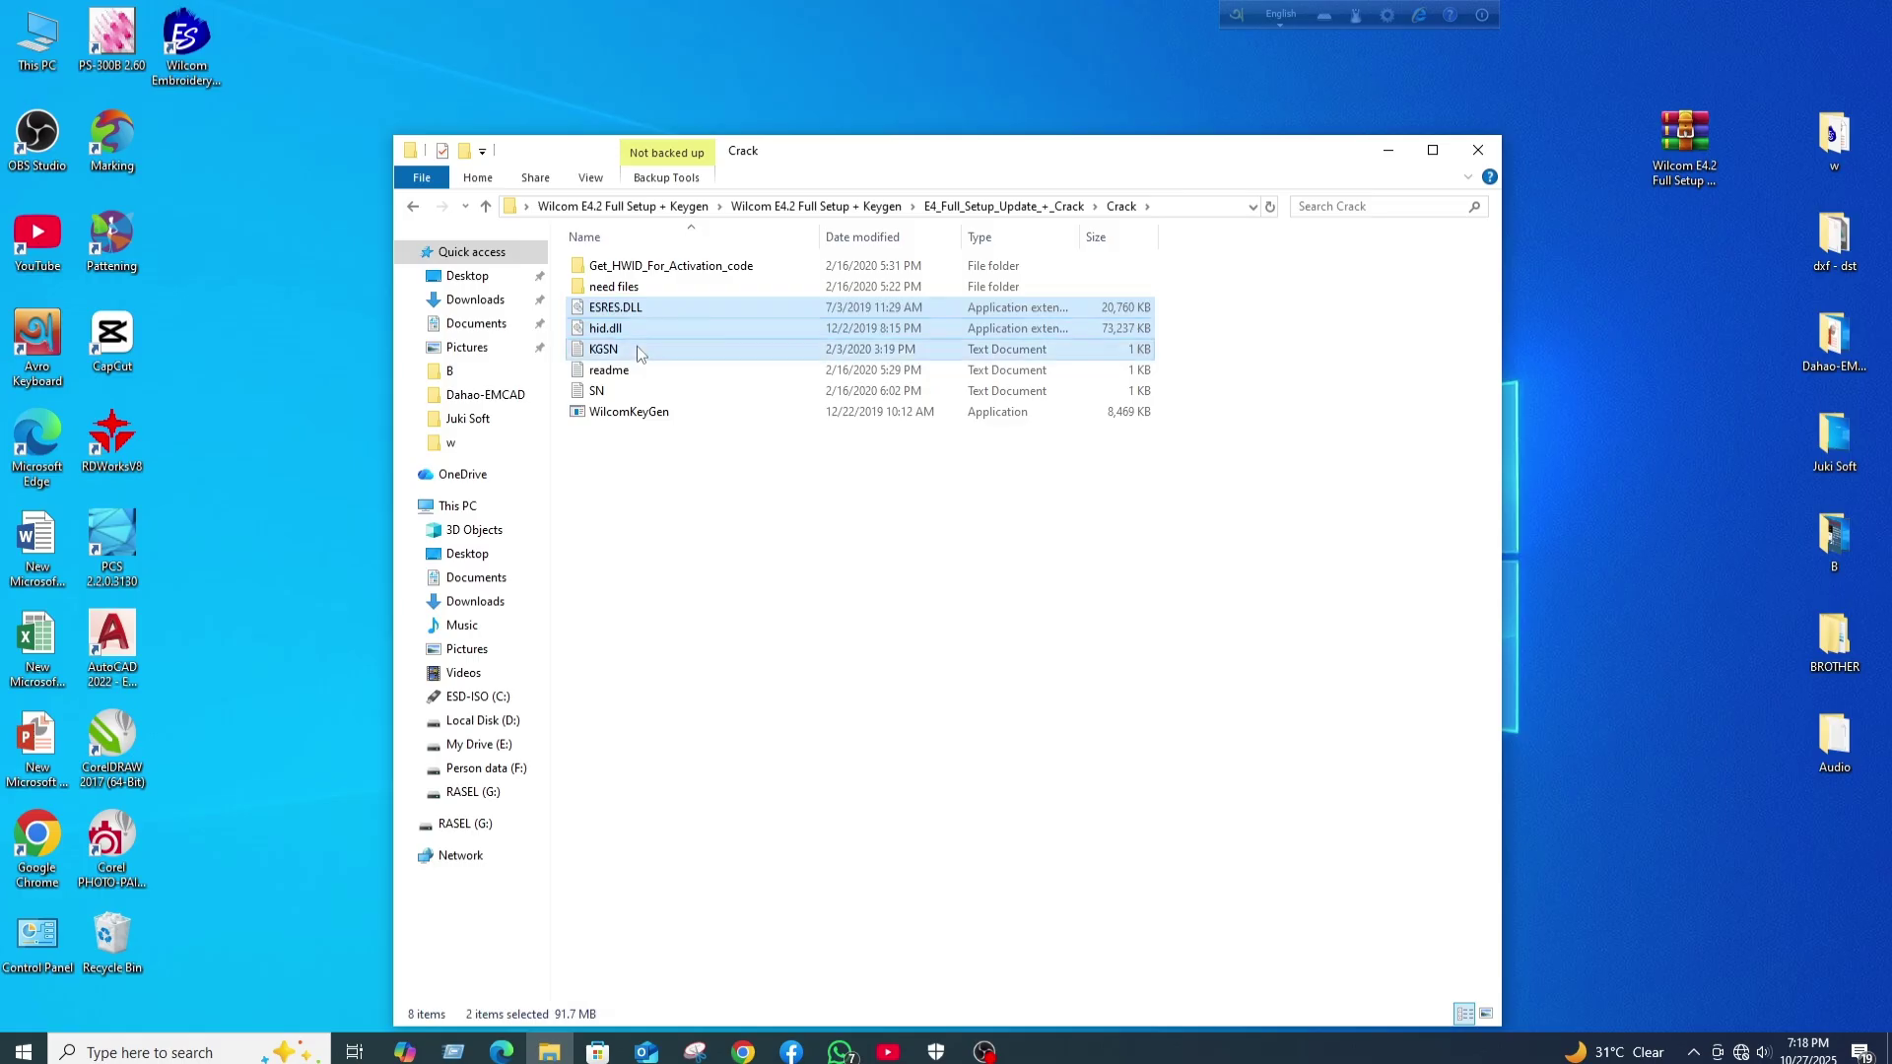
right_click(637, 318)
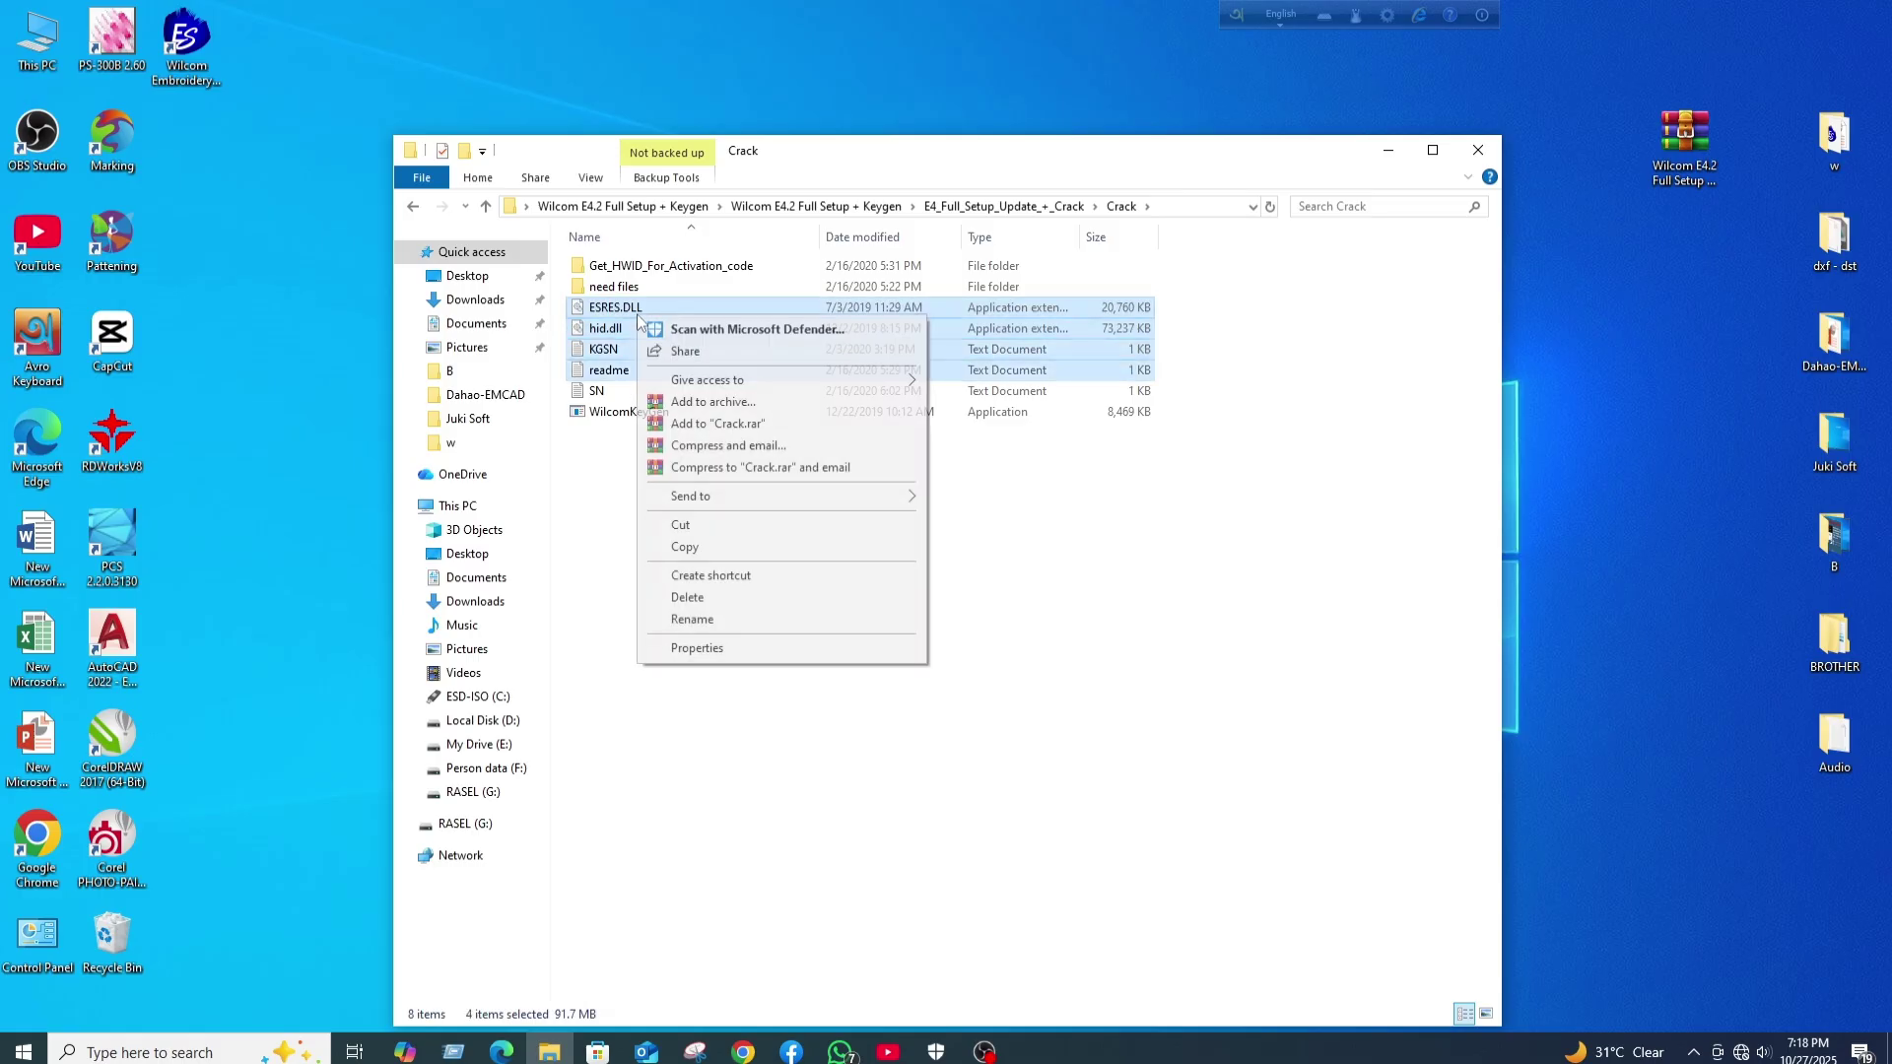
click(703, 549)
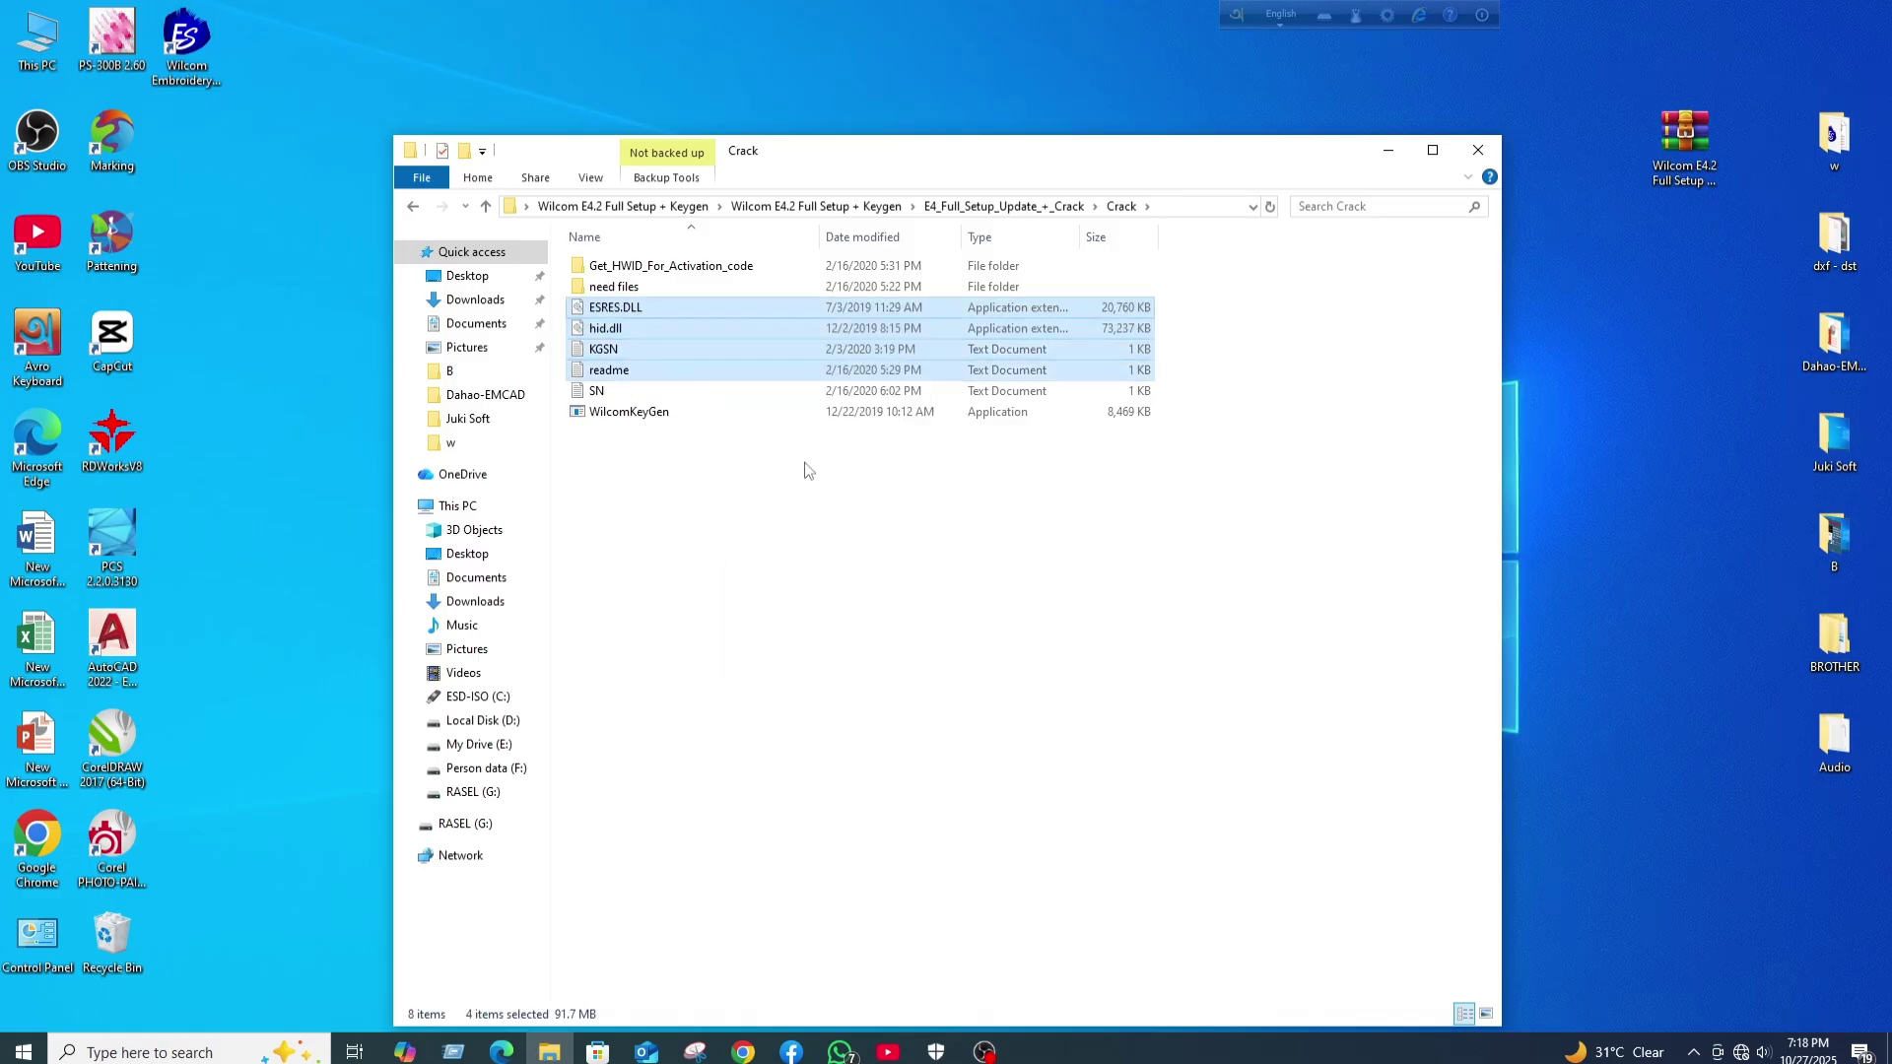
- Paste the four files into the EmbroideryStudio BIN folder, replacing the existing ones
right_click(187, 46)
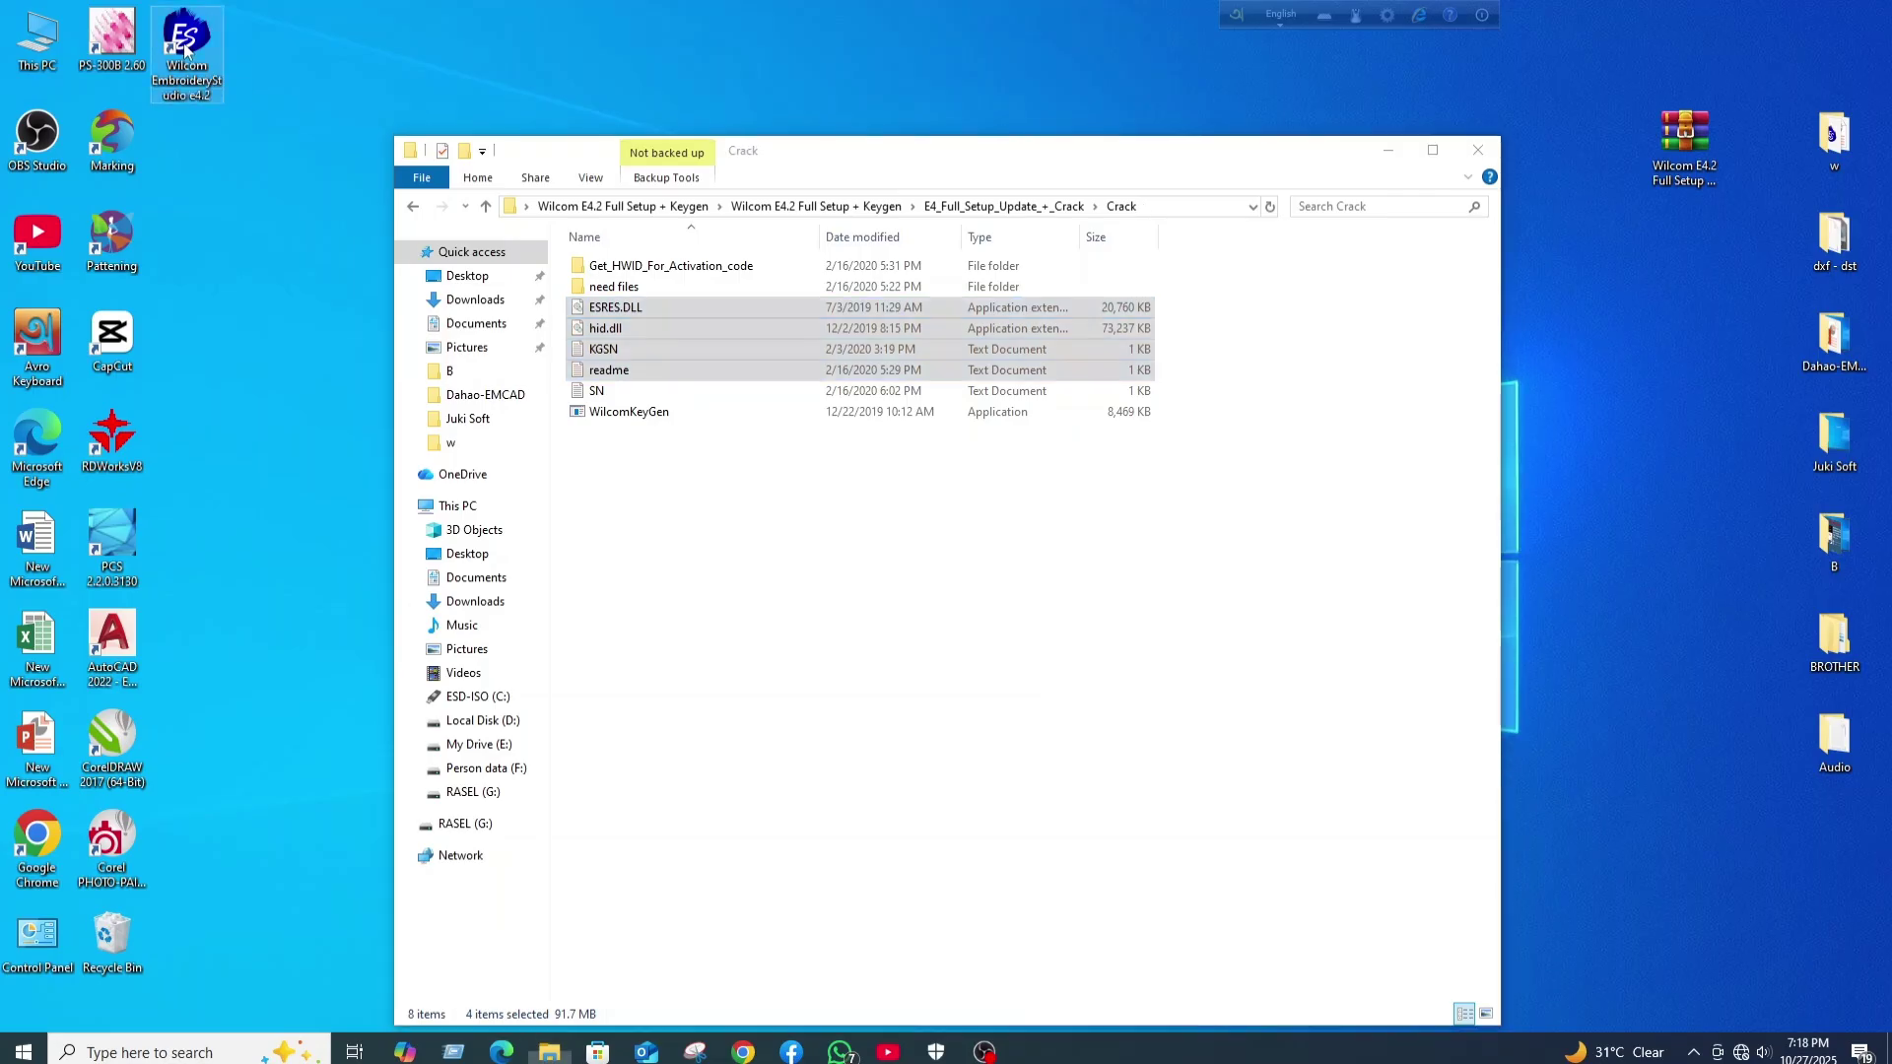
click(243, 530)
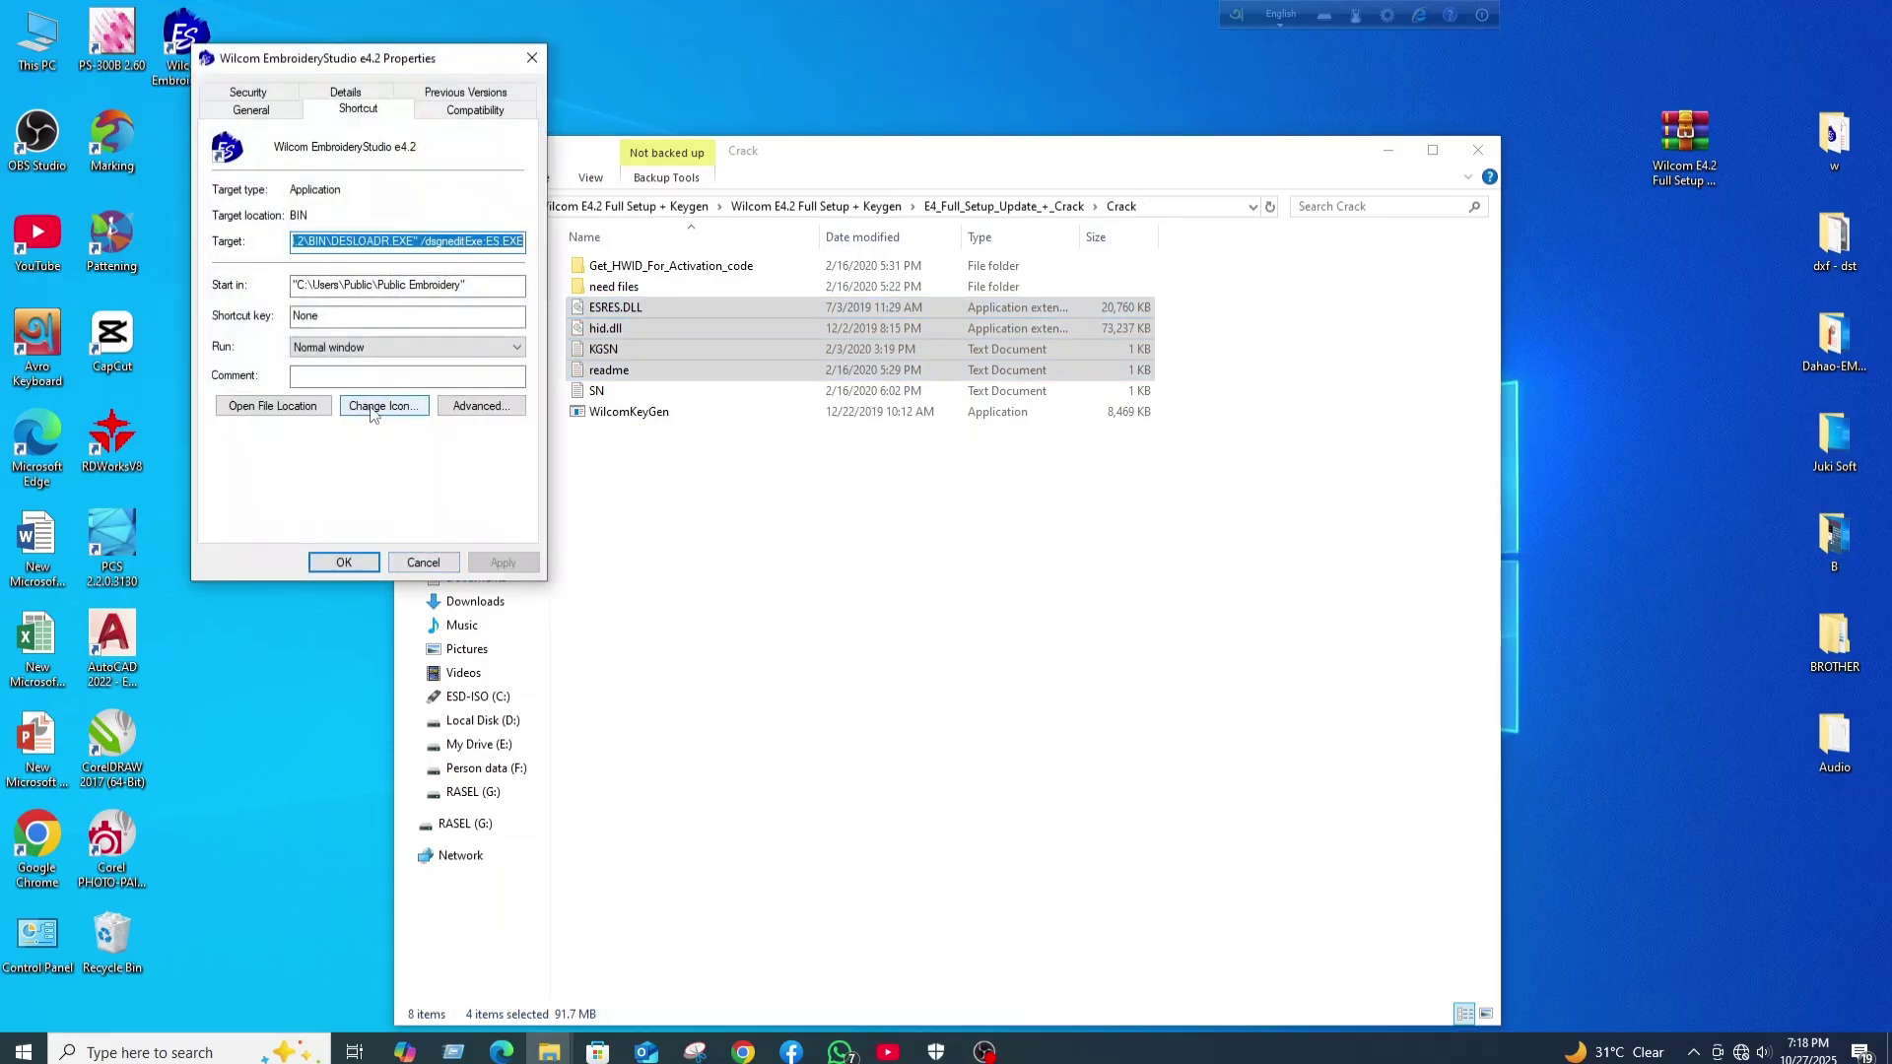
click(279, 408)
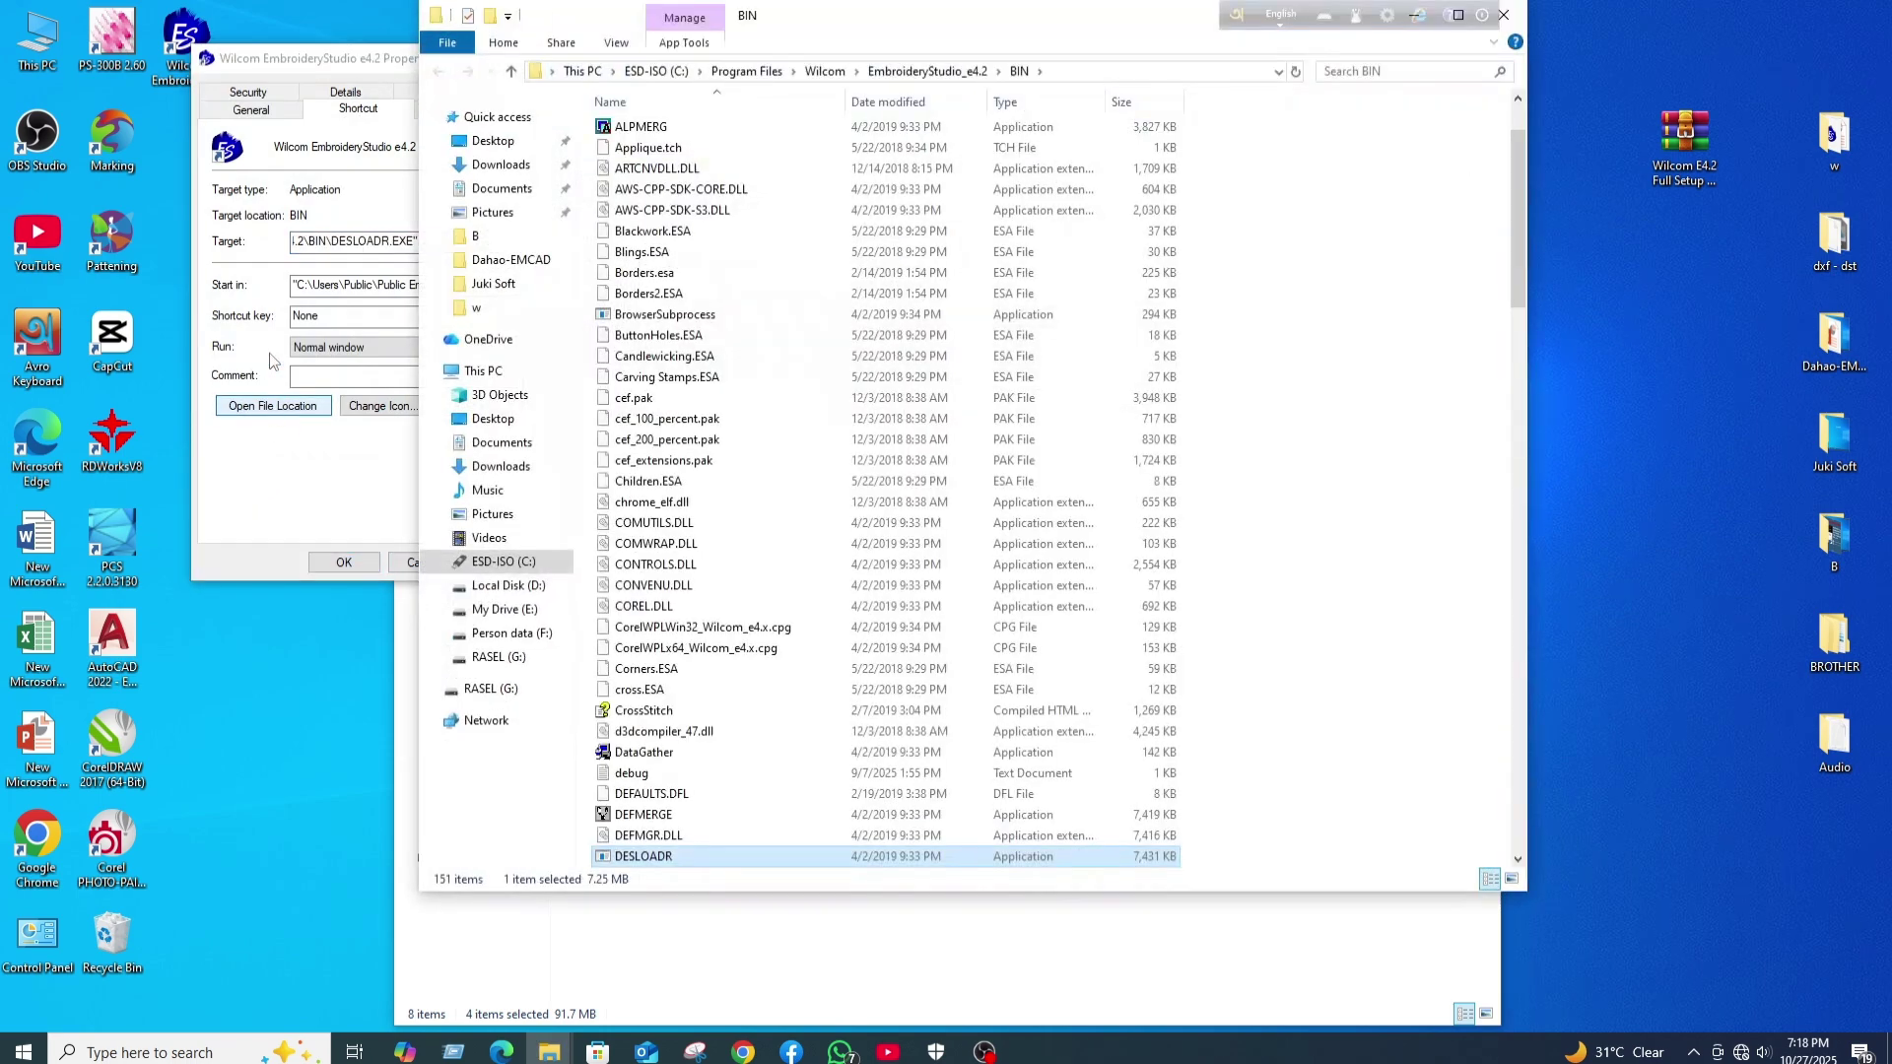
right_click(1329, 280)
click(1379, 418)
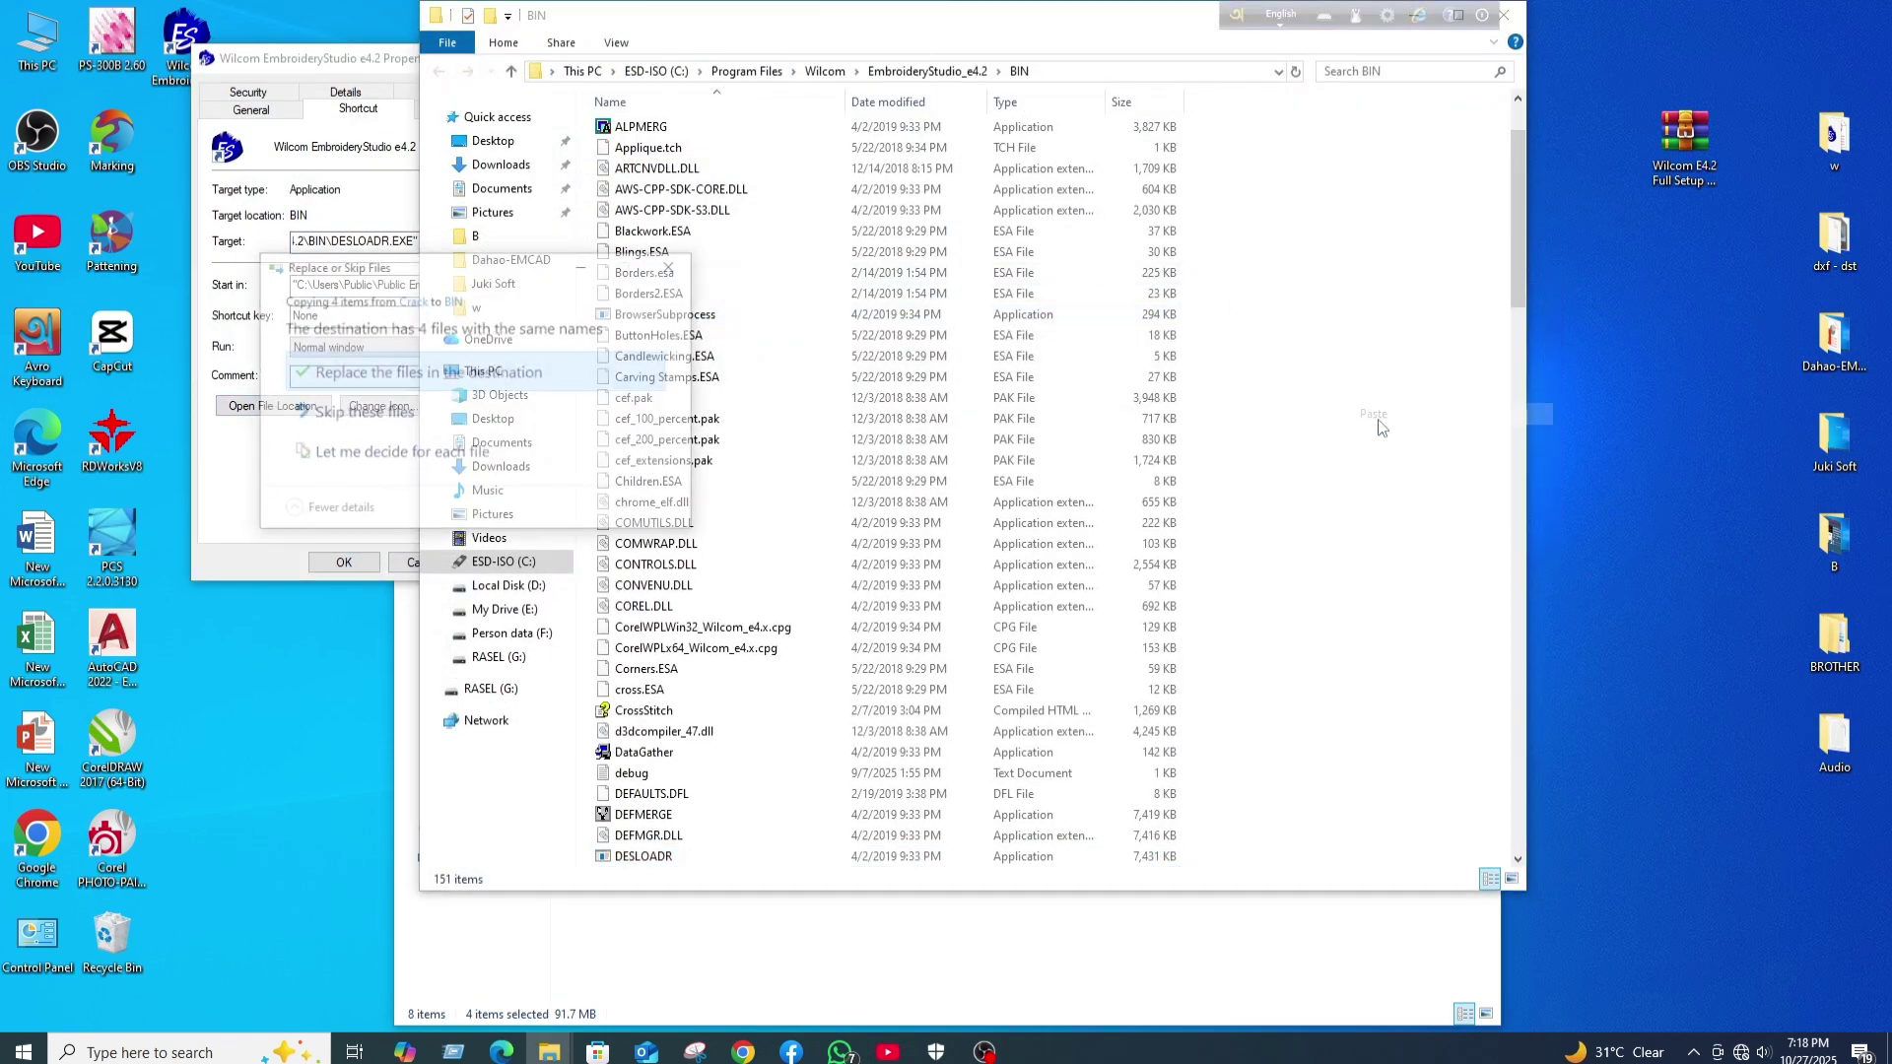
click(358, 371)
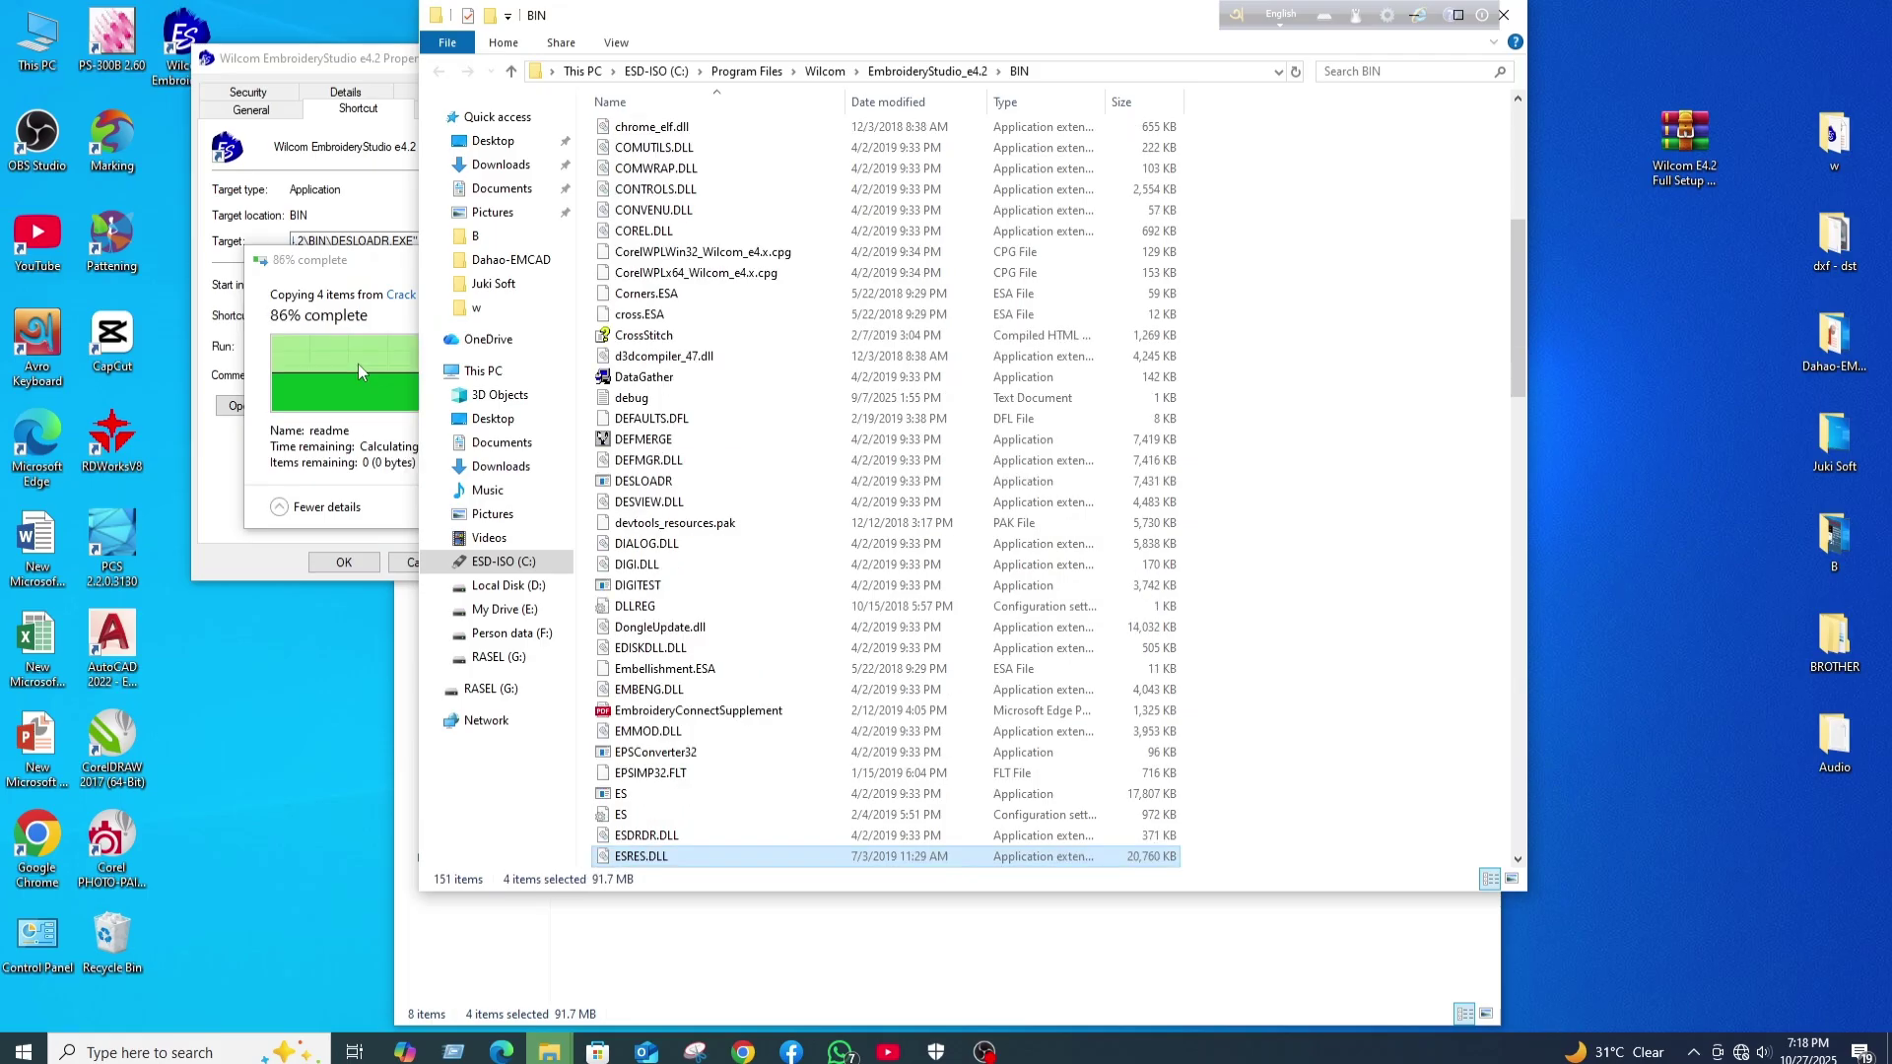
- Confirm and close the shortcut Properties dialog, then close the BIN folder window
drag(347, 60, 153, 163)
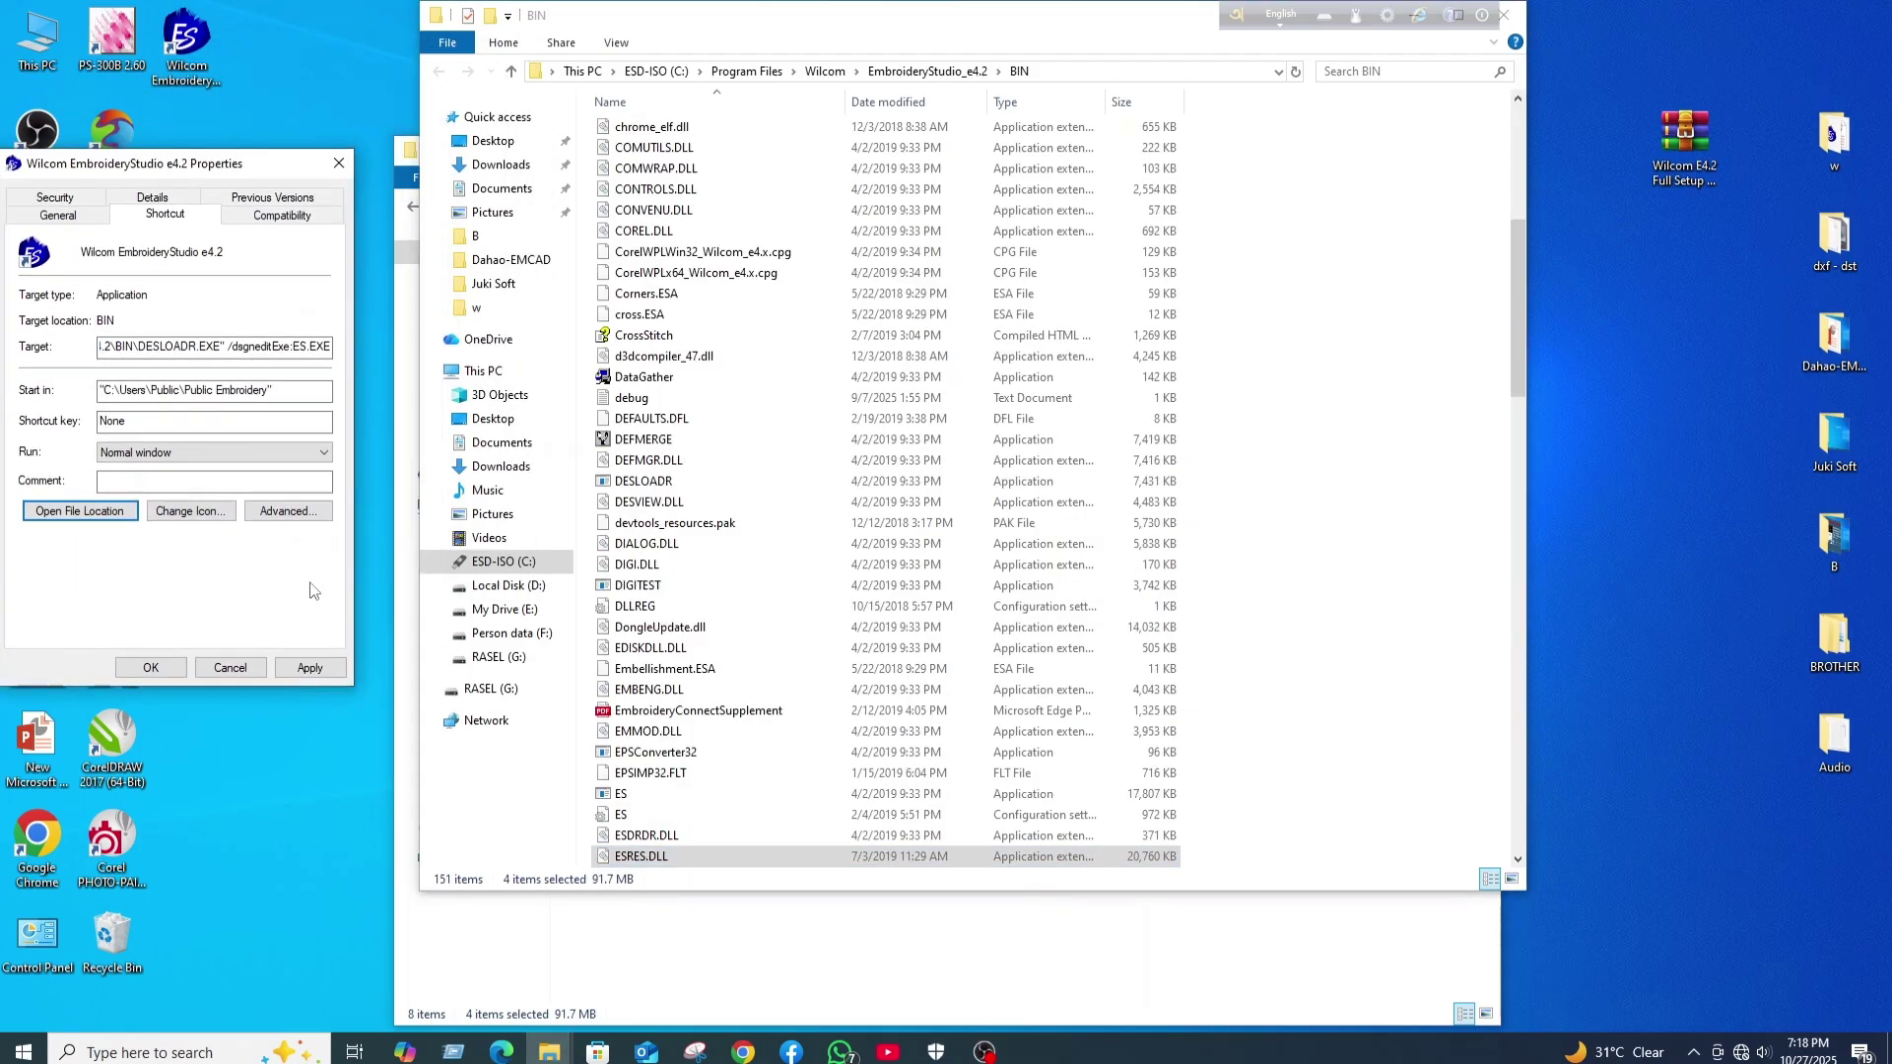
click(310, 667)
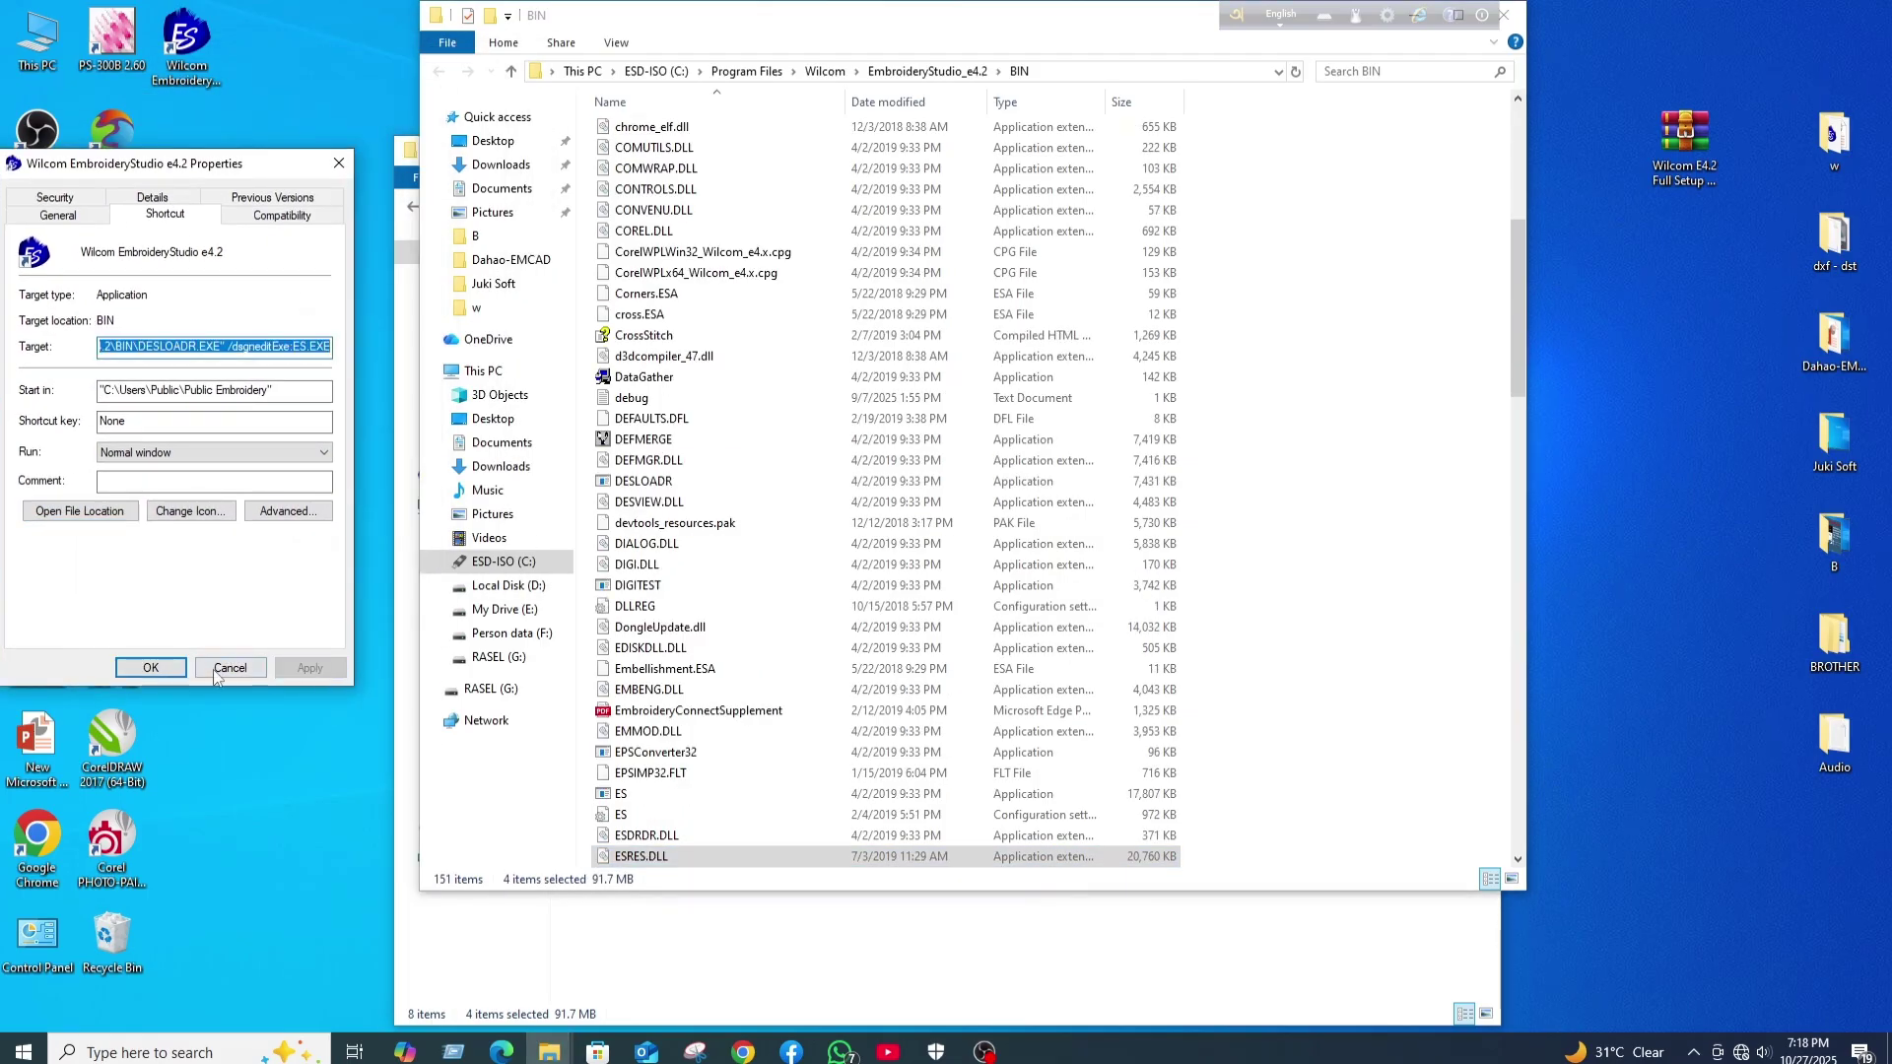
click(151, 667)
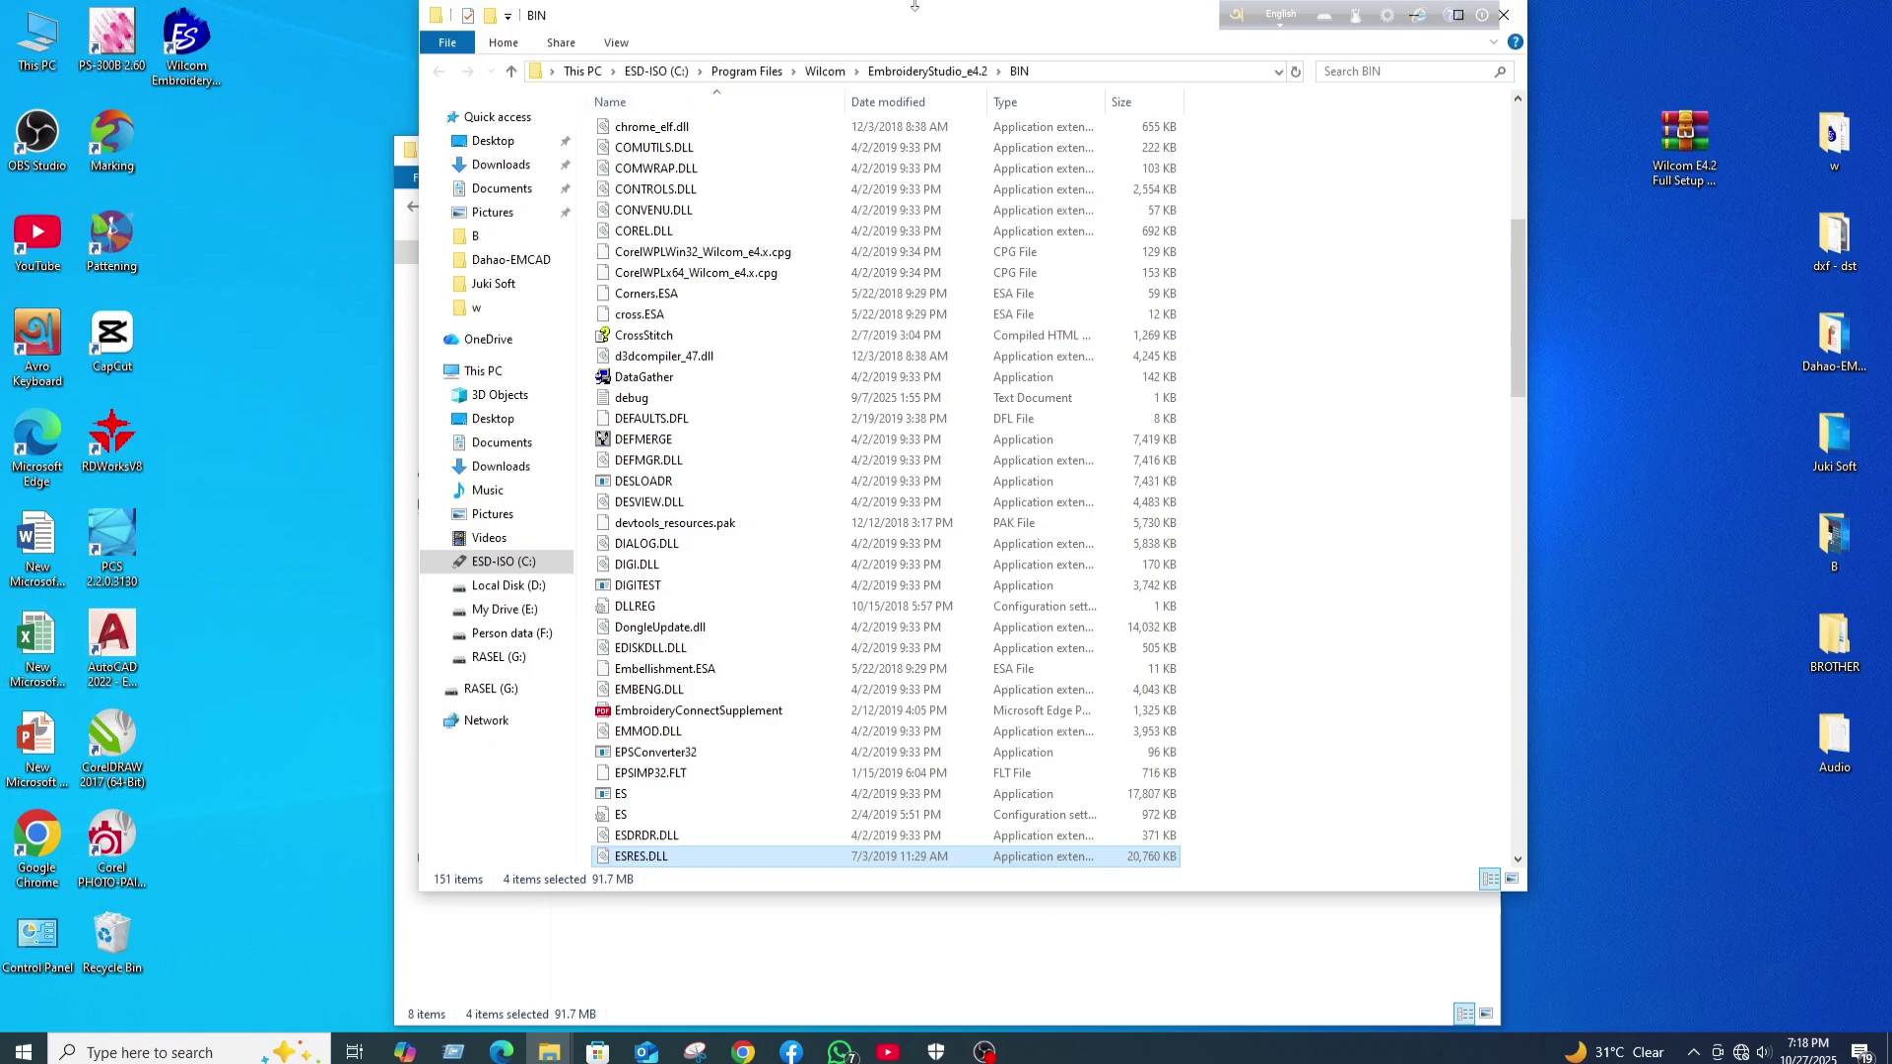
drag(920, 15, 745, 125)
click(1330, 126)
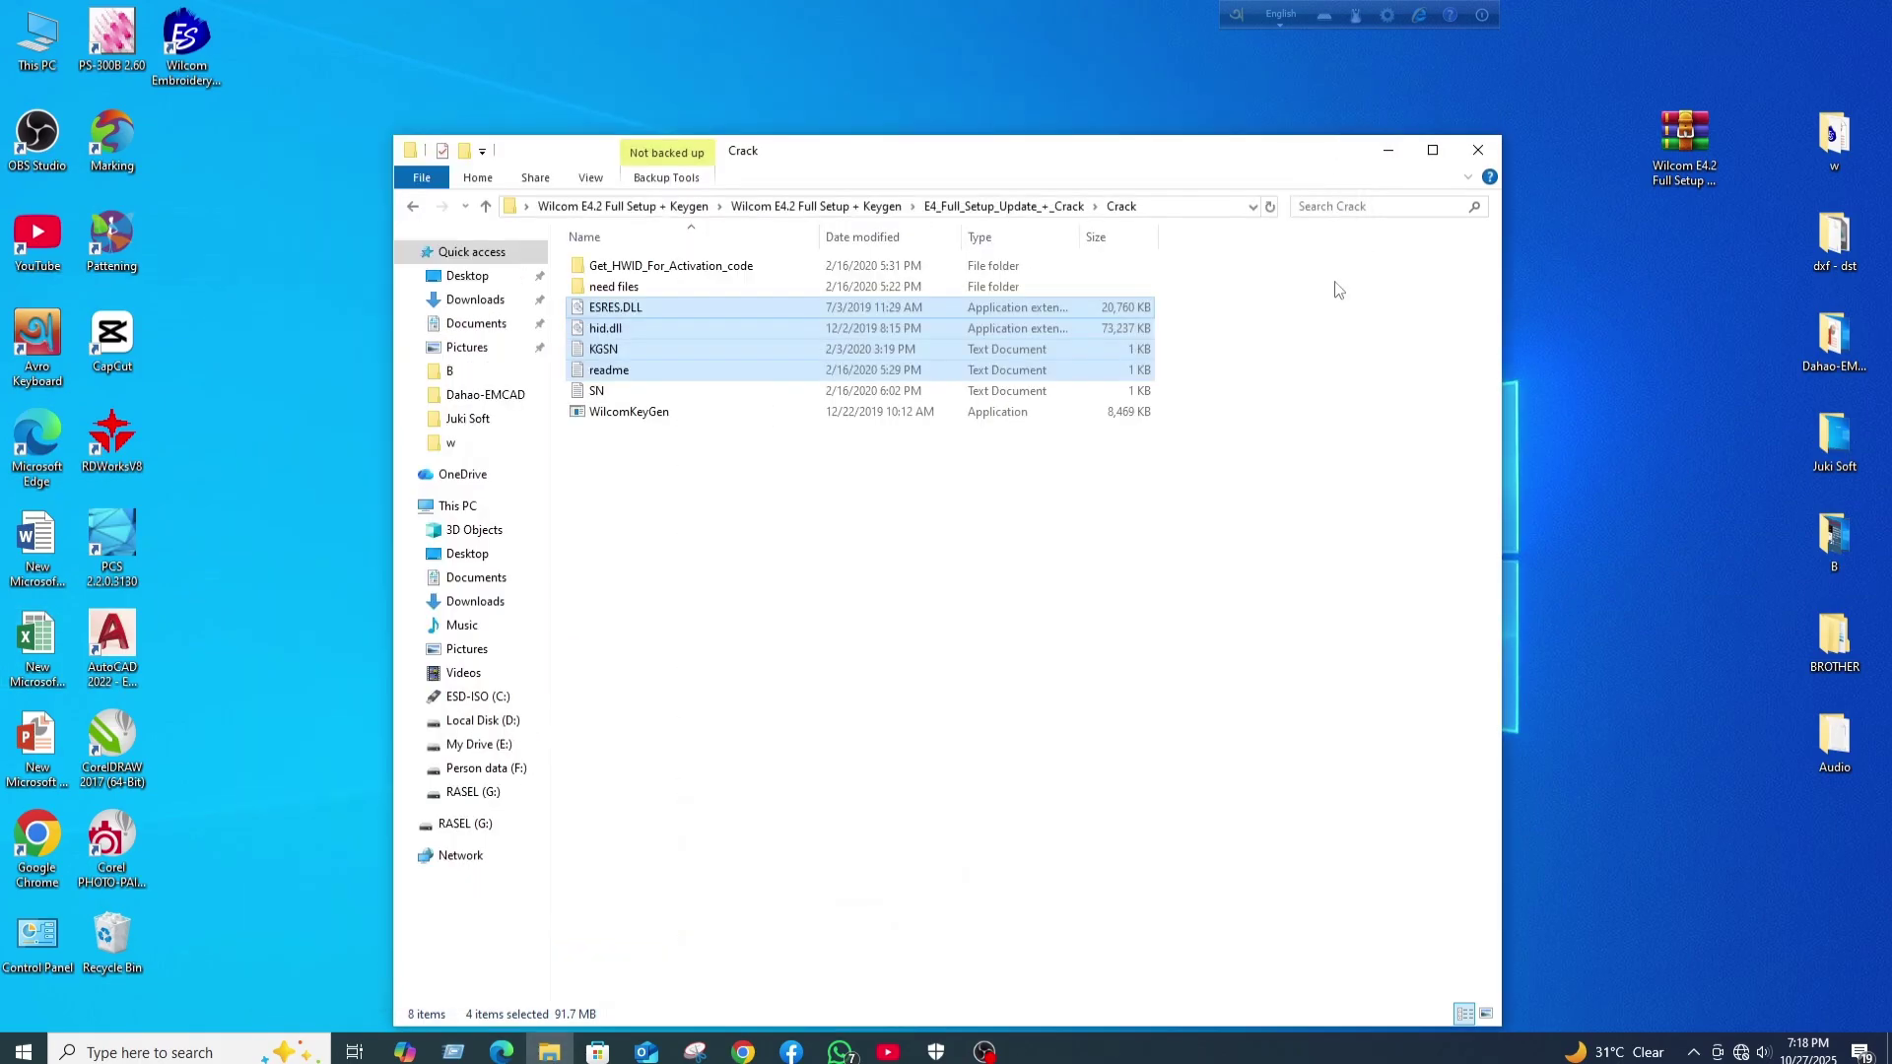
- Copy the Hardware ID from the Get_HWID_For_Activation_code License Test App, close it, and return to Crack
double_click(651, 266)
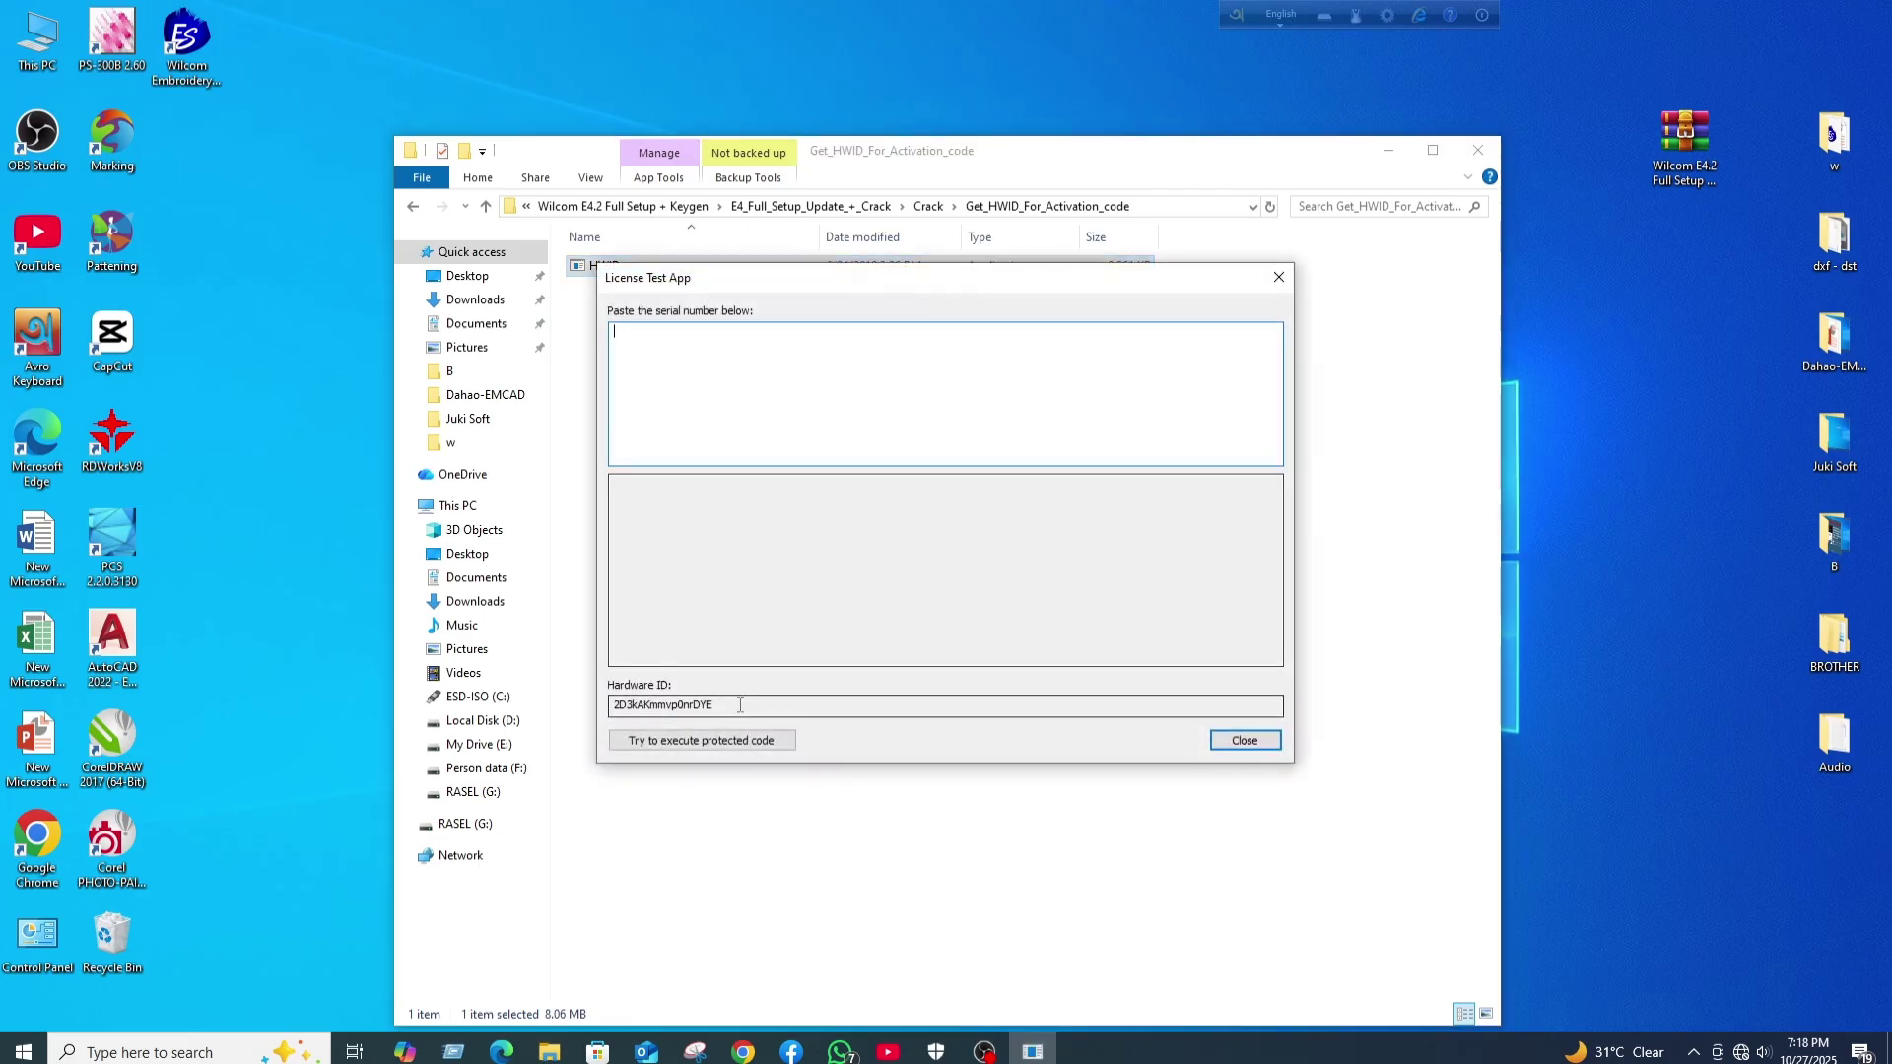
drag(740, 704, 609, 705)
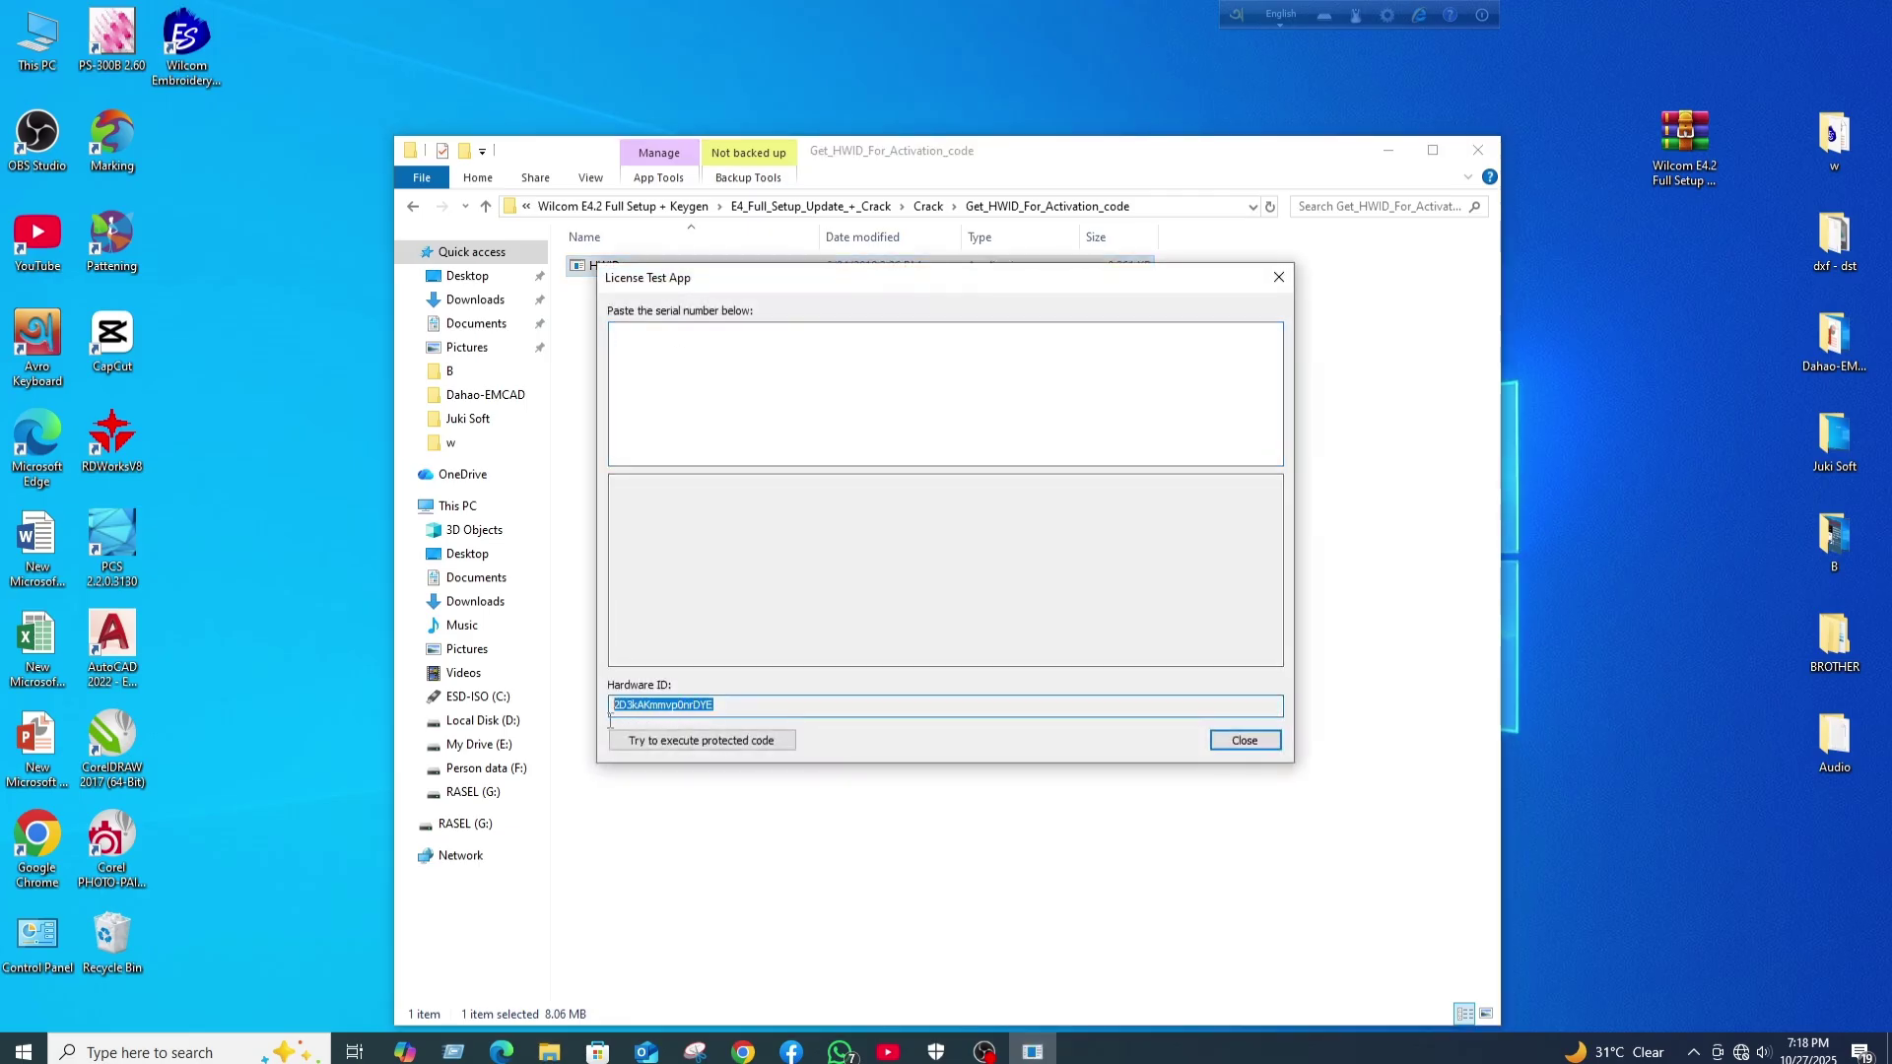
right_click(687, 707)
click(751, 773)
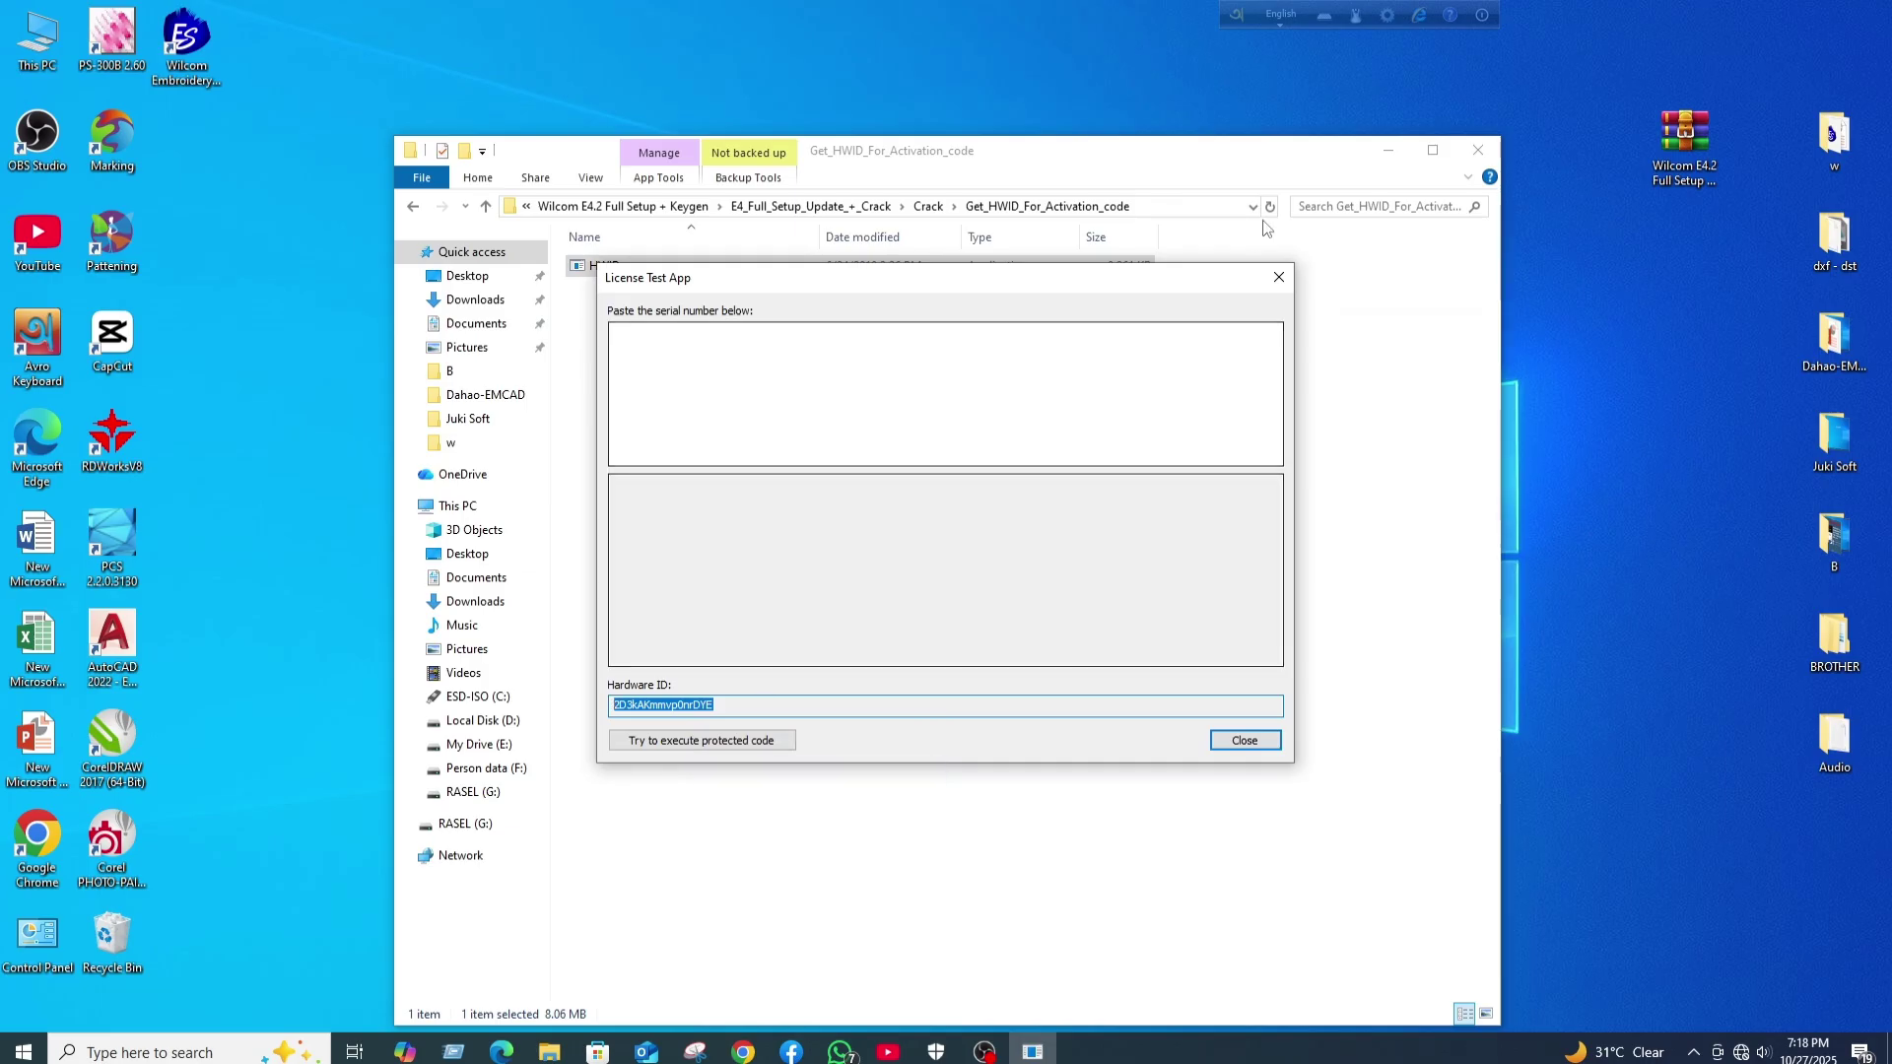
click(1277, 277)
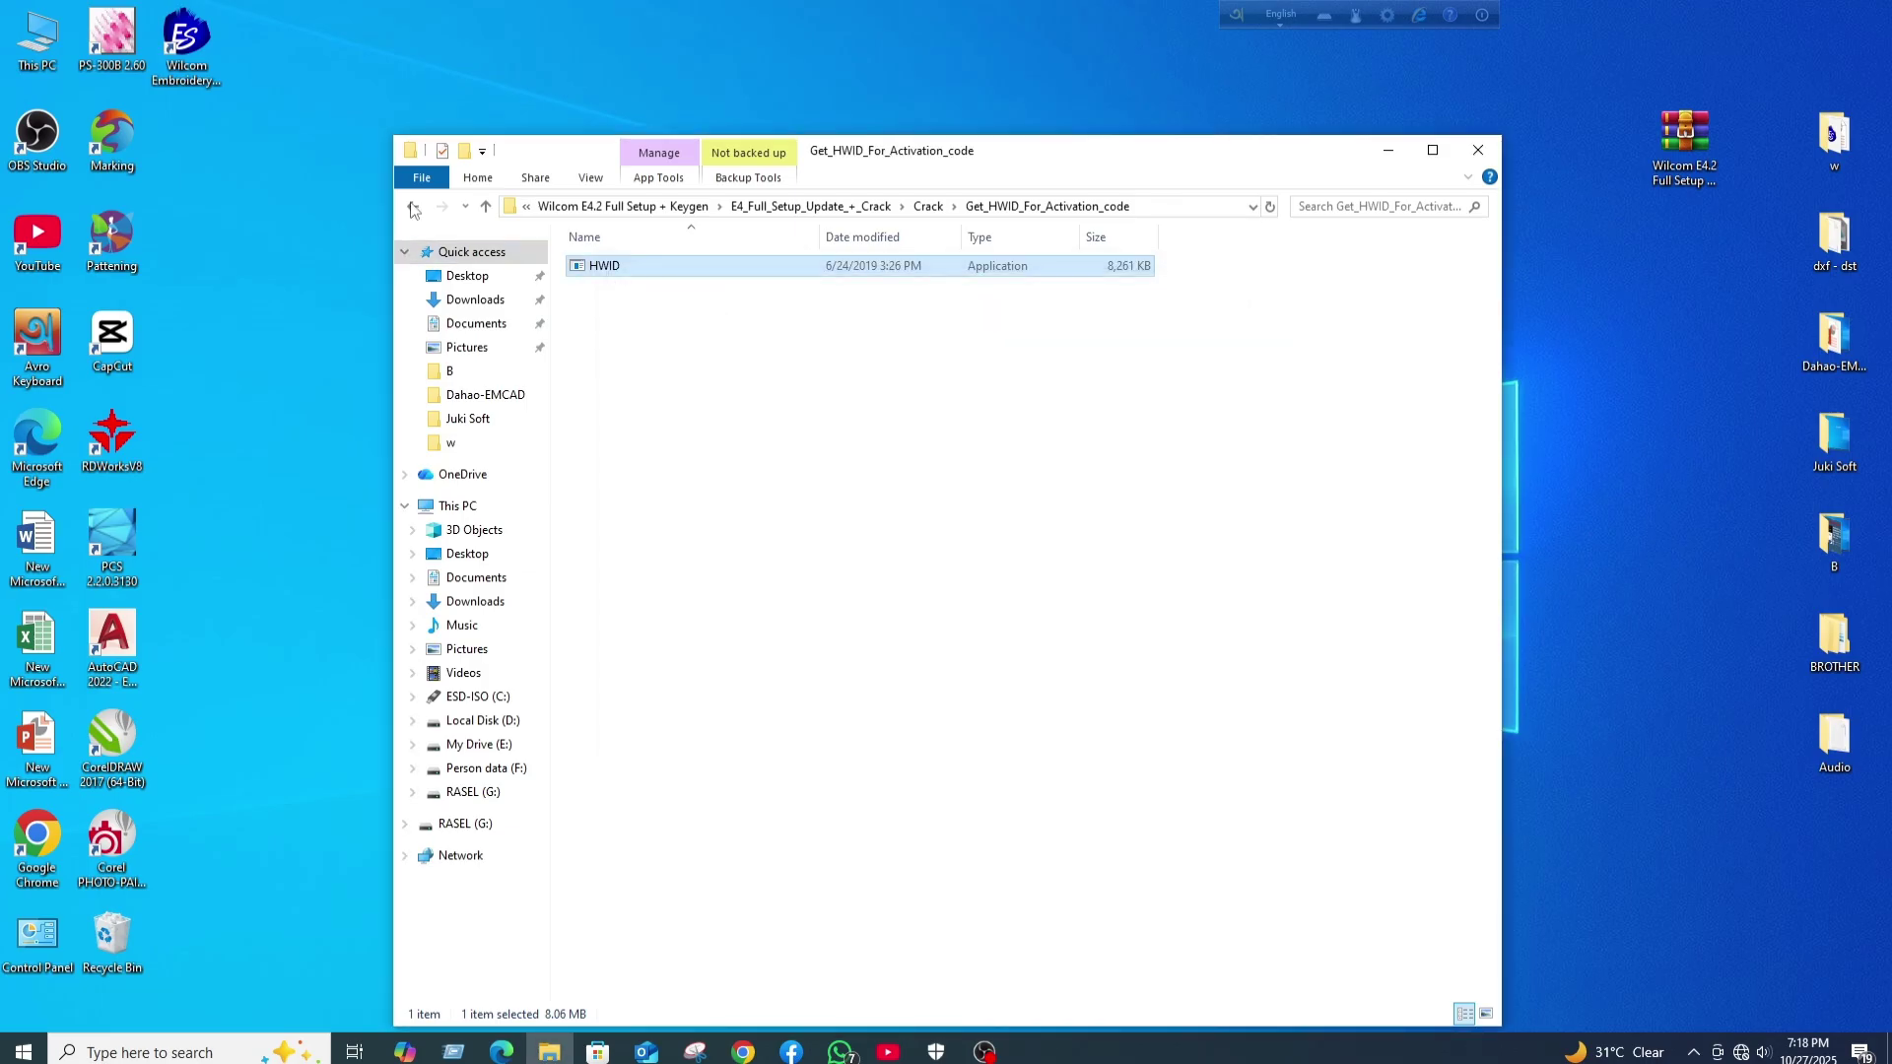
click(413, 206)
- Run WilcomKeyGen as administrator
click(626, 417)
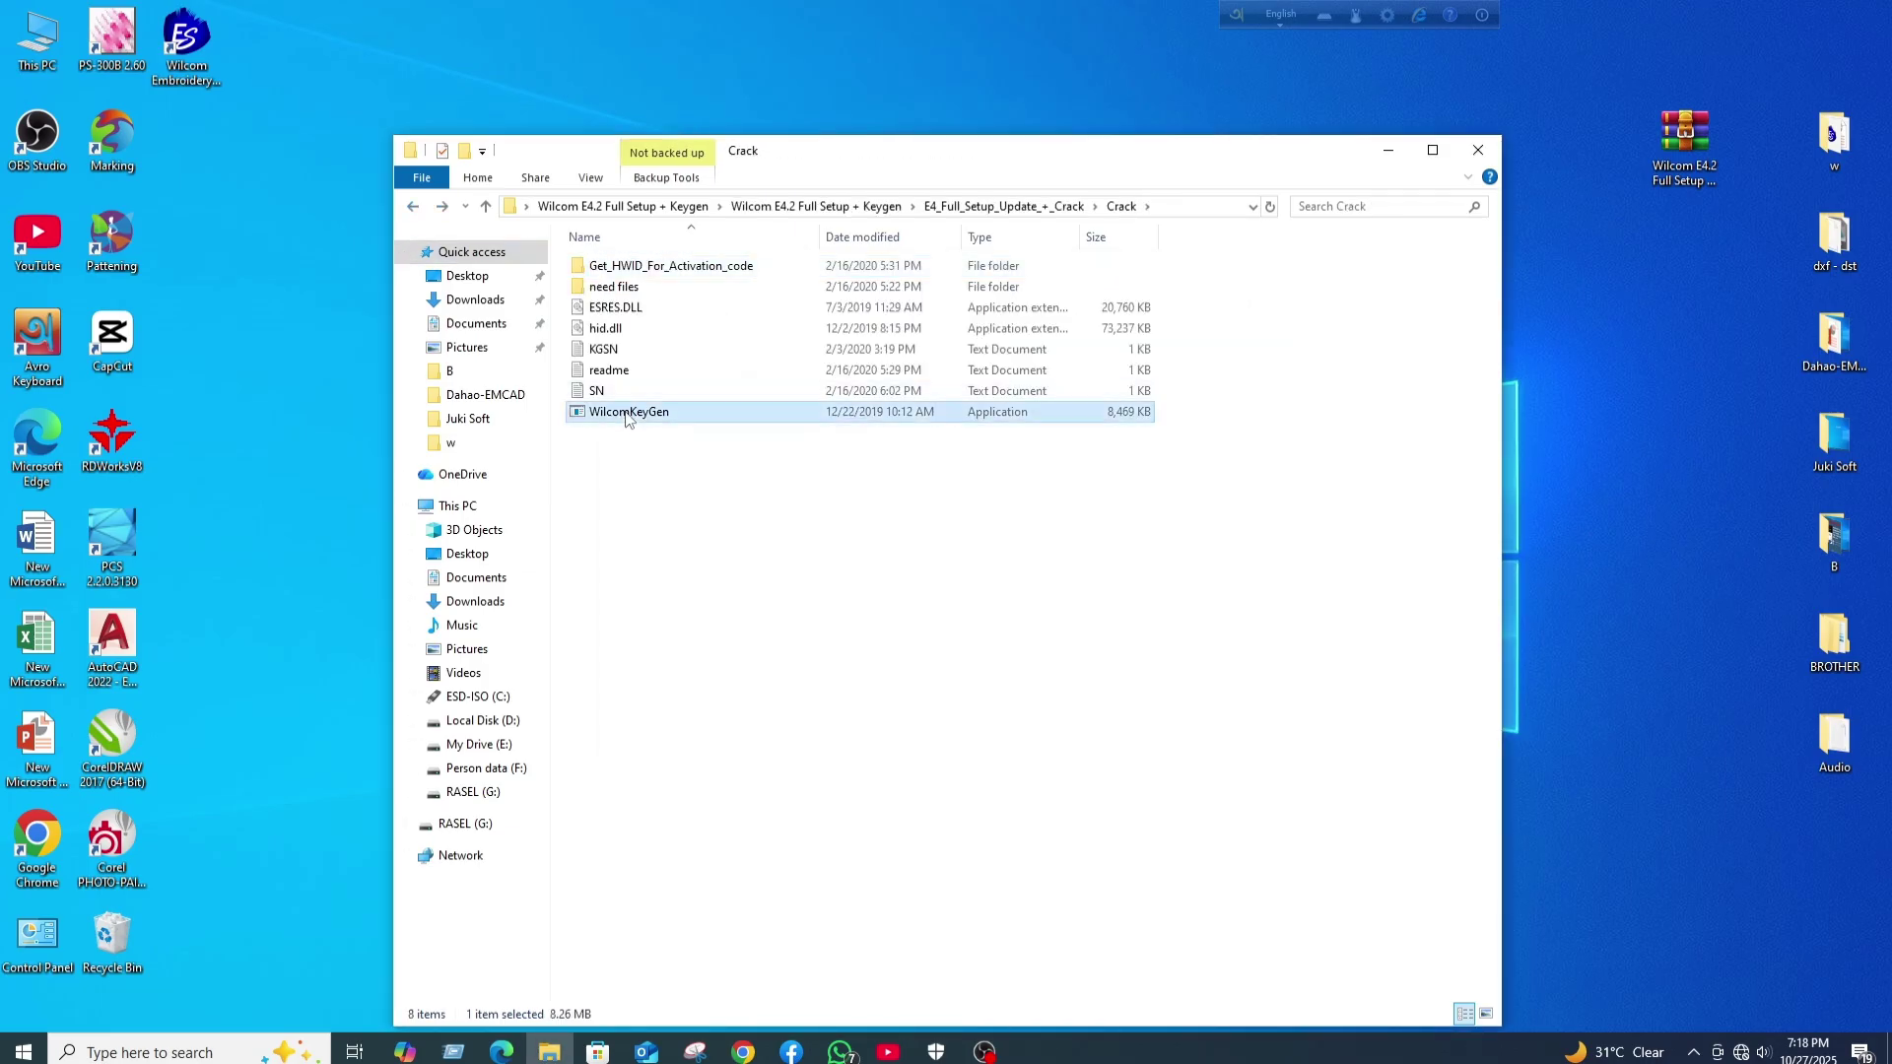
right_click(627, 417)
click(674, 477)
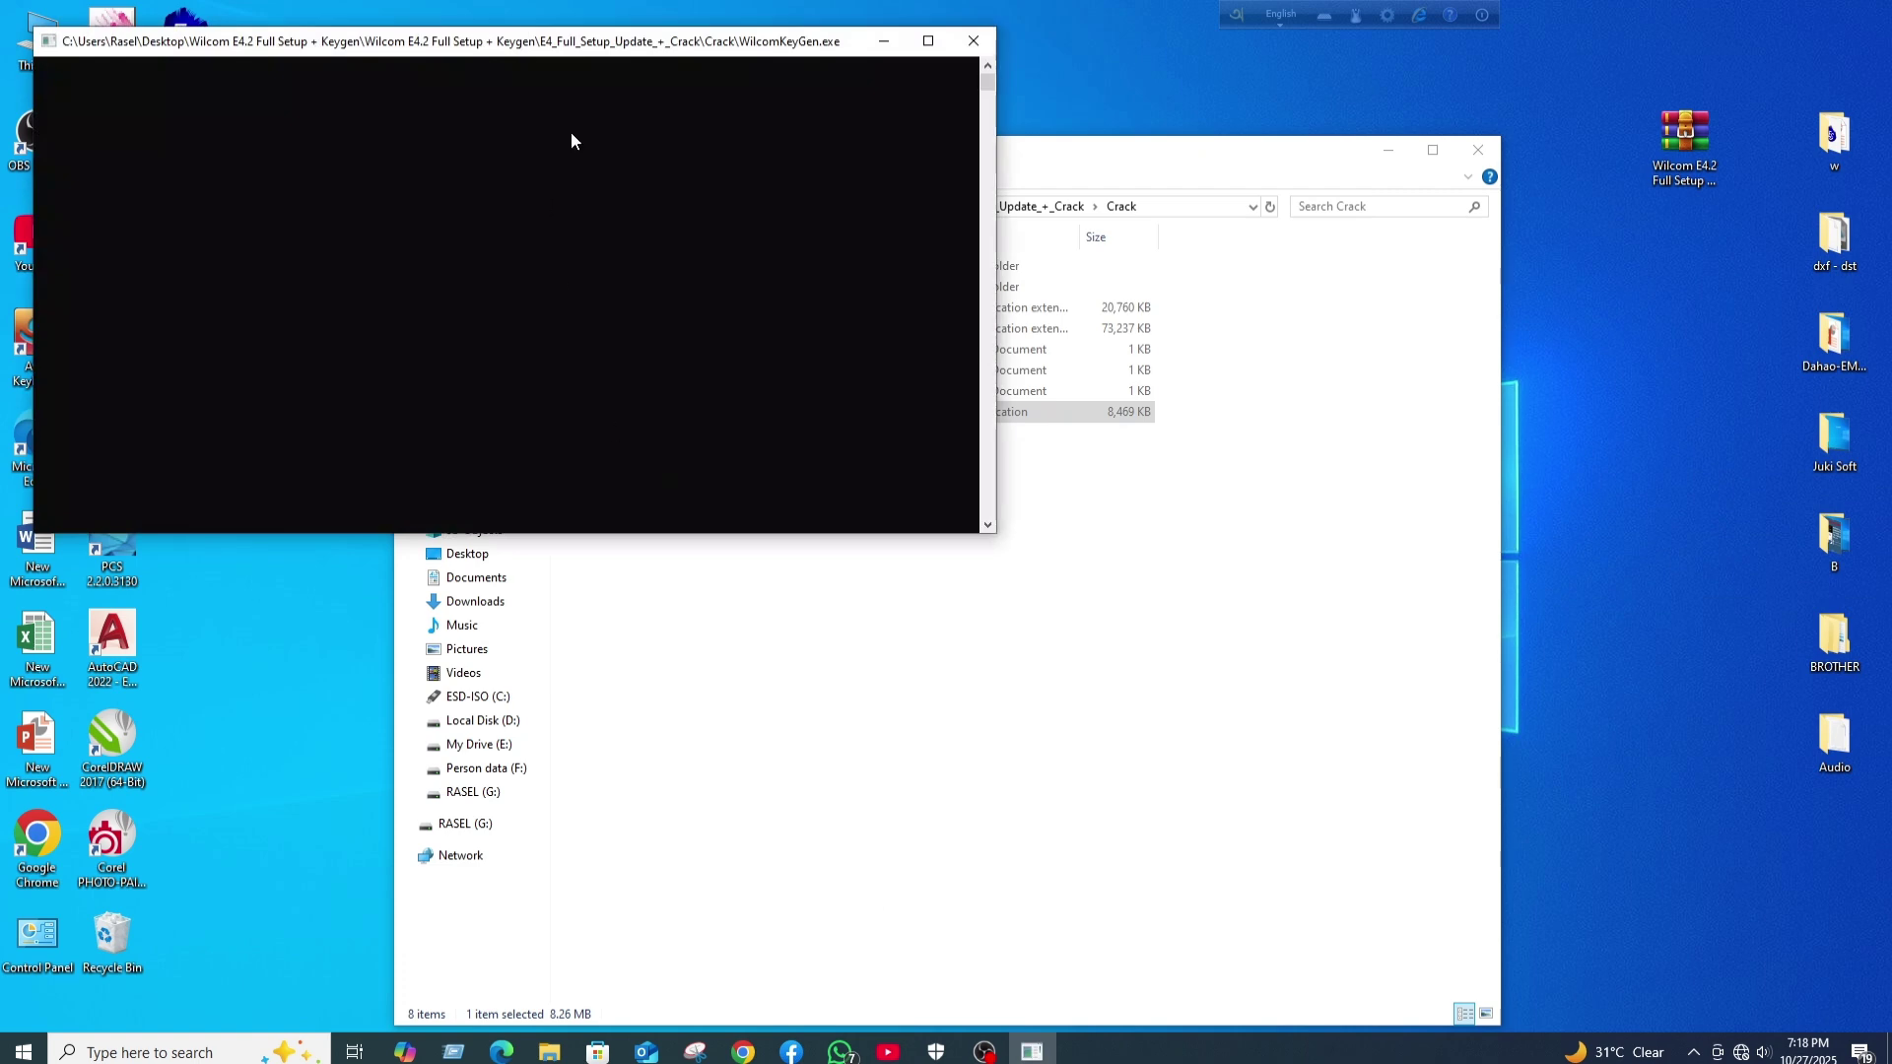
drag(847, 41, 1231, 123)
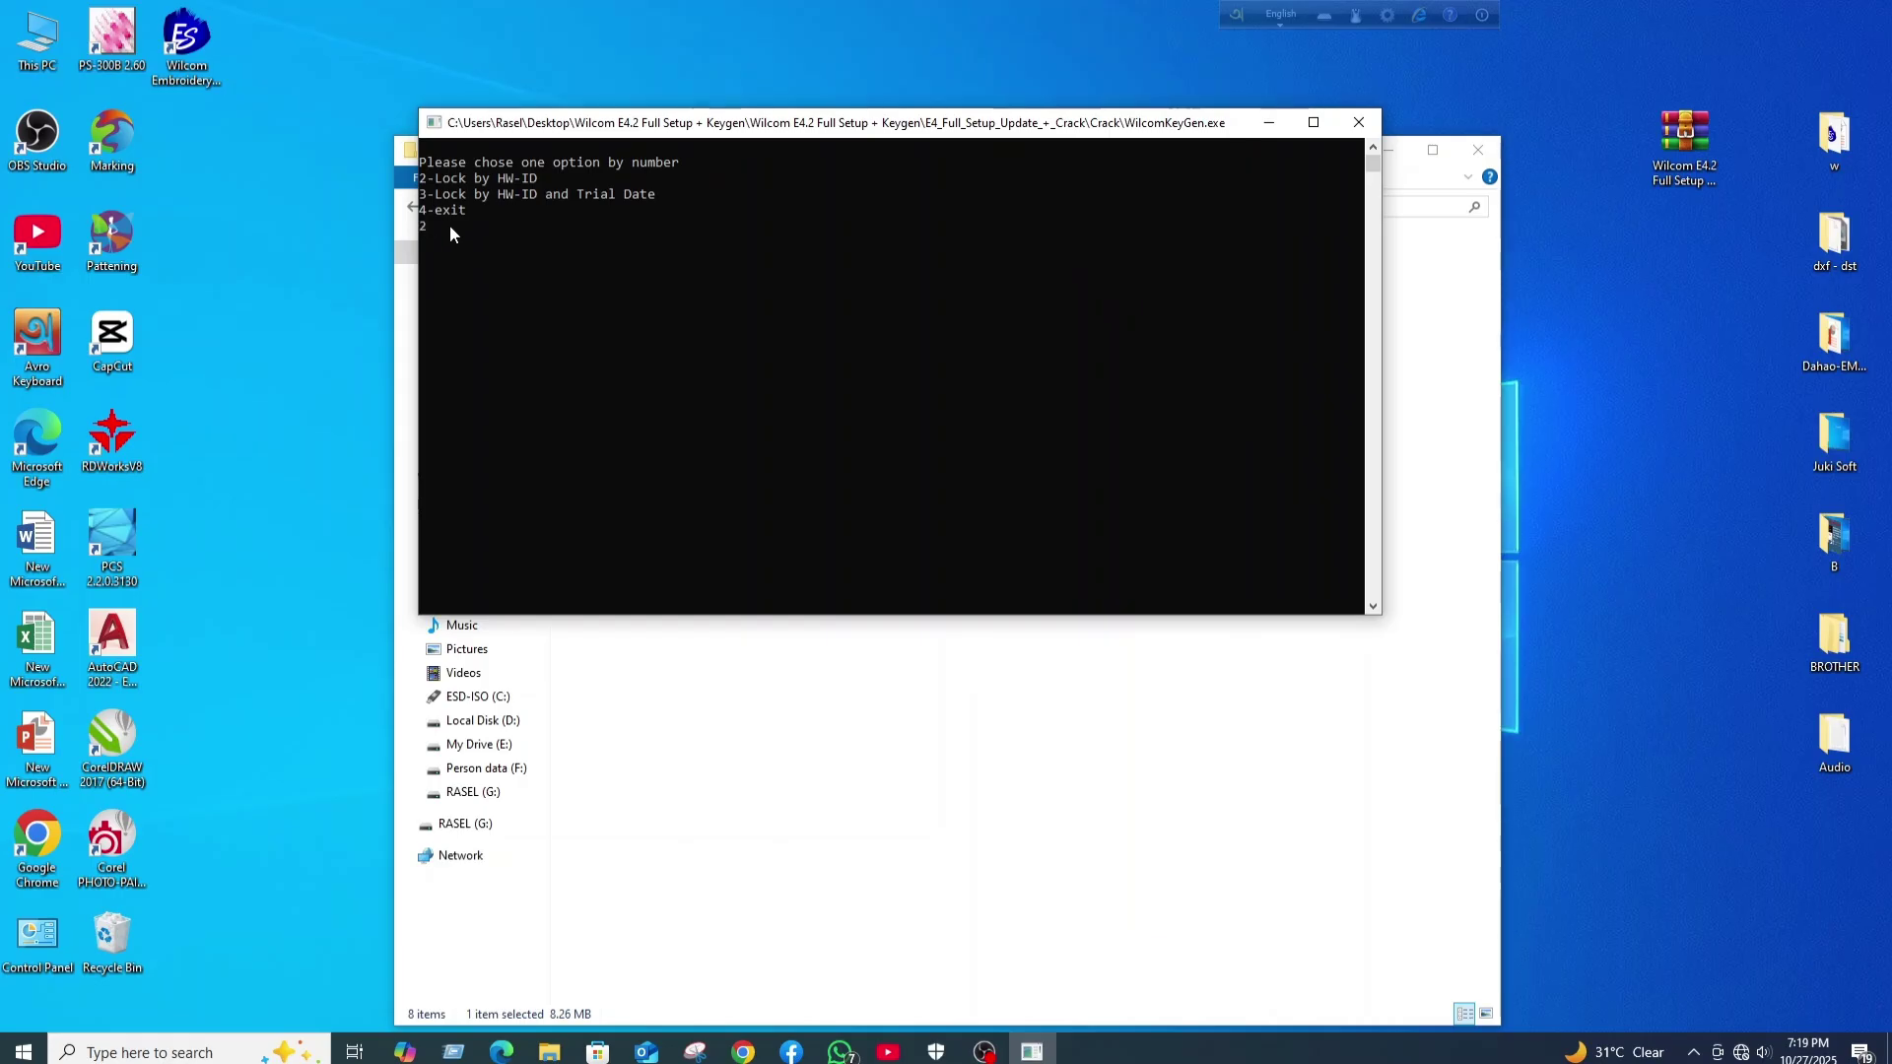
- Generate an HW-ID-locked serial (option 2) with a user name and the pasted Hardware ID, then exit with 4
key(Return)
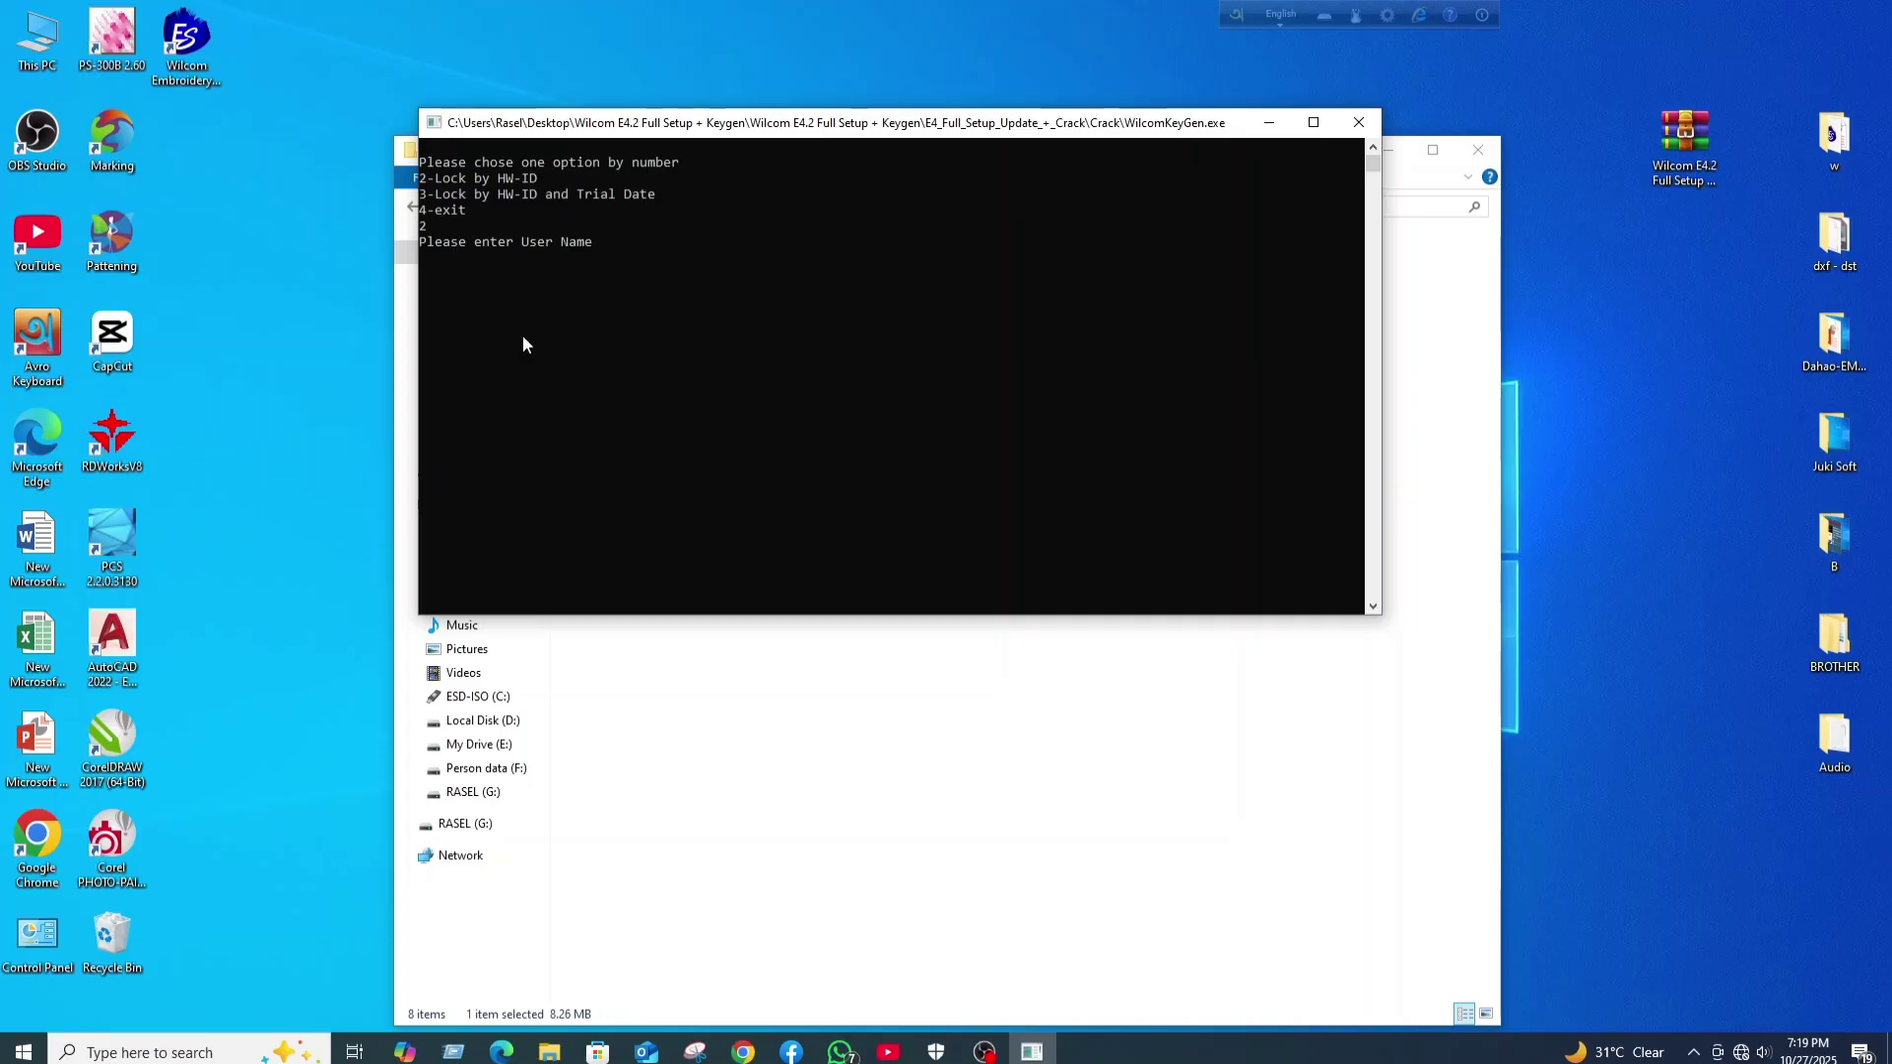
key(Return)
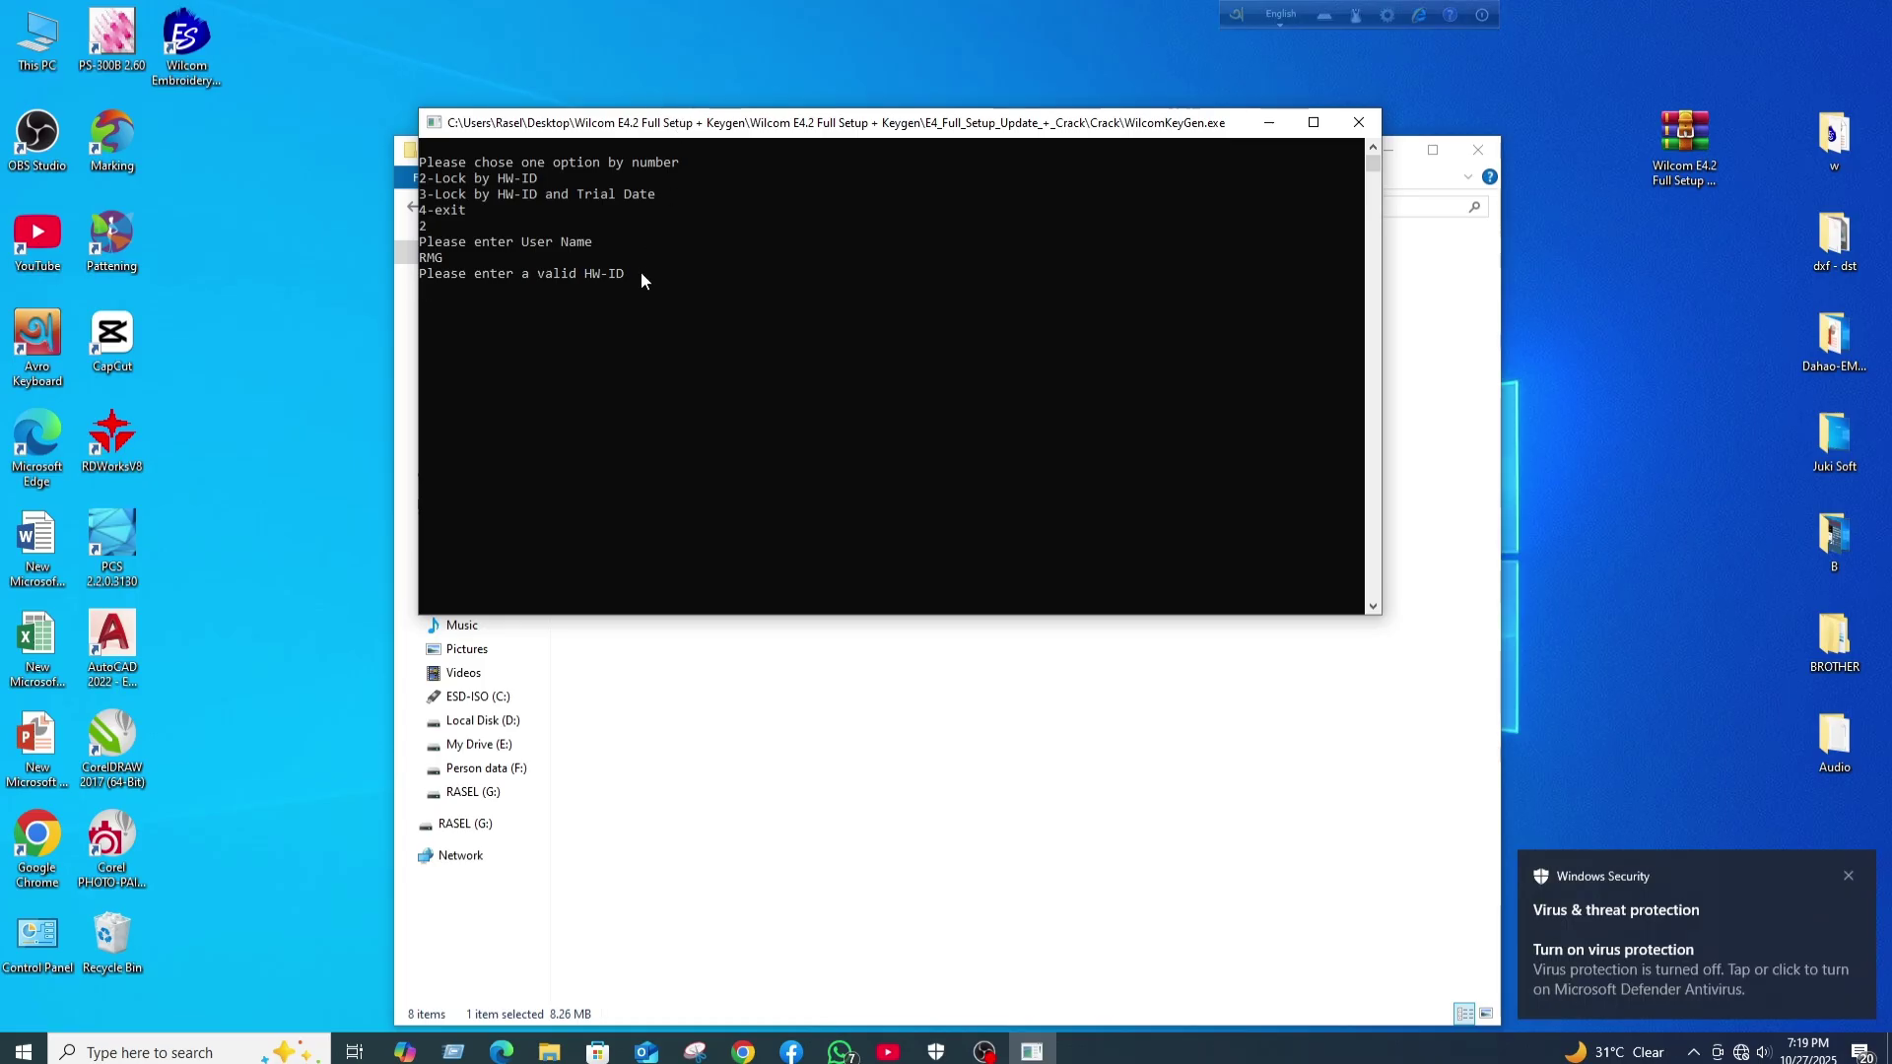
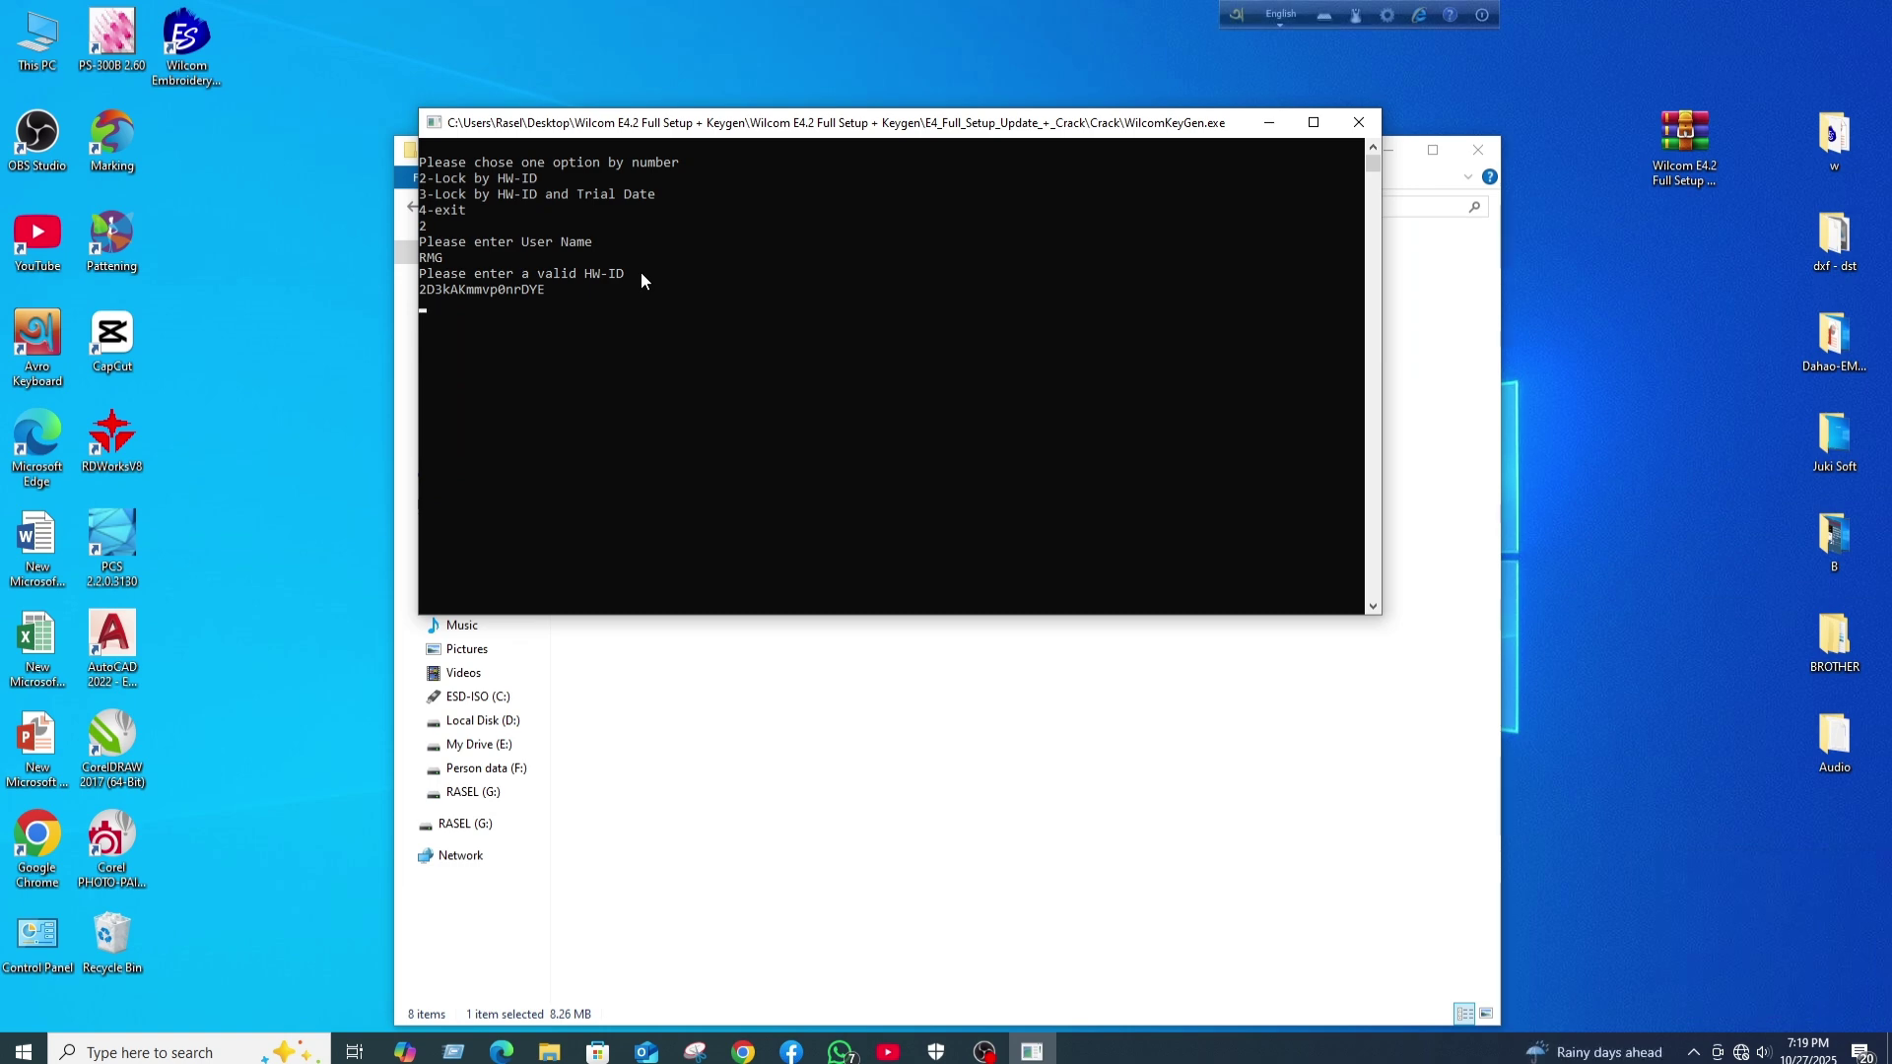
key(Return)
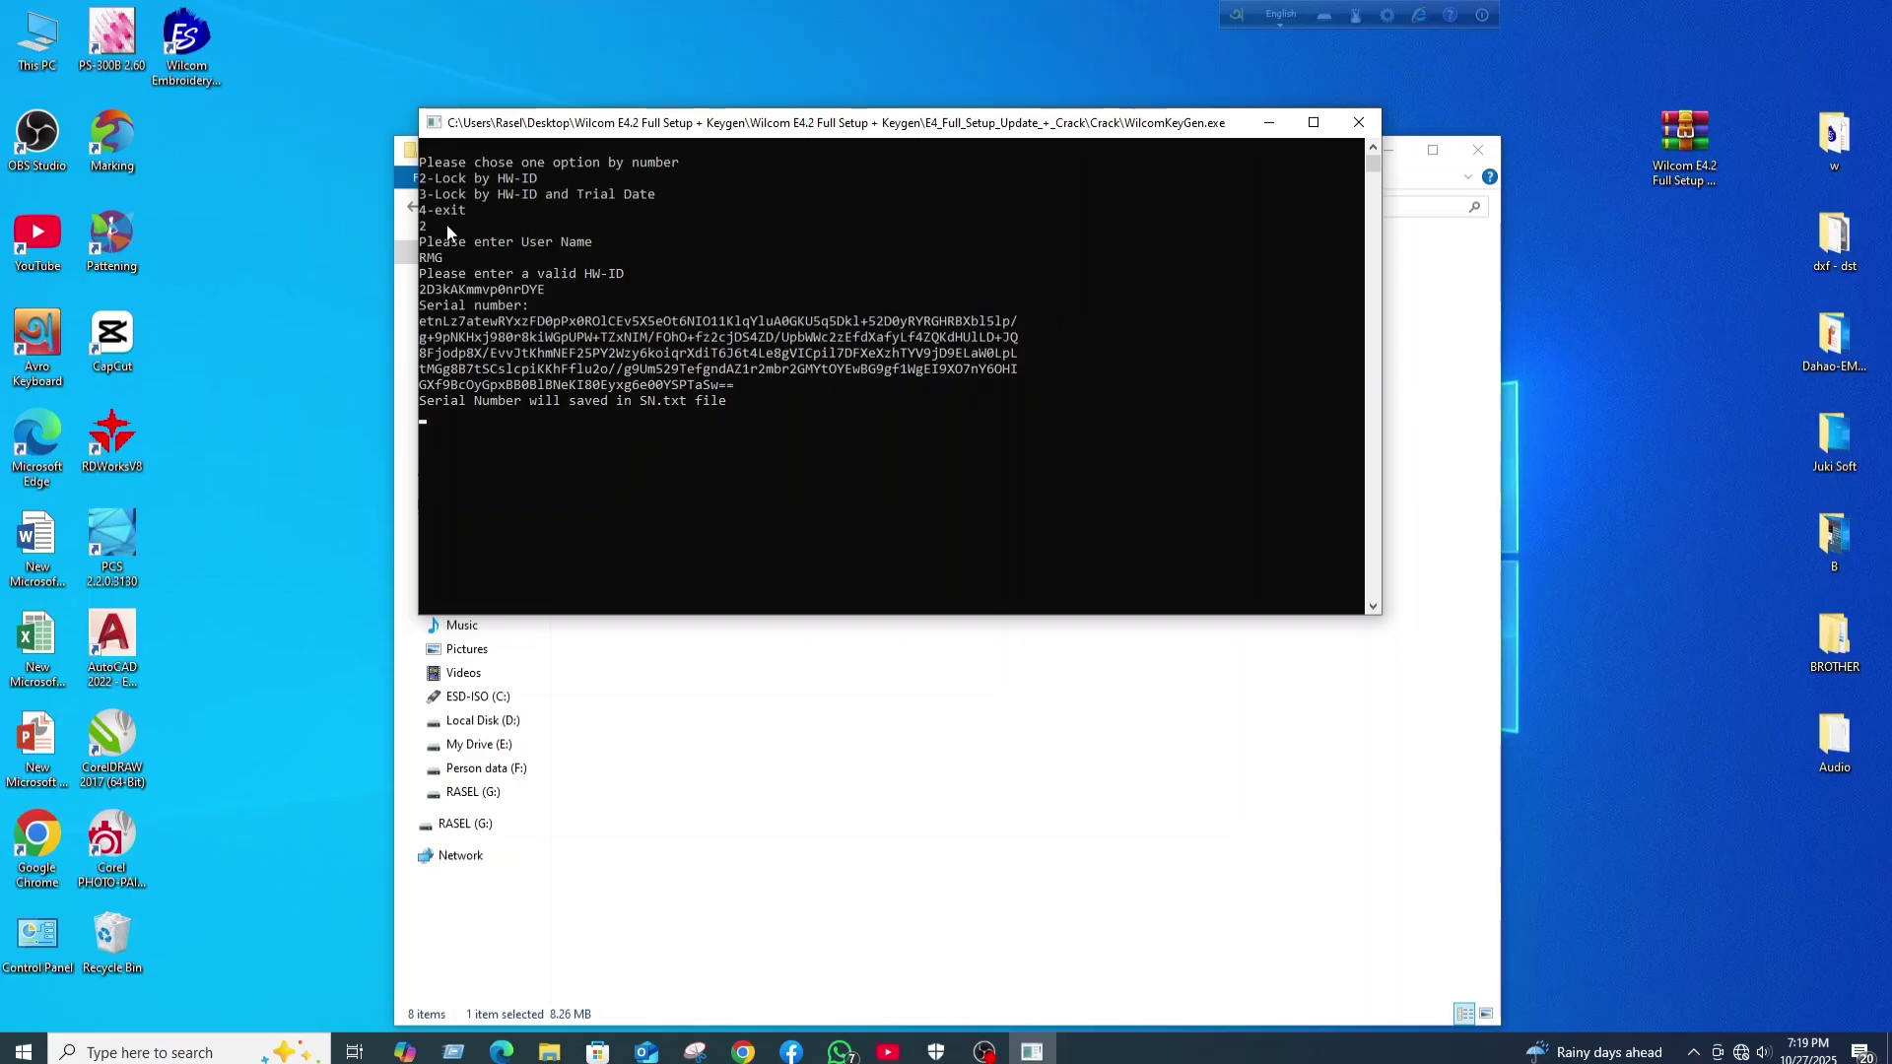
key(Return)
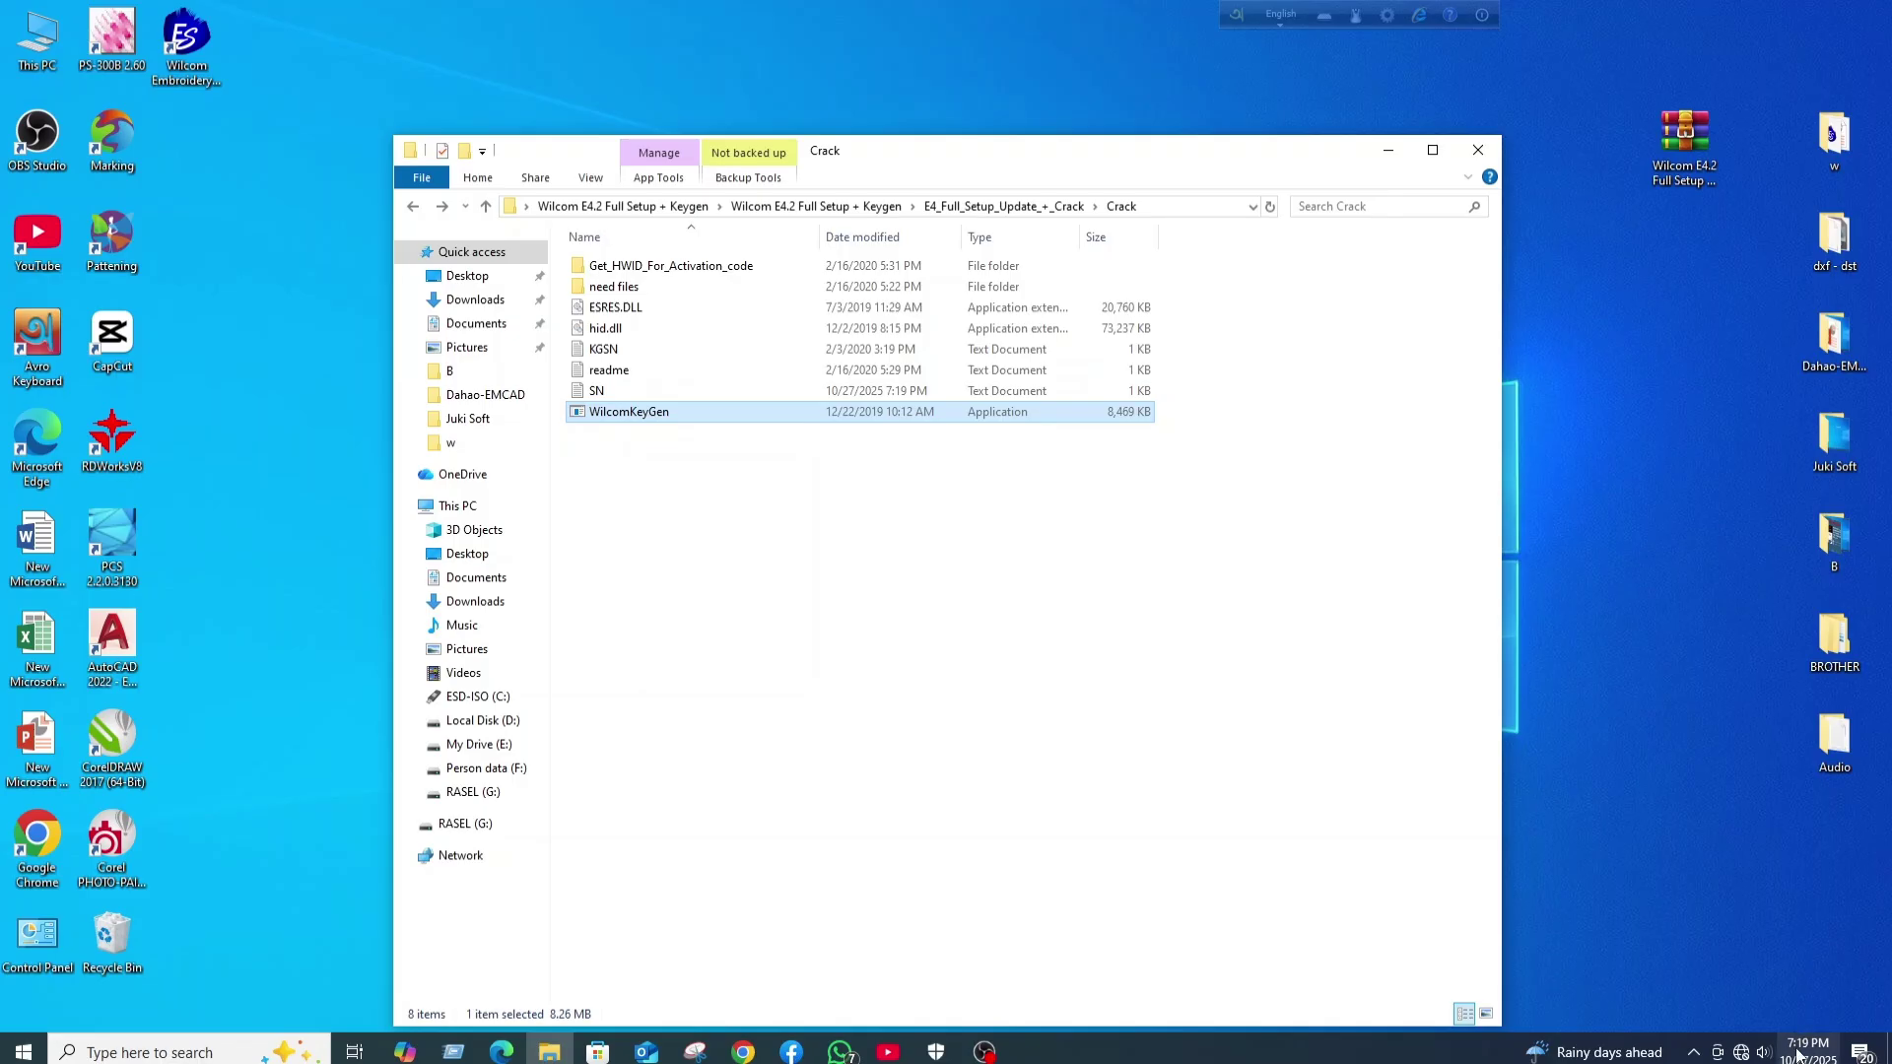
- Cut the generated SN file from the Crack folder
mouse_move(1796, 1054)
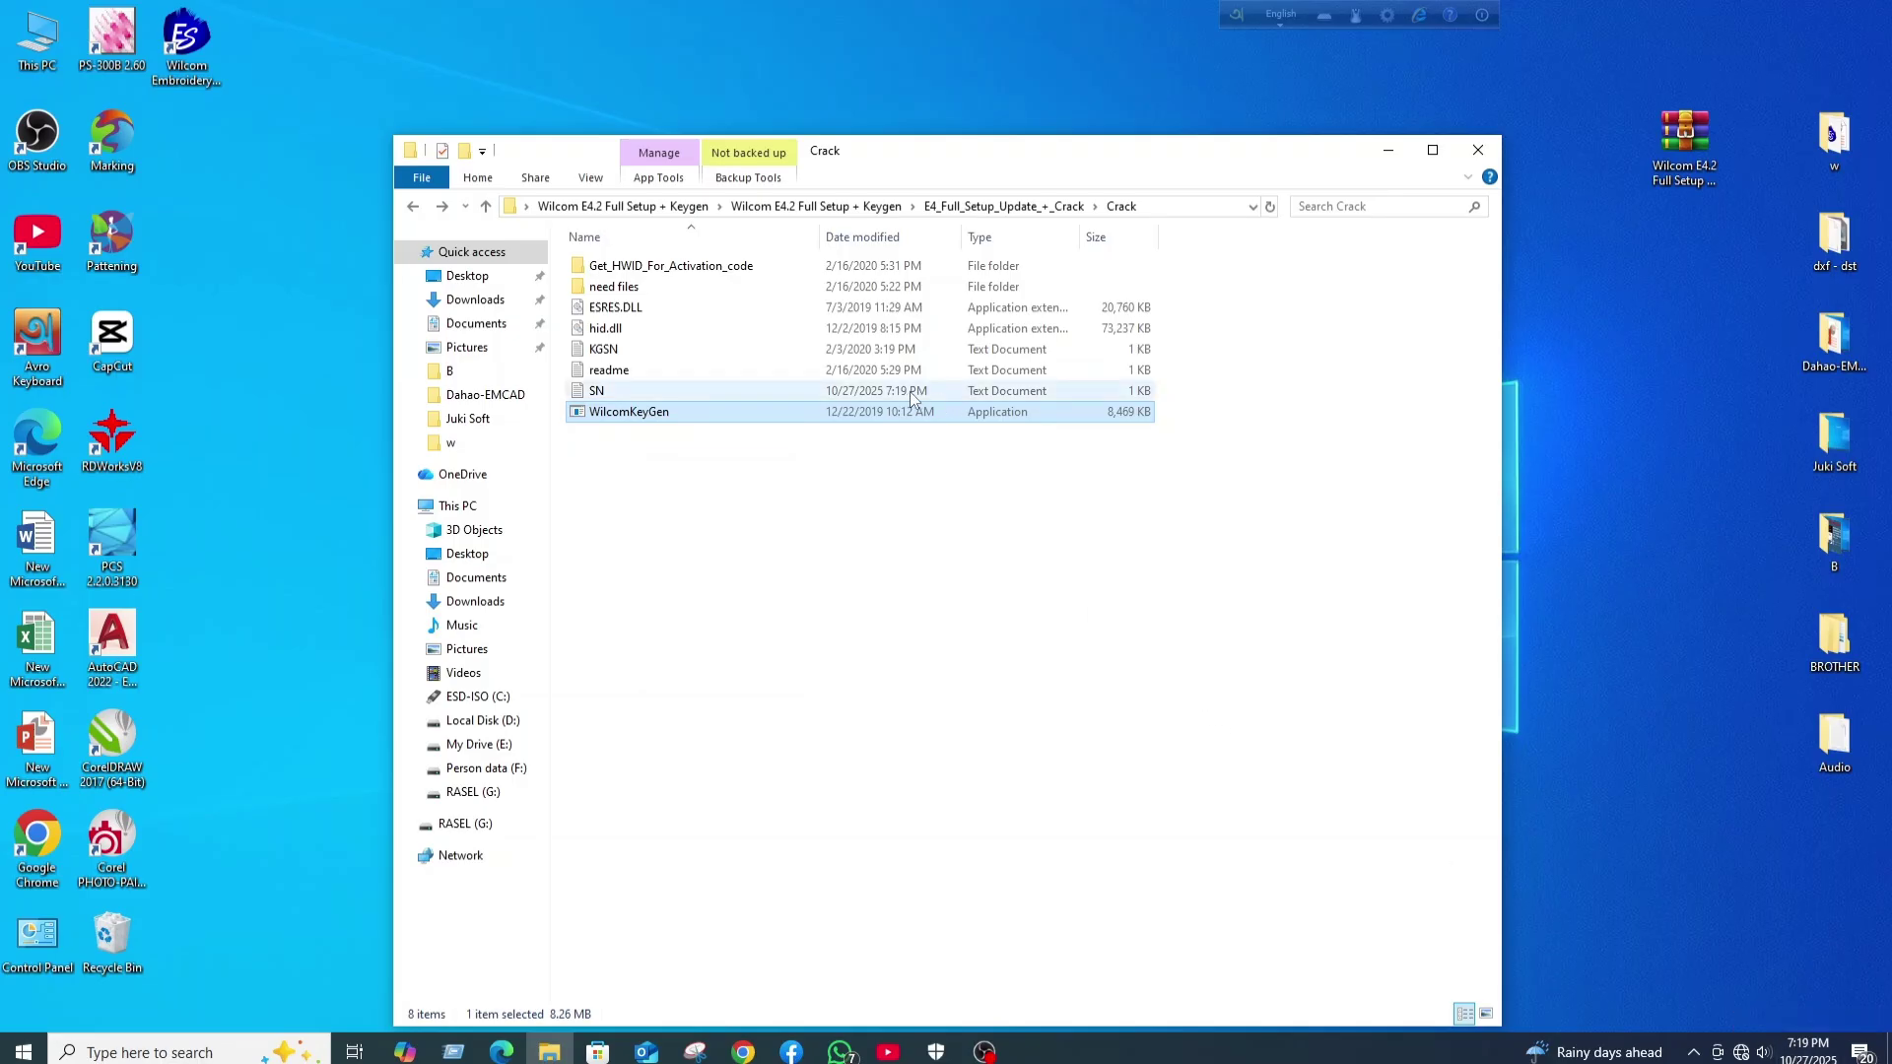
right_click(596, 393)
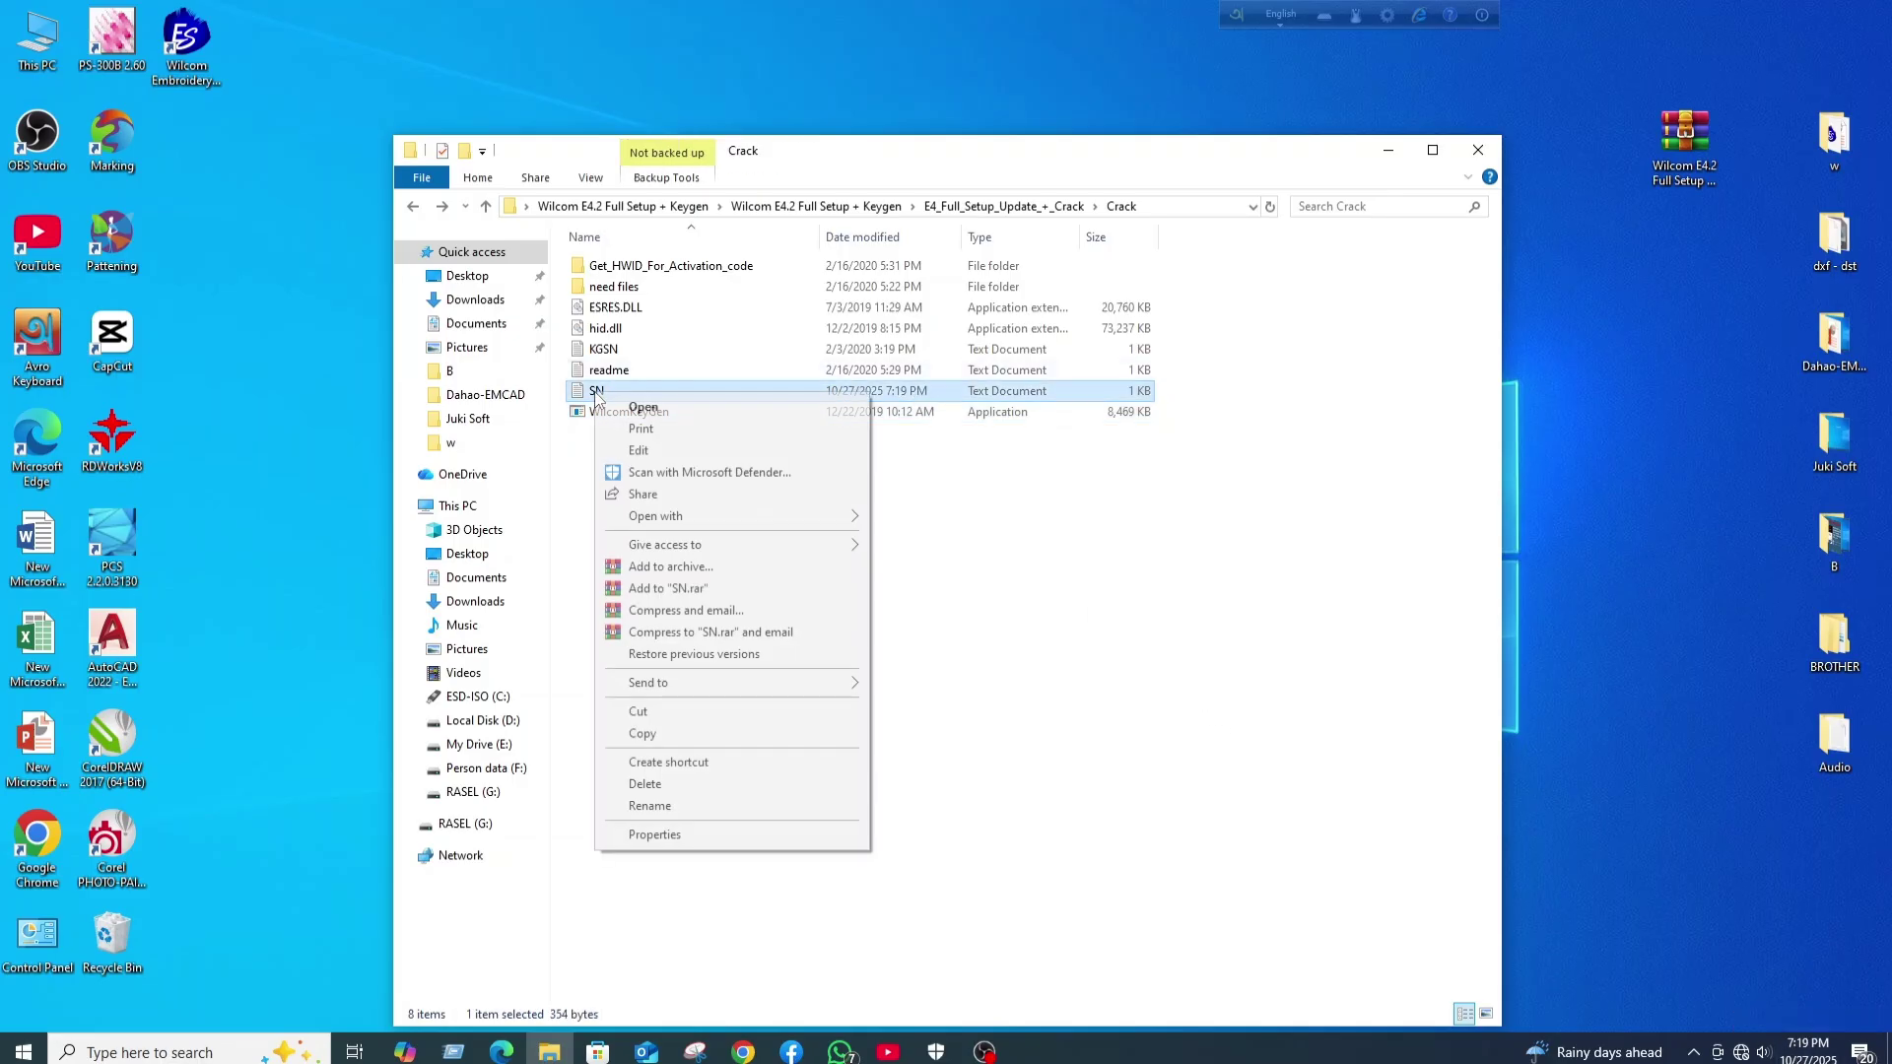
click(658, 712)
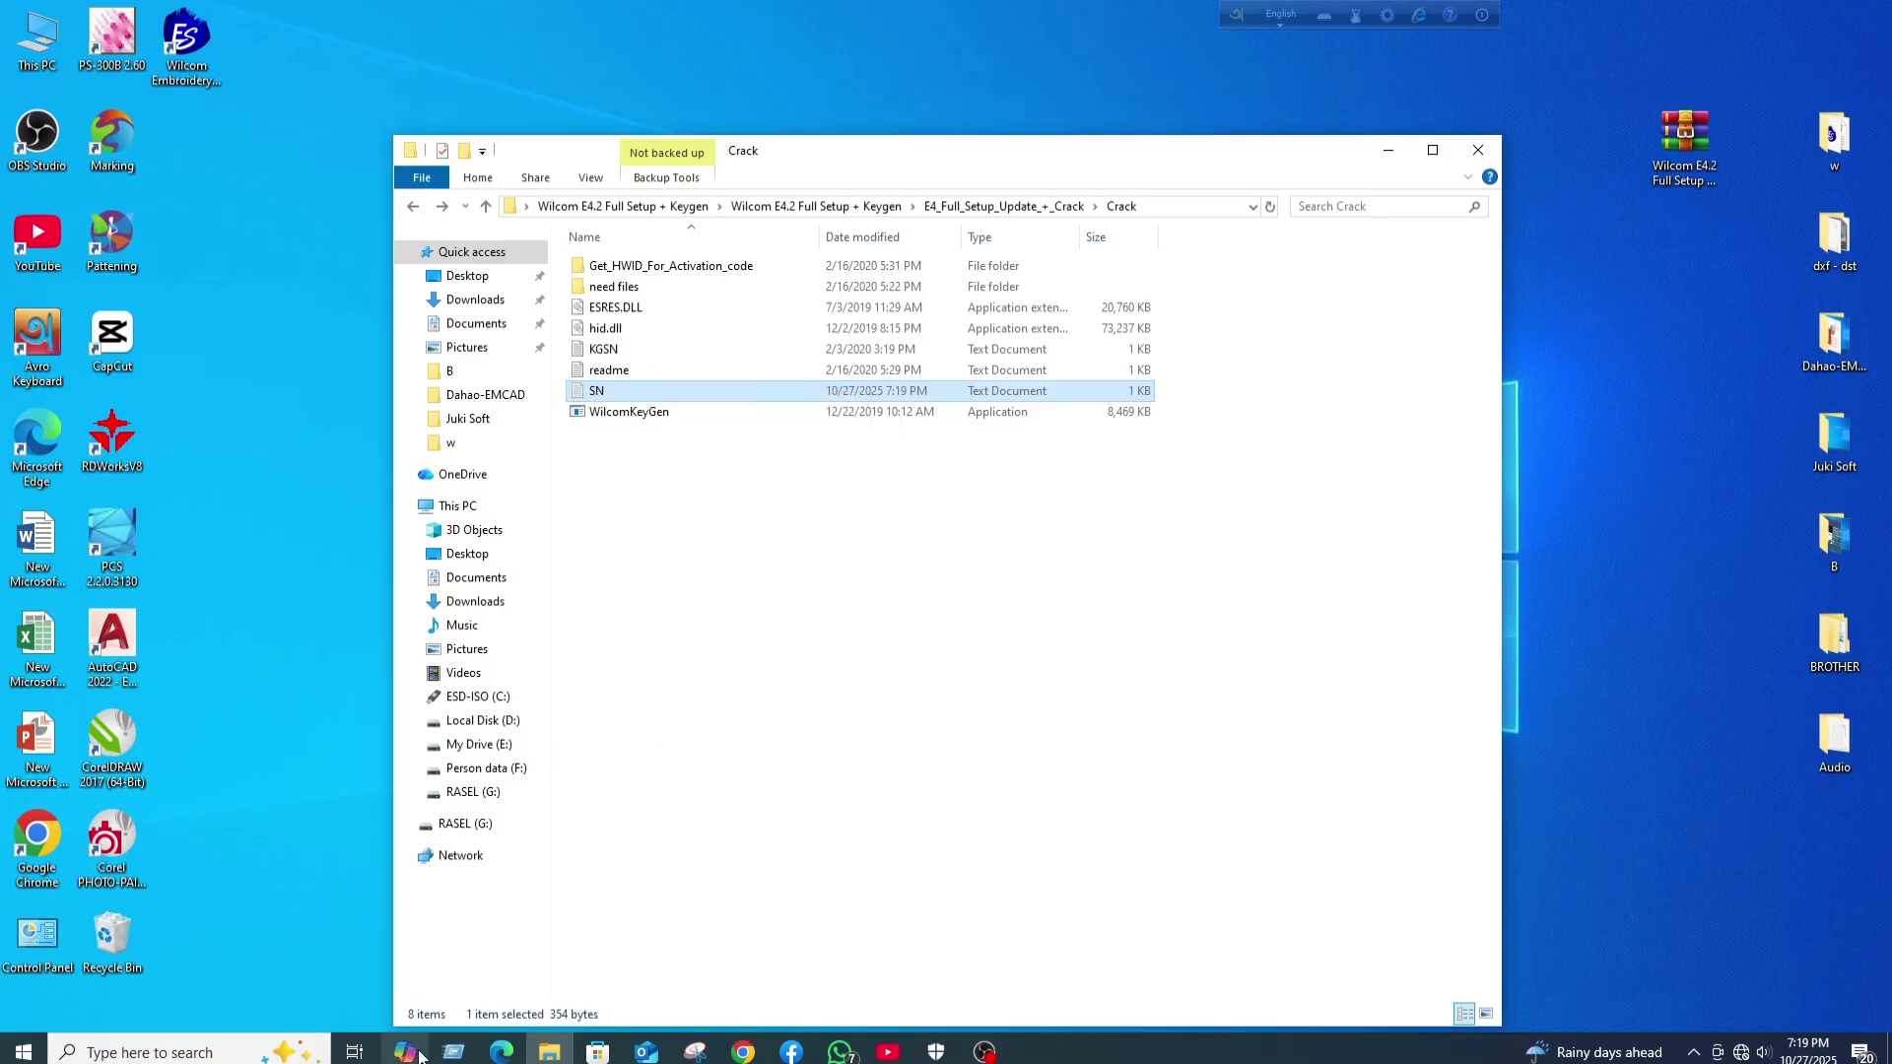
- Paste SN into the EmbroideryStudio BIN folder, replacing the old file, then close BIN and Properties
right_click(165, 37)
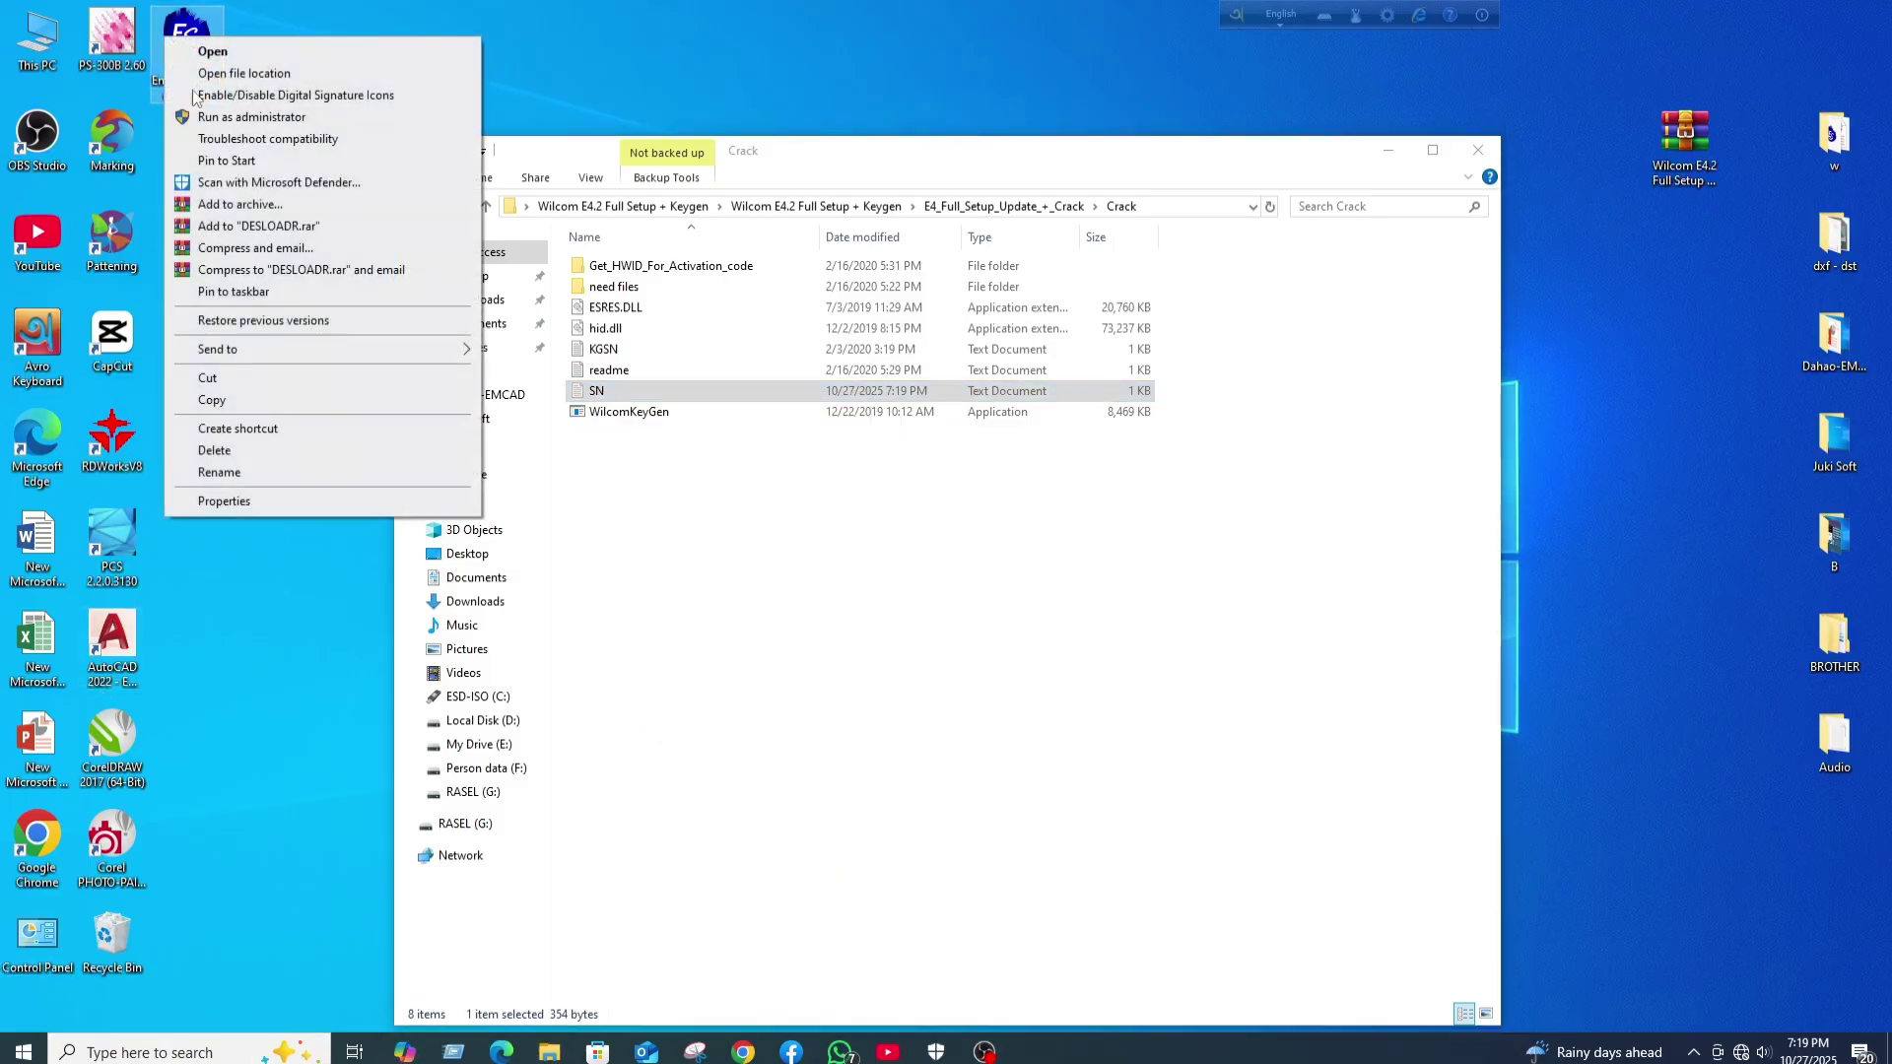
click(225, 500)
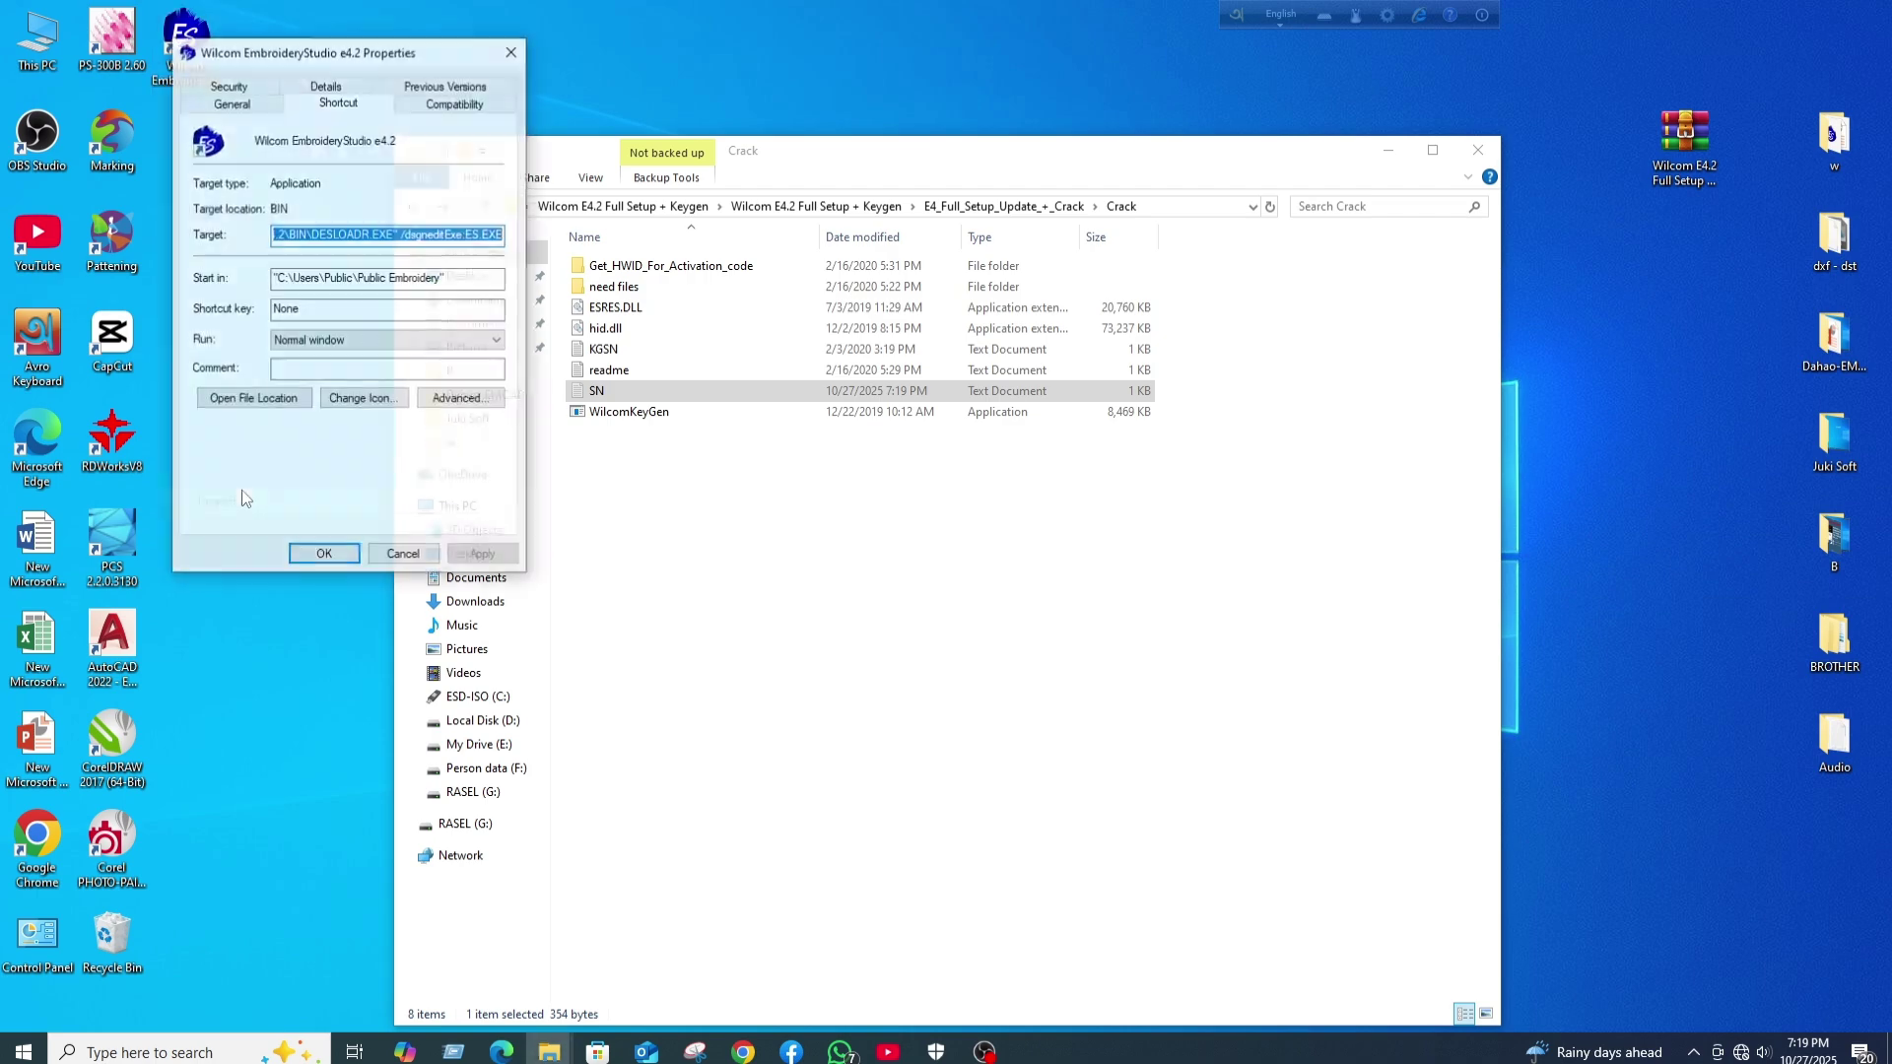
click(254, 399)
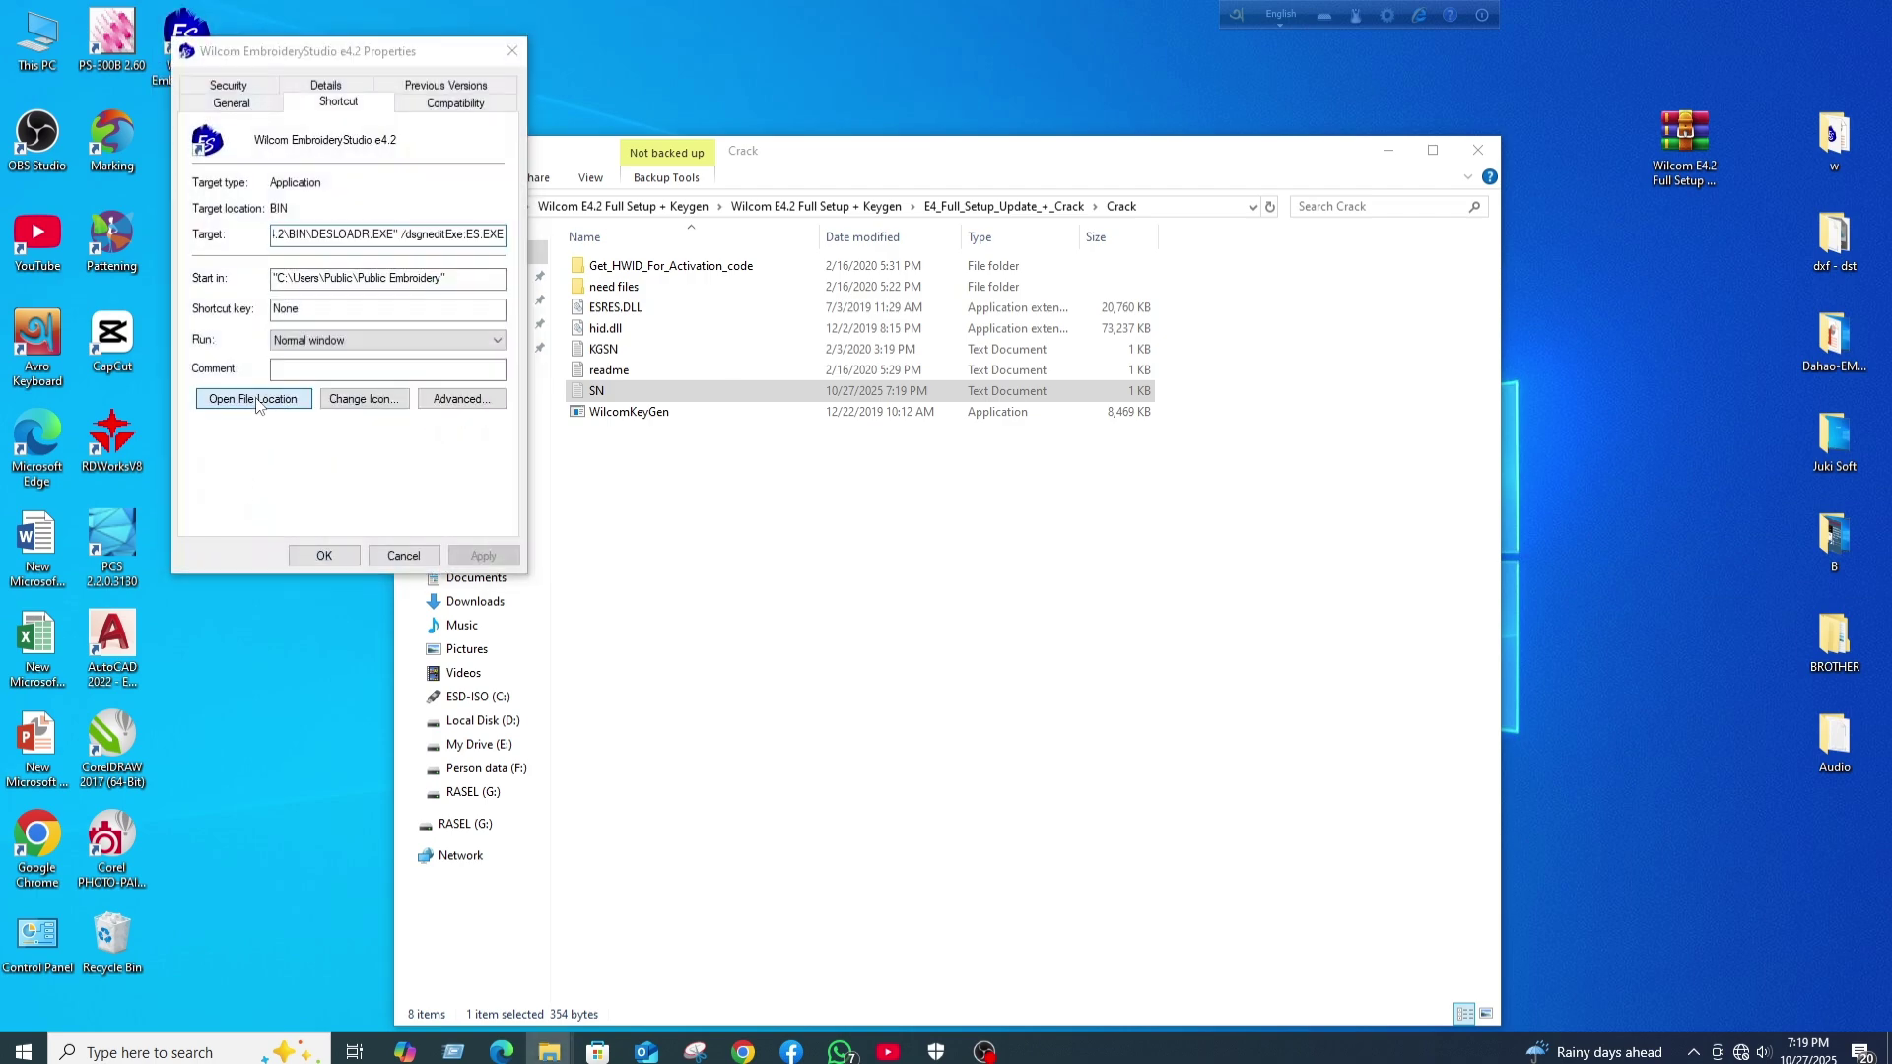
right_click(1250, 540)
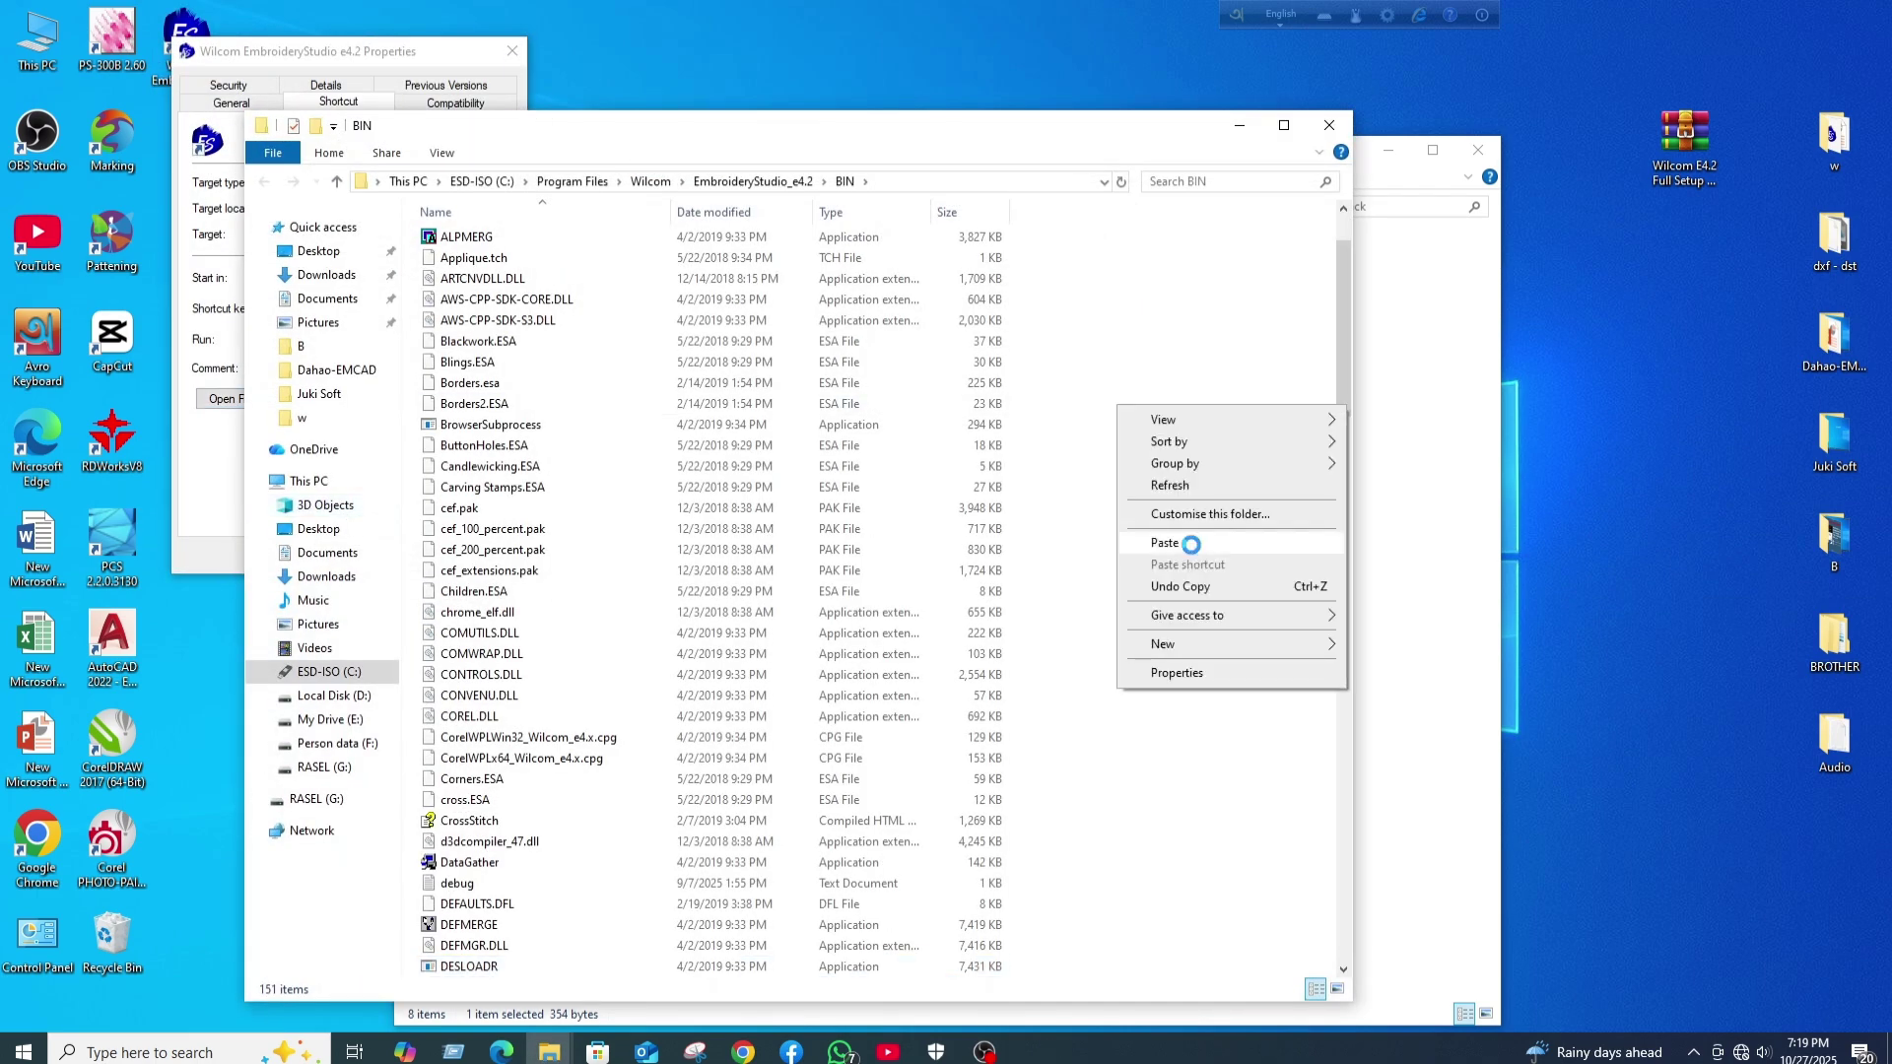
click(1192, 544)
click(941, 382)
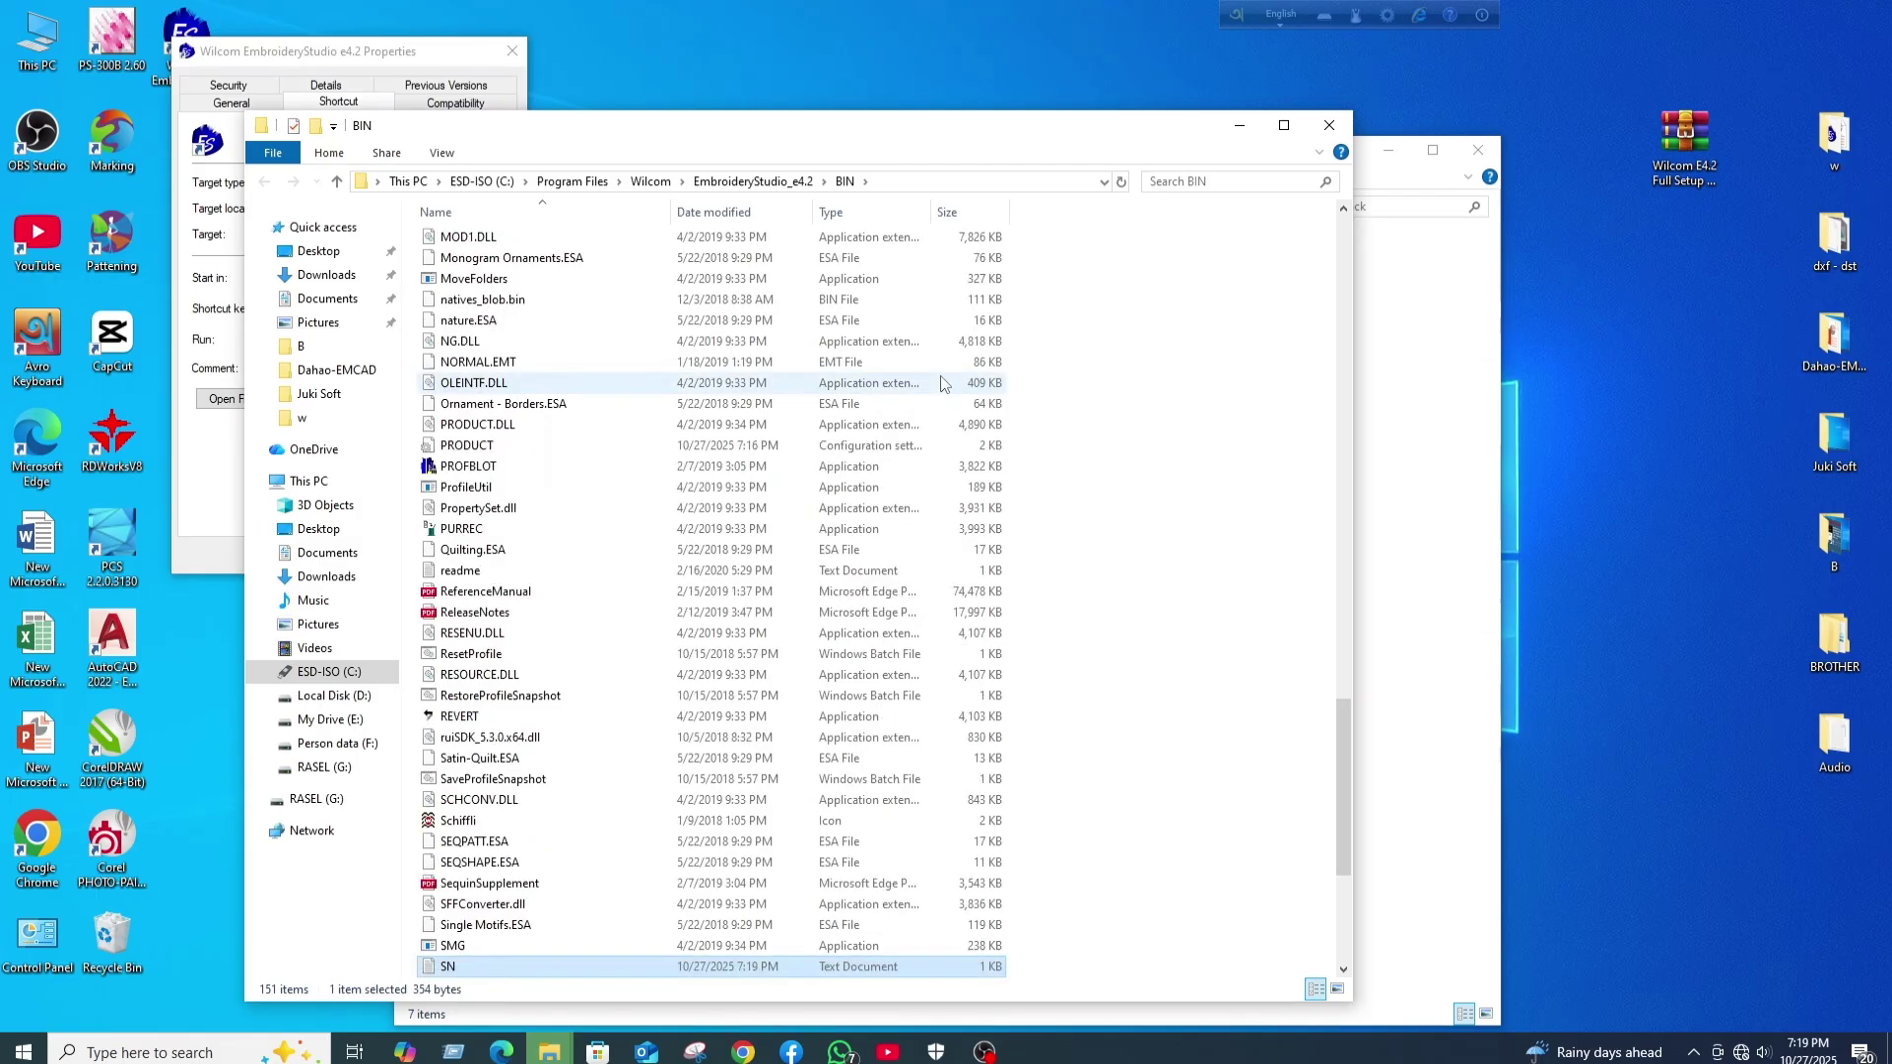
click(1326, 126)
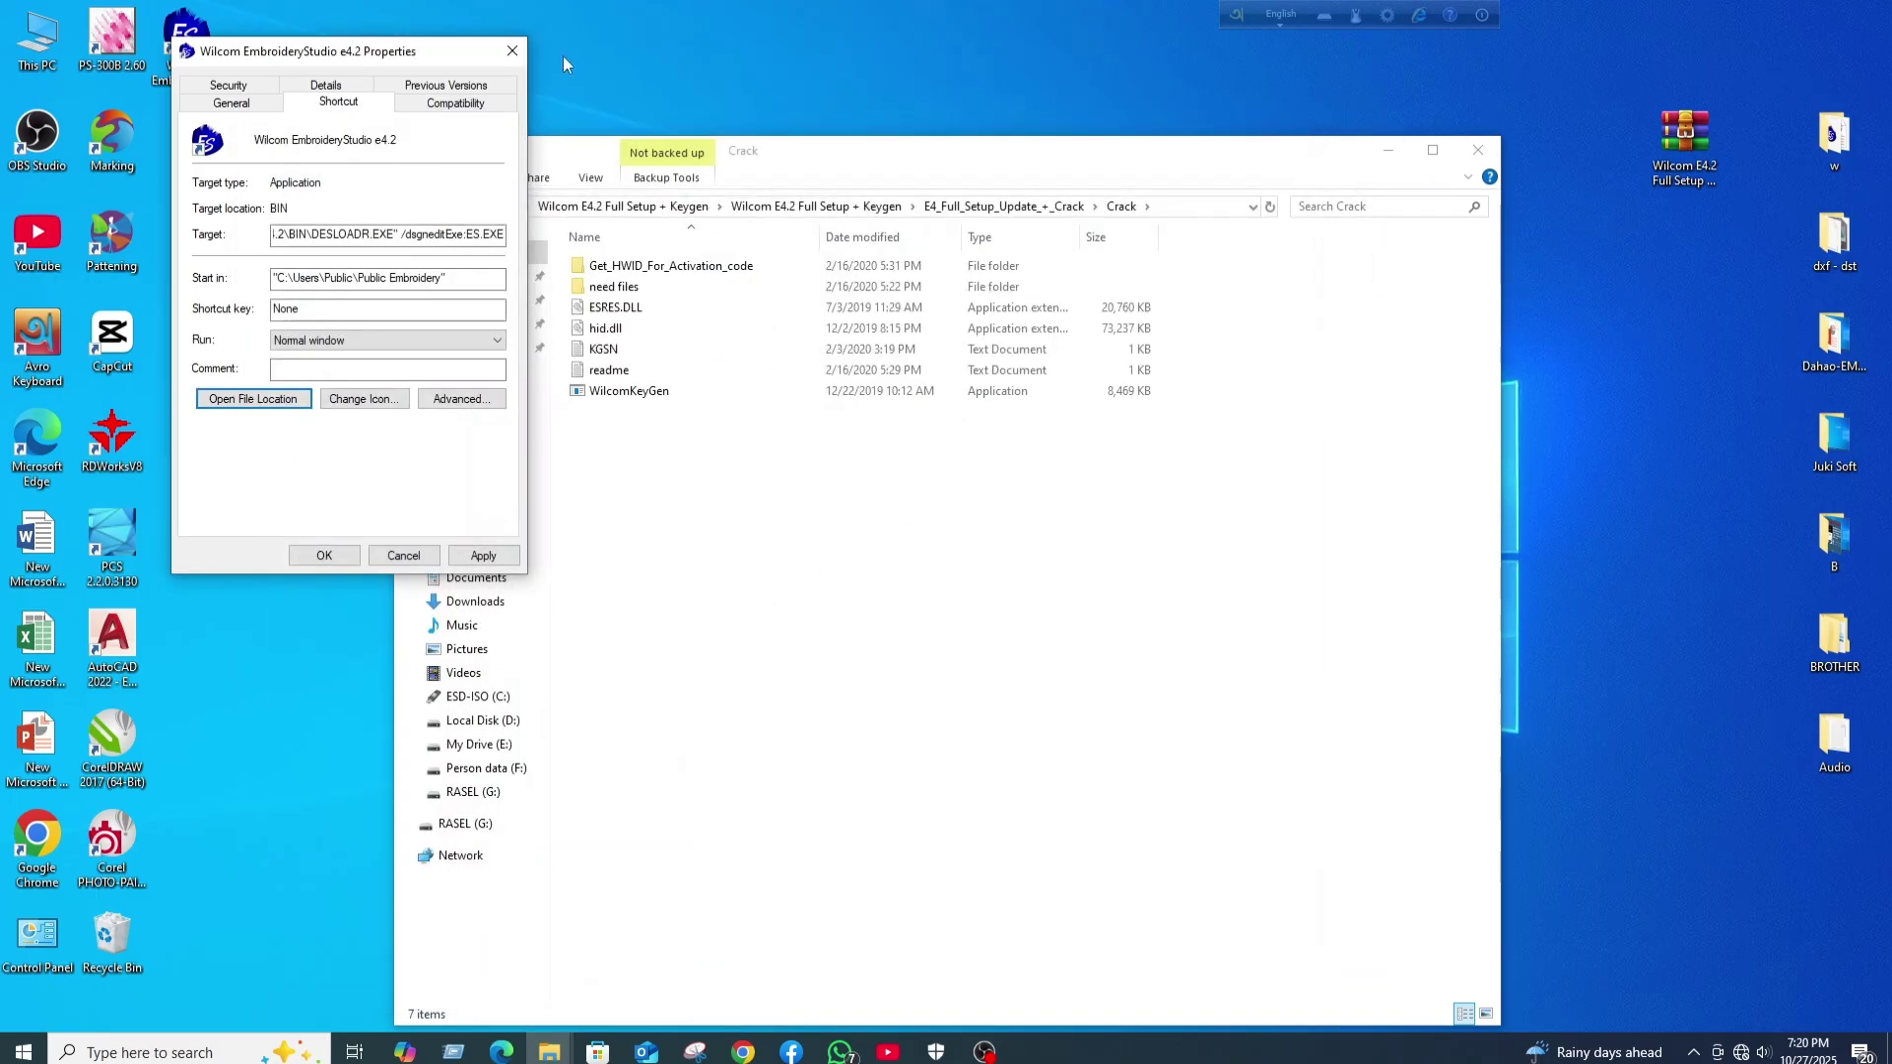
click(512, 51)
- Close the Crack folder window and refresh the desktop
click(1478, 150)
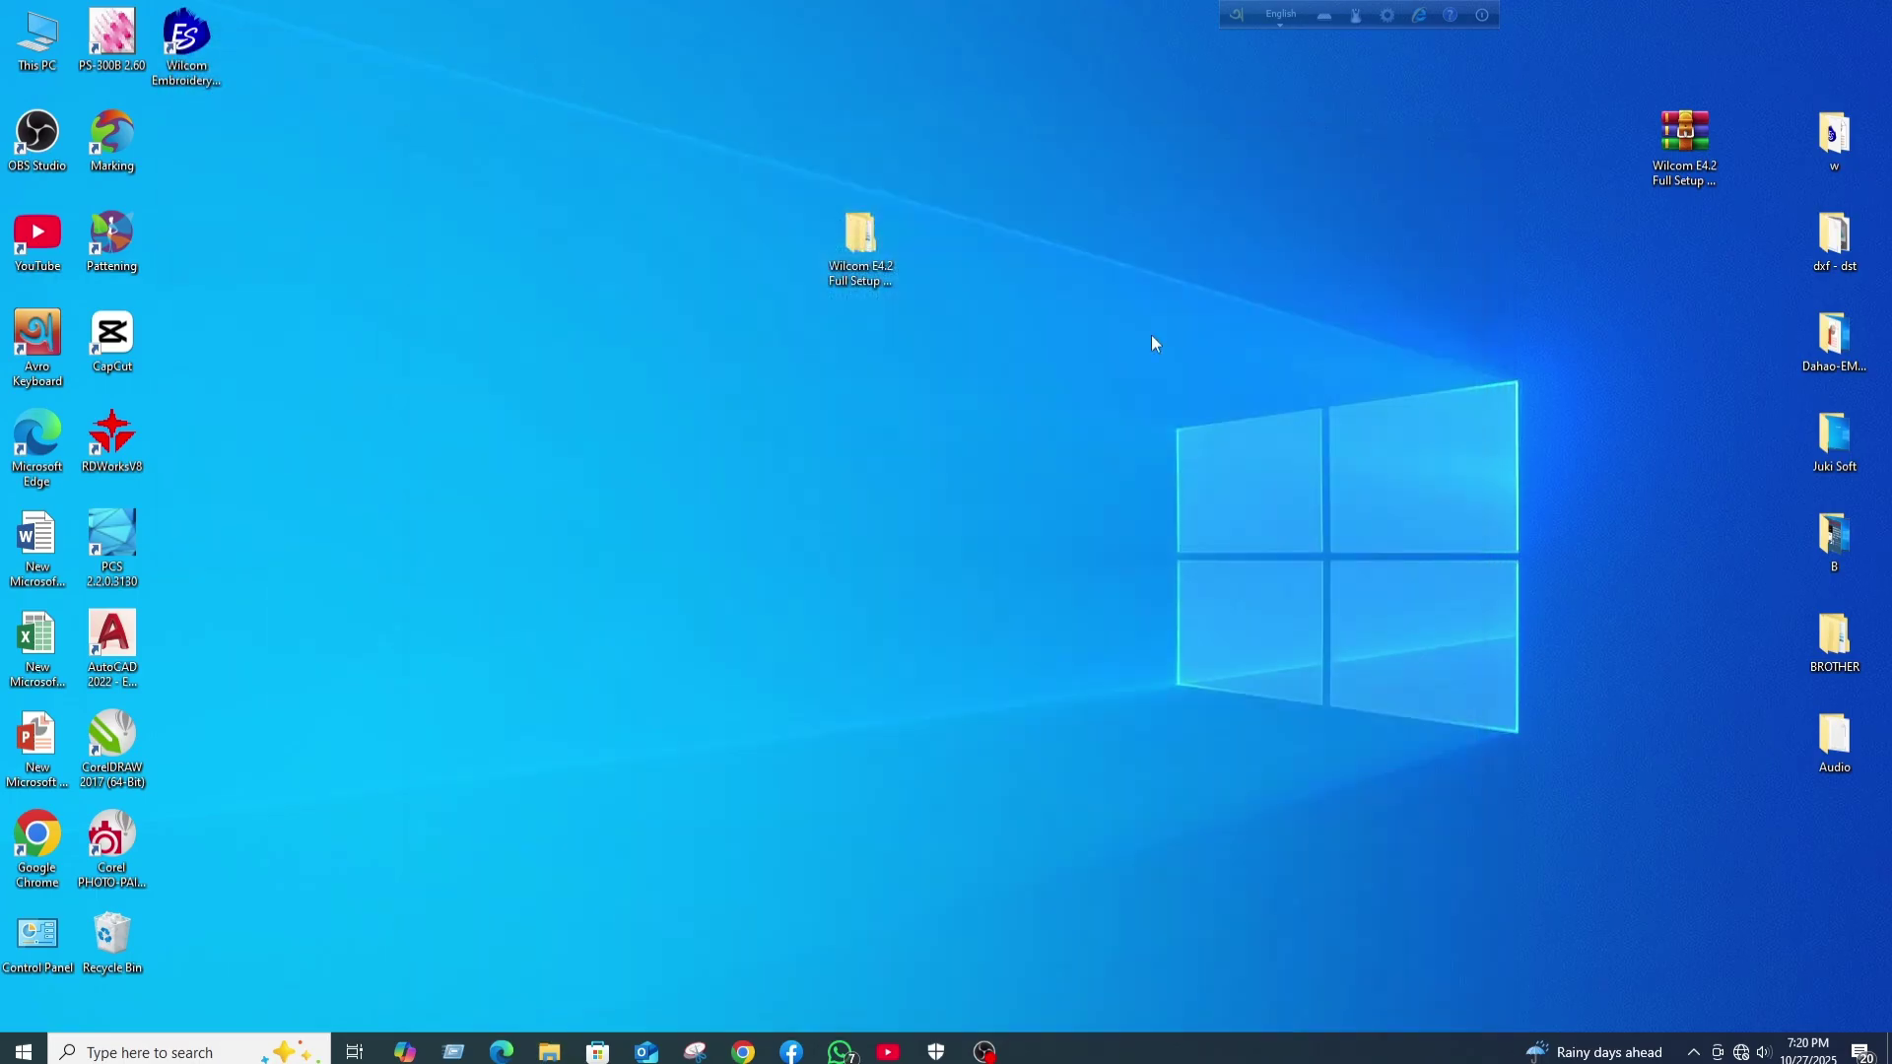
drag(1631, 281, 1631, 281)
right_click(1141, 177)
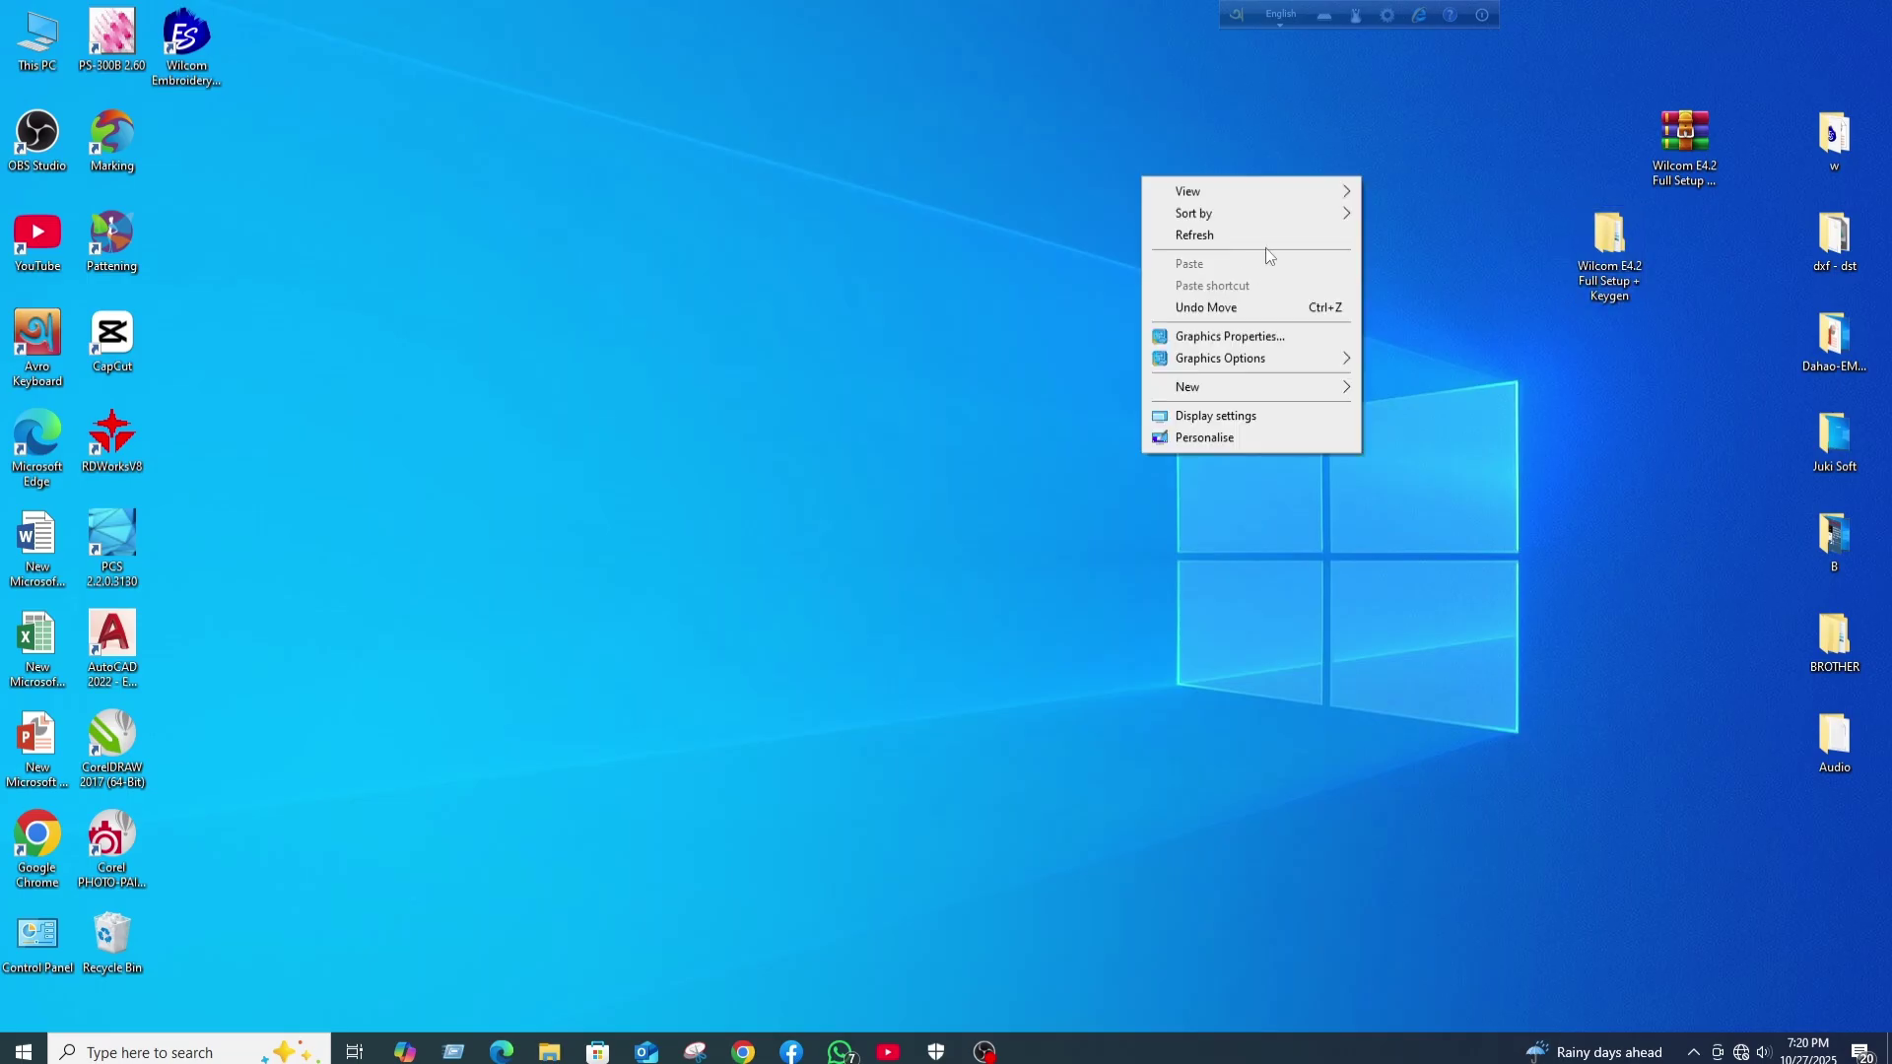
click(1266, 239)
- Launch EmbroideryStudio e4.2 as administrator and refresh the desktop while it loads
right_click(194, 22)
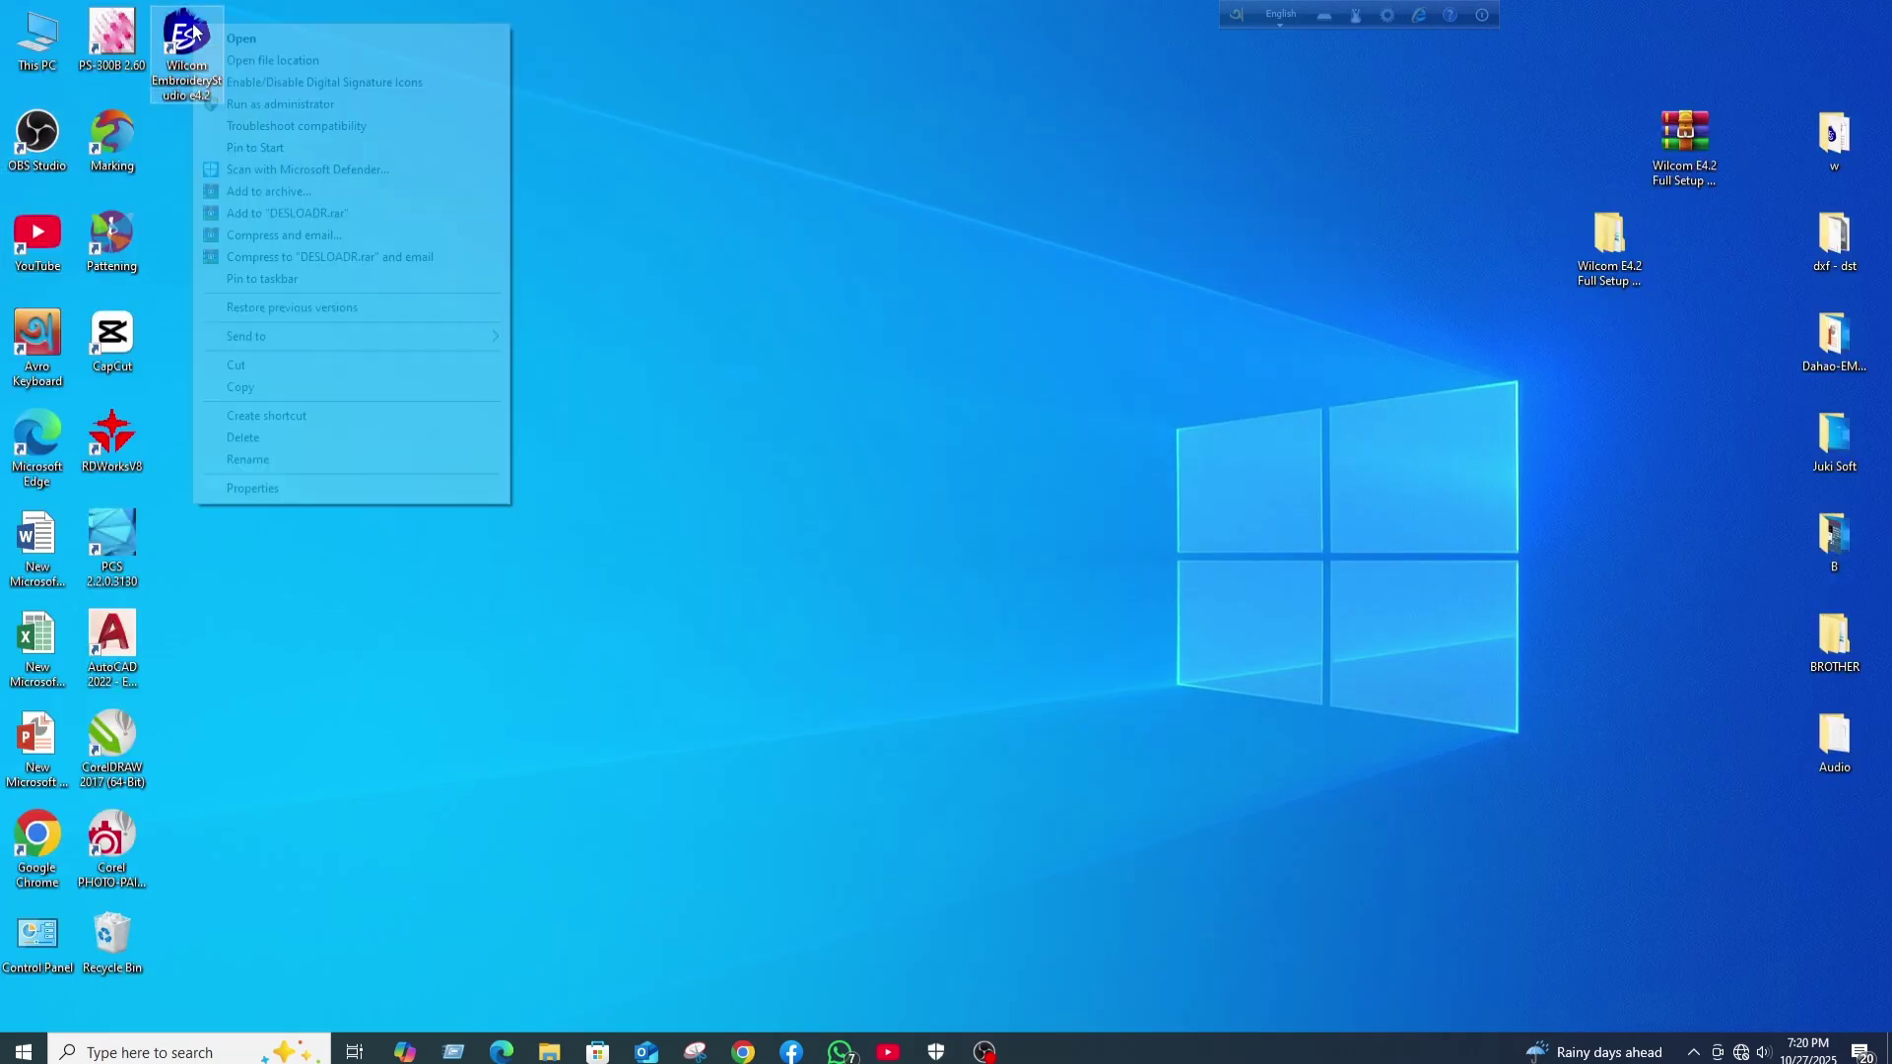
click(256, 104)
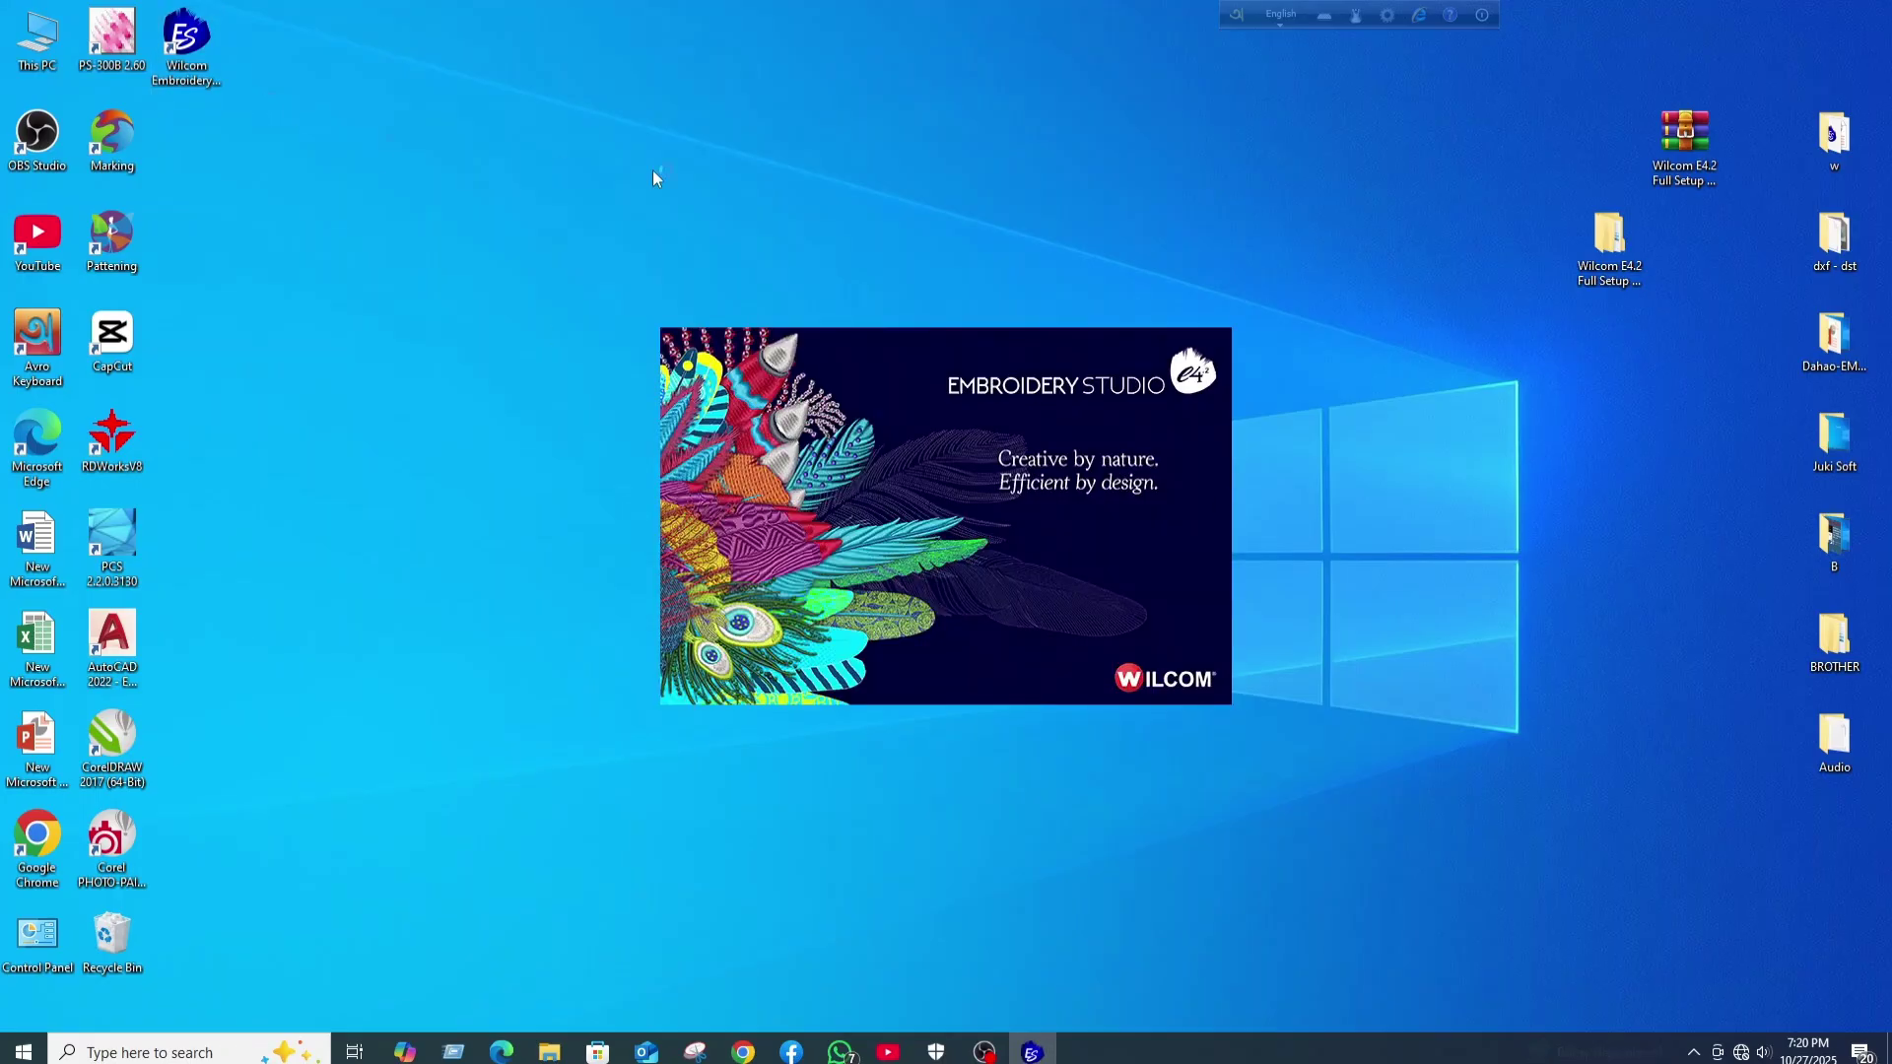
right_click(1042, 62)
click(1103, 118)
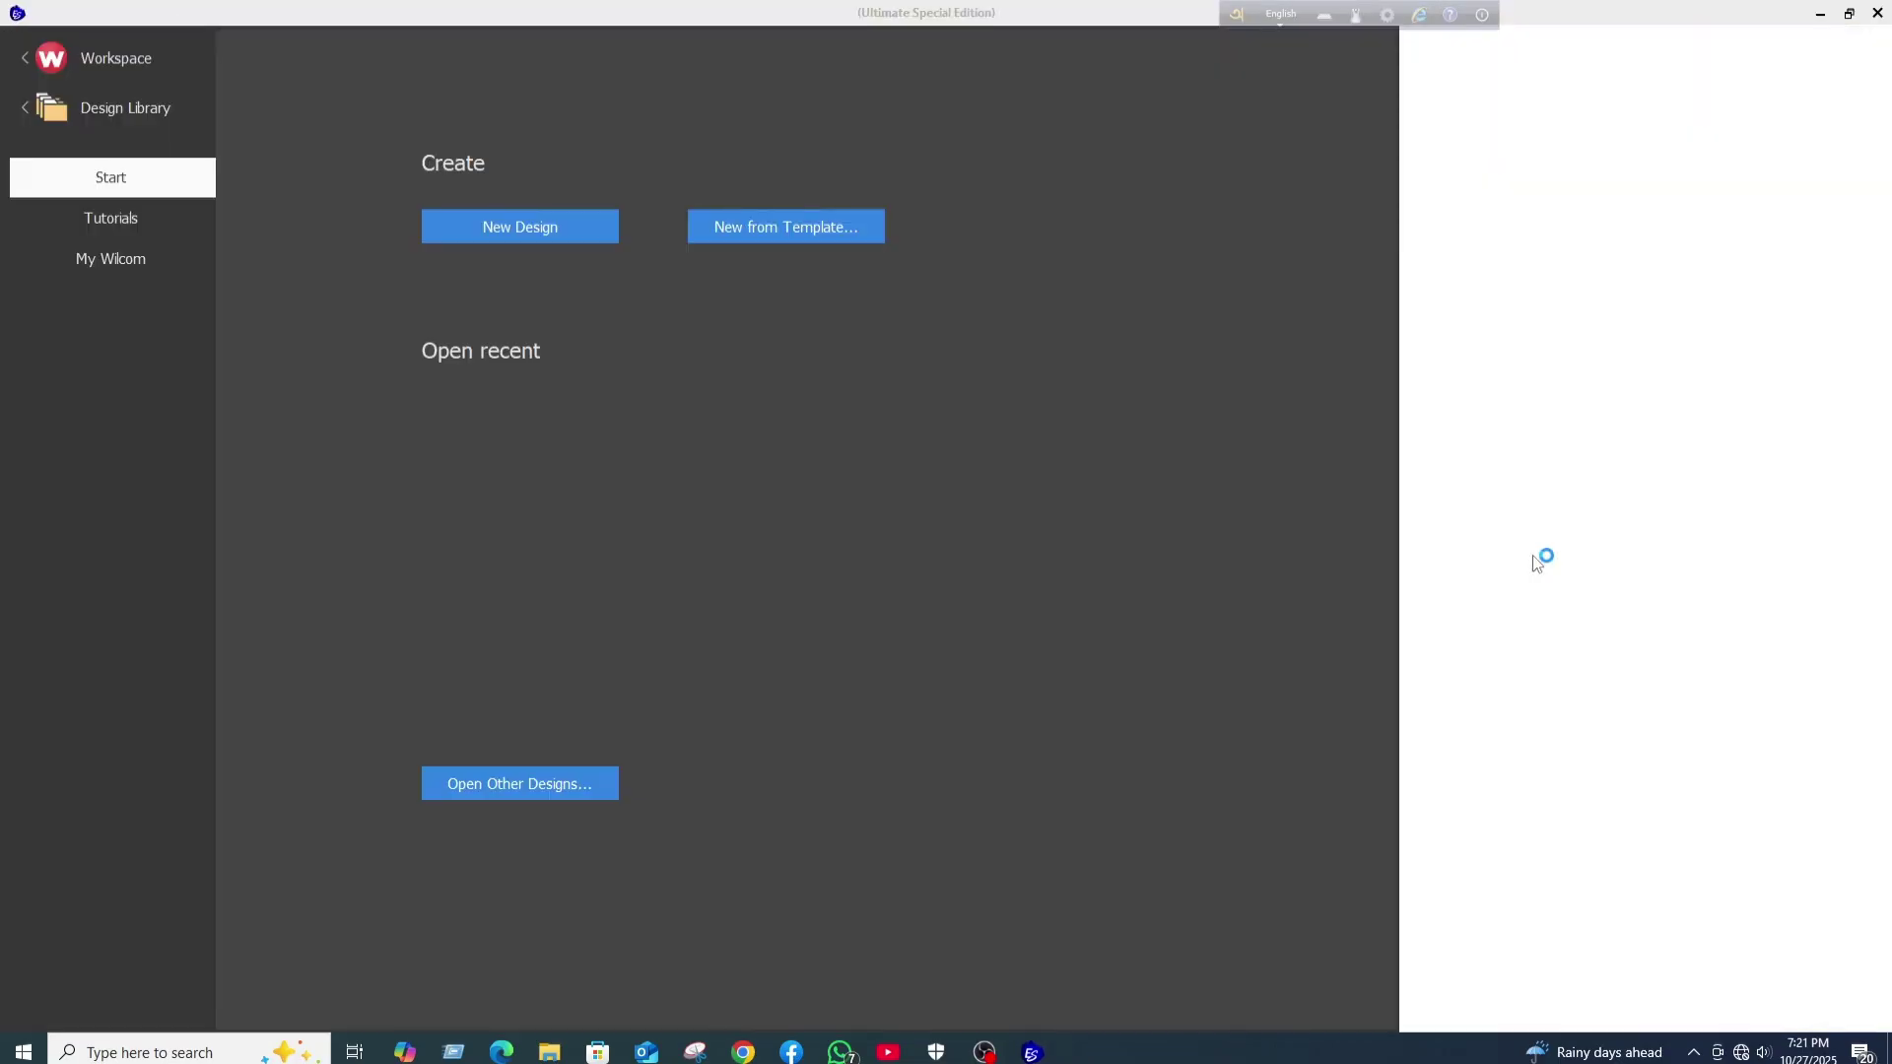
- Create a new blank design, switch units from U.S. to Metric, and select the Lettering tool
click(513, 224)
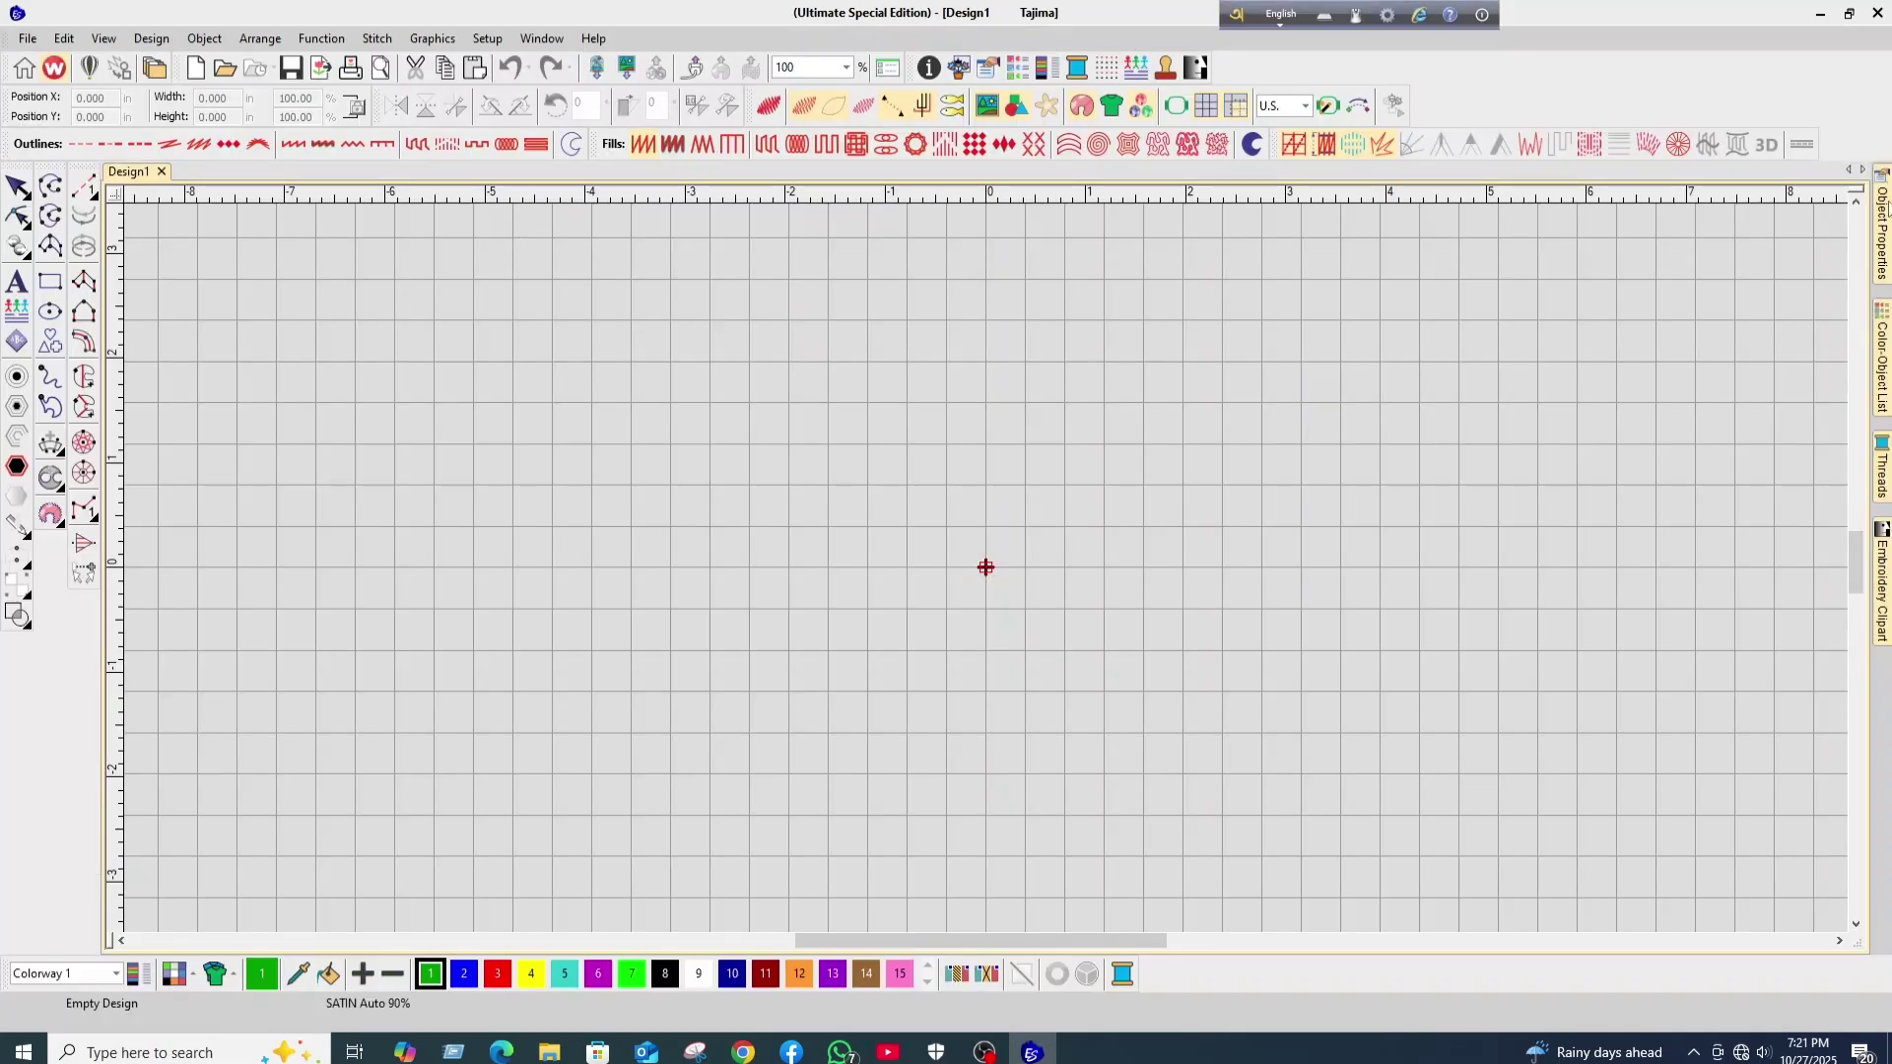
click(1305, 106)
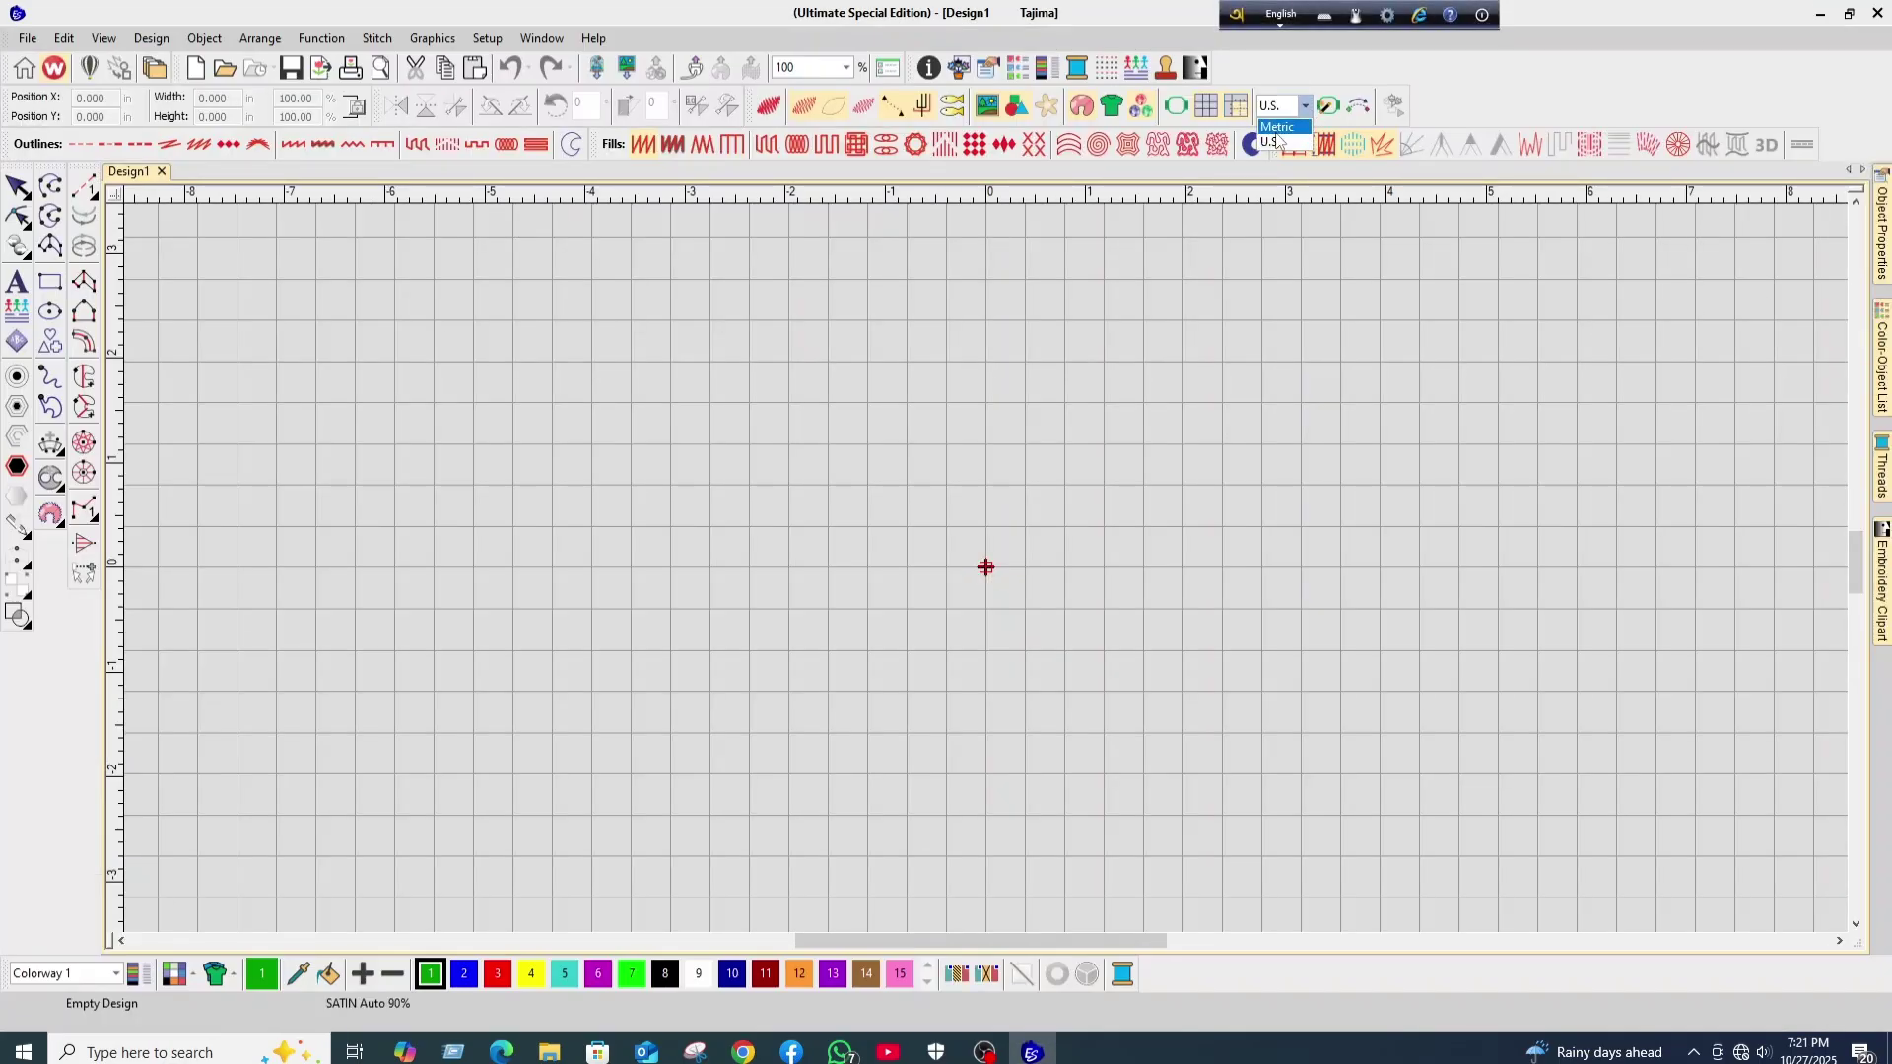
click(1277, 138)
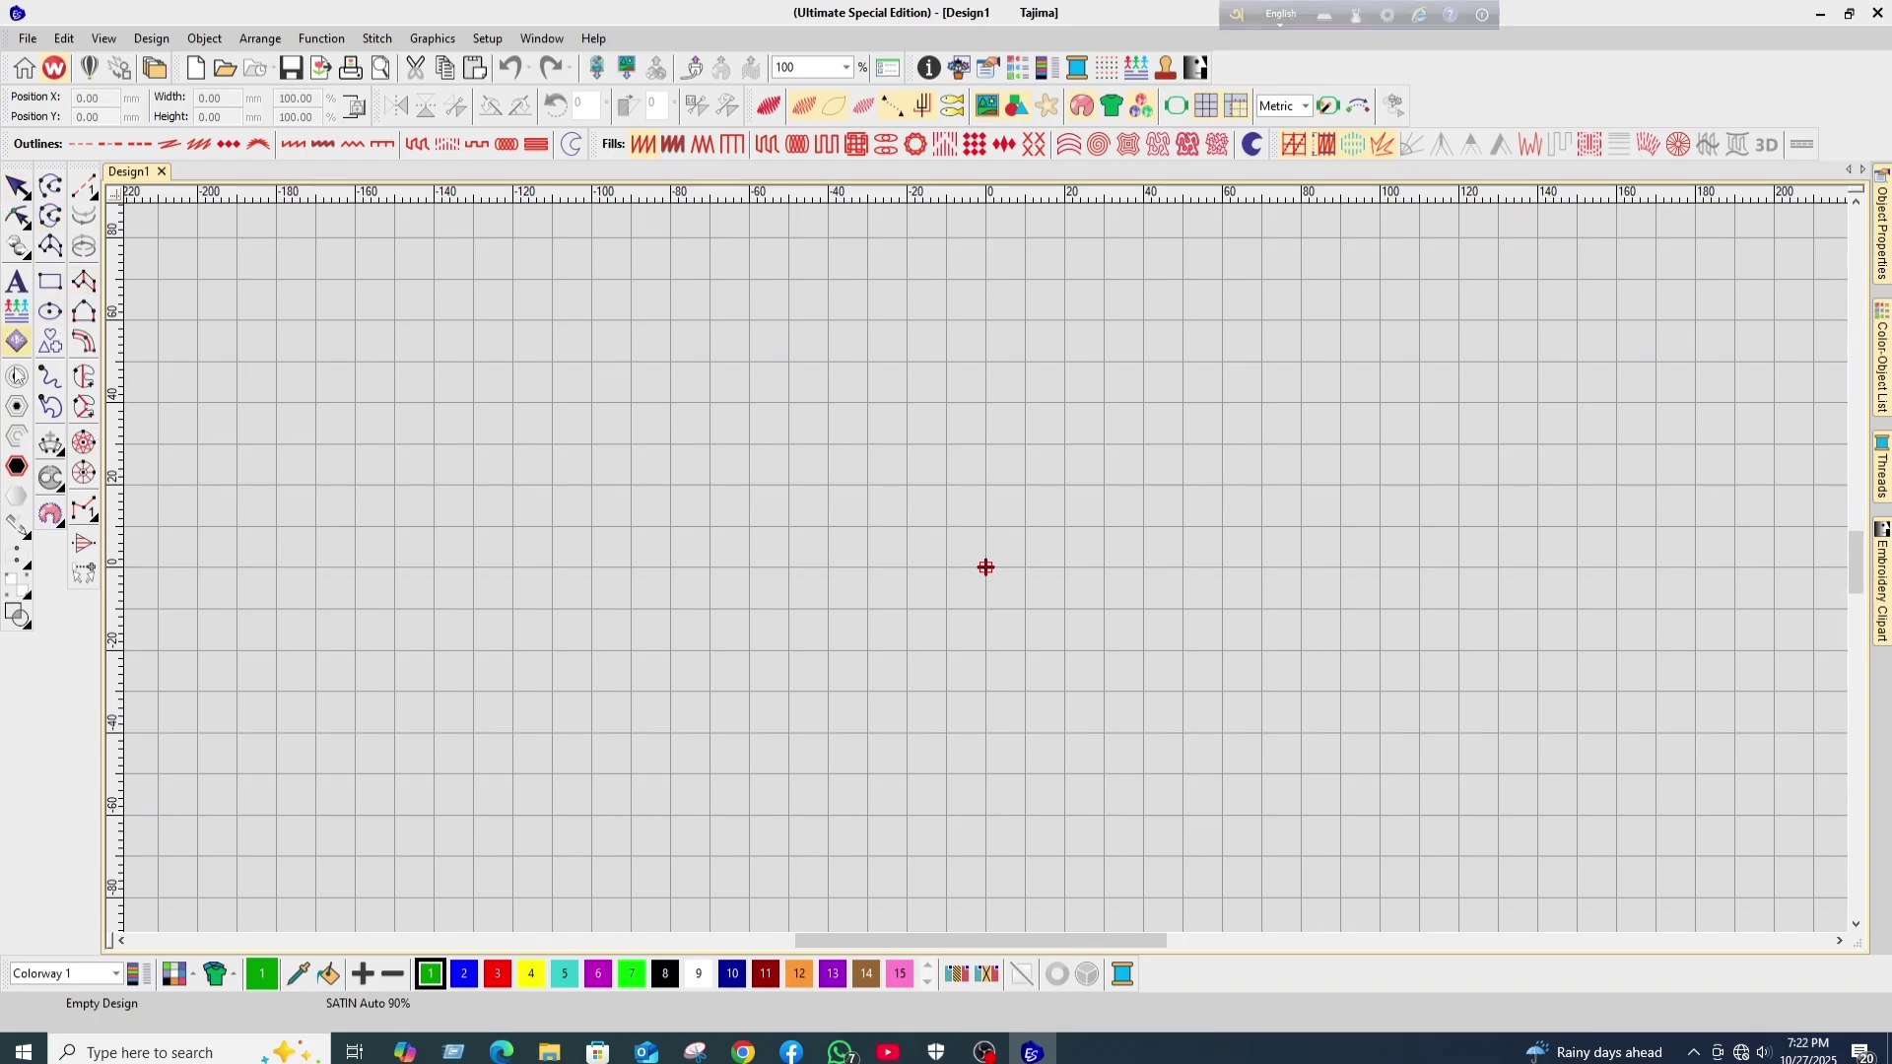
click(17, 281)
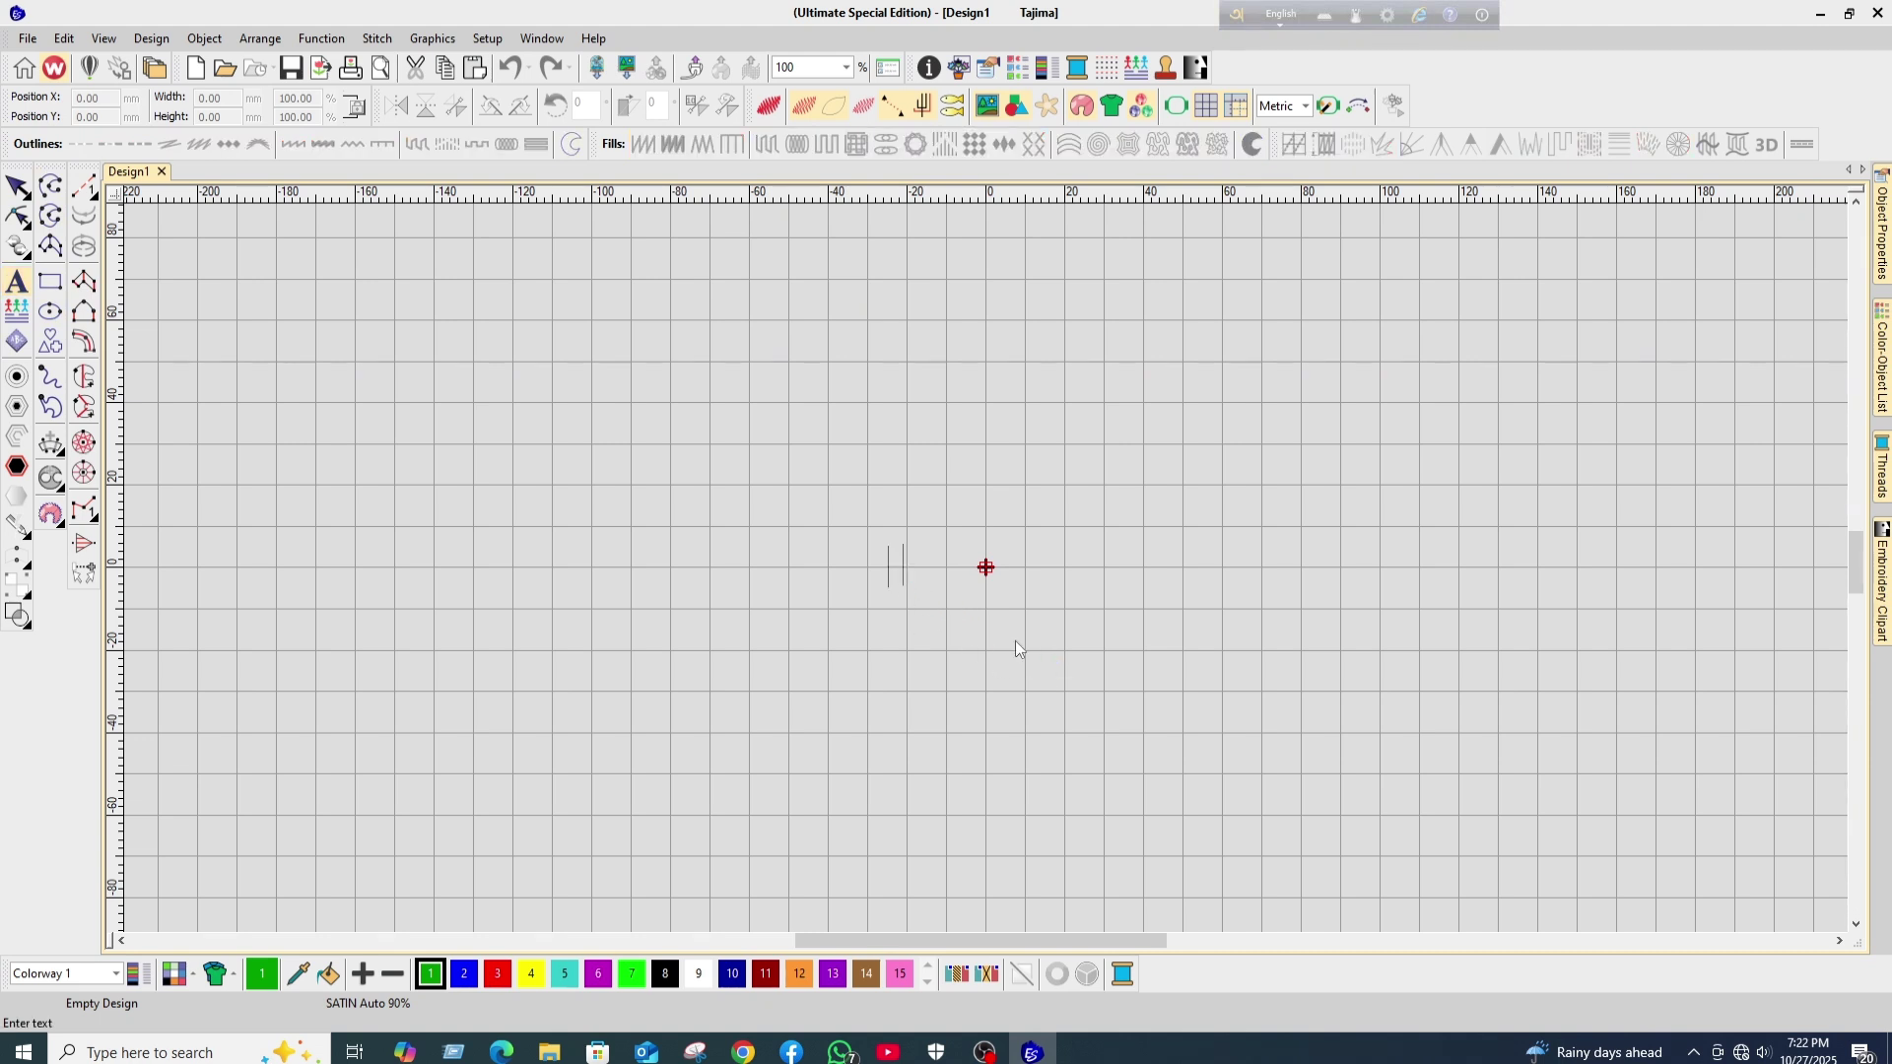
- Add 'RMG' lettering to the canvas and zoom in on it
text(RMG)
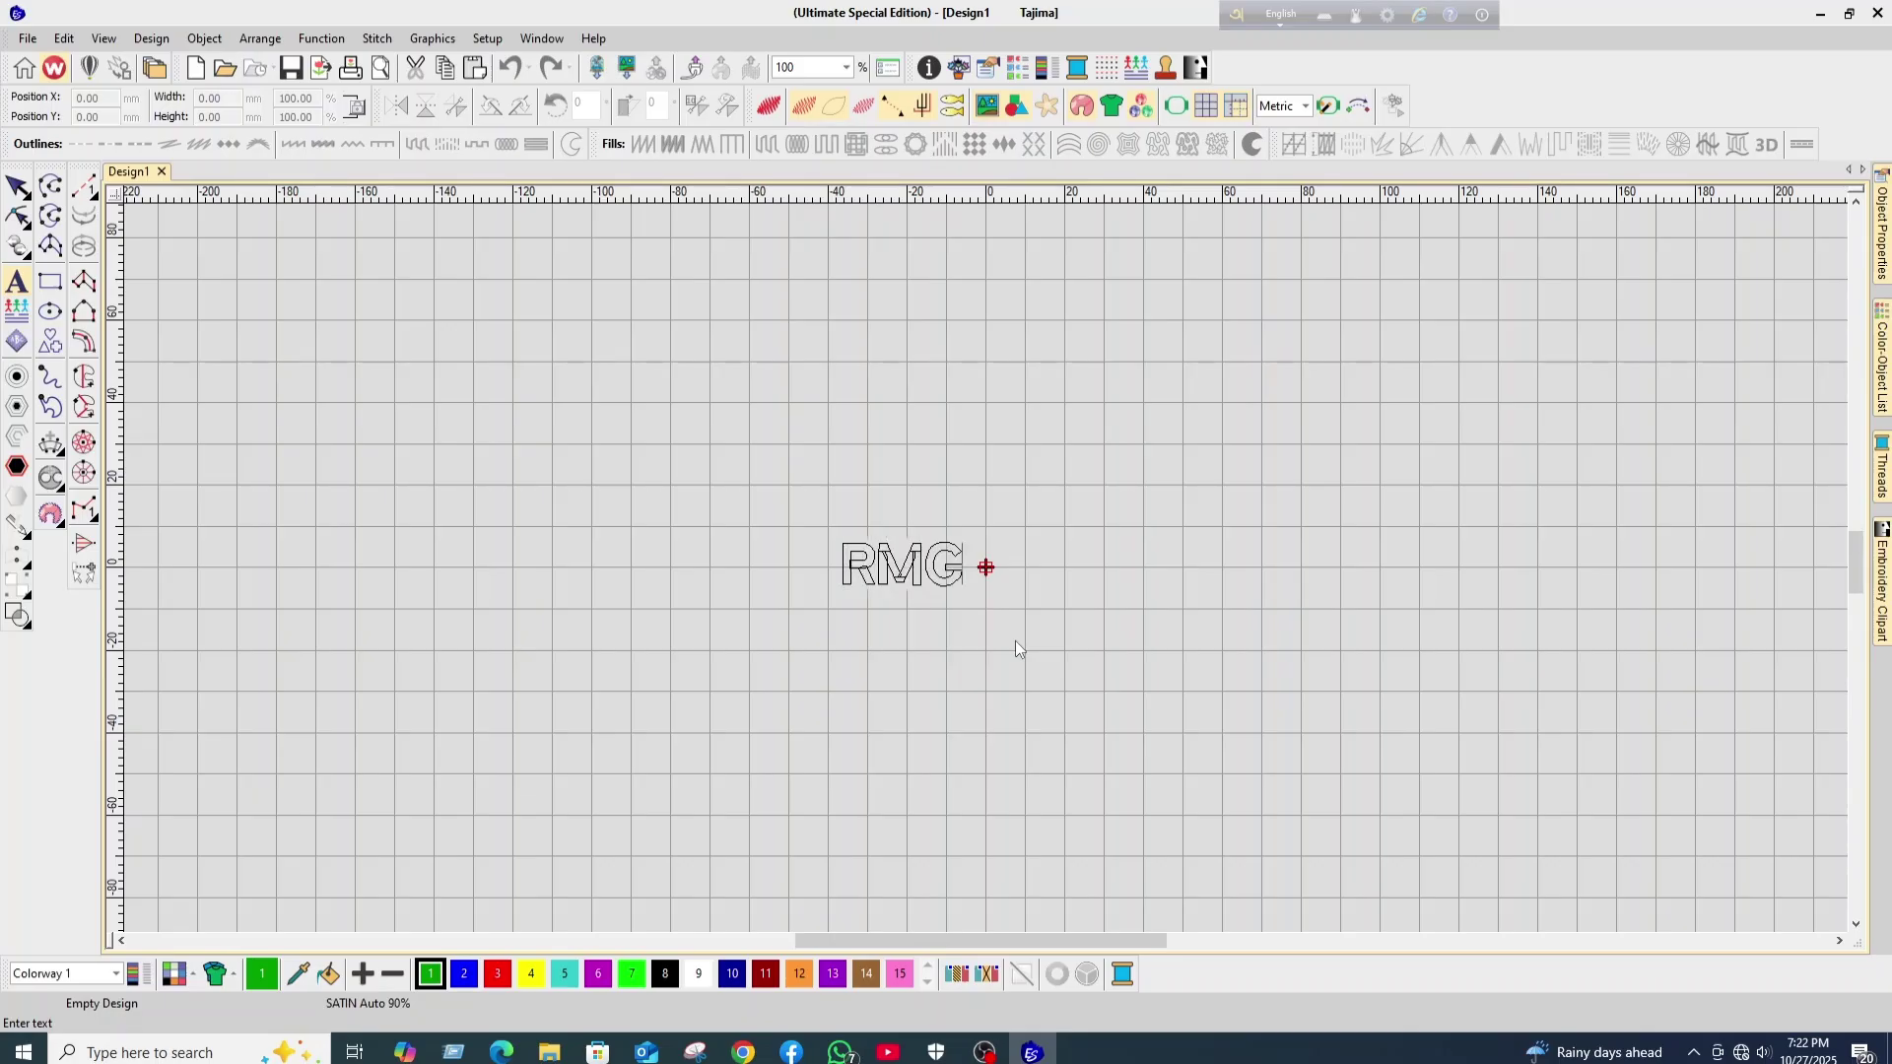
key(Return)
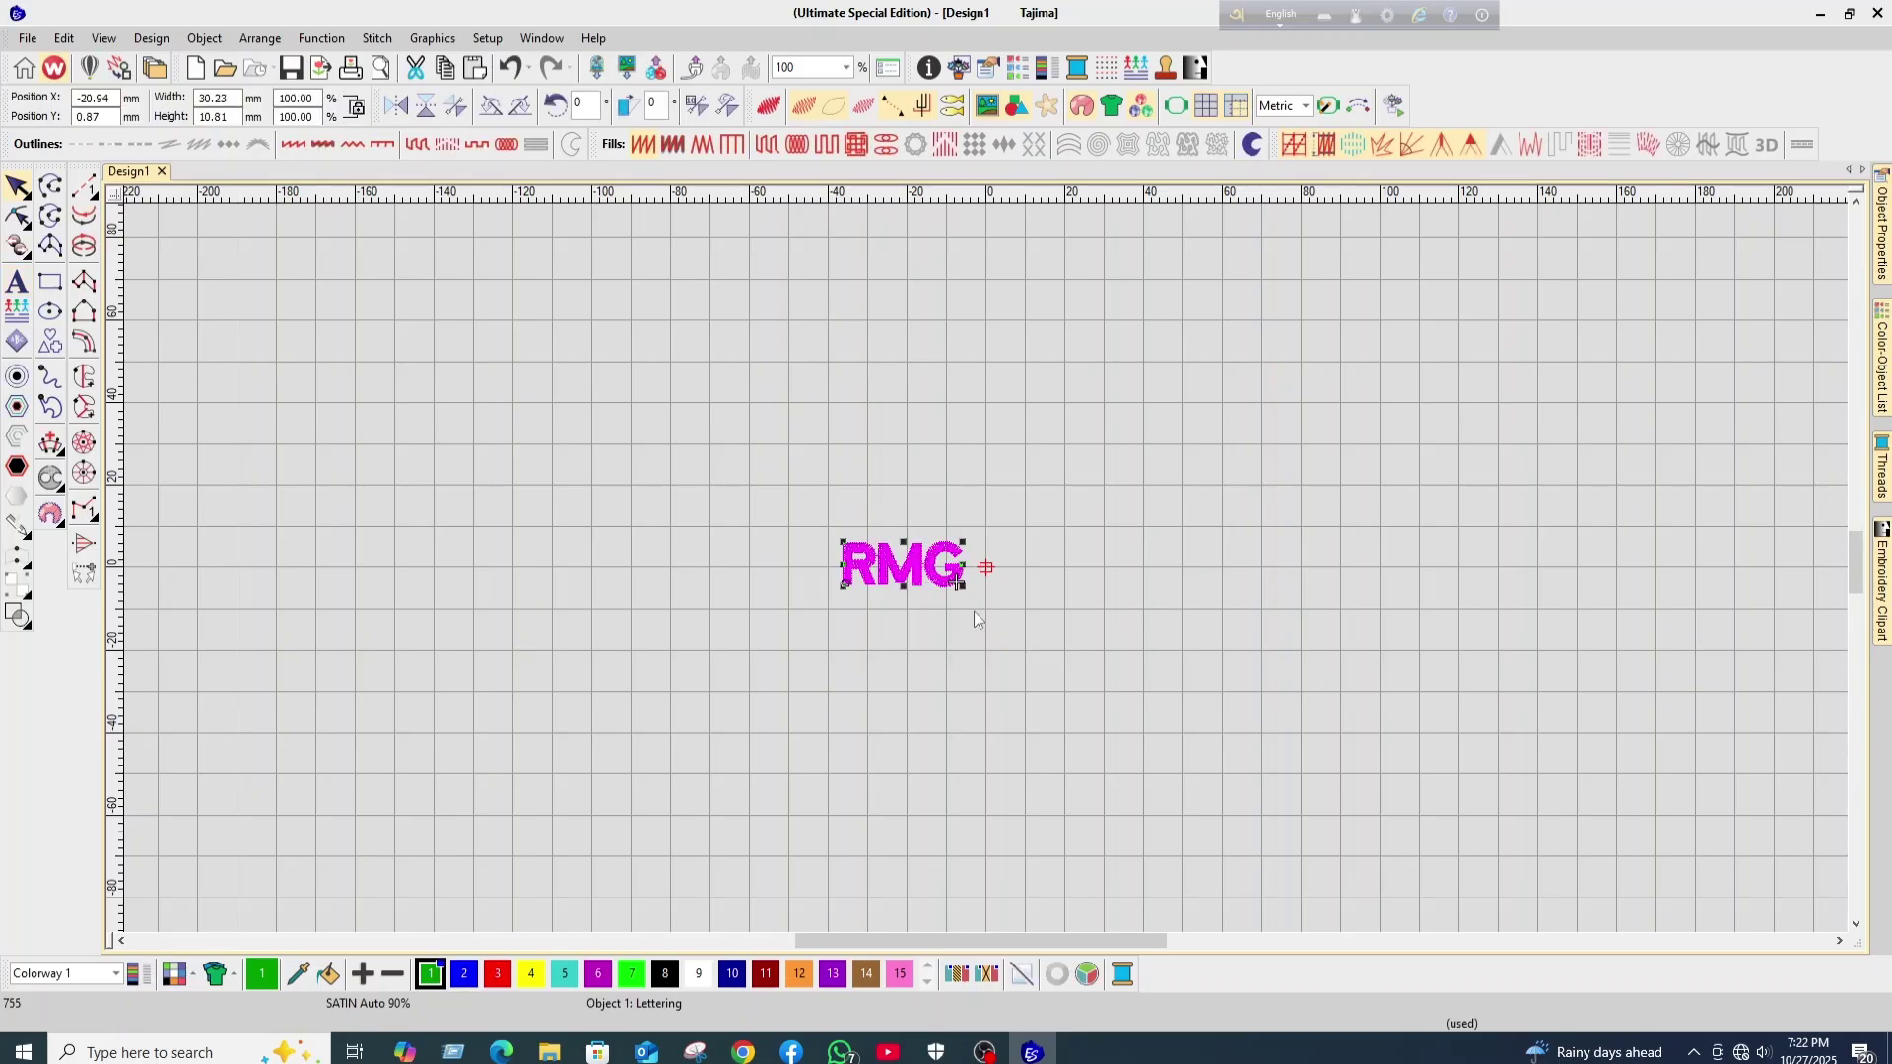
scroll(980, 601, up, 1)
scroll(986, 569, up, 4)
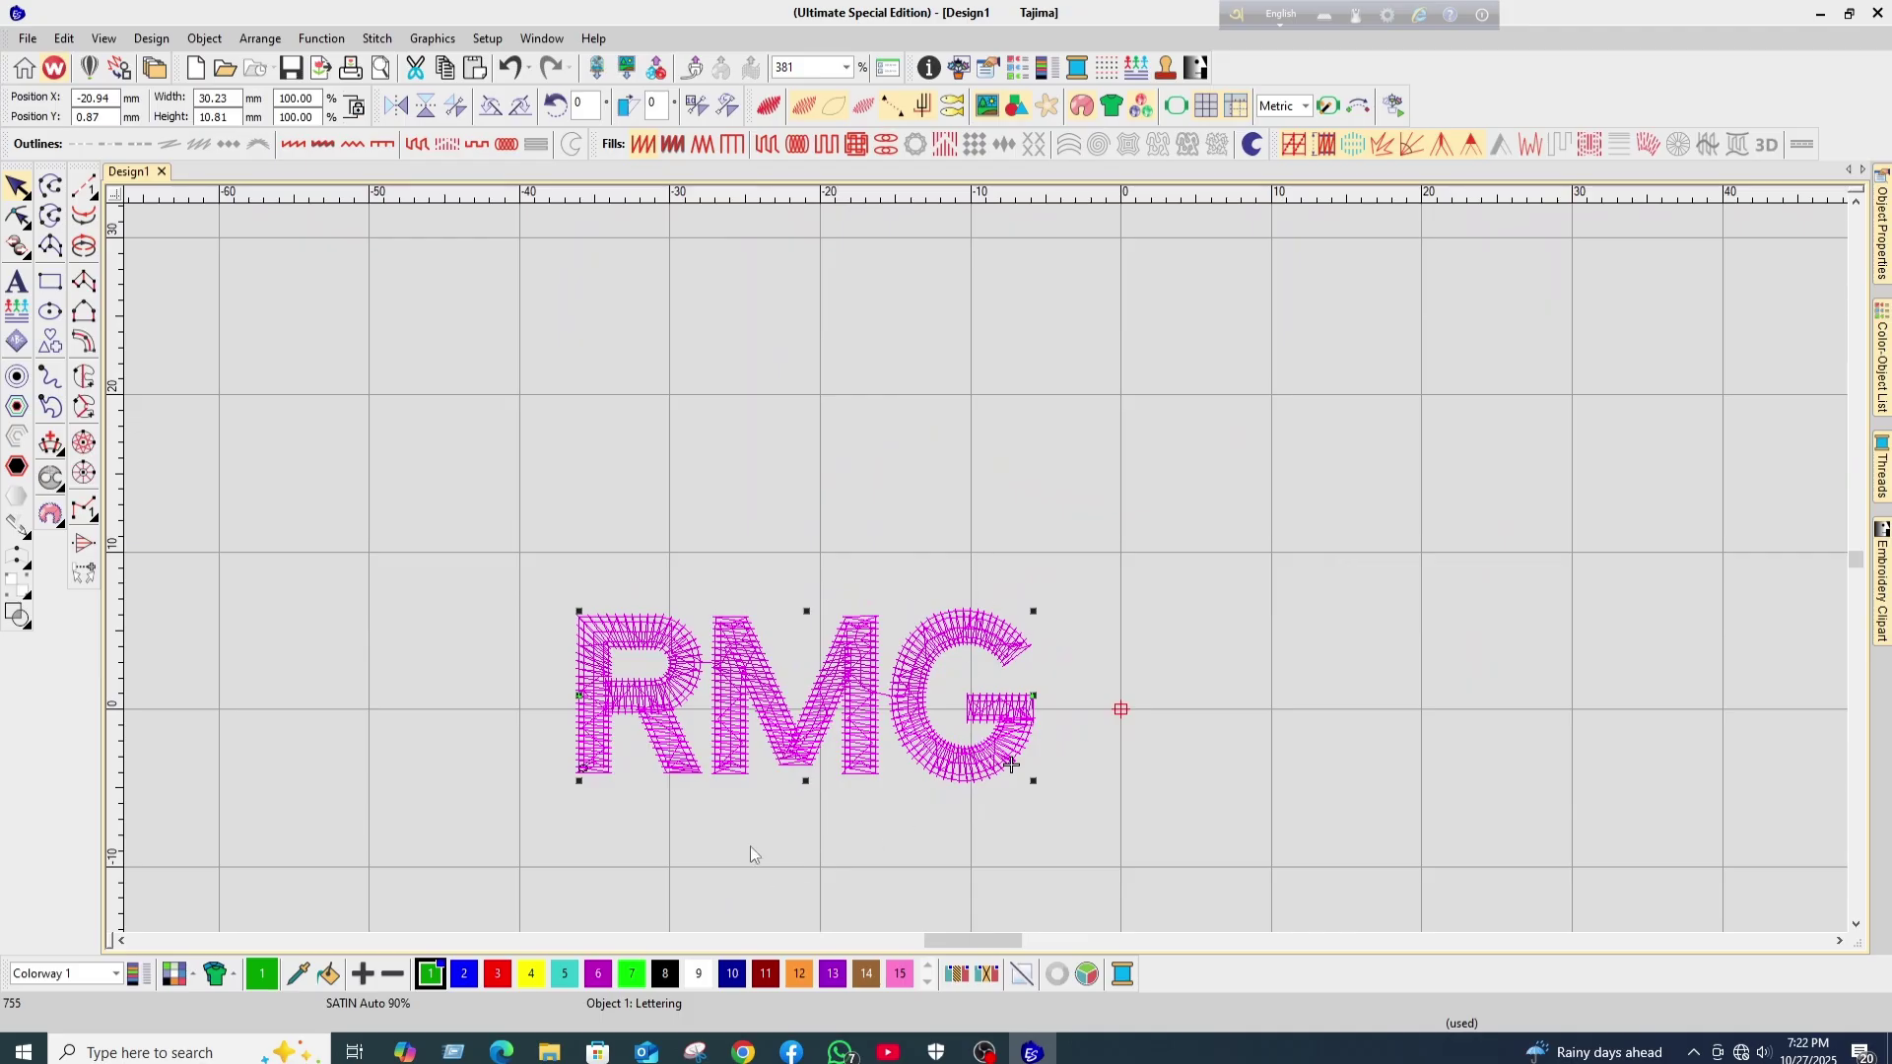
scroll(986, 569, up, 1)
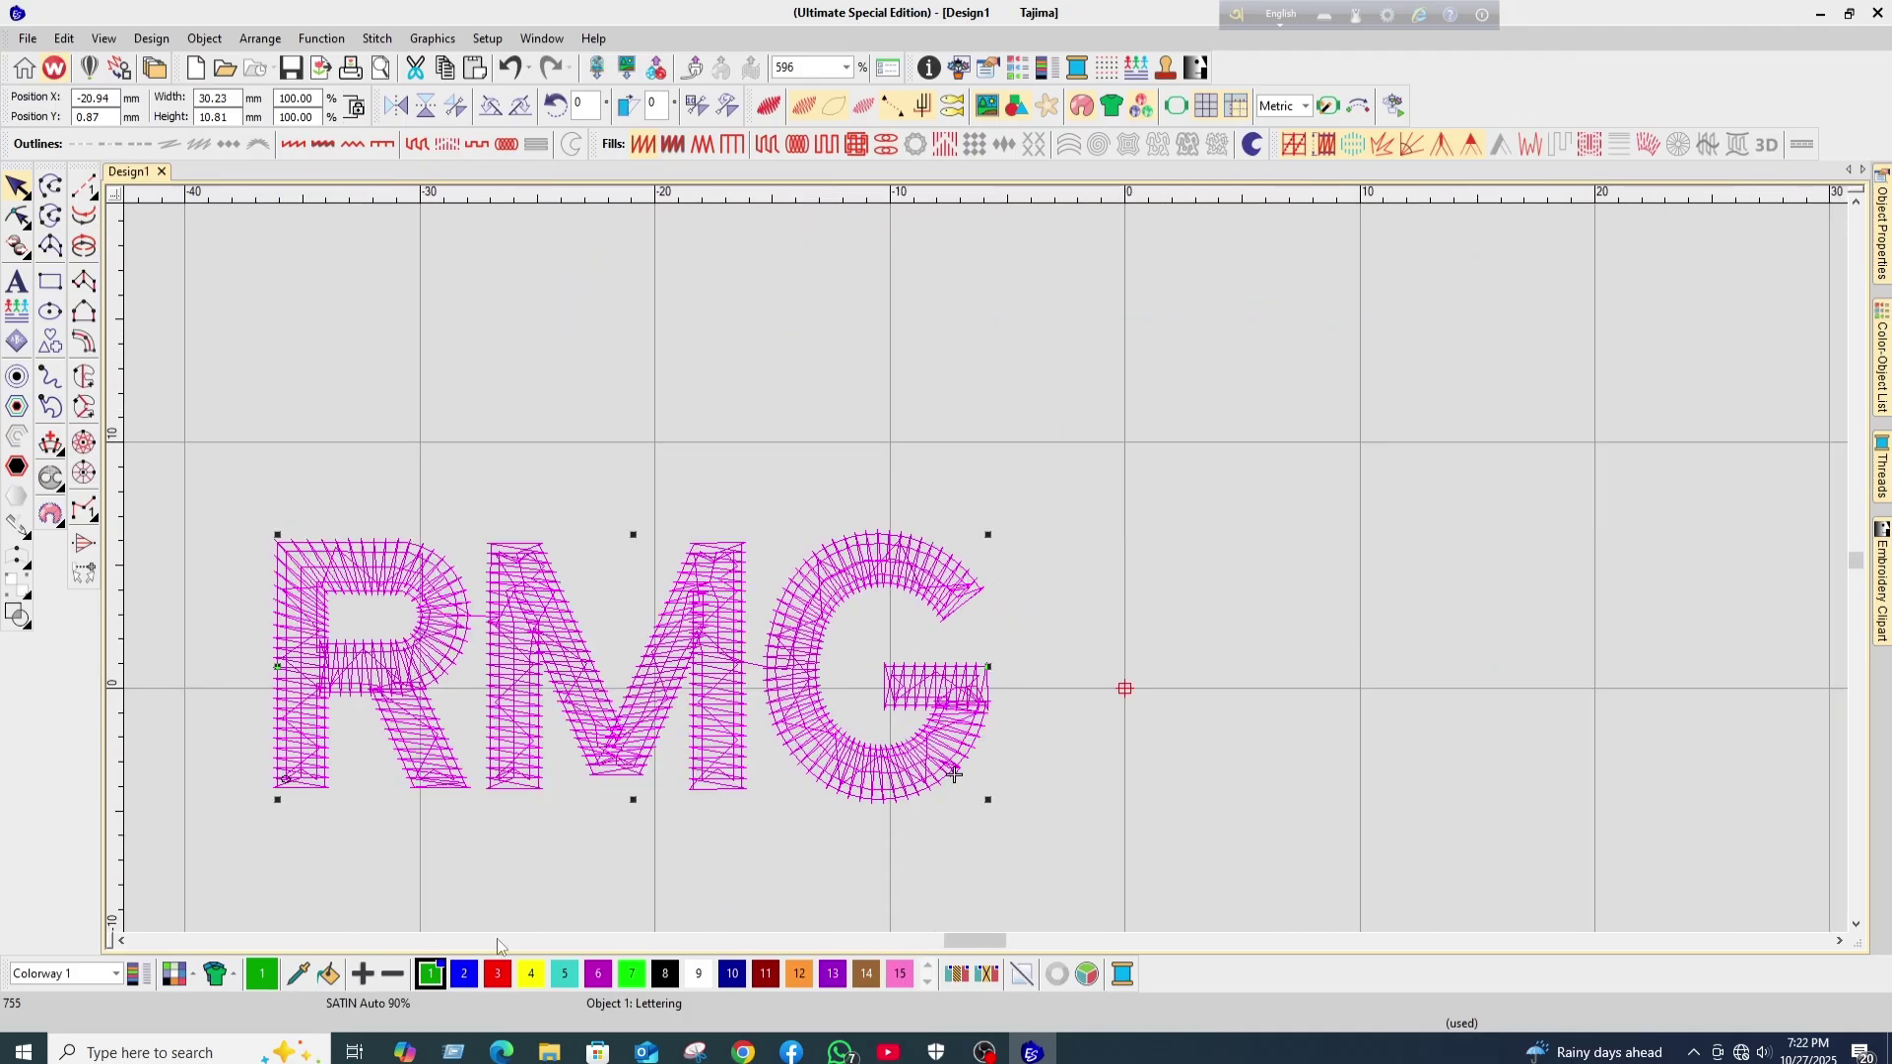
scroll(985, 568, down, 1)
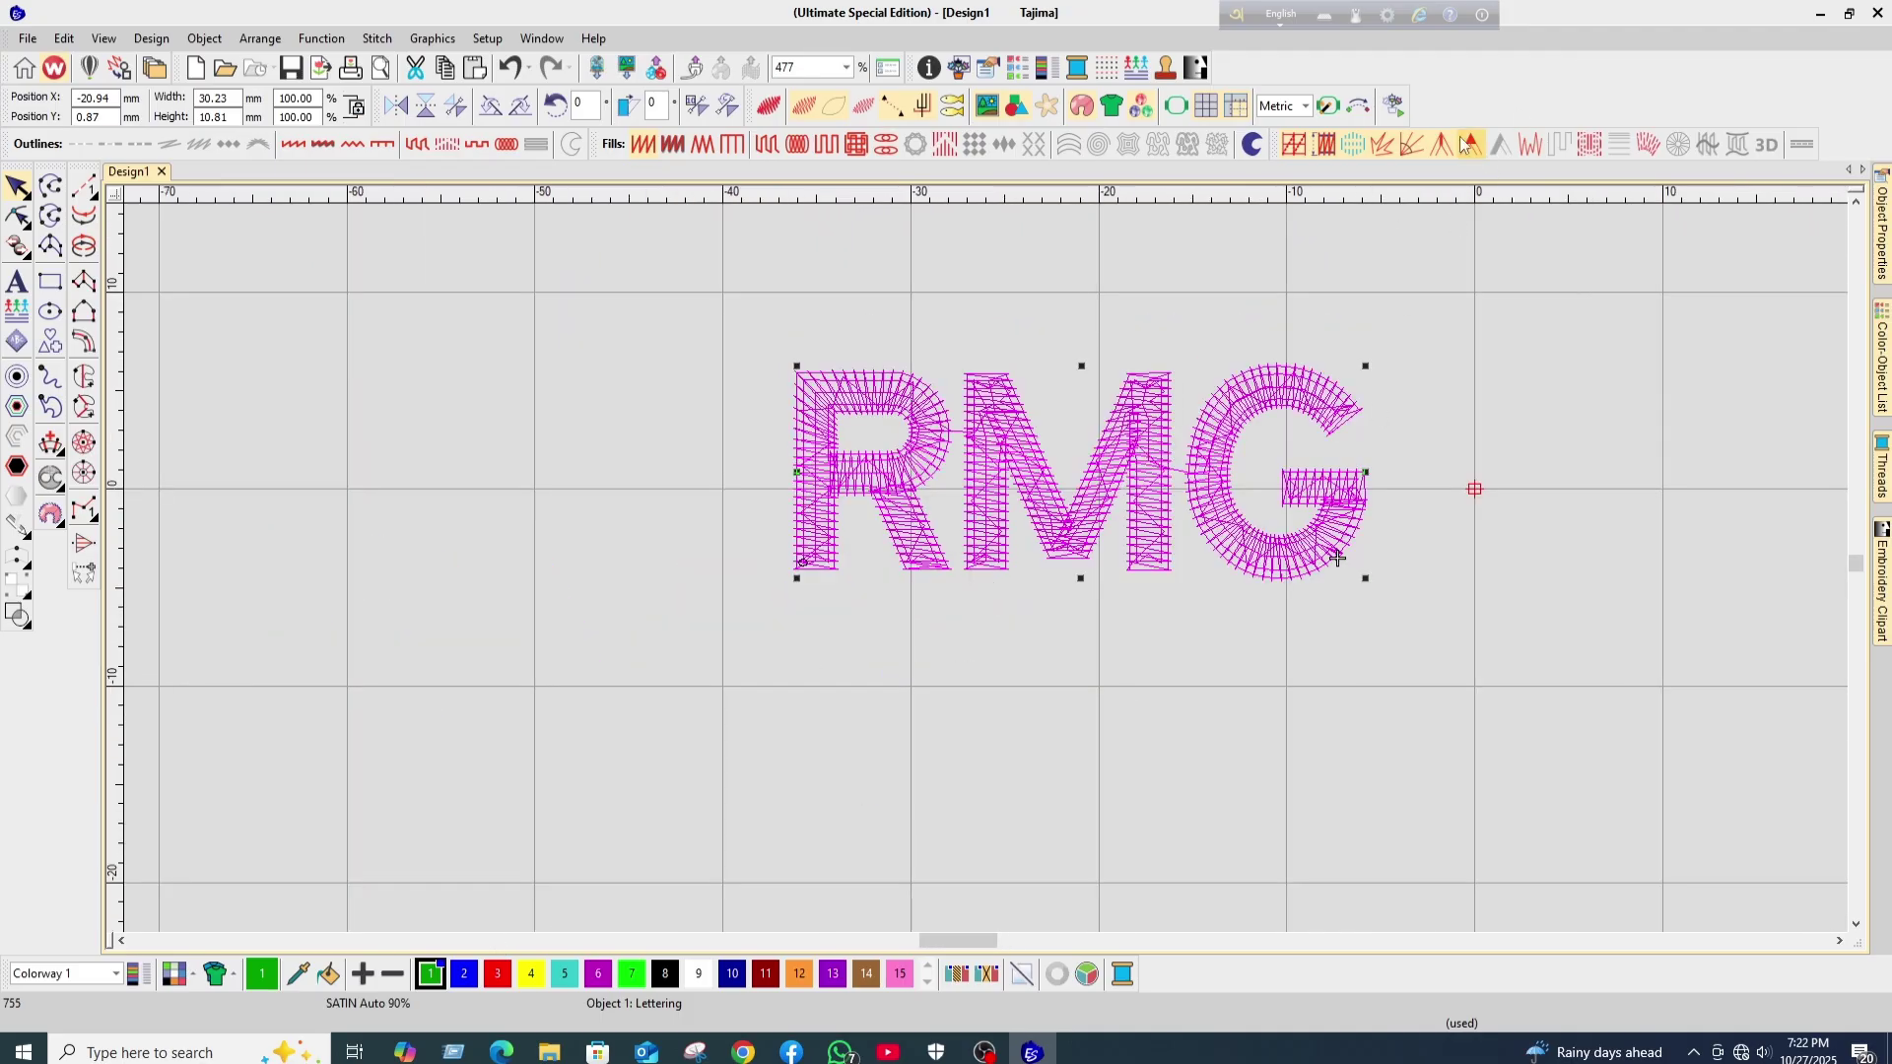
- Play the stitch simulation at increased speed through all 755 stitches
click(1399, 103)
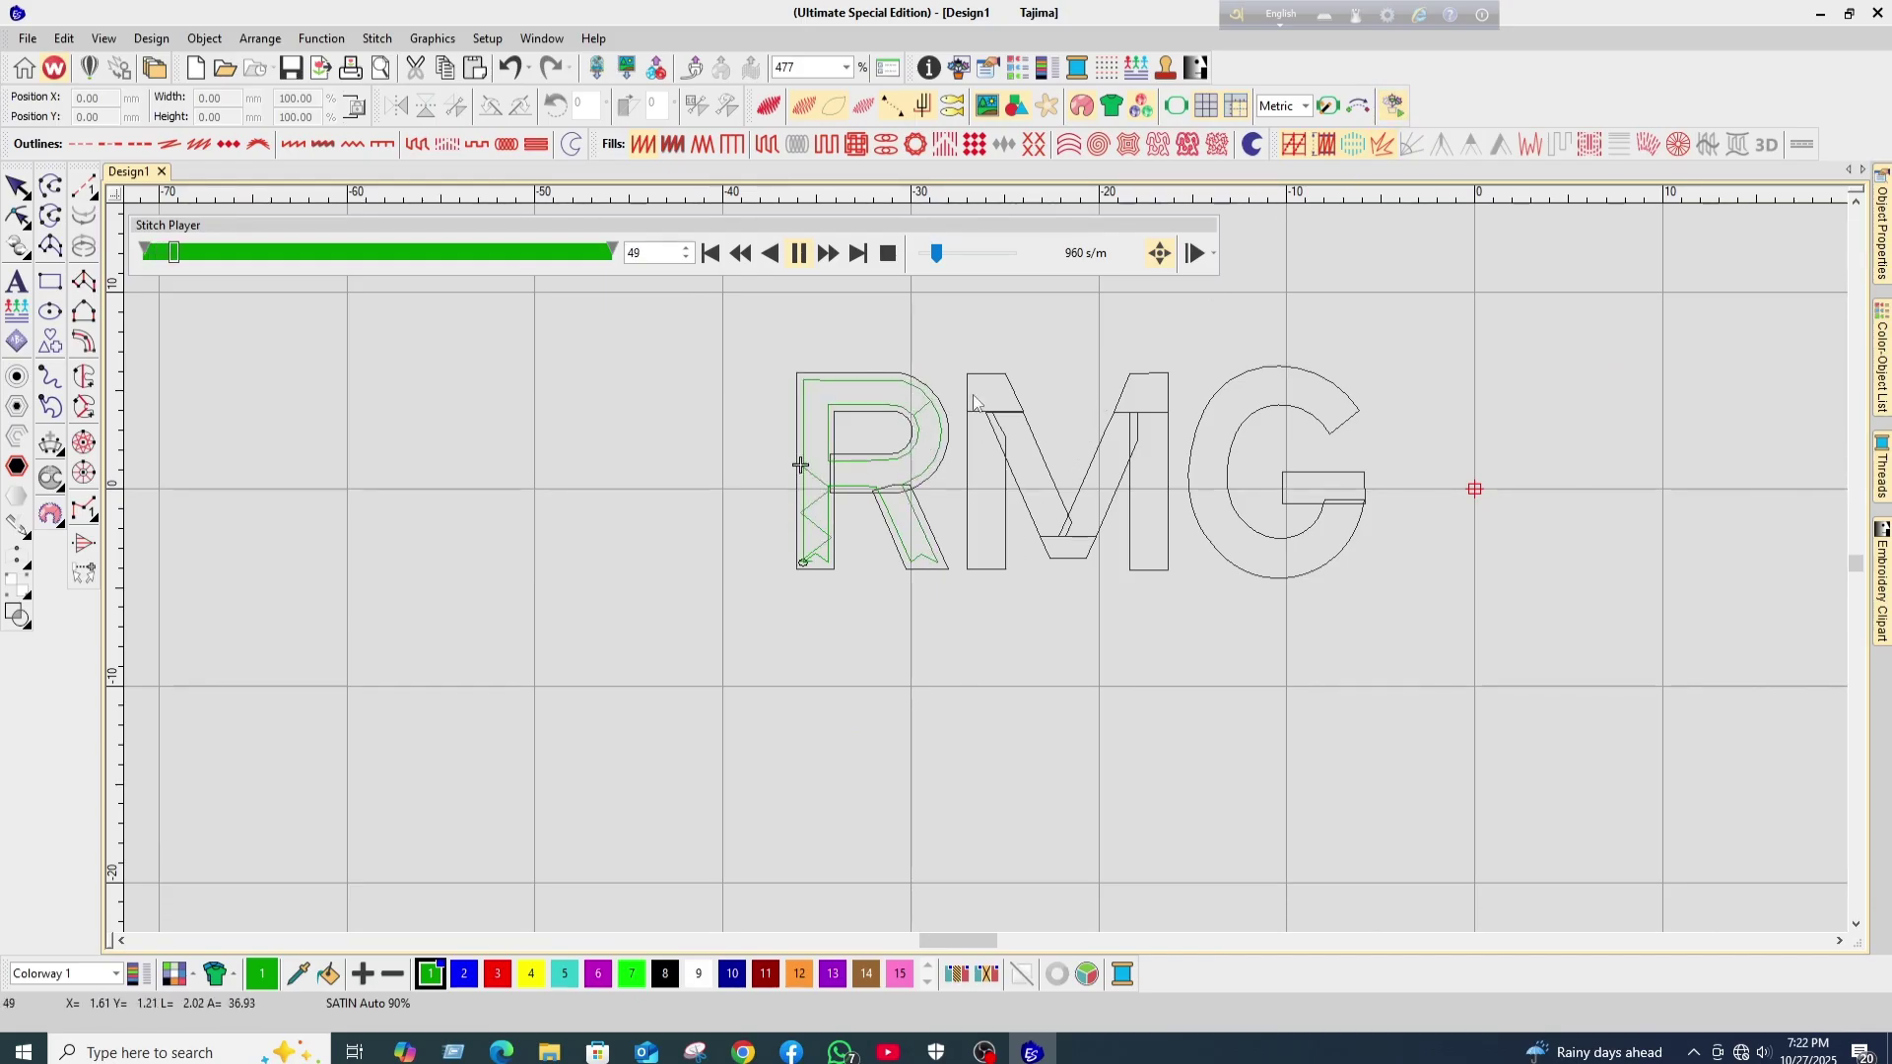
drag(937, 254, 989, 254)
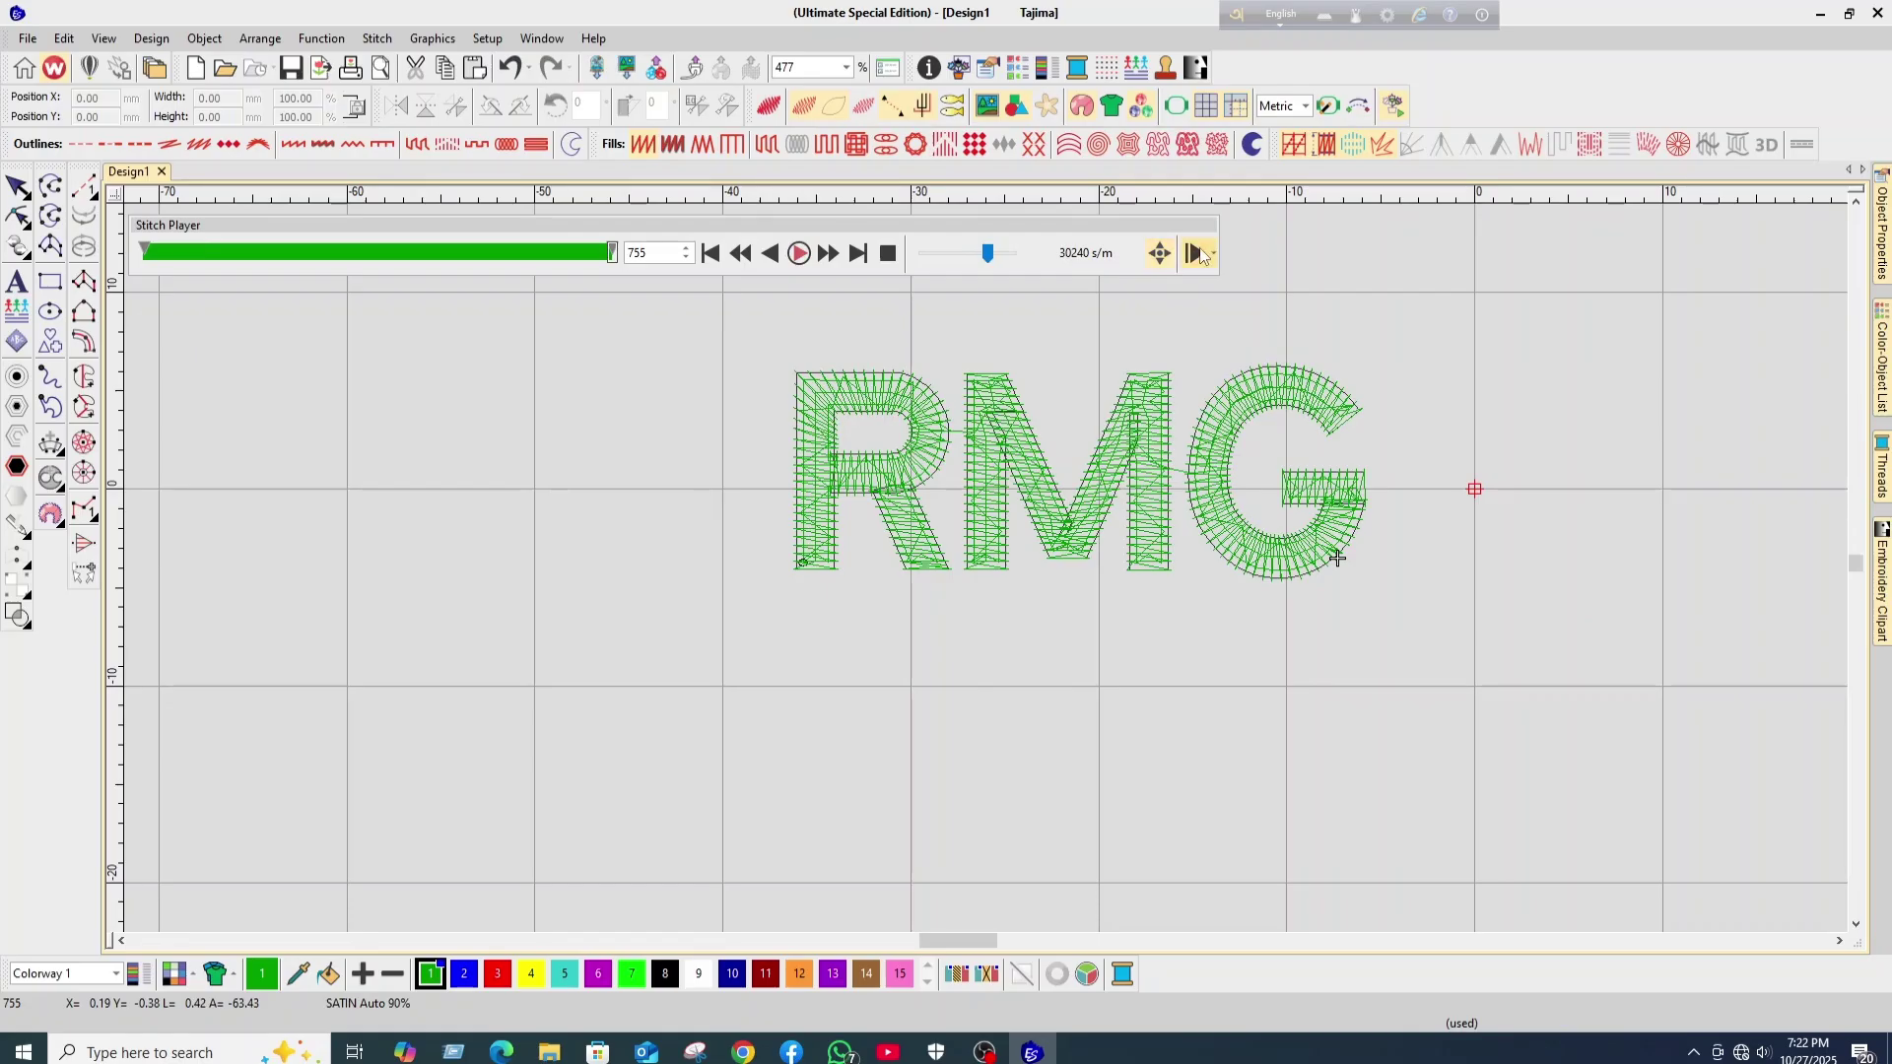
click(1203, 256)
click(1360, 268)
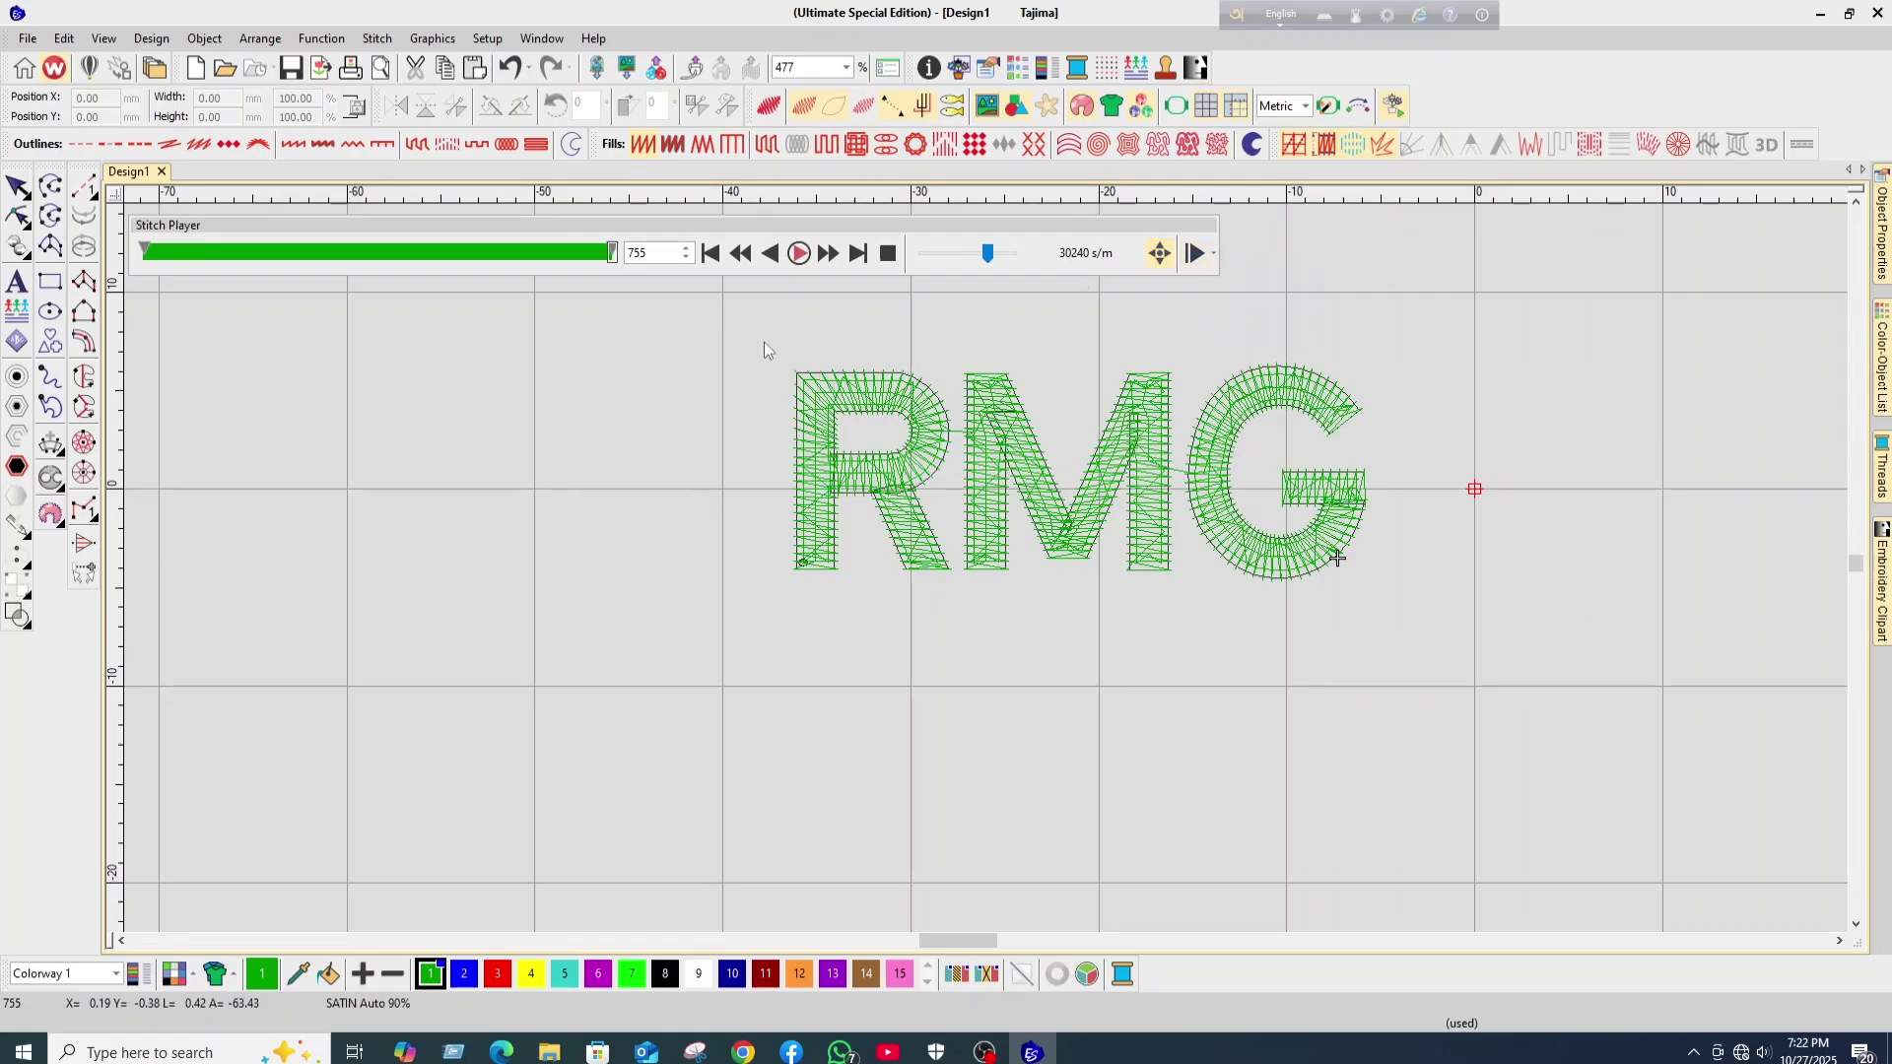
- Close the stitch simulation, open File > Export Machine File, and show the Save as type formats
click(18, 186)
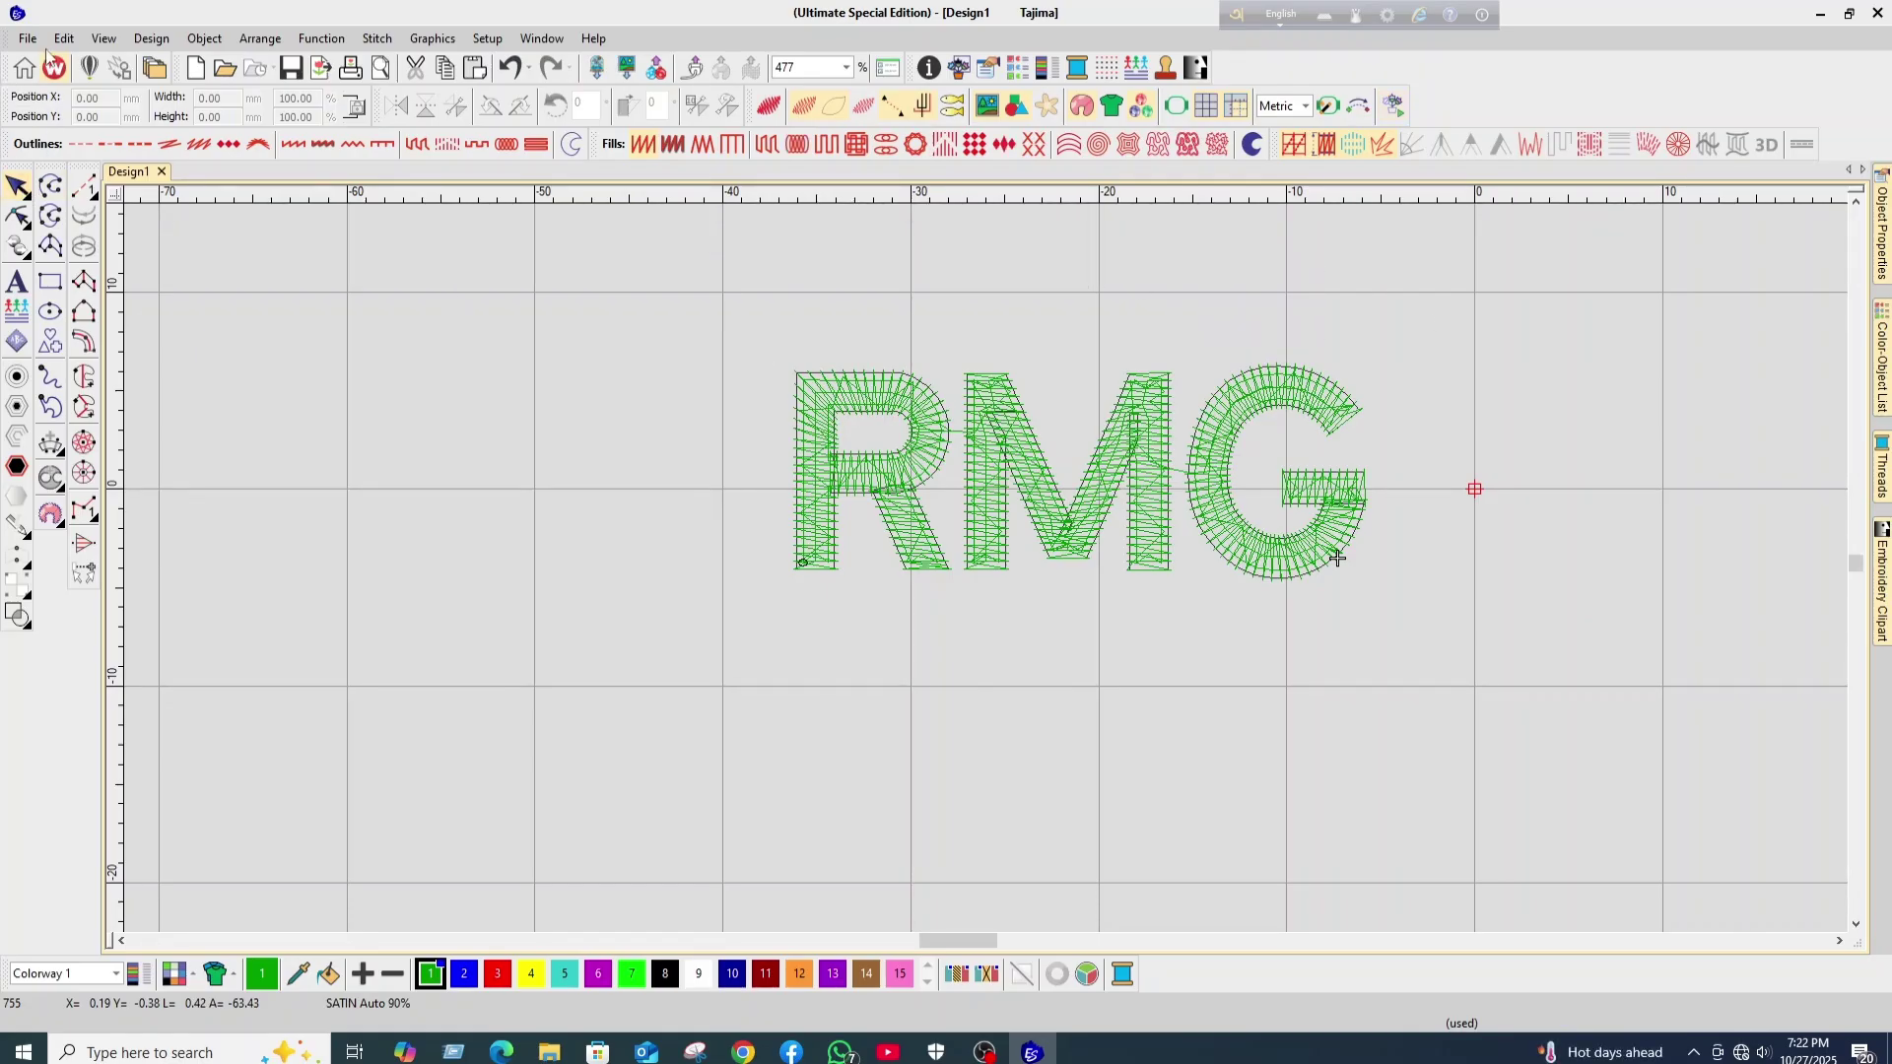
click(28, 39)
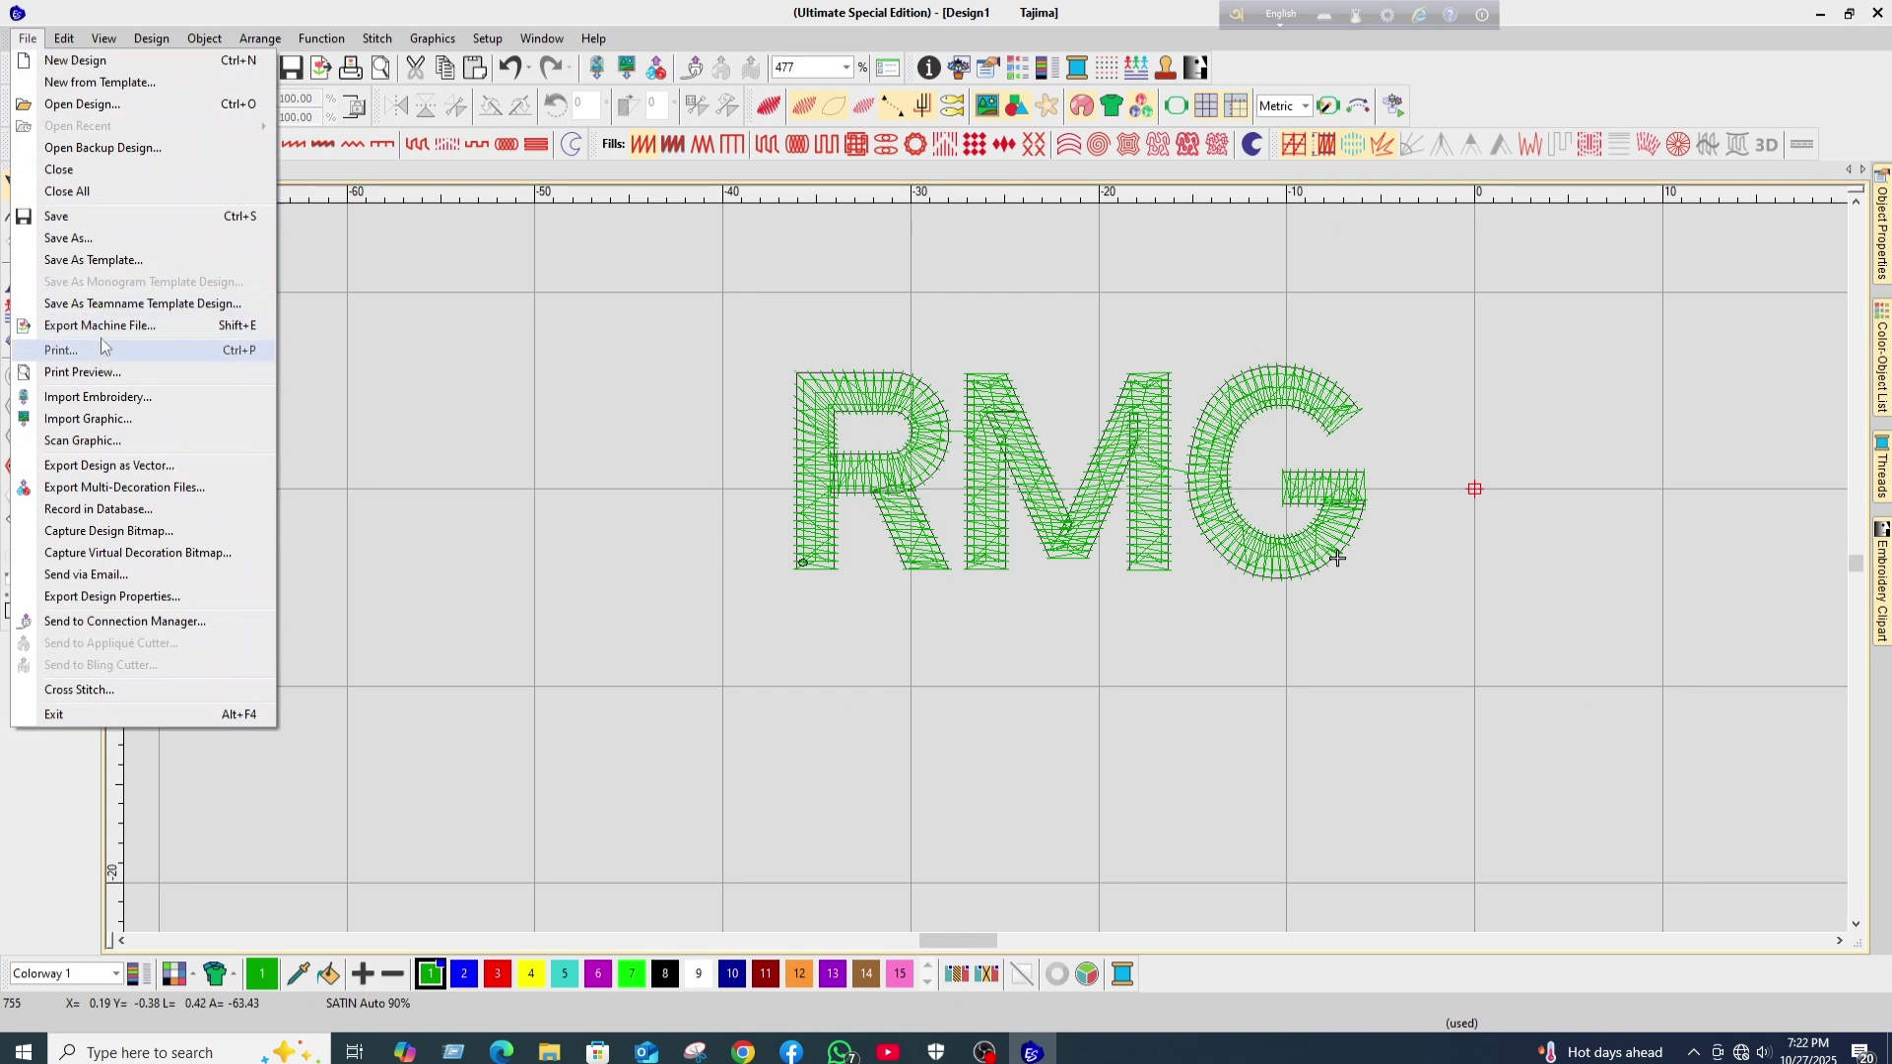
click(99, 325)
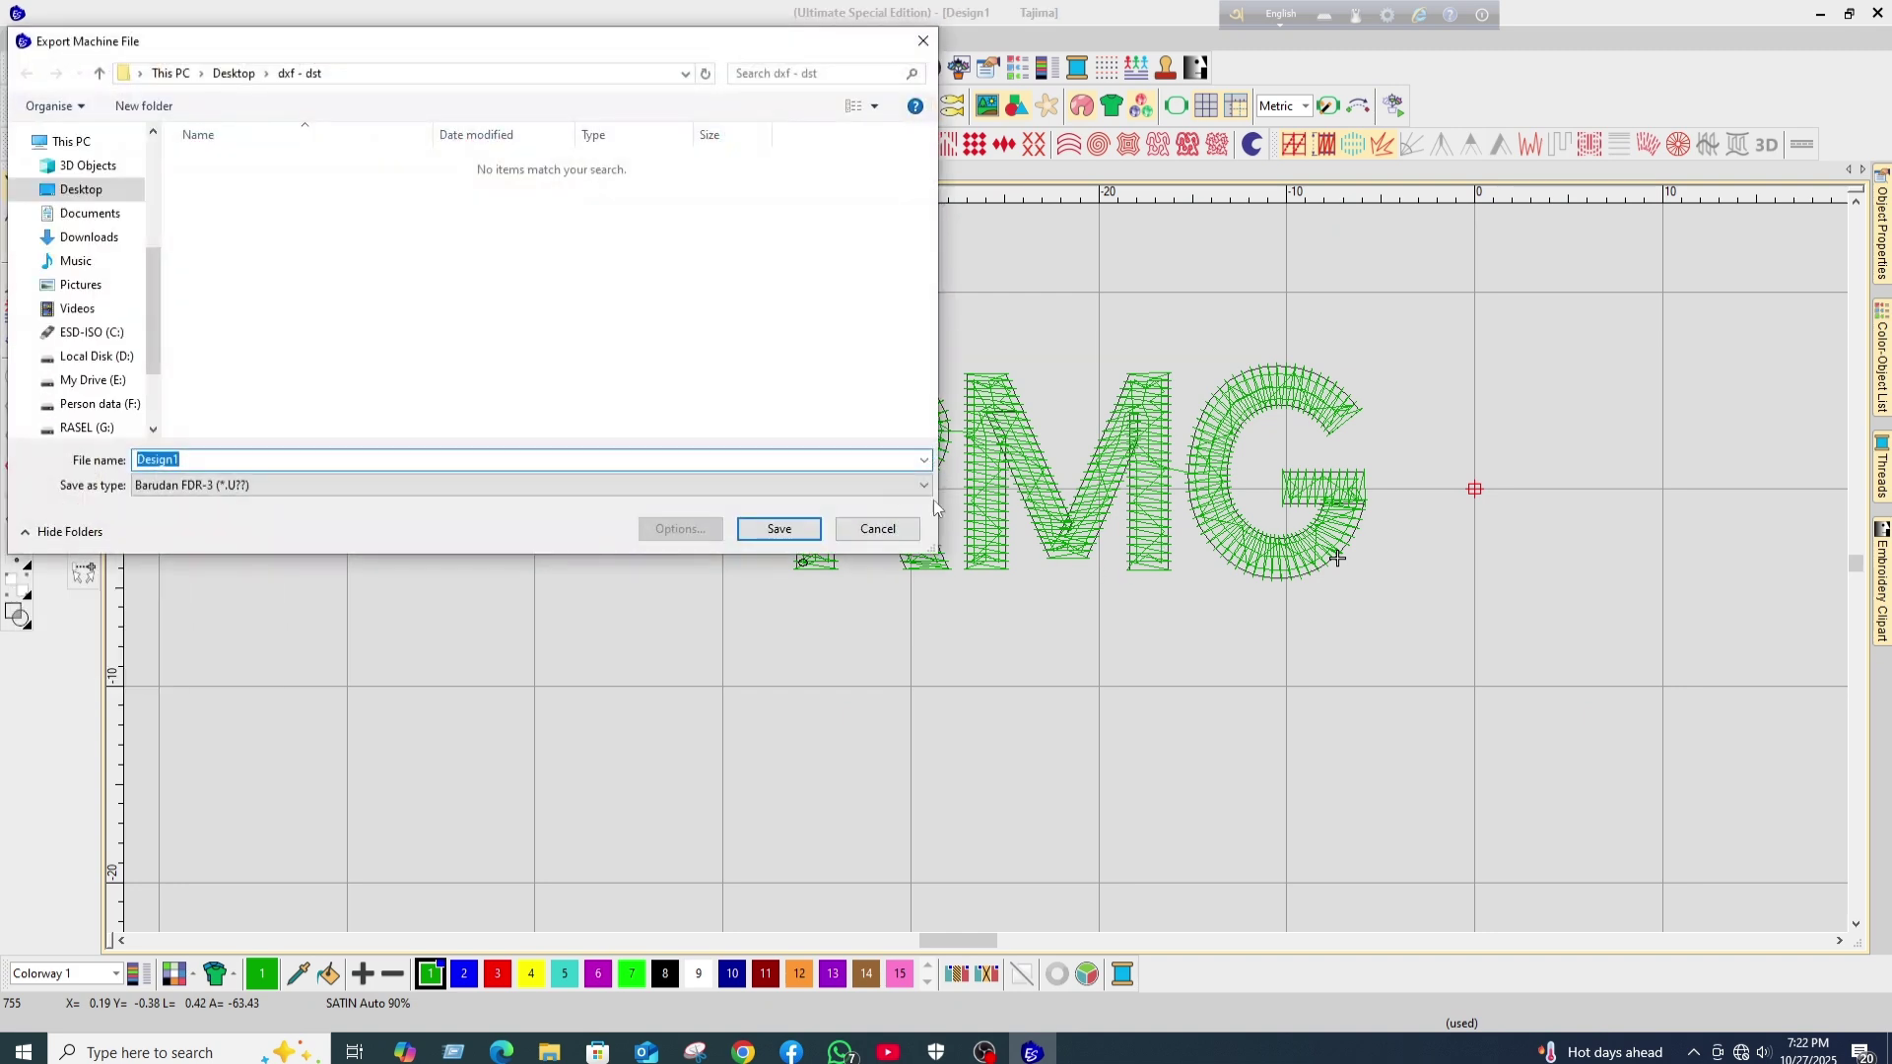
click(924, 485)
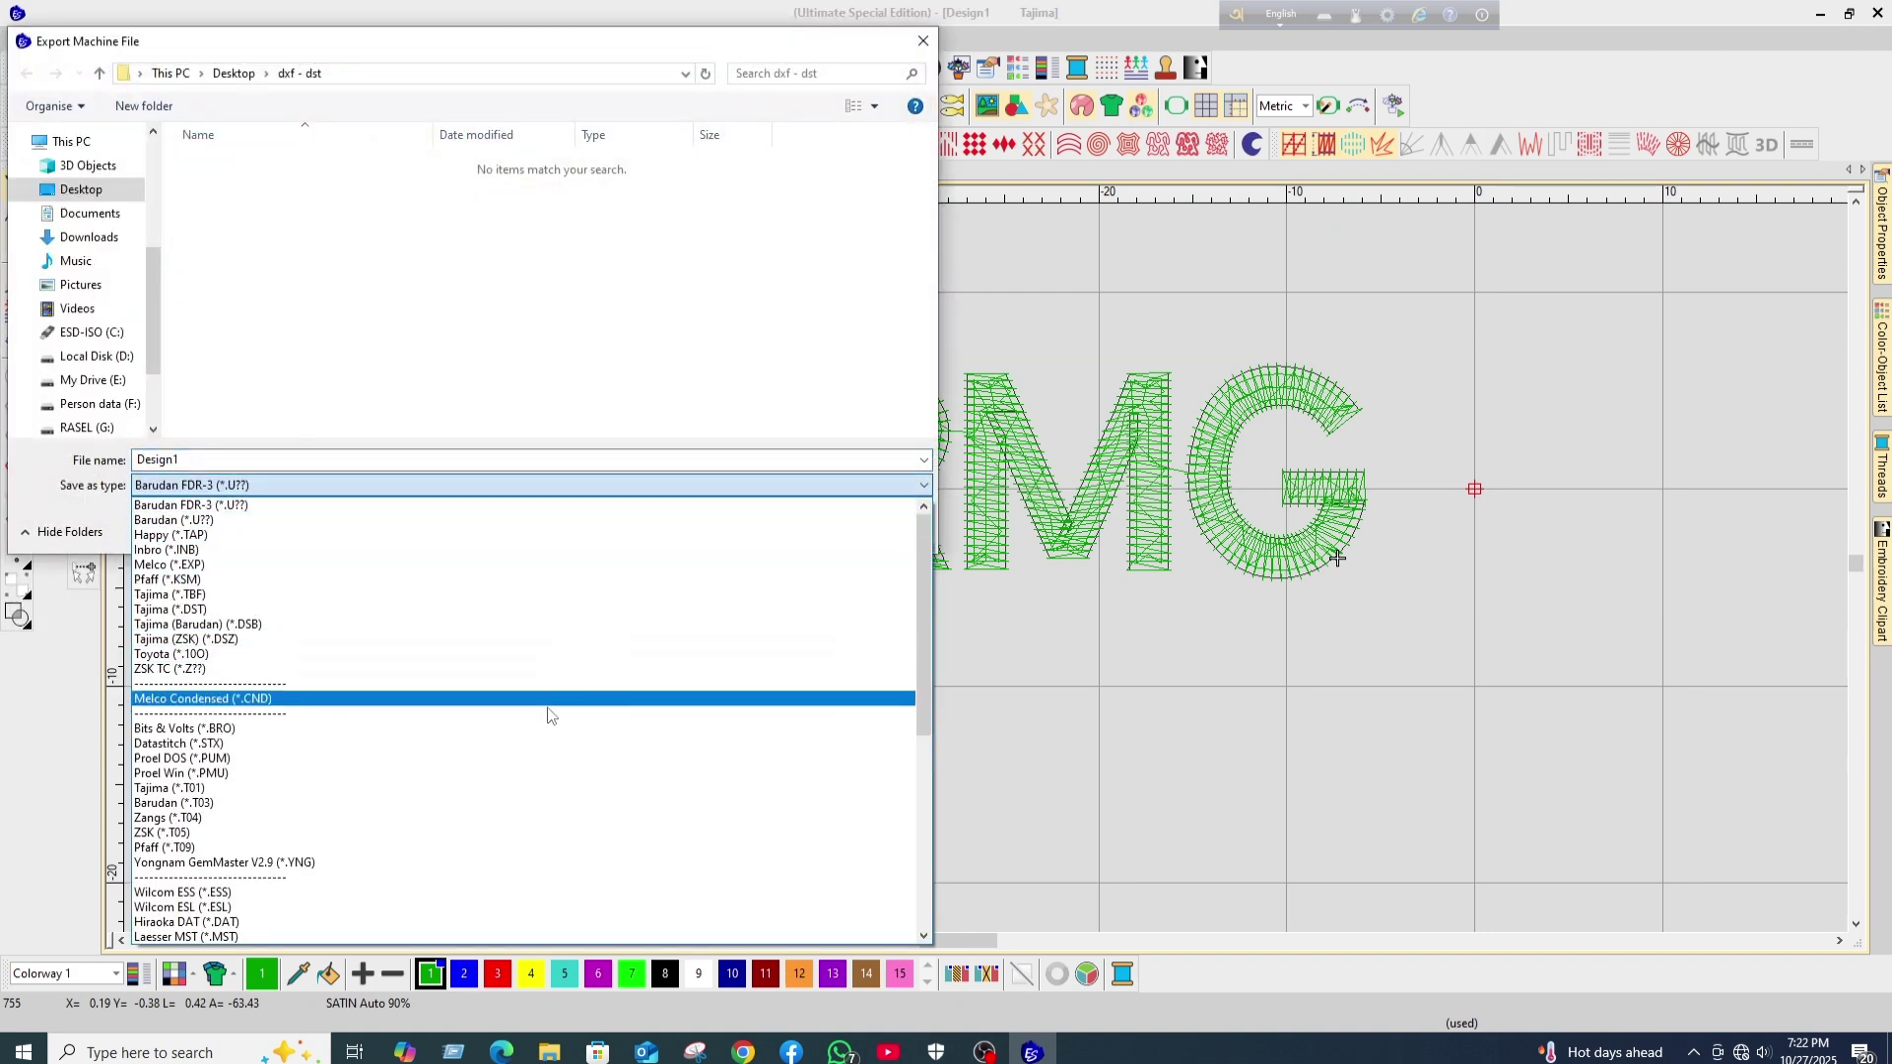